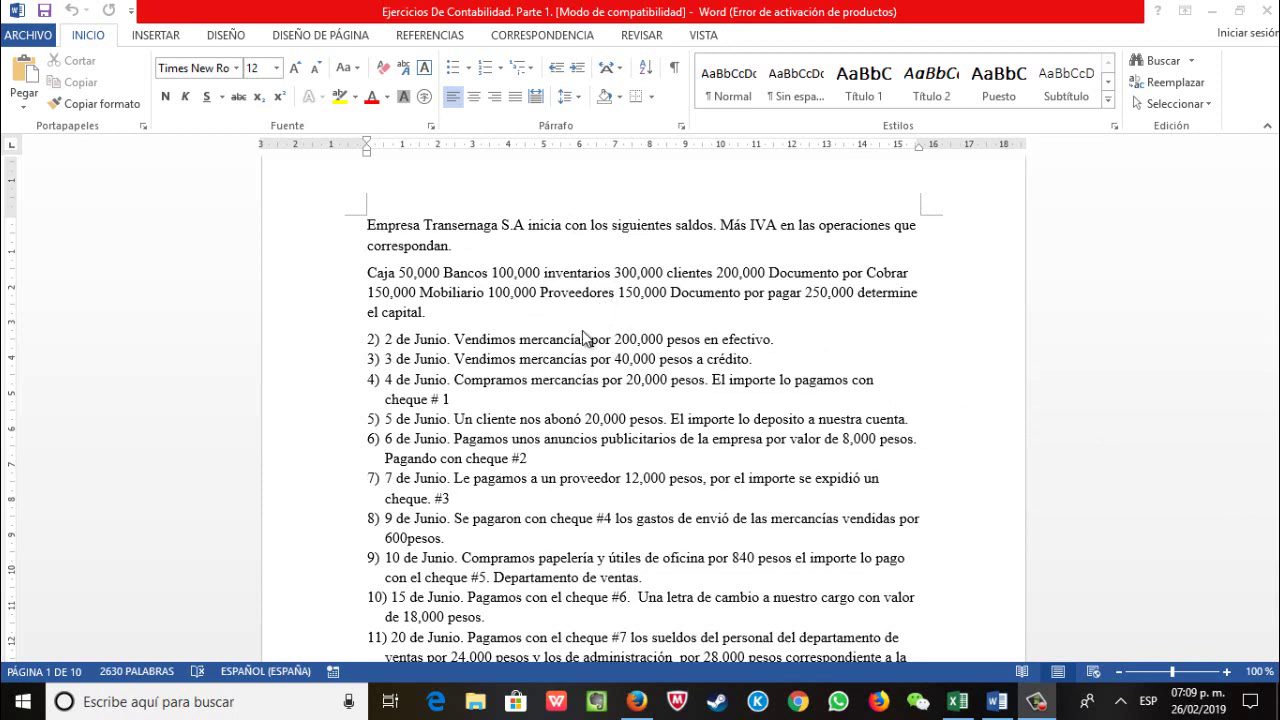
Step: Check the opening Caja balance in the Word exercise and correct its debit in cell D5 of the Excel journal to 50000
{"action": "left_click", "coordinate": [959, 712]}
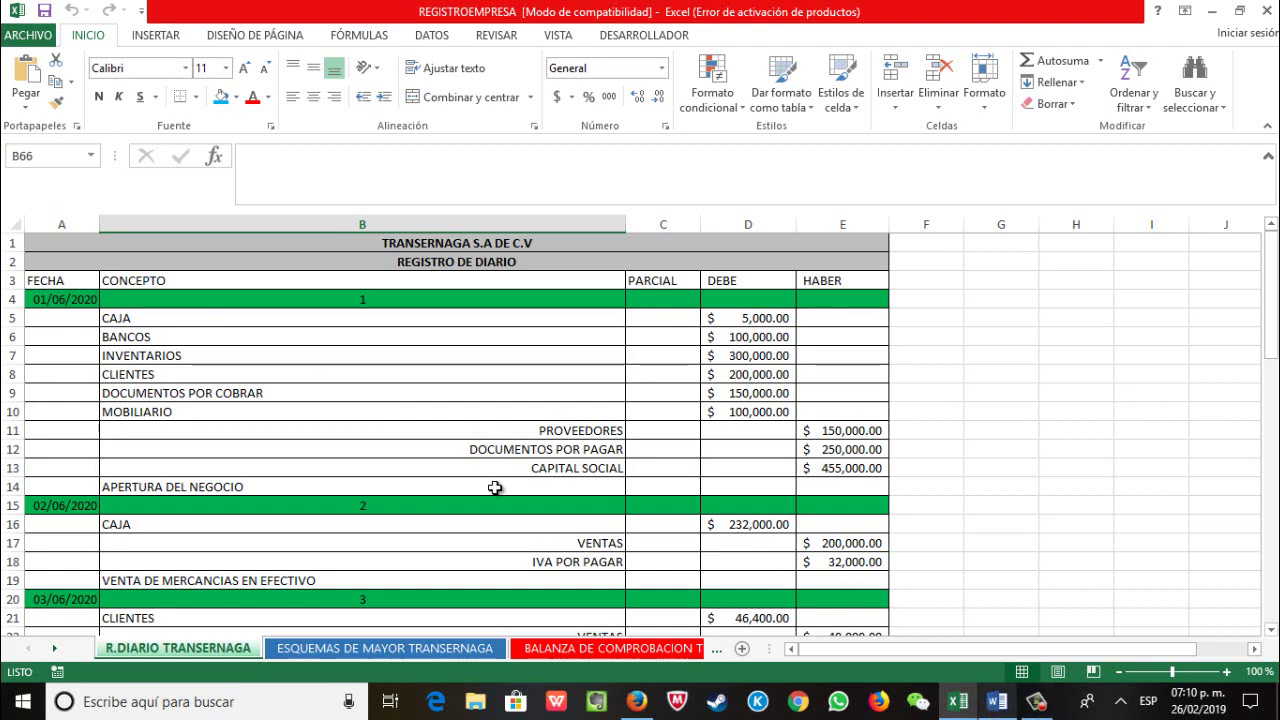
{"action": "left_click", "coordinate": [997, 704]}
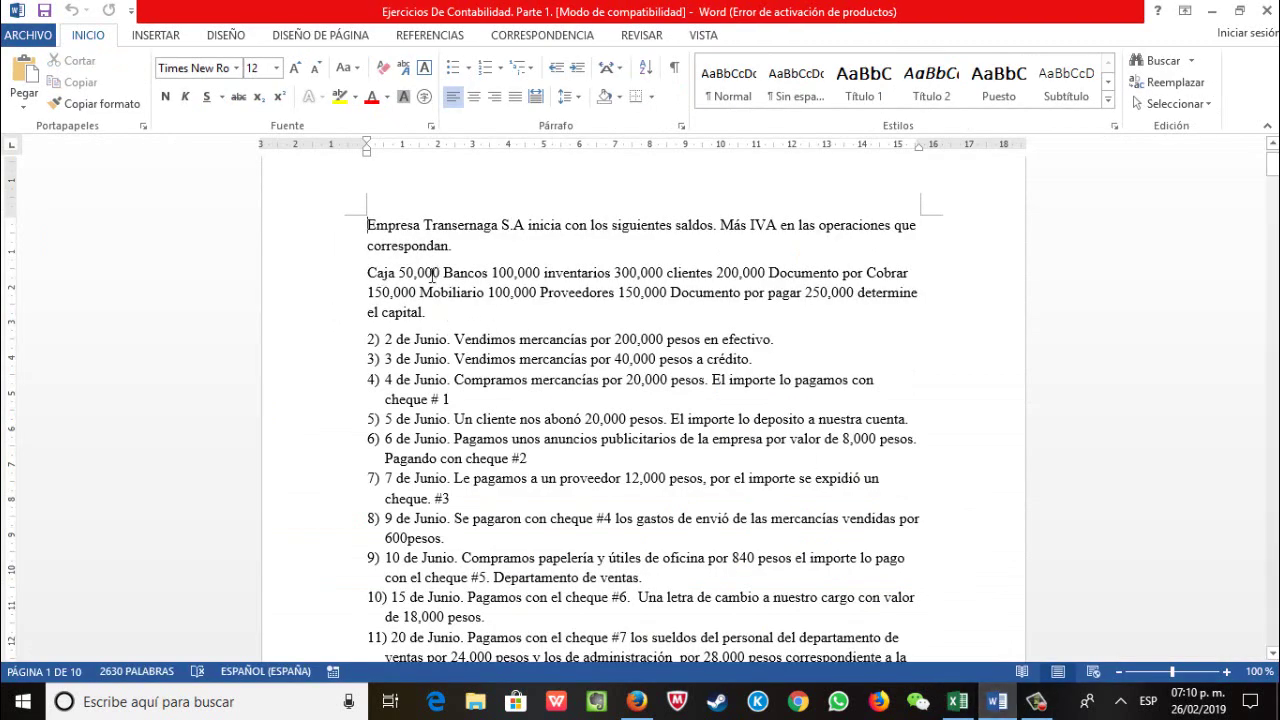
{"action": "left_click", "coordinate": [1210, 11]}
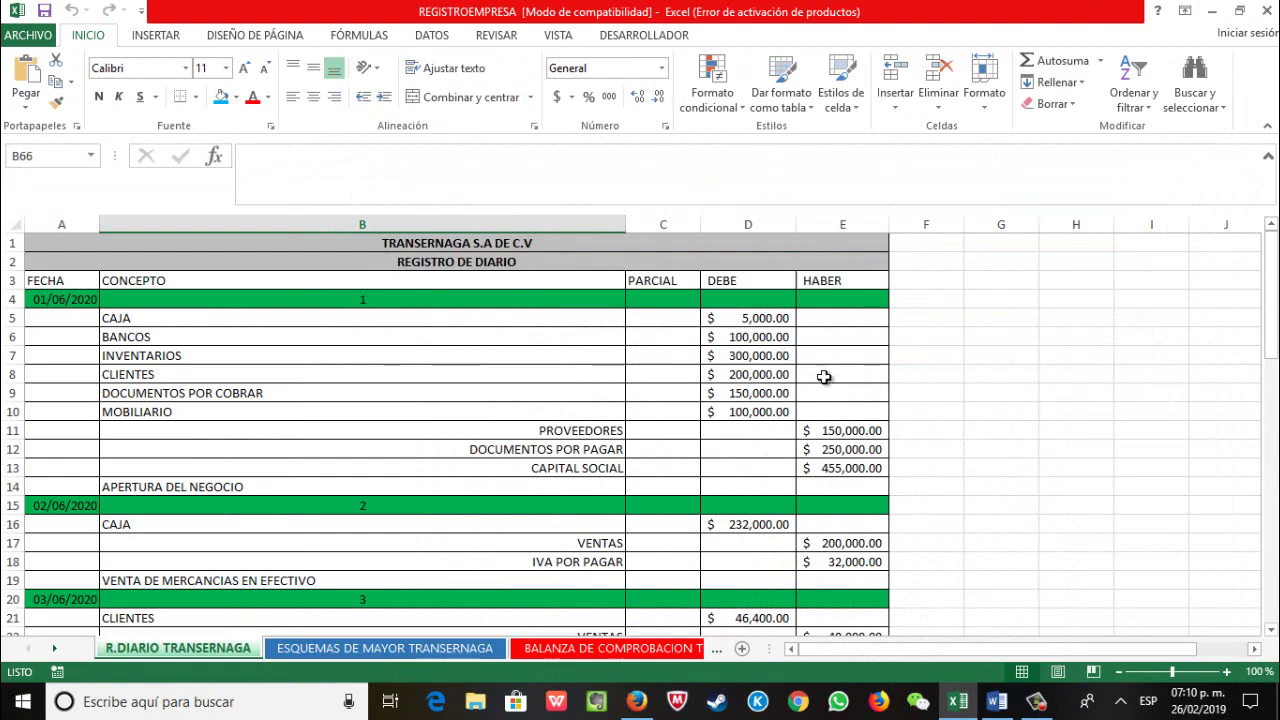
{"action": "left_click", "coordinate": [996, 702]}
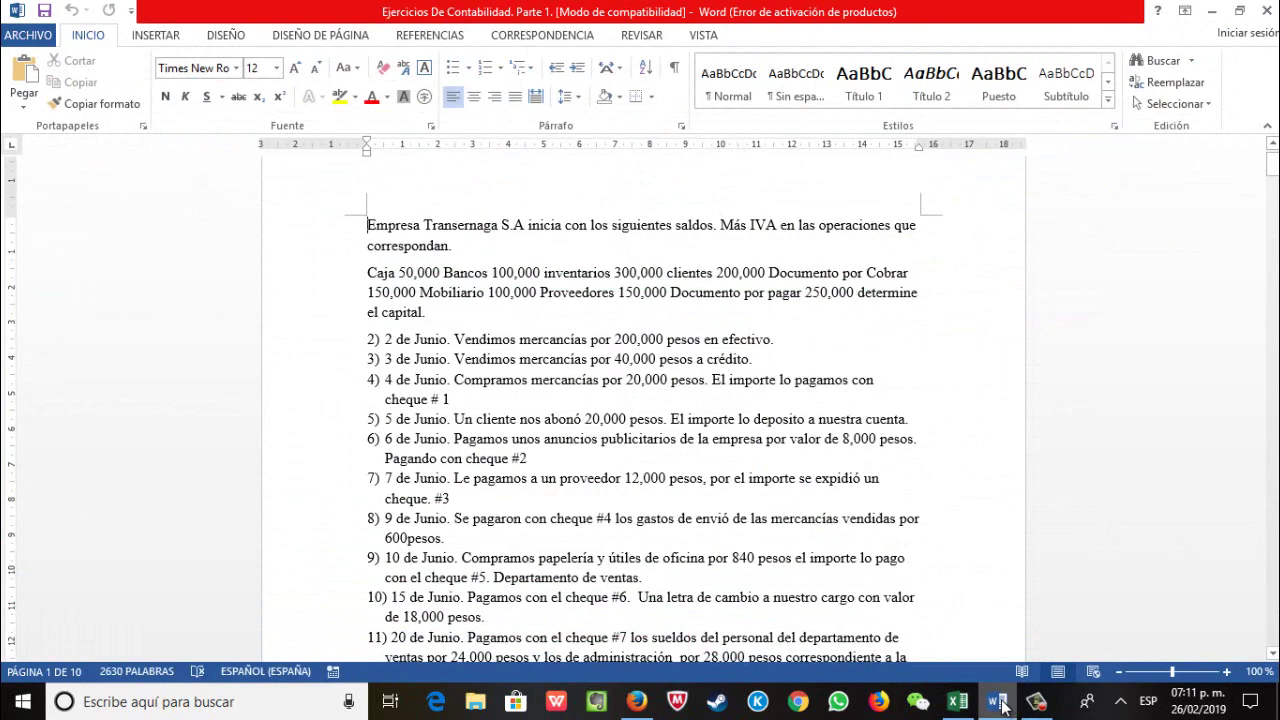
{"action": "left_click", "coordinate": [1000, 704]}
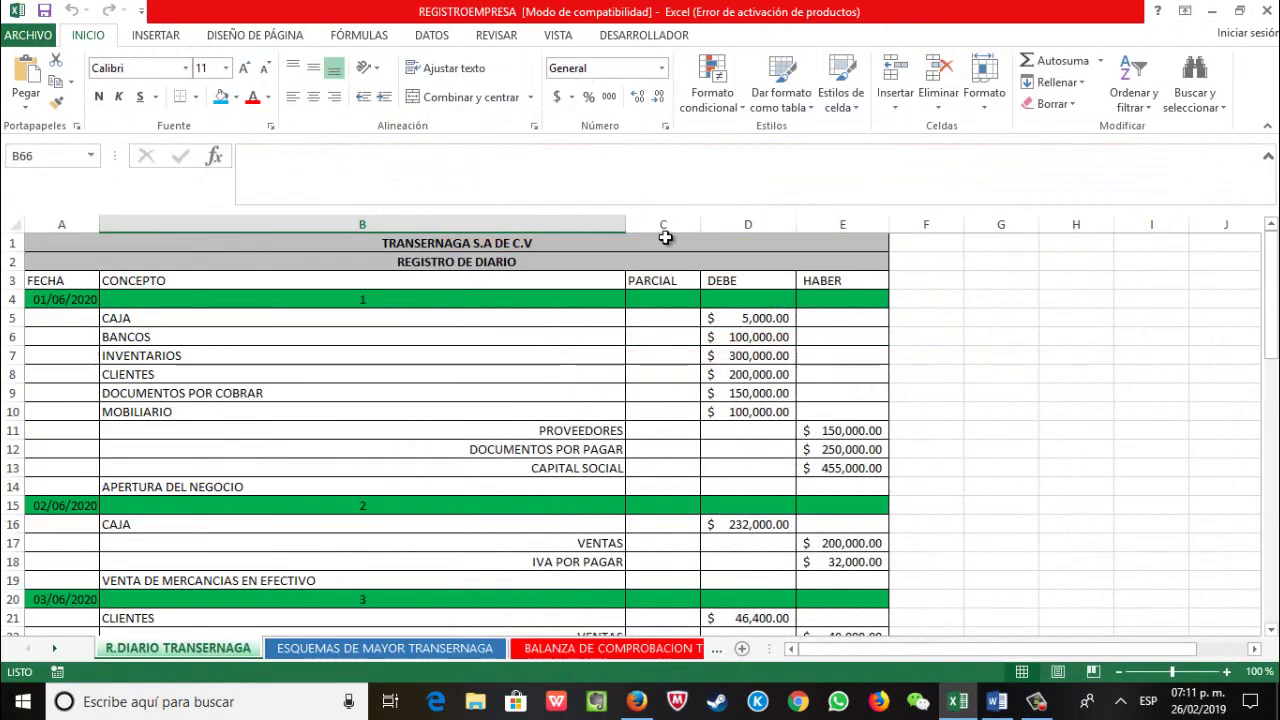
{"action": "left_click", "coordinate": [731, 318]}
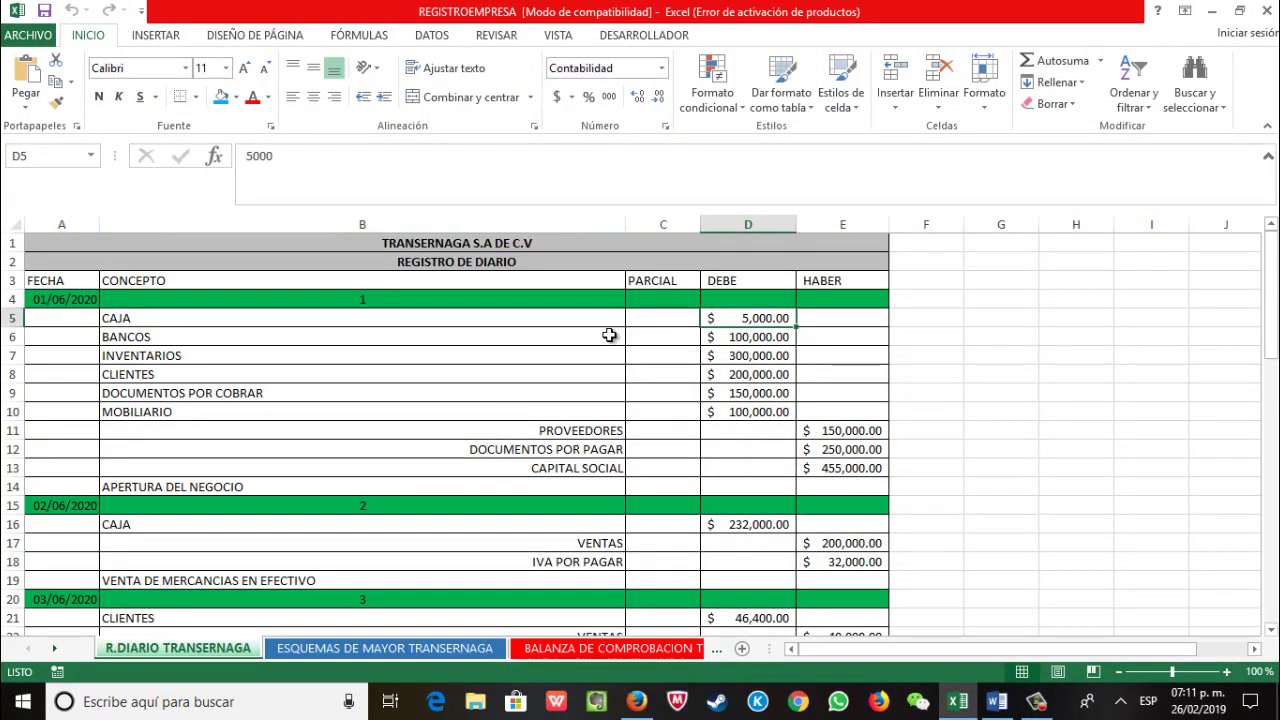
{"action": "type", "text": "5000"}
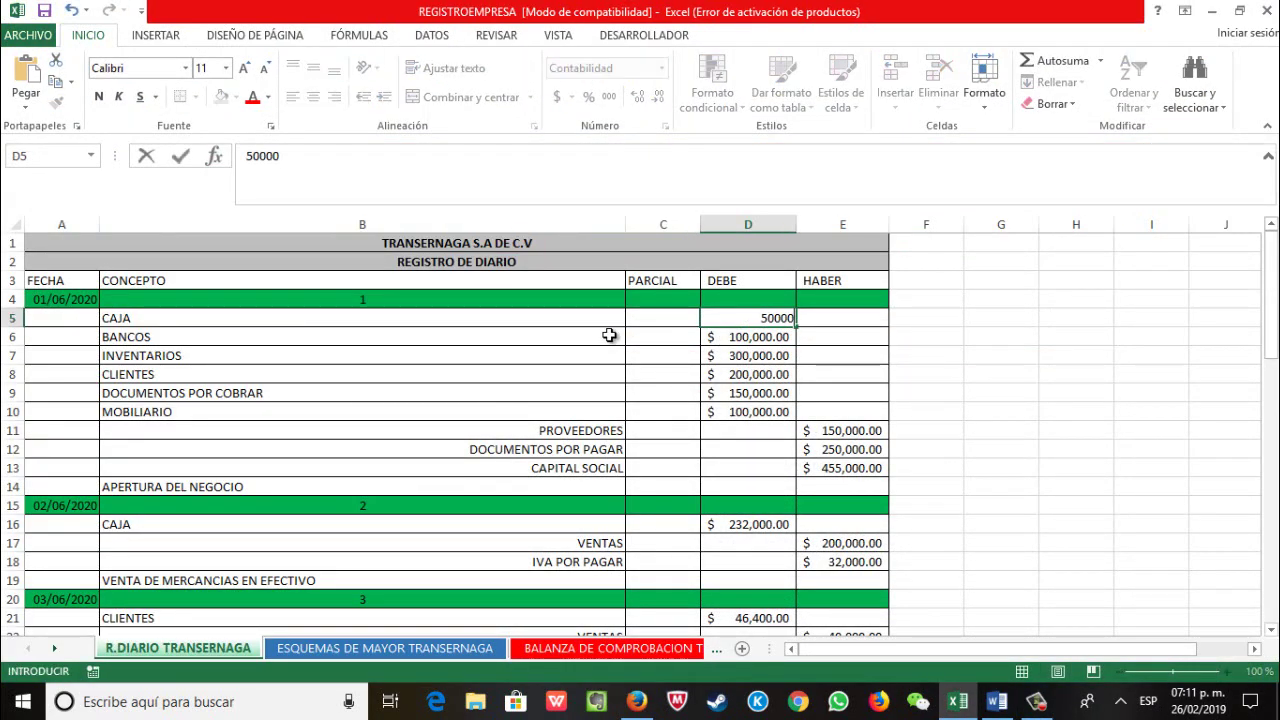
{"action": "key", "text": "Return"}
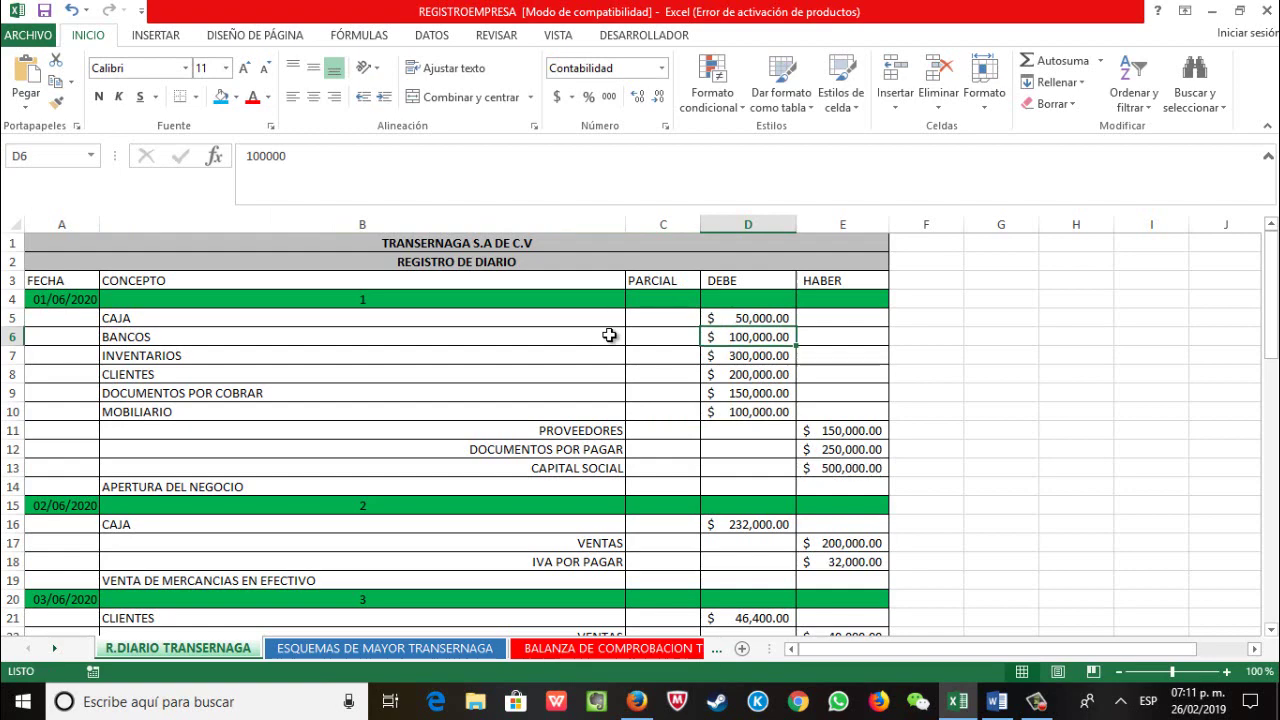
Step: Recheck the opening balances in the Word exercise, and look over the Excel journal down to its TOTALES row
{"action": "left_click", "coordinate": [1000, 705]}
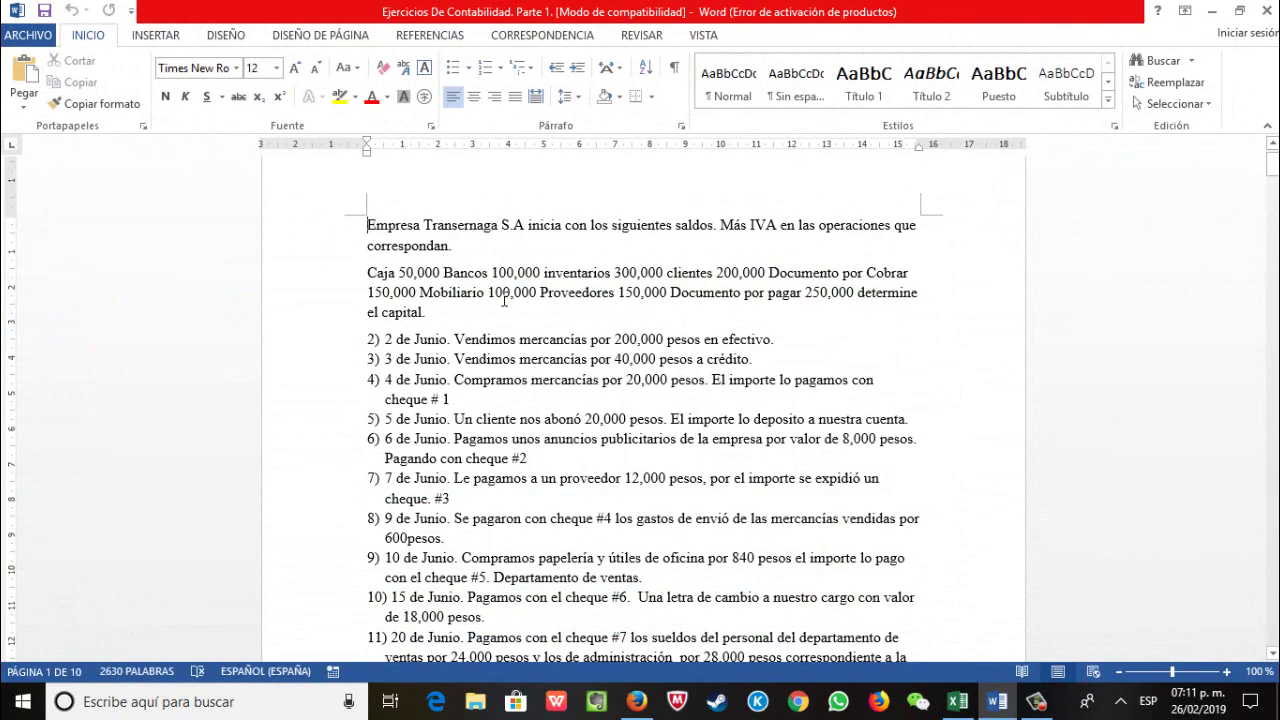
{"action": "left_click", "coordinate": [1213, 12]}
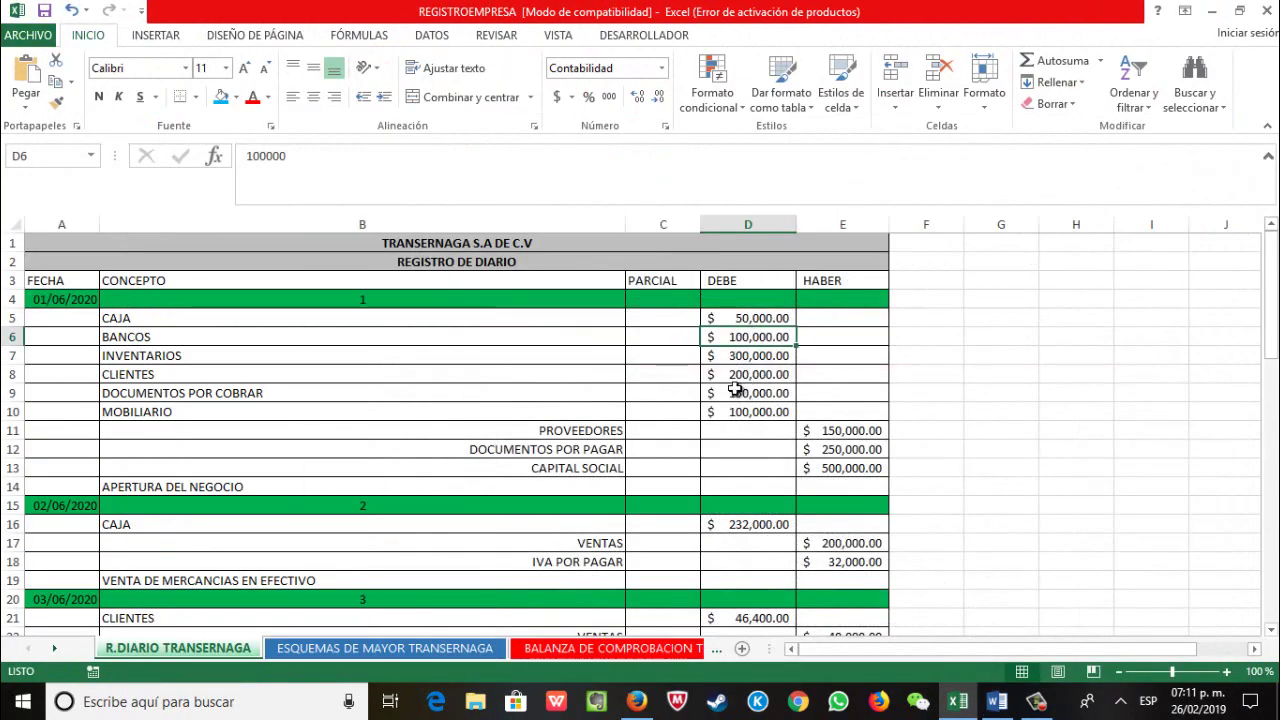
{"action": "scroll", "coordinate": [627, 377], "scroll_direction": "down", "scroll_amount": 20}
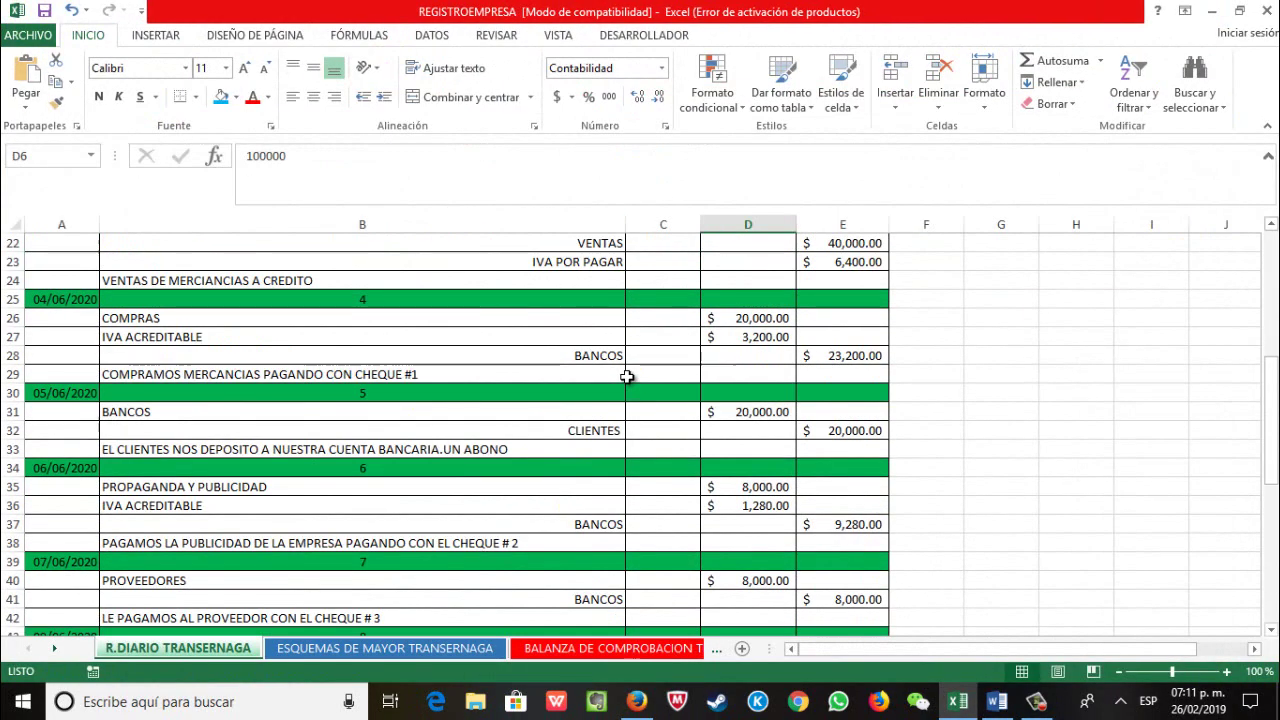
{"action": "scroll", "coordinate": [800, 350], "scroll_direction": "up", "scroll_amount": 1}
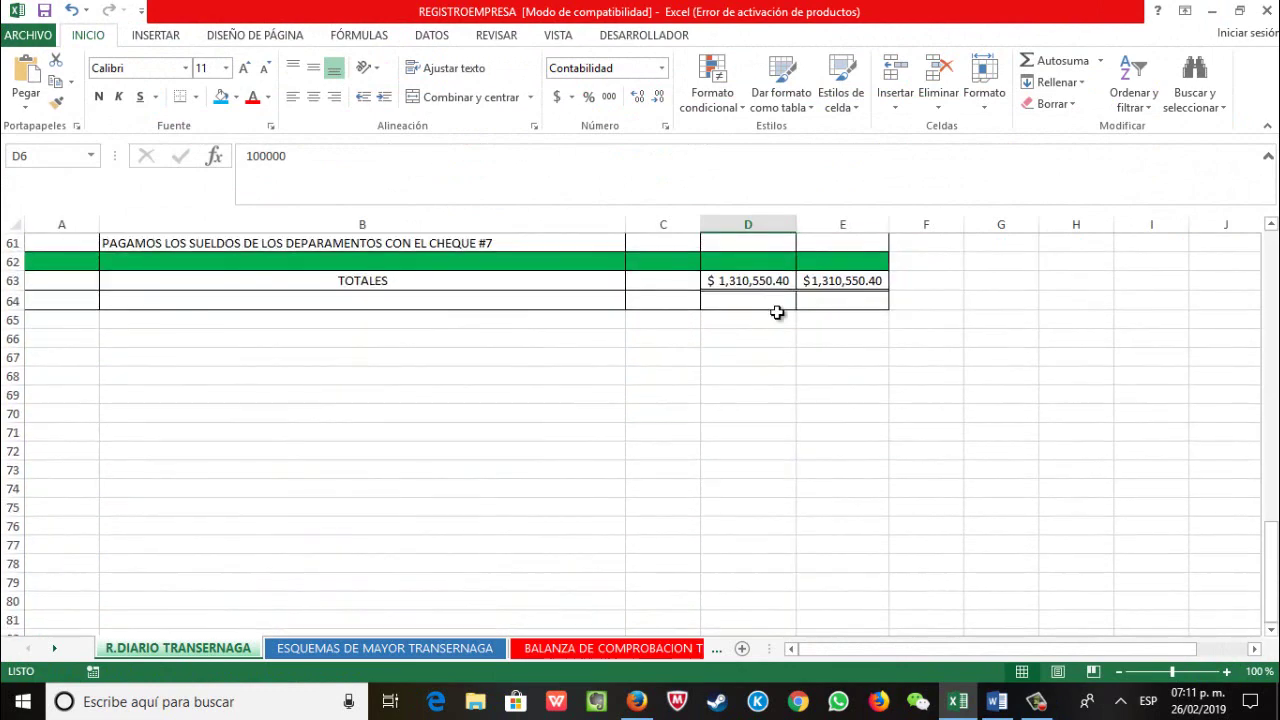
{"action": "scroll", "coordinate": [1005, 330], "scroll_direction": "up", "scroll_amount": 9}
{"action": "scroll", "coordinate": [1003, 368], "scroll_direction": "up", "scroll_amount": 11}
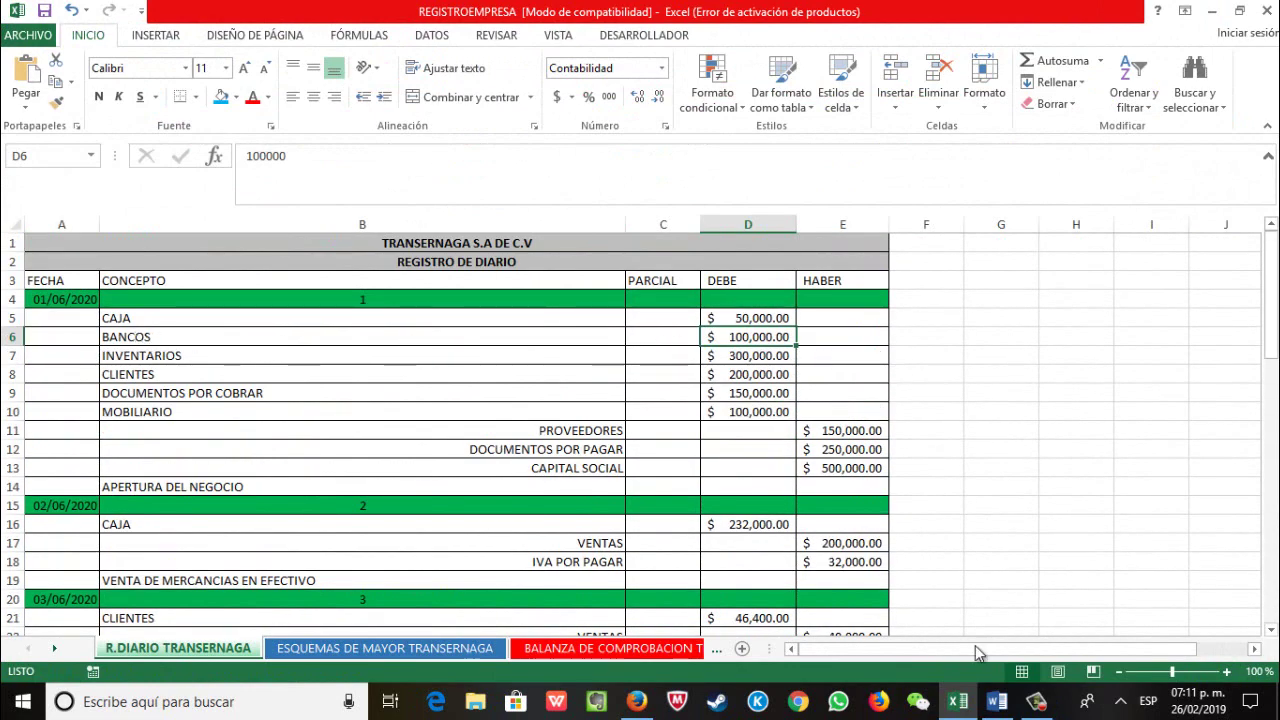
{"action": "left_click", "coordinate": [958, 702]}
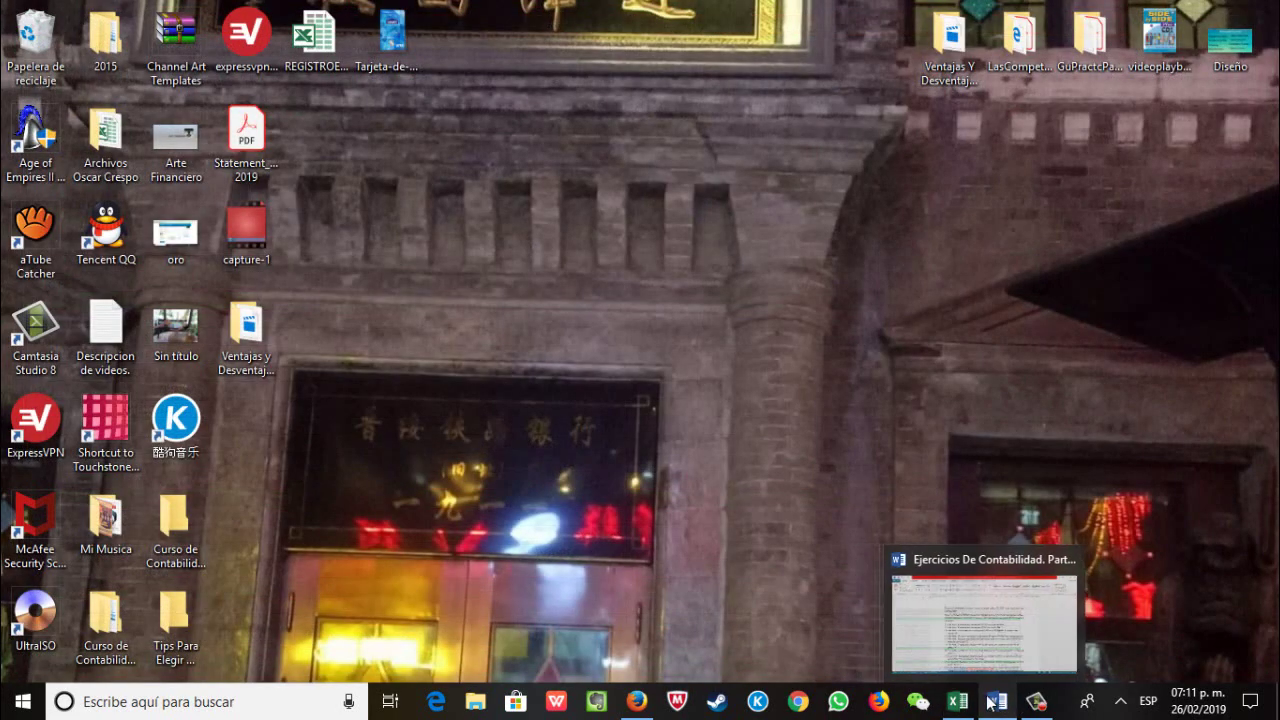
{"action": "left_click", "coordinate": [958, 702]}
Step: Compare the asset accounts listed in the Word exercise with the debit lines of journal entry 1 in Excel
{"action": "left_click", "coordinate": [997, 702]}
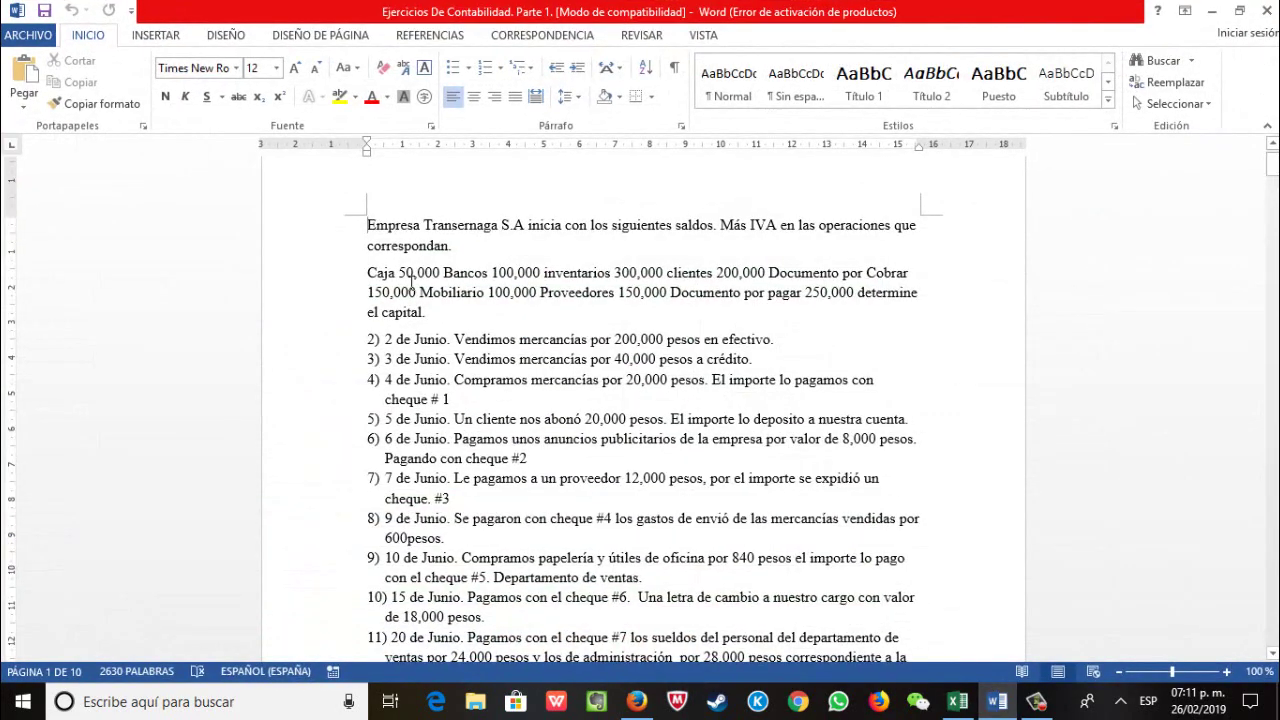
{"action": "left_click", "coordinate": [1217, 13]}
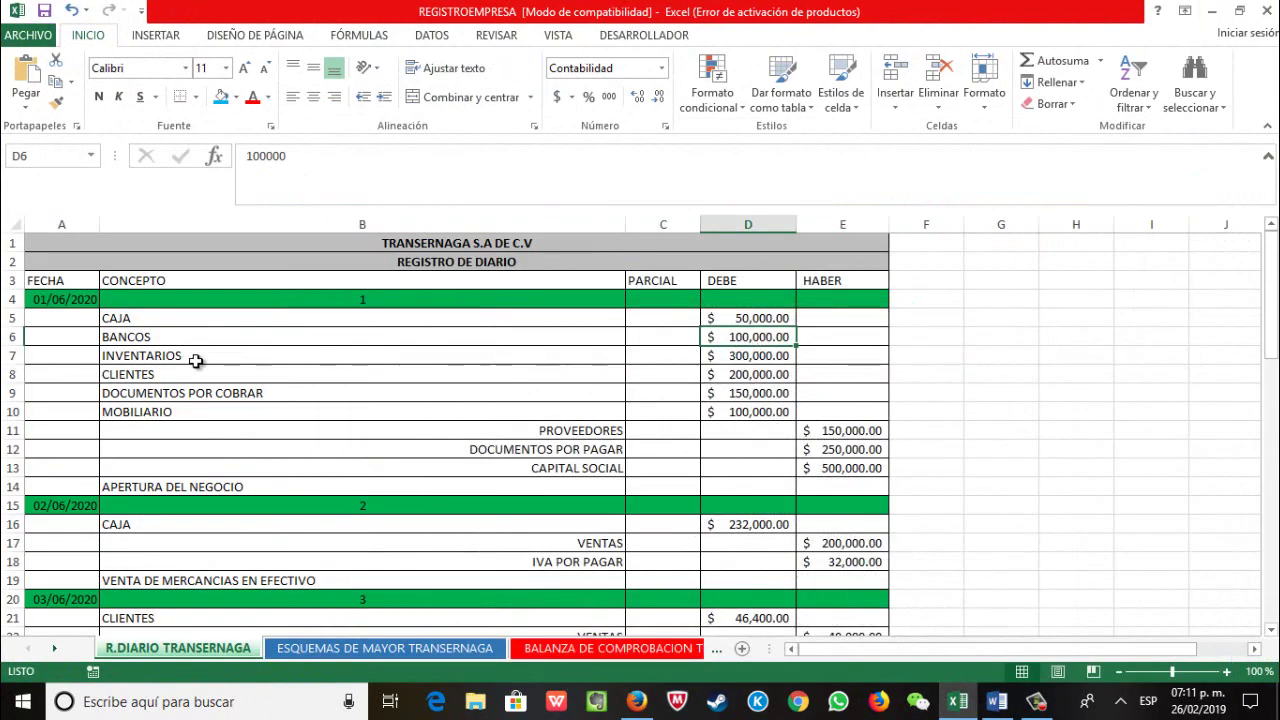
{"action": "left_click", "coordinate": [994, 704]}
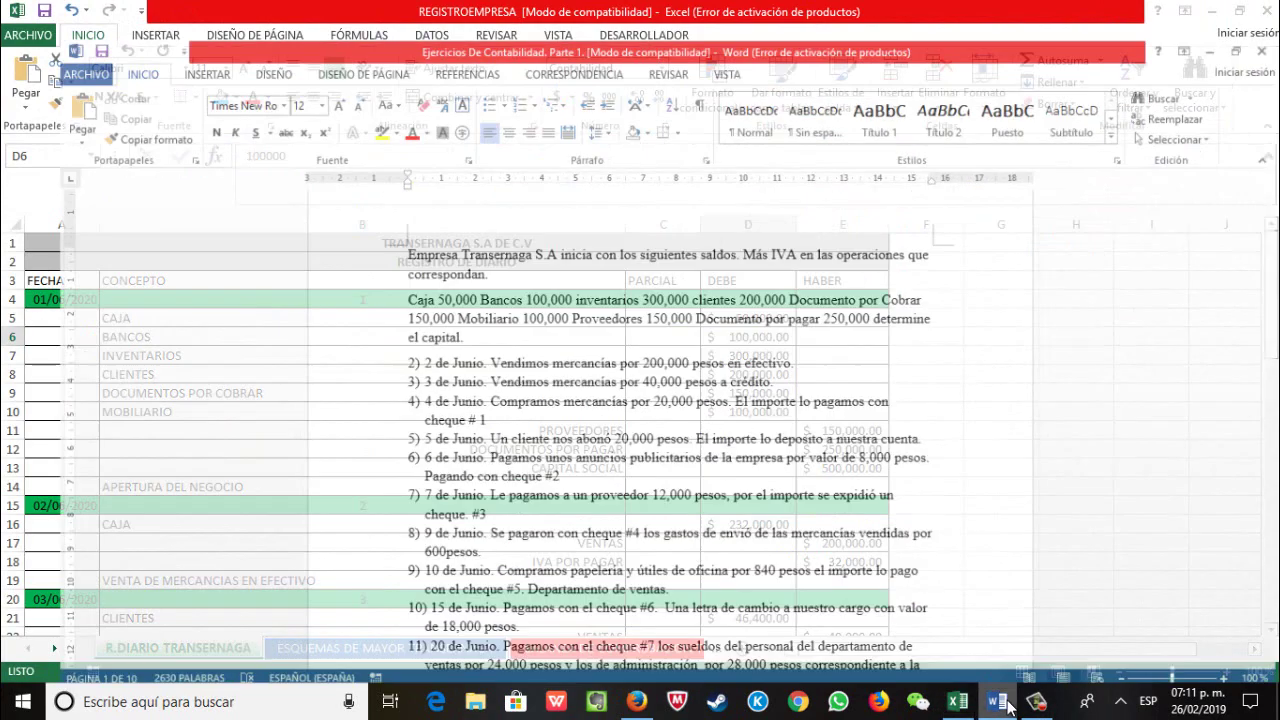
{"action": "left_click", "coordinate": [1000, 704]}
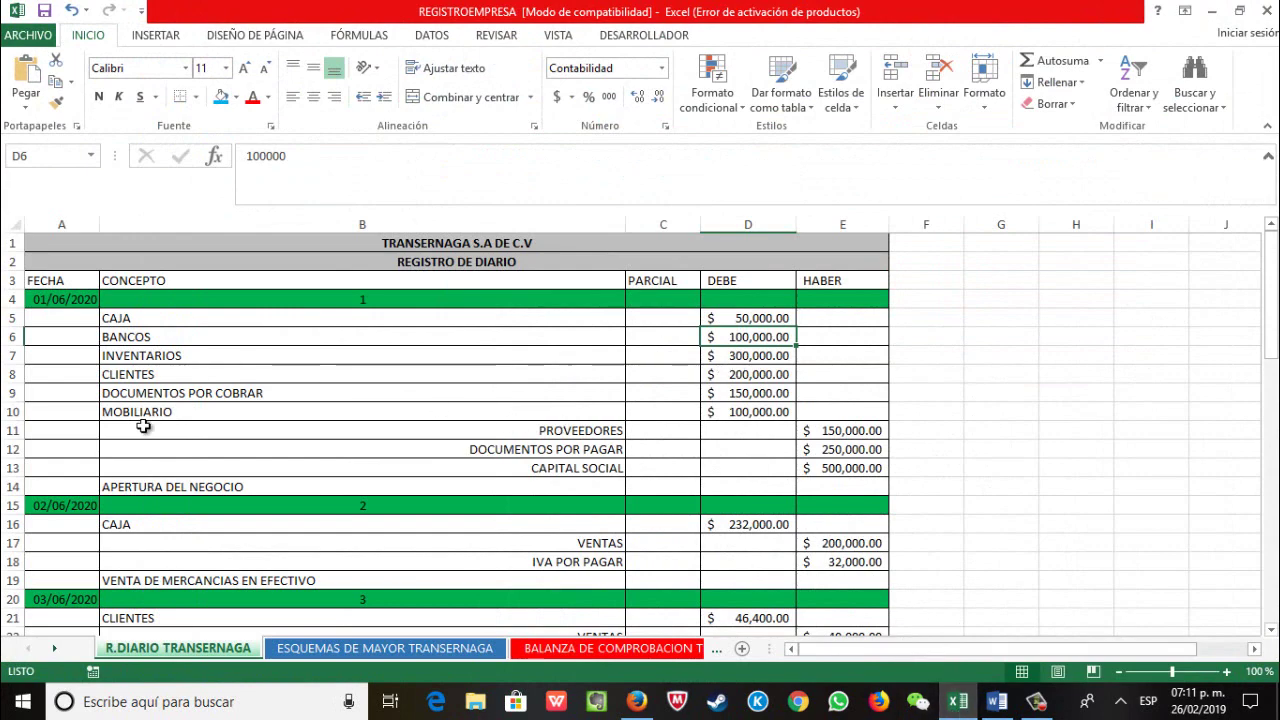
{"action": "left_click", "coordinate": [742, 374]}
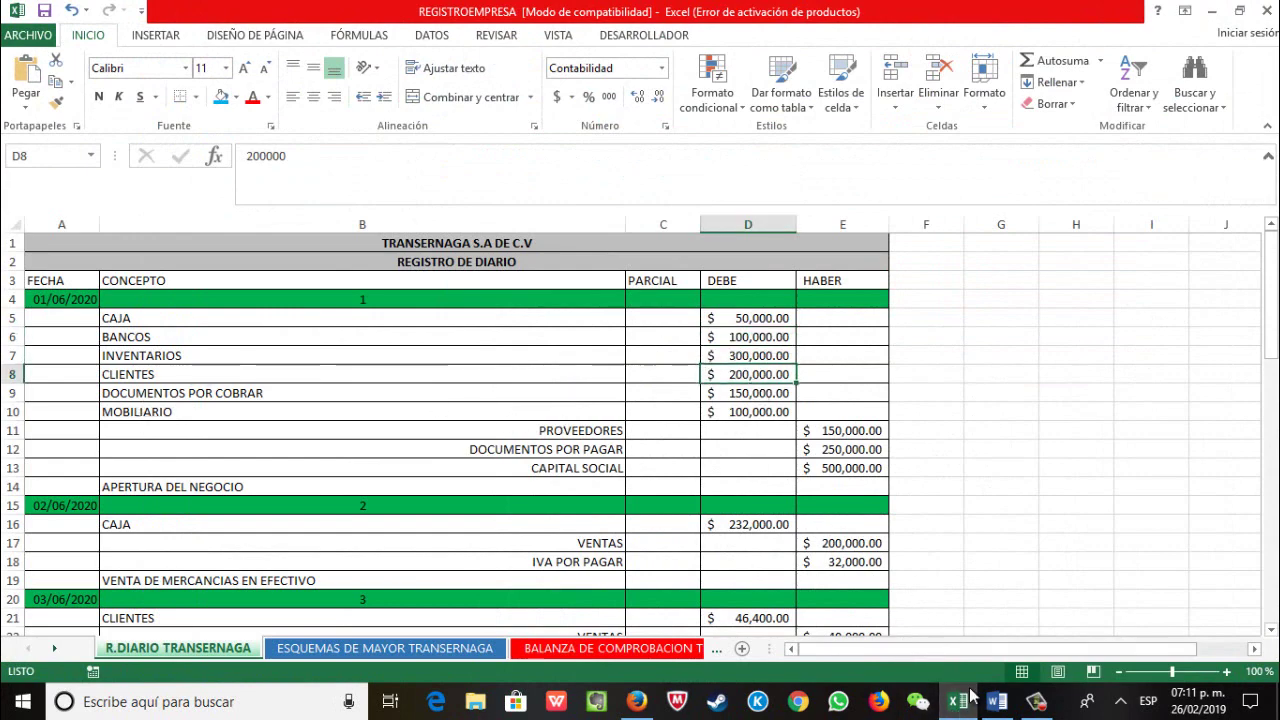
{"action": "left_click", "coordinate": [997, 702]}
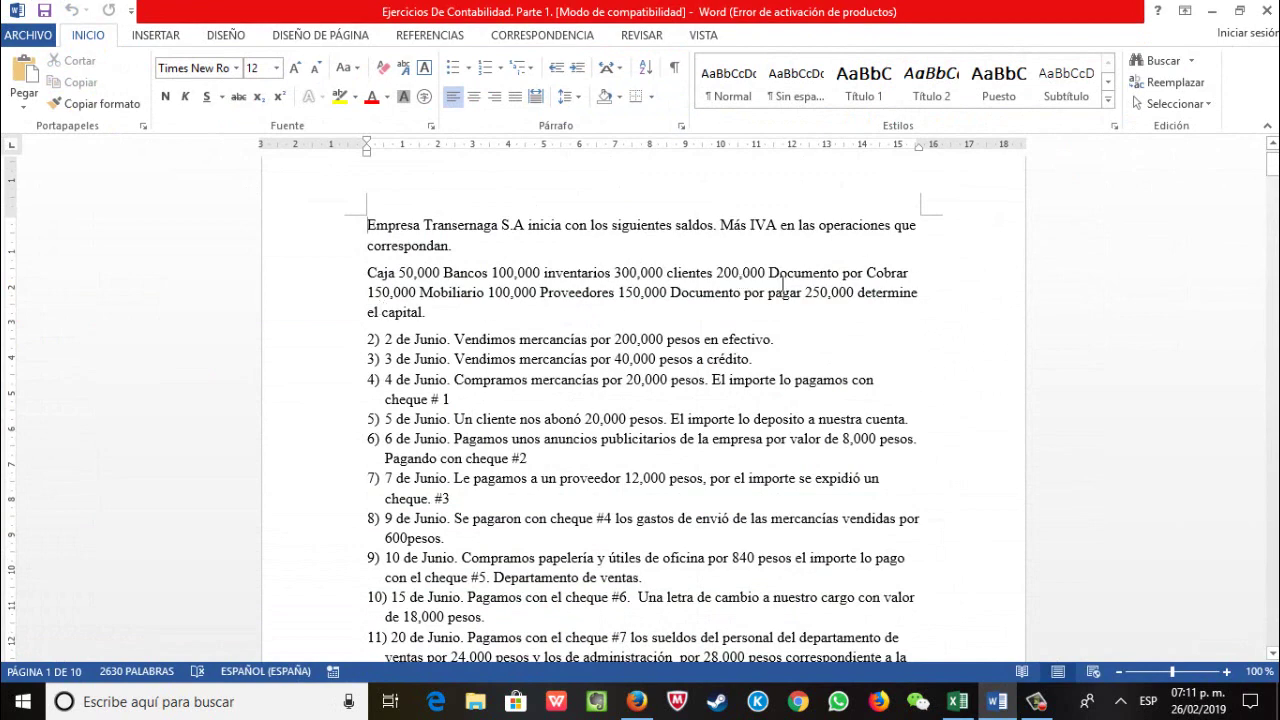
{"action": "left_click", "coordinate": [1211, 11]}
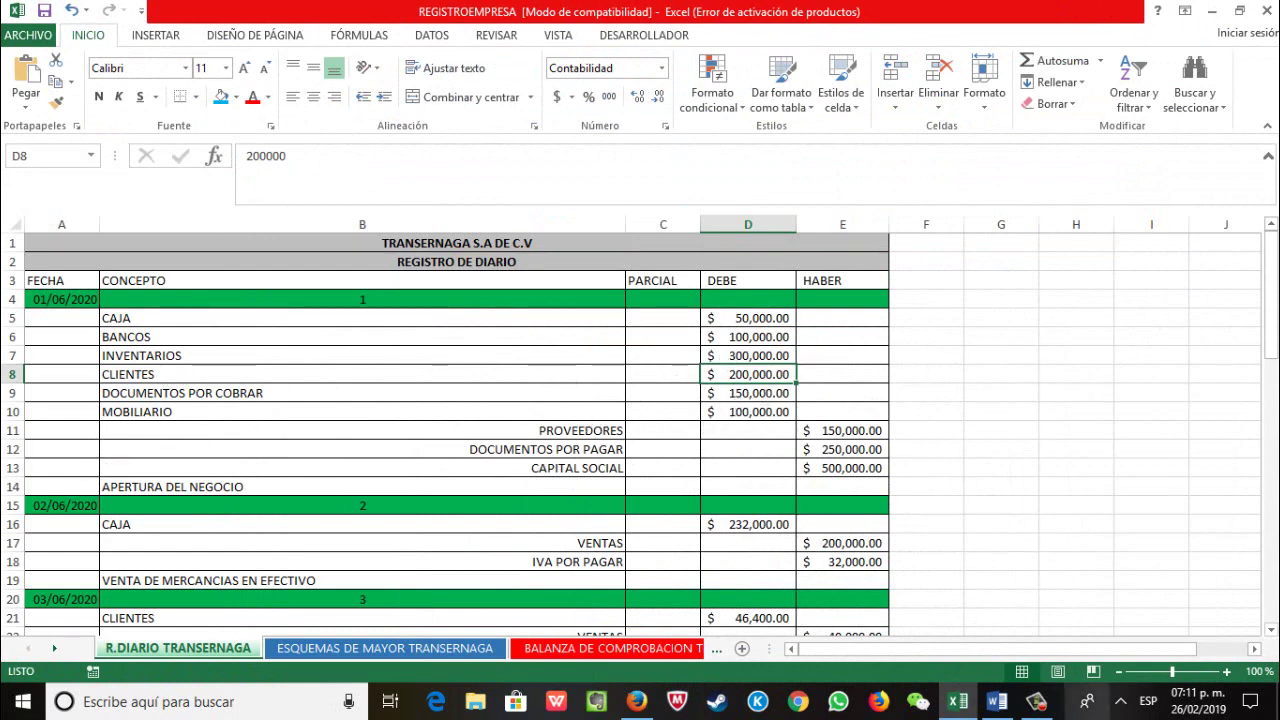
{"action": "left_click", "coordinate": [1005, 702]}
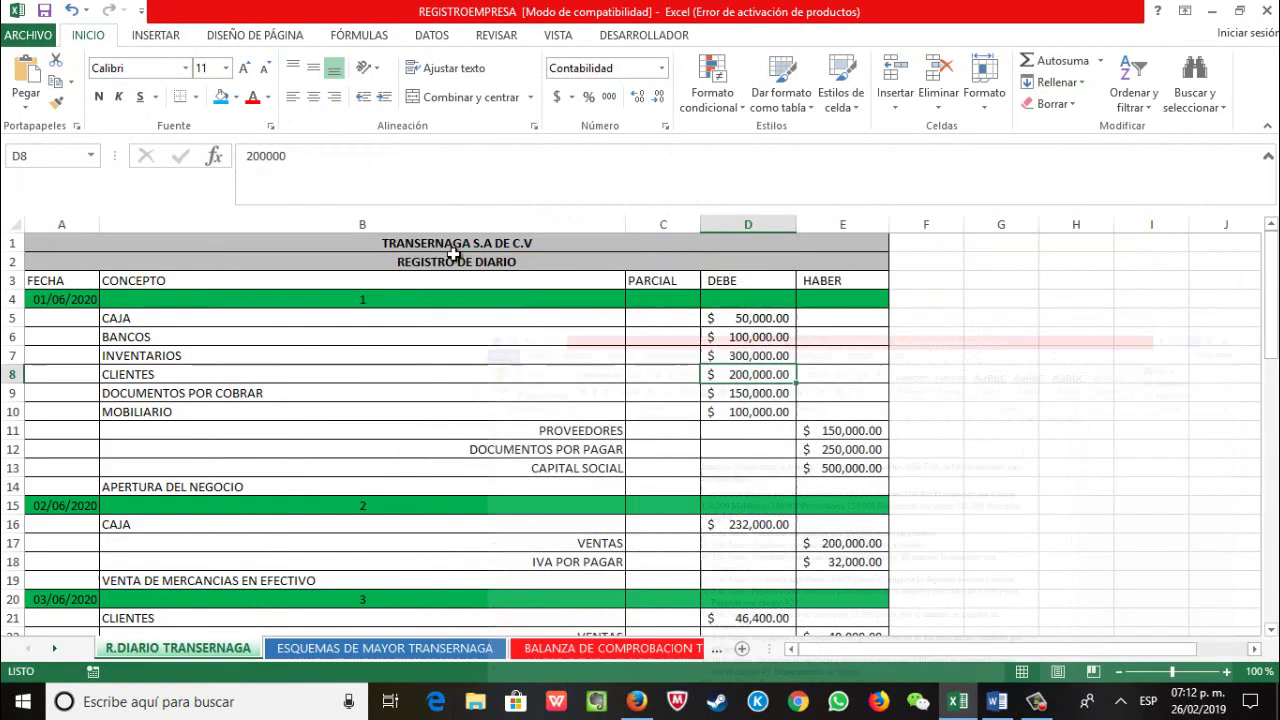
{"action": "left_click", "coordinate": [1211, 11]}
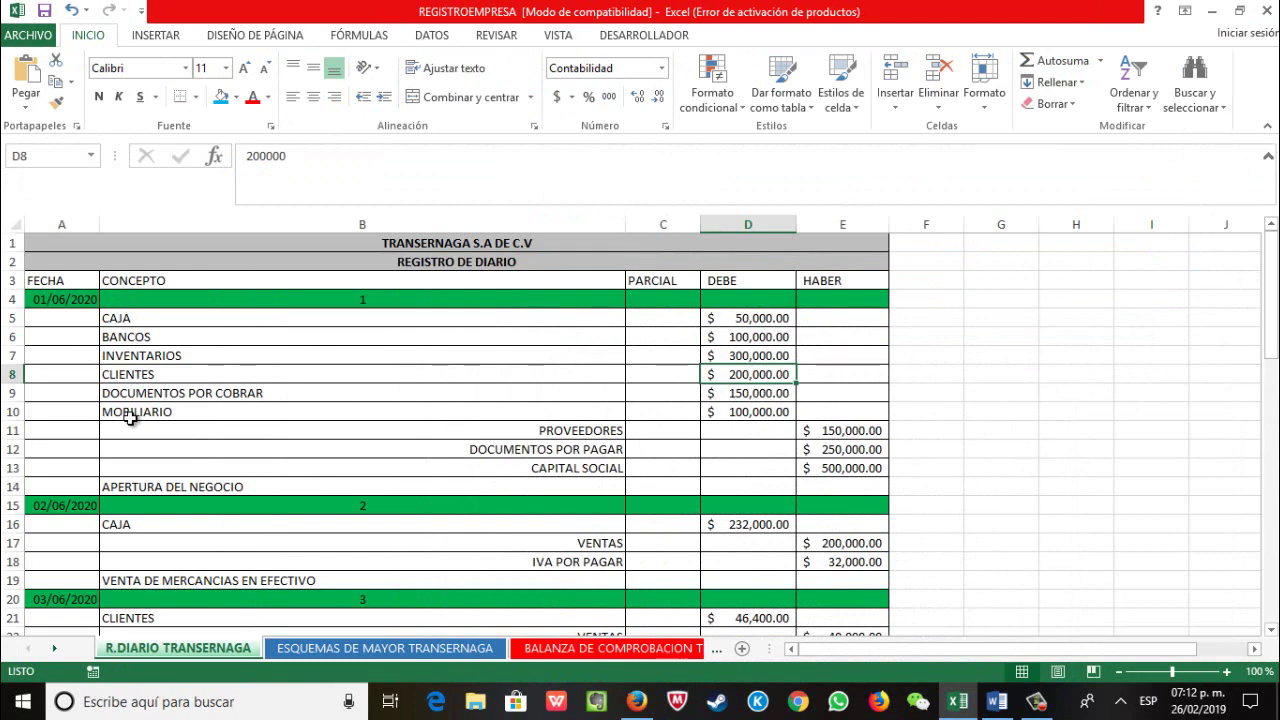
Step: Compare entry 1's Mobiliario, Proveedores and Documentos por pagar lines with the Word exercise, and inspect the Capital Social formula in cell E13
{"action": "left_click", "coordinate": [162, 411]}
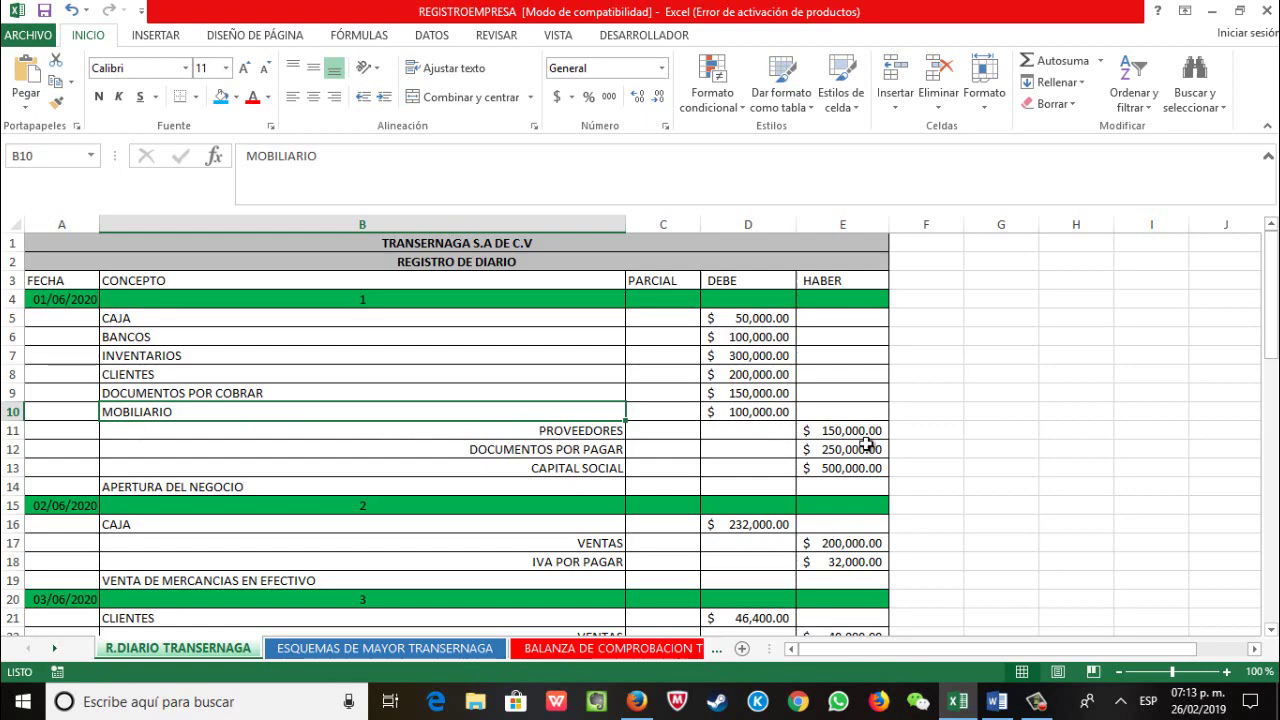
{"action": "left_click", "coordinate": [995, 703]}
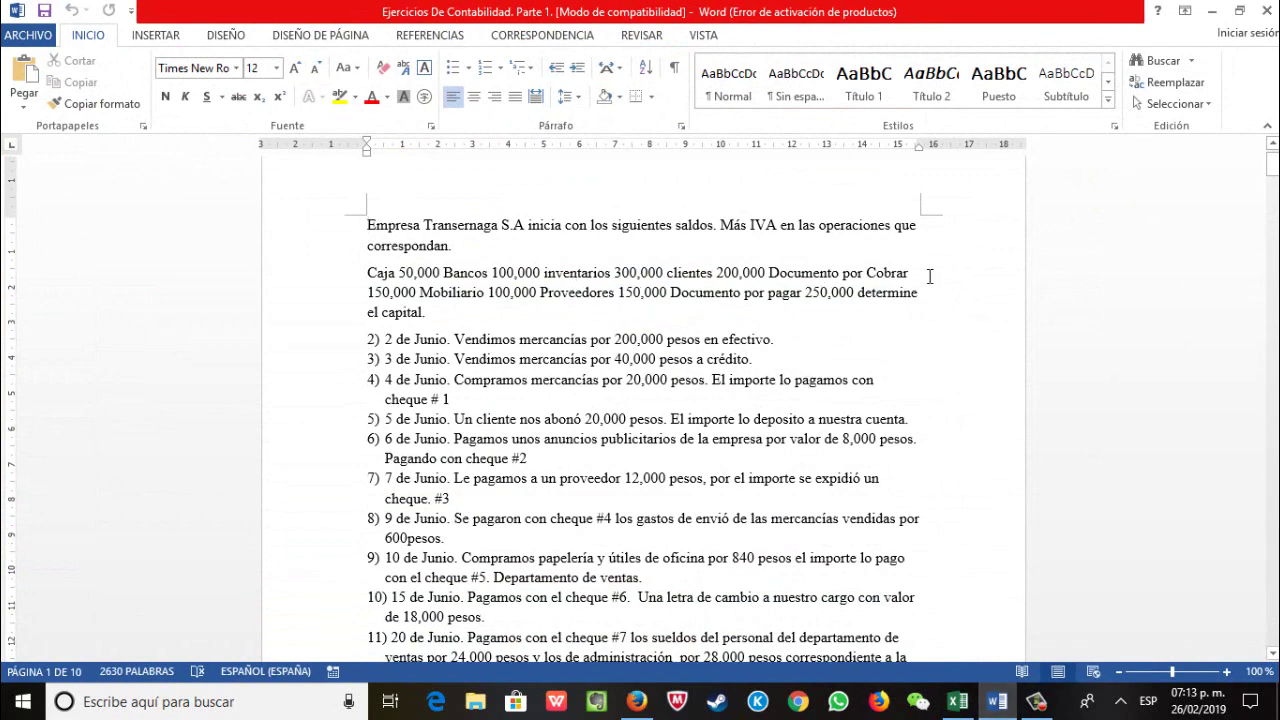
{"action": "left_click", "coordinate": [1212, 11]}
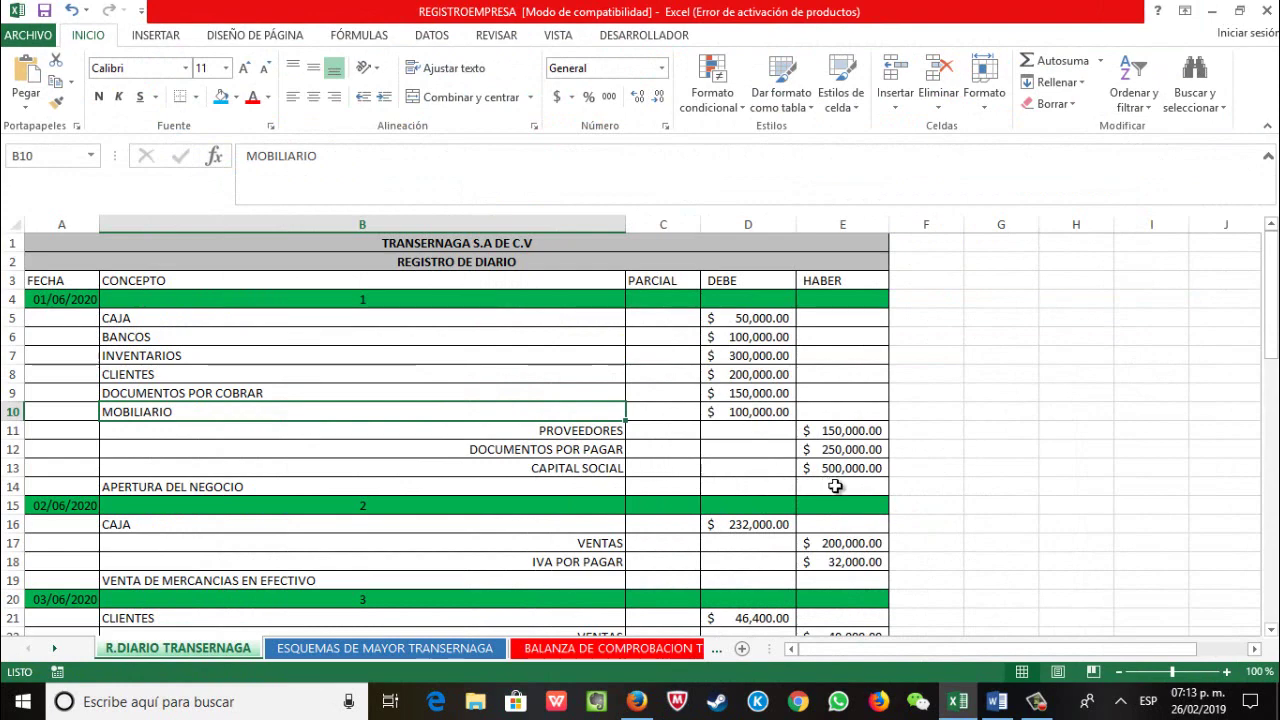
{"action": "left_click", "coordinate": [996, 701]}
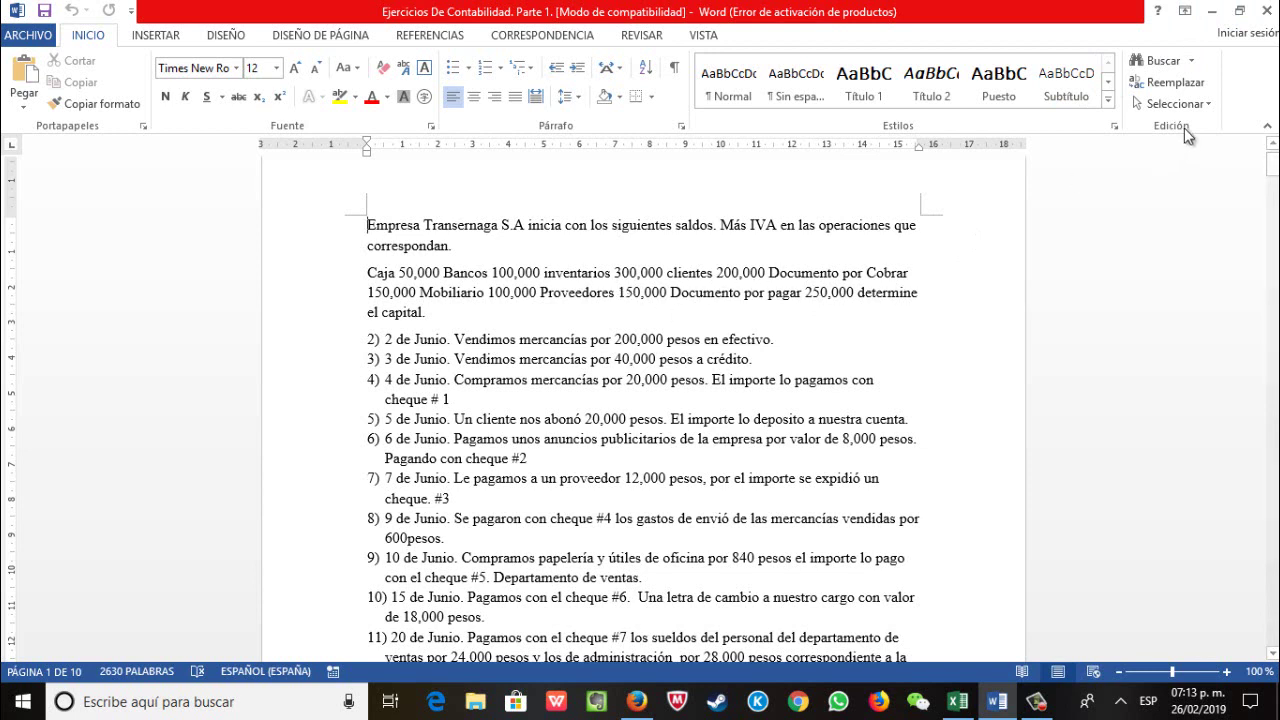
{"action": "left_click", "coordinate": [1212, 11]}
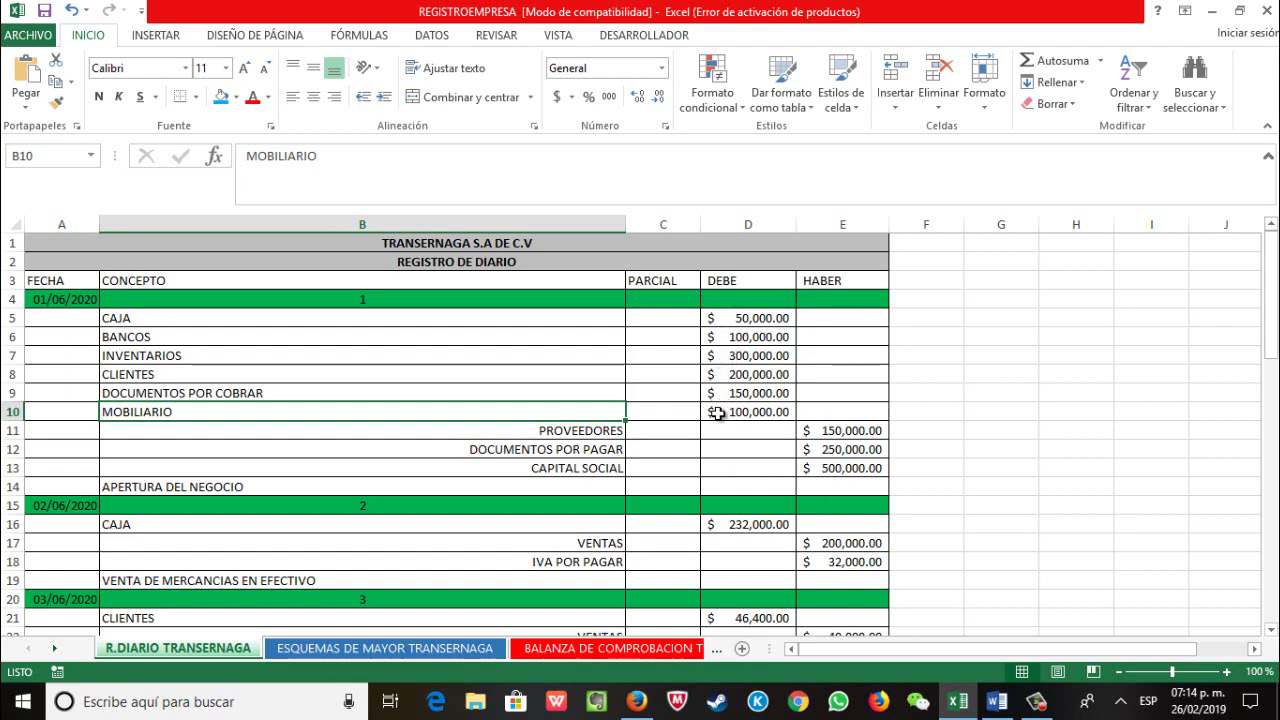
{"action": "left_click", "coordinate": [843, 467]}
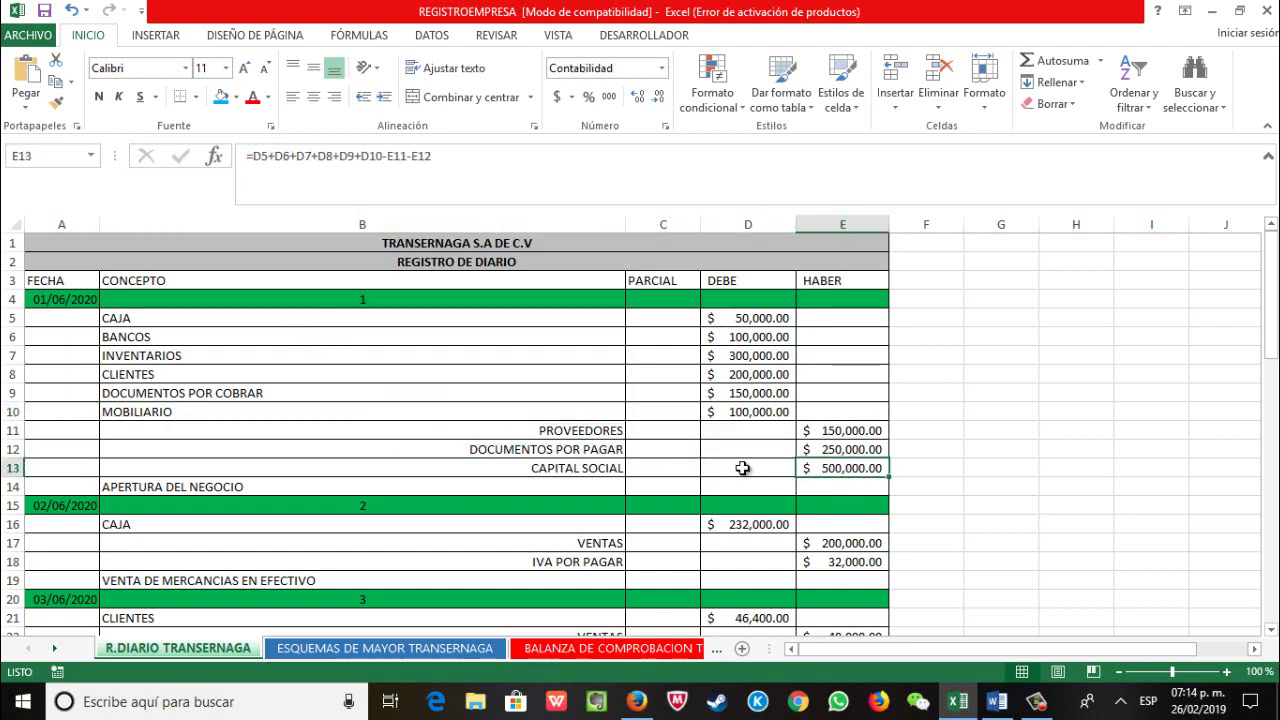
{"action": "left_click", "coordinate": [931, 466]}
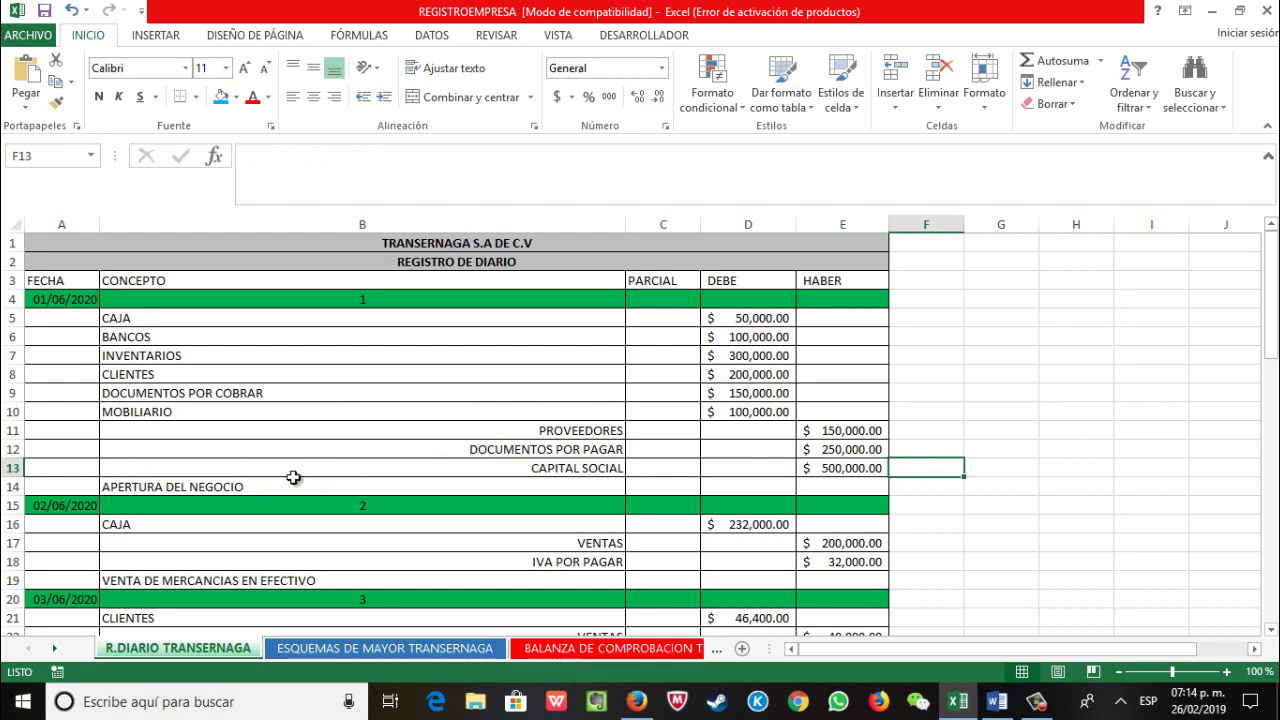
Step: Compare the June operations from item 2 onward in the Word exercise with the corresponding Excel journal entries
{"action": "left_click", "coordinate": [997, 701]}
{"action": "scroll", "coordinate": [388, 346], "scroll_direction": "down", "scroll_amount": 1}
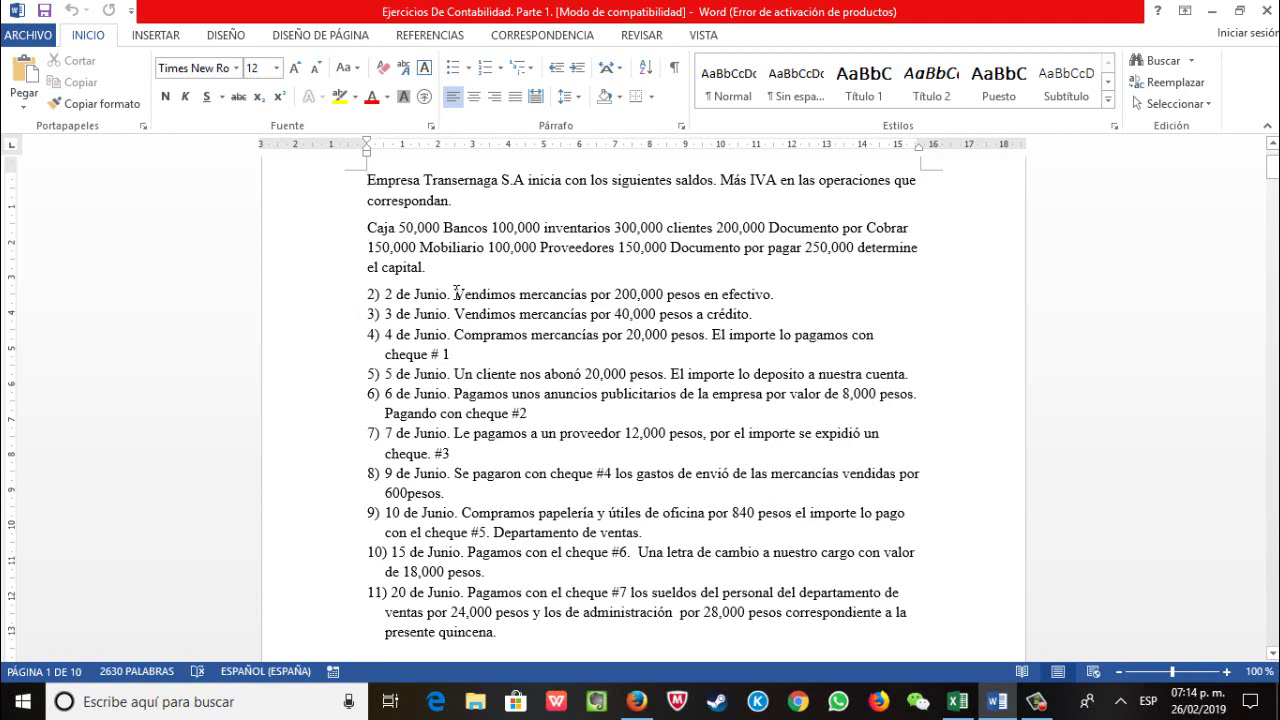
{"action": "left_click", "coordinate": [960, 706]}
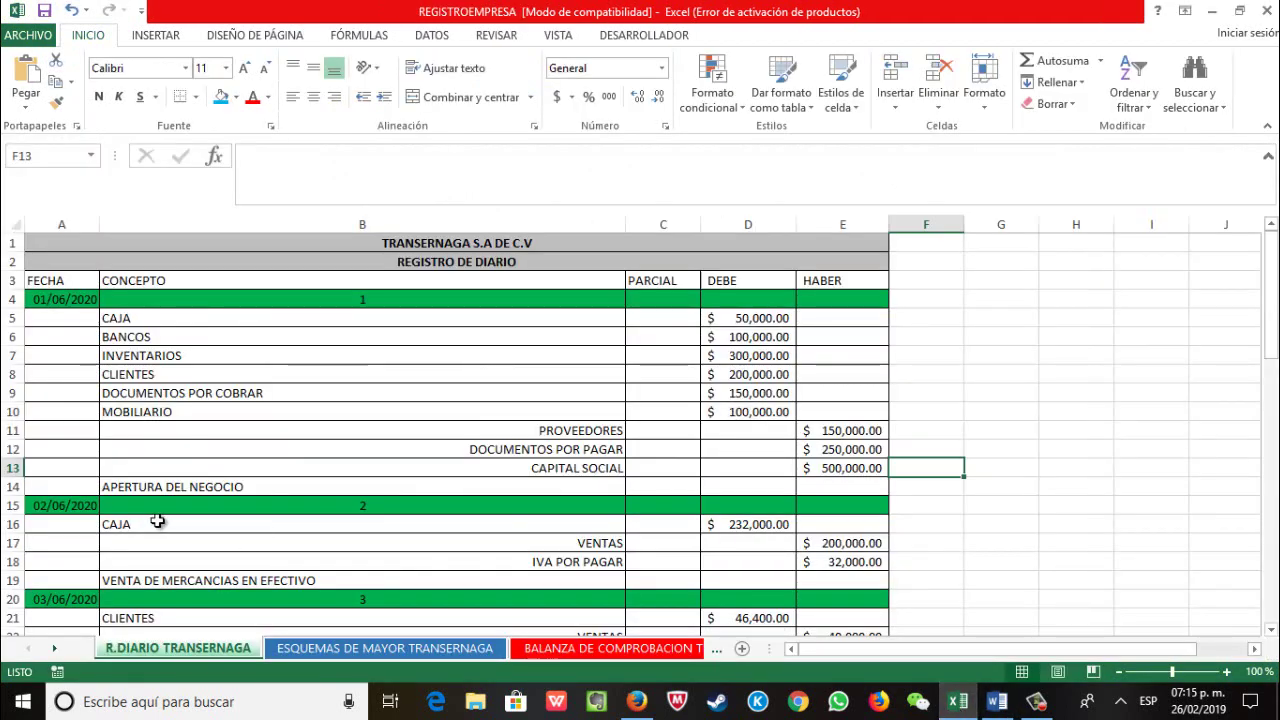
{"action": "scroll", "coordinate": [266, 506], "scroll_direction": "down", "scroll_amount": 2}
{"action": "scroll", "coordinate": [273, 504], "scroll_direction": "down", "scroll_amount": 2}
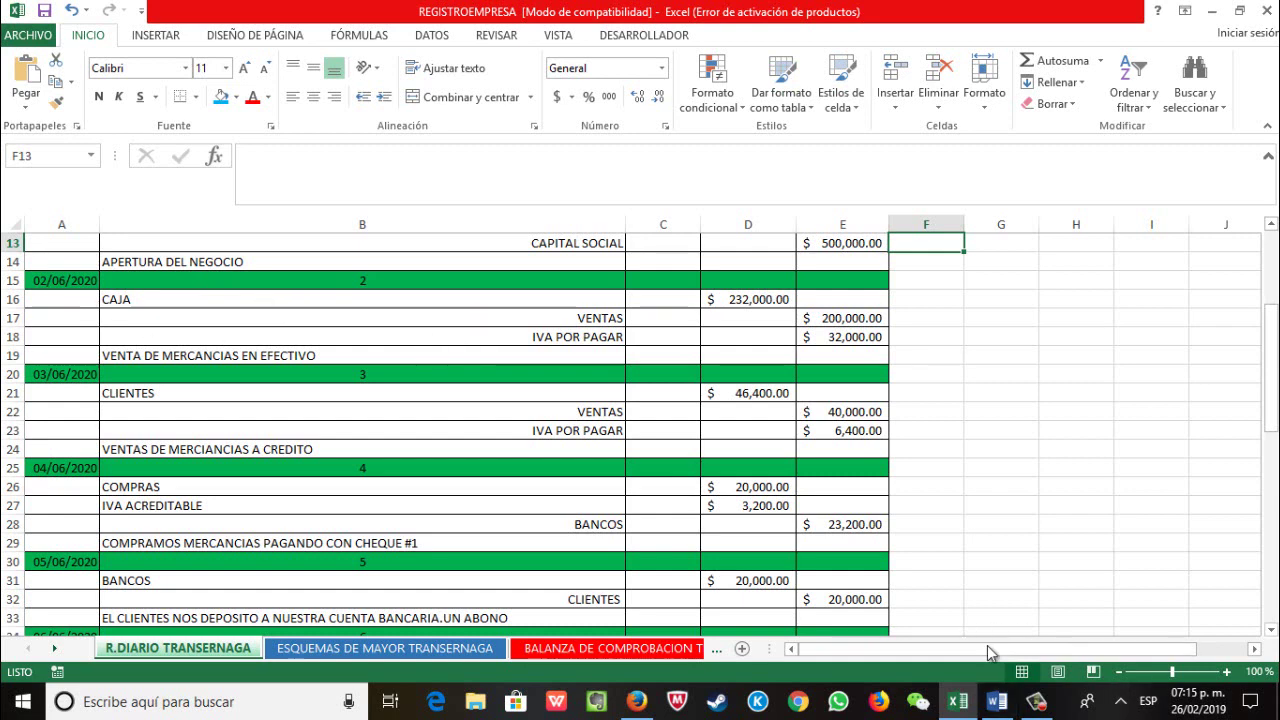
{"action": "left_click", "coordinate": [997, 701]}
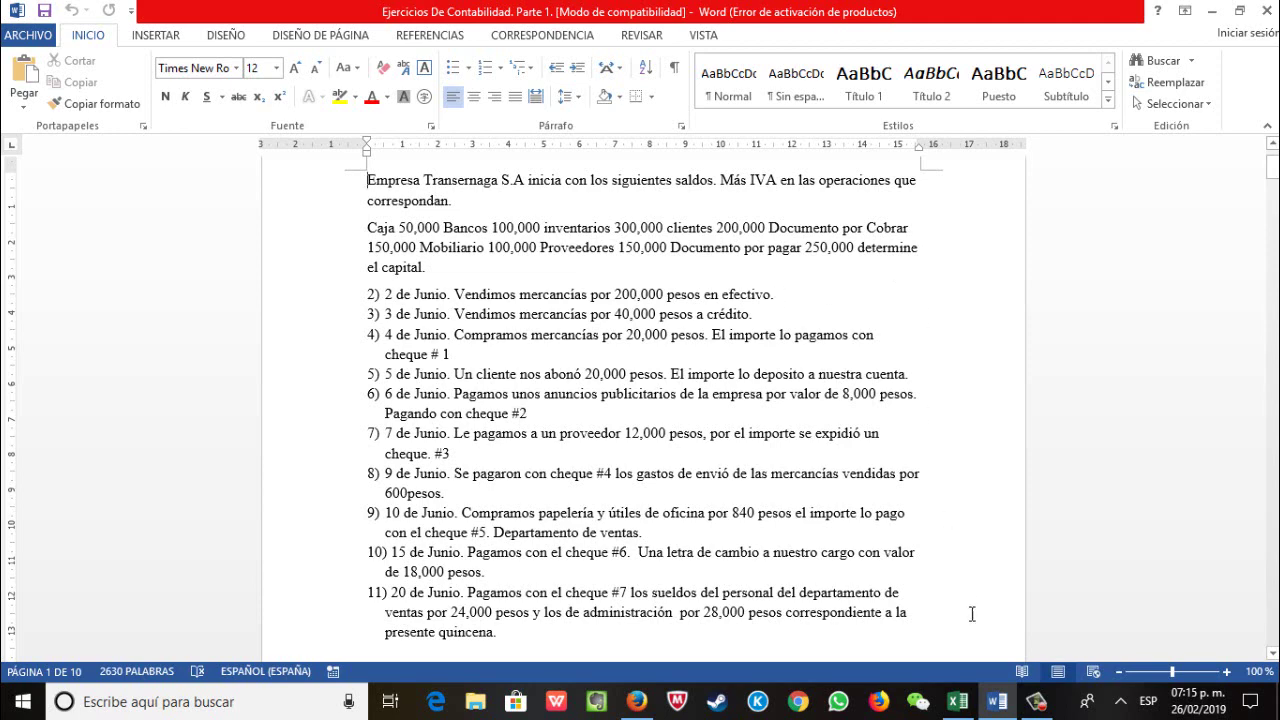
{"action": "left_click", "coordinate": [957, 701]}
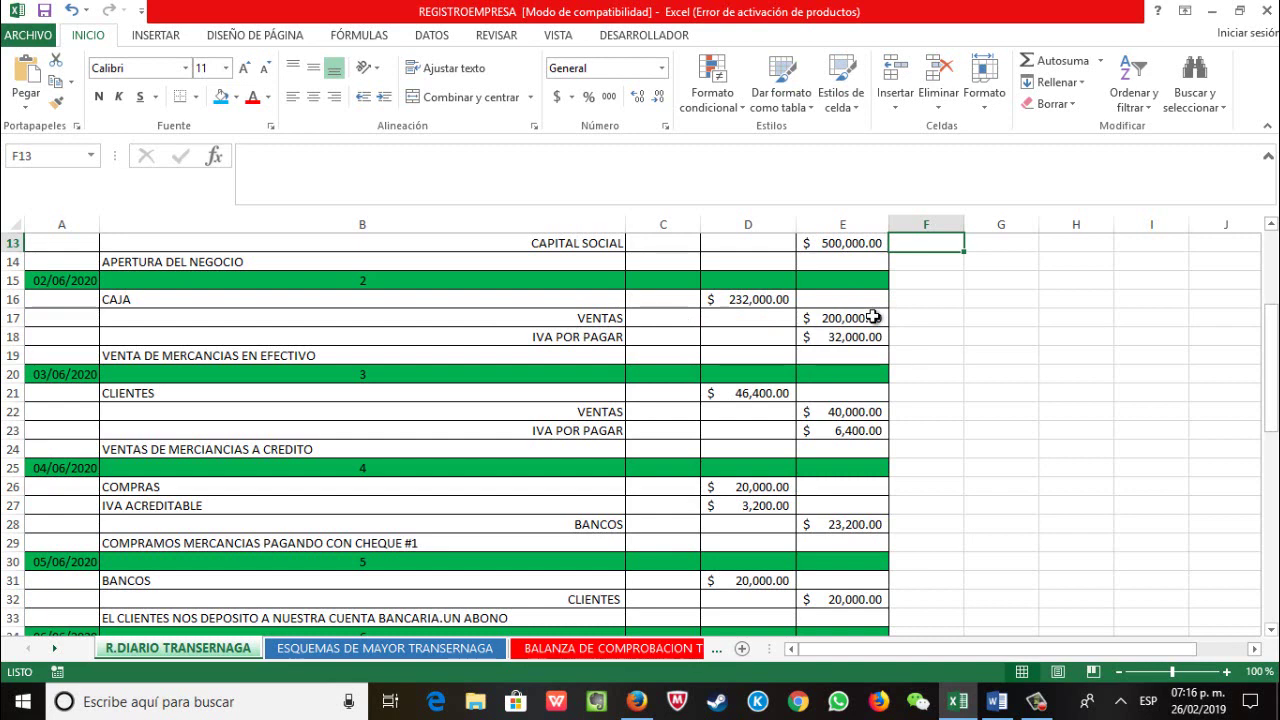
Step: Inspect entry 2's Ventas amount in E17, the IVA por pagar formula in E18 and the description in B19
{"action": "left_click", "coordinate": [873, 317]}
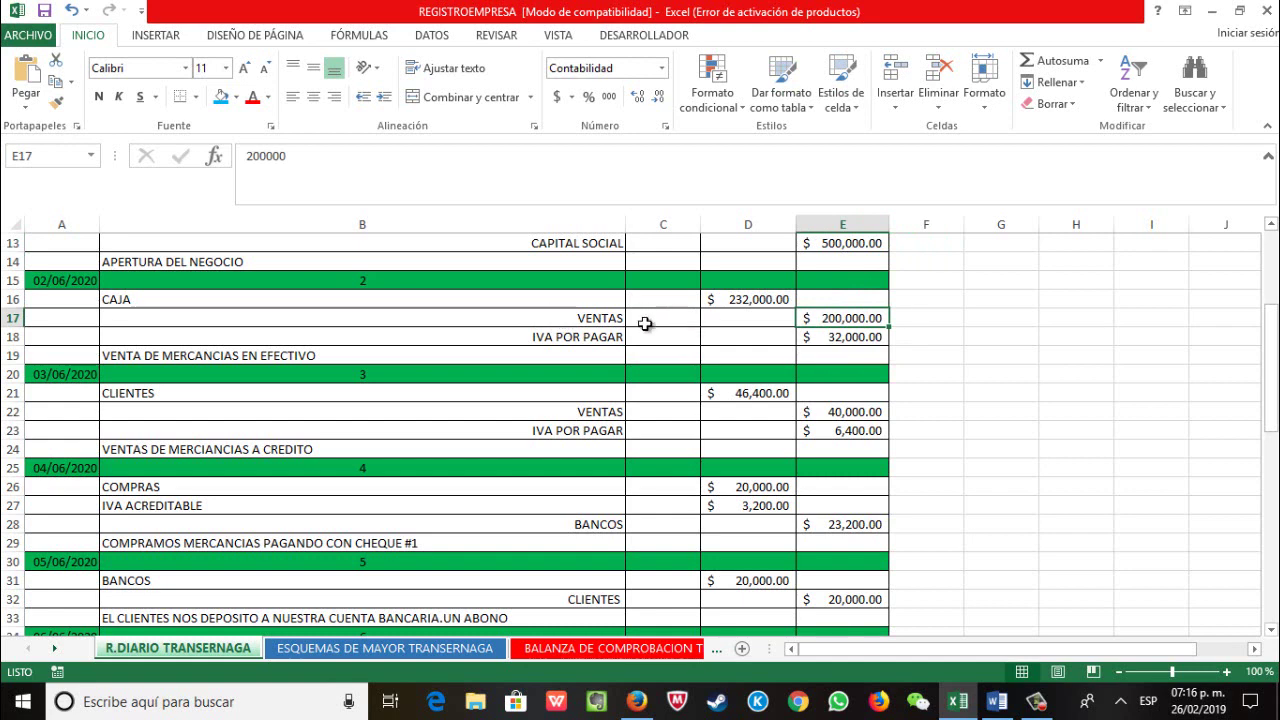
{"action": "left_click", "coordinate": [840, 338]}
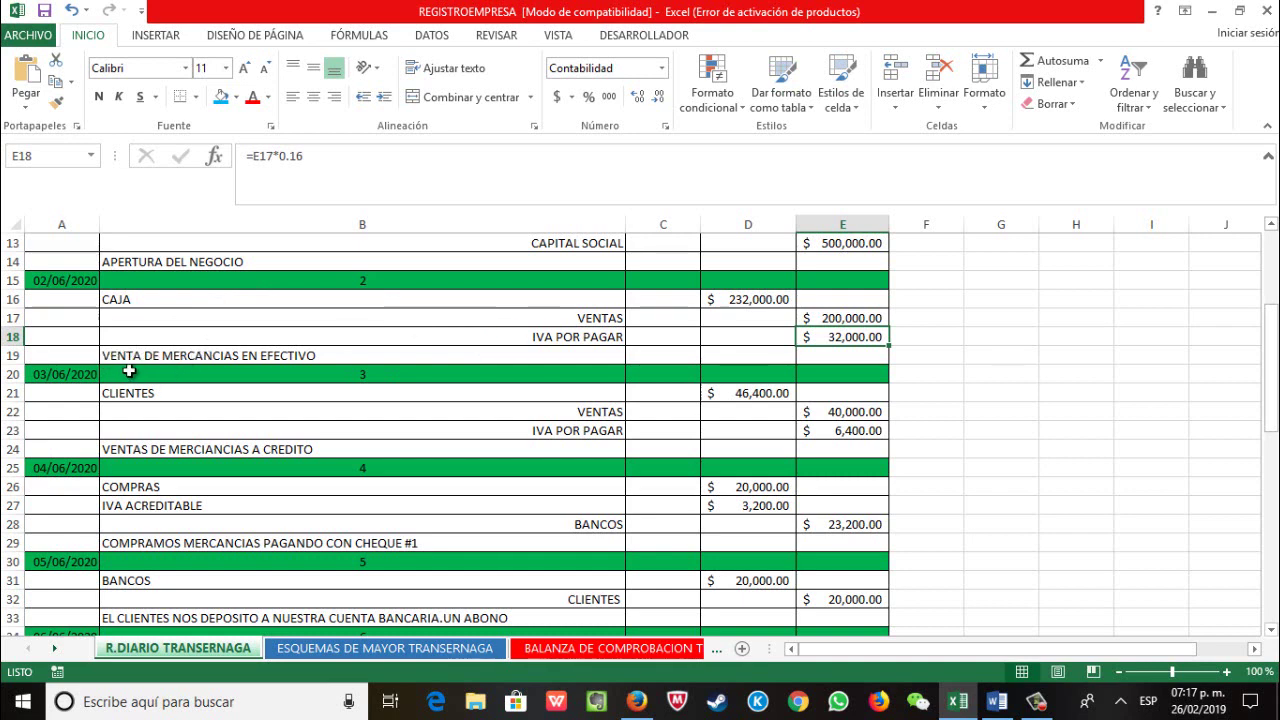
{"action": "left_click", "coordinate": [376, 355]}
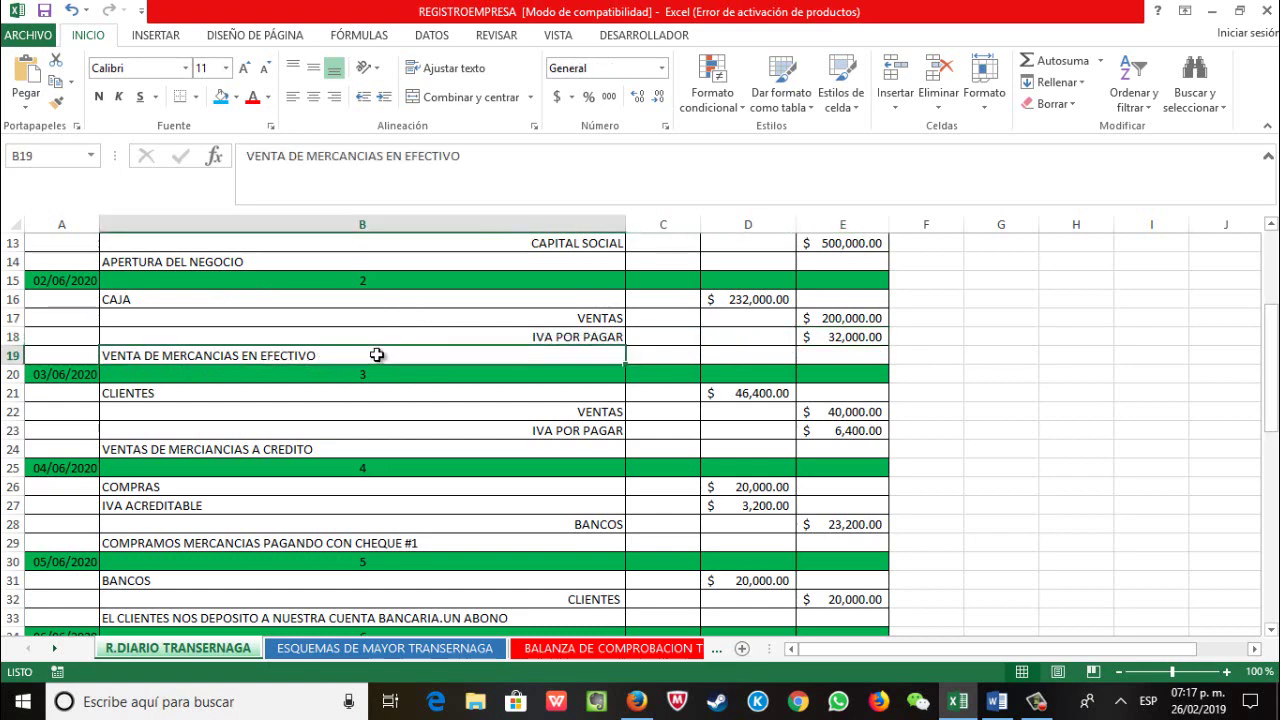
Step: Compare the 3 June credit sale in the Word exercise with Excel journal entry 3, and inspect its IVA por pagar formula in E23
{"action": "scroll", "coordinate": [378, 355], "scroll_direction": "down", "scroll_amount": 2}
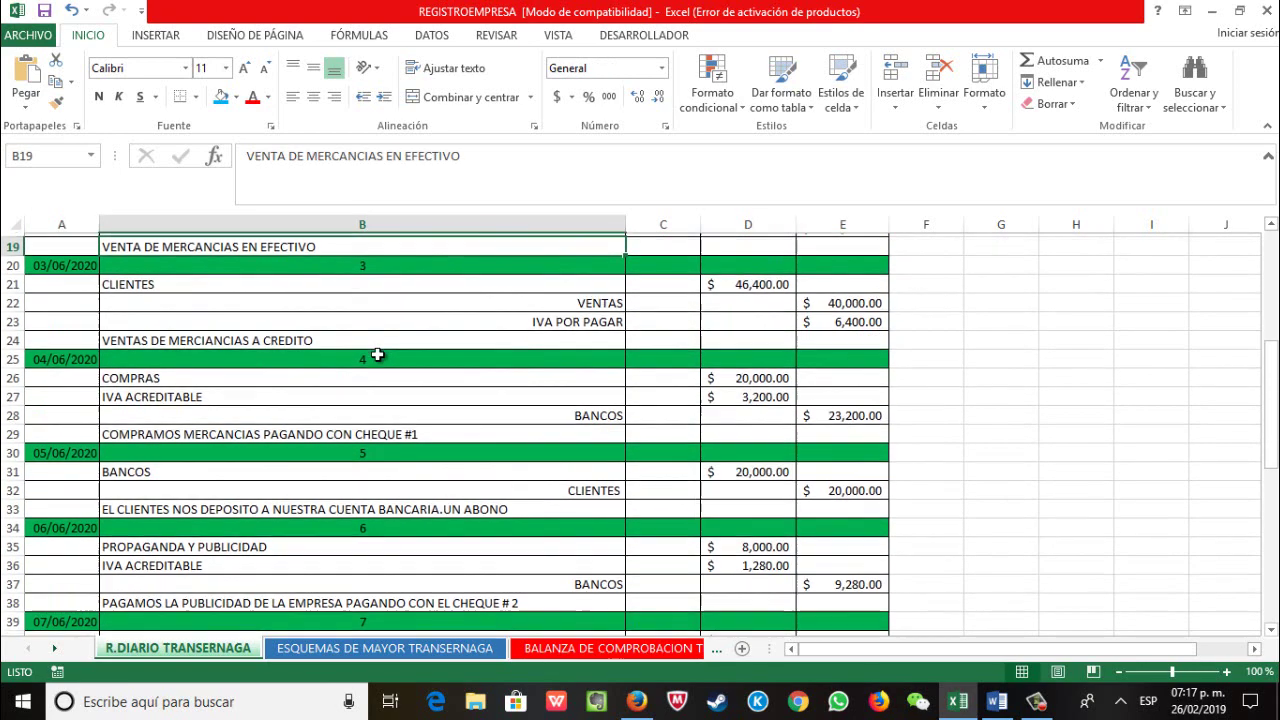
{"action": "left_click", "coordinate": [997, 701]}
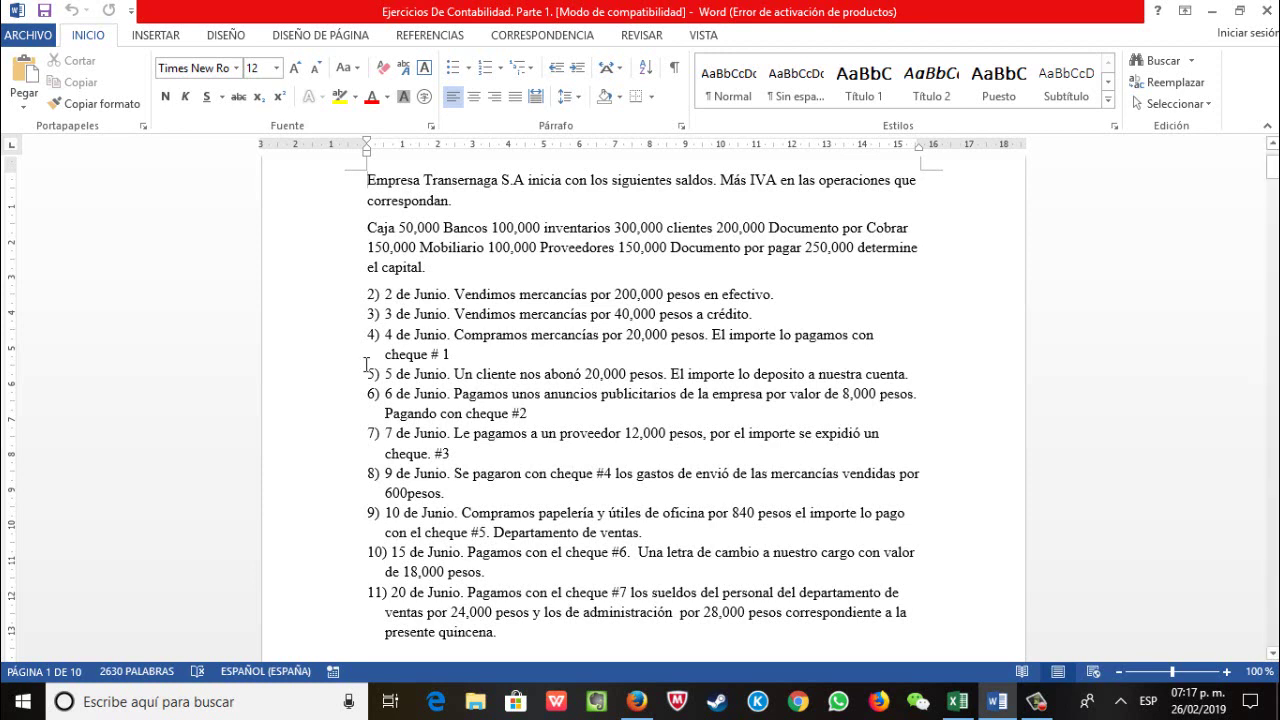
{"action": "left_click", "coordinate": [957, 702]}
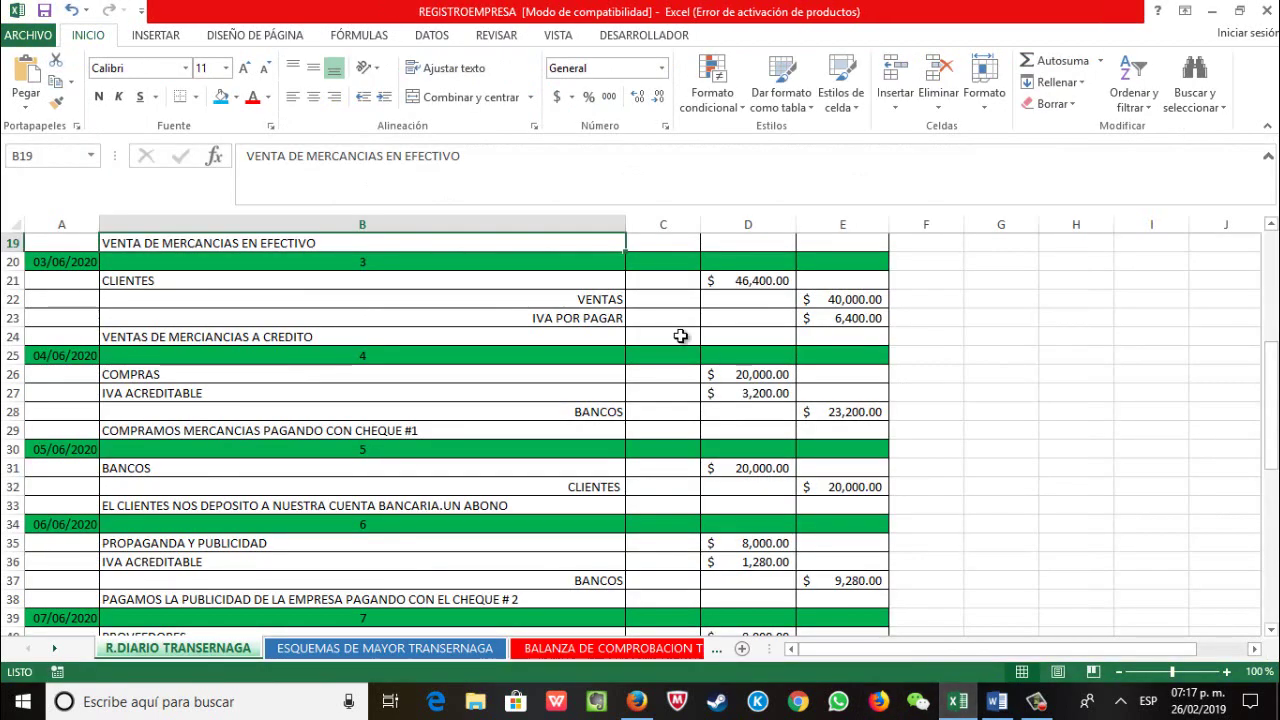
{"action": "scroll", "coordinate": [409, 369], "scroll_direction": "down", "scroll_amount": 1}
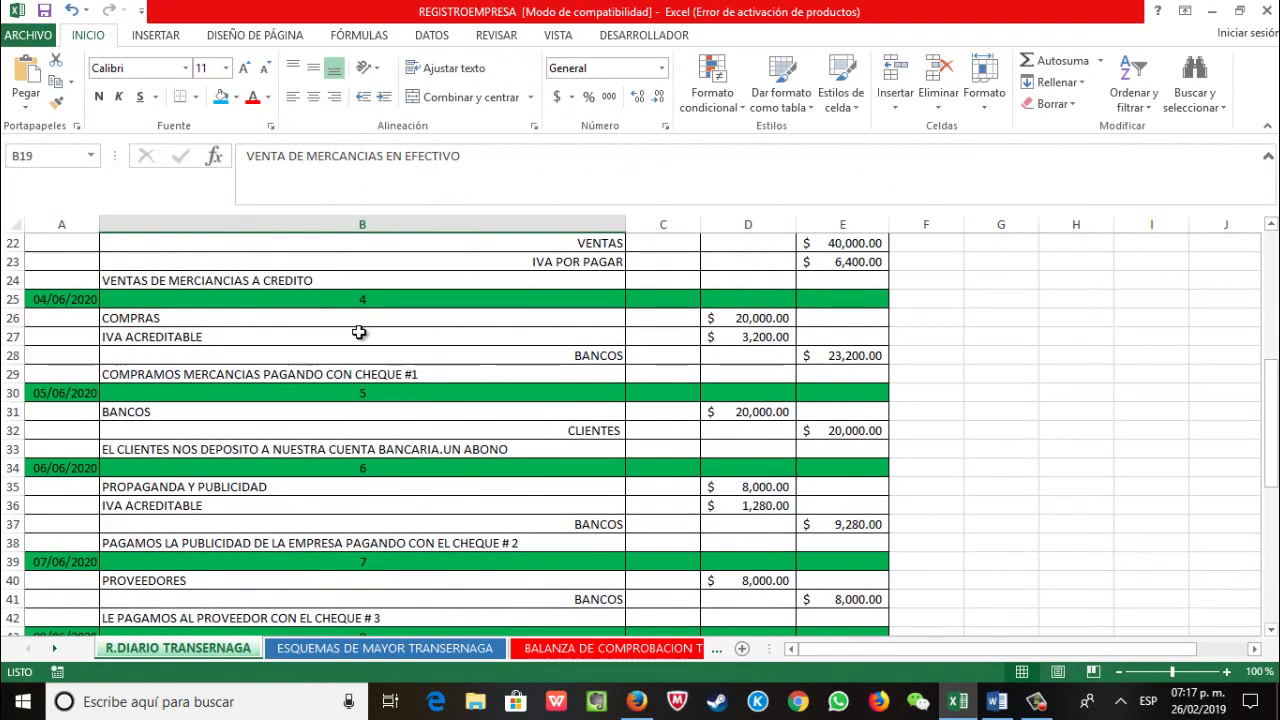
{"action": "scroll", "coordinate": [312, 330], "scroll_direction": "up", "scroll_amount": 1}
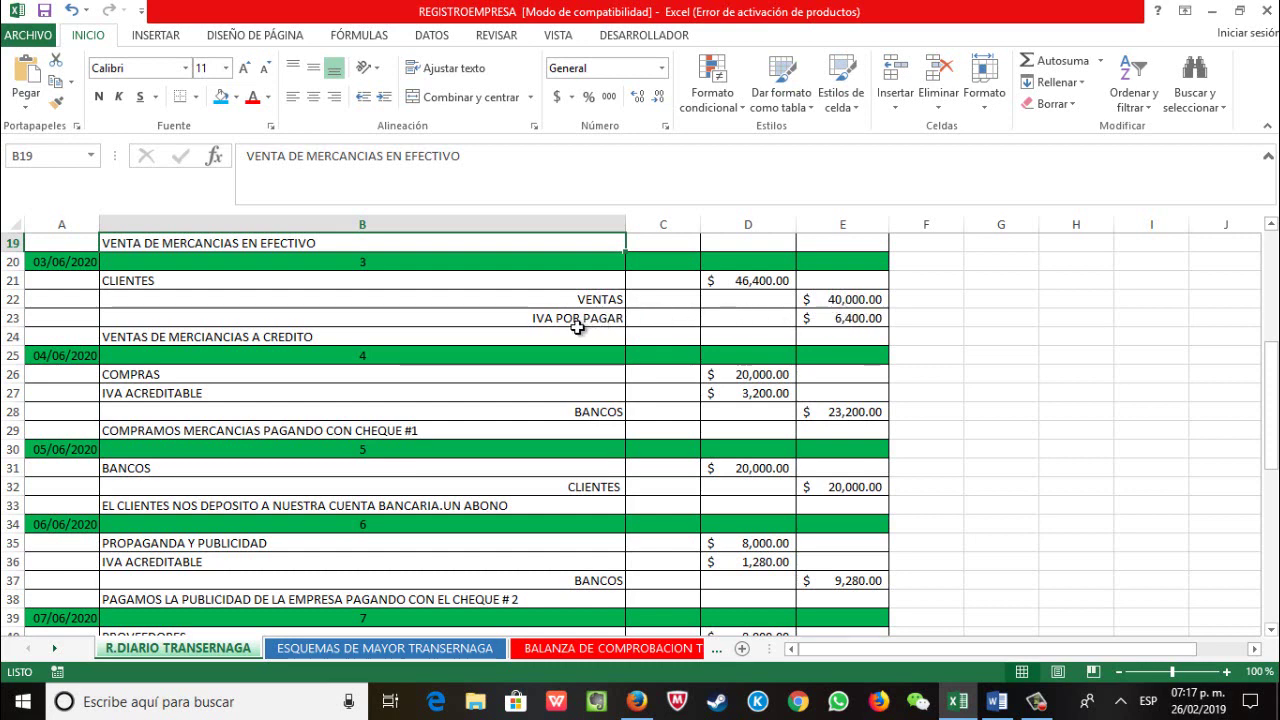
{"action": "left_click", "coordinate": [841, 316]}
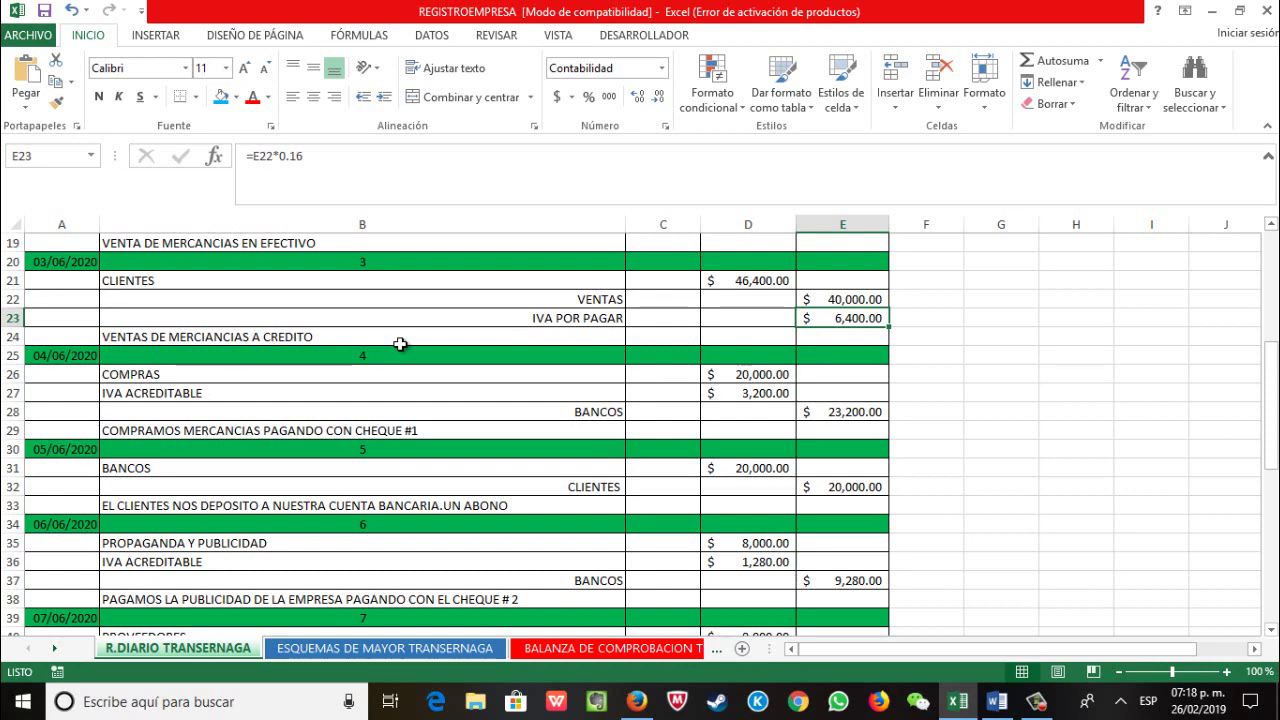
Step: Compare the 4 June purchase in the Word exercise with journal entry 4 in Excel, and inspect its IVA Acreditable formula in D27
{"action": "scroll", "coordinate": [405, 343], "scroll_direction": "down", "scroll_amount": 1}
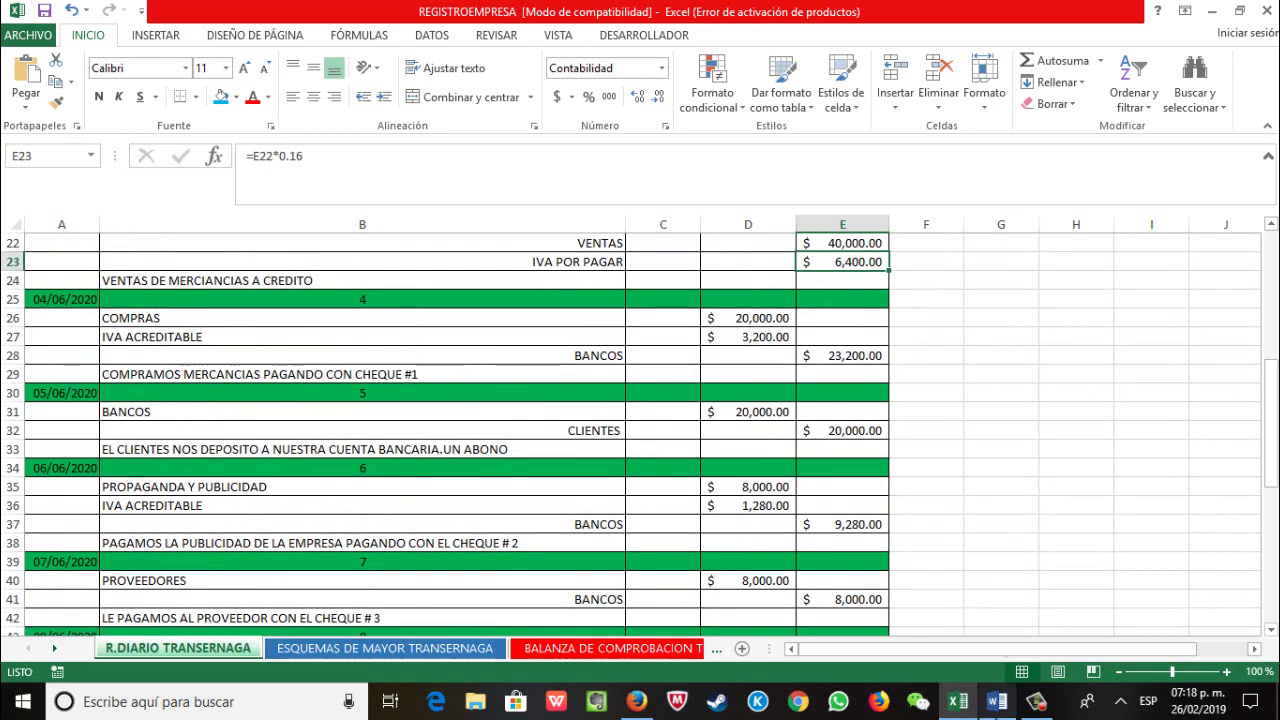
{"action": "left_click", "coordinate": [997, 706]}
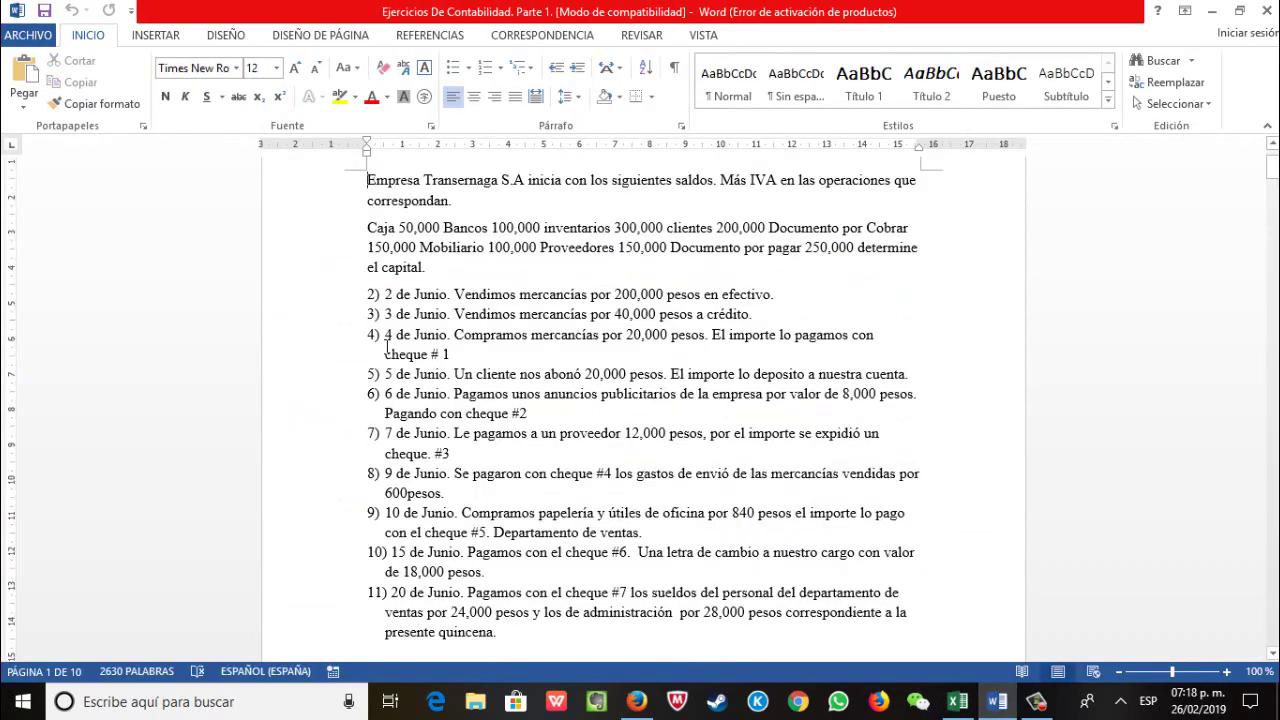
{"action": "scroll", "coordinate": [380, 310], "scroll_direction": "down", "scroll_amount": 1}
{"action": "scroll", "coordinate": [378, 298], "scroll_direction": "down", "scroll_amount": 1}
{"action": "scroll", "coordinate": [430, 250], "scroll_direction": "down", "scroll_amount": 1}
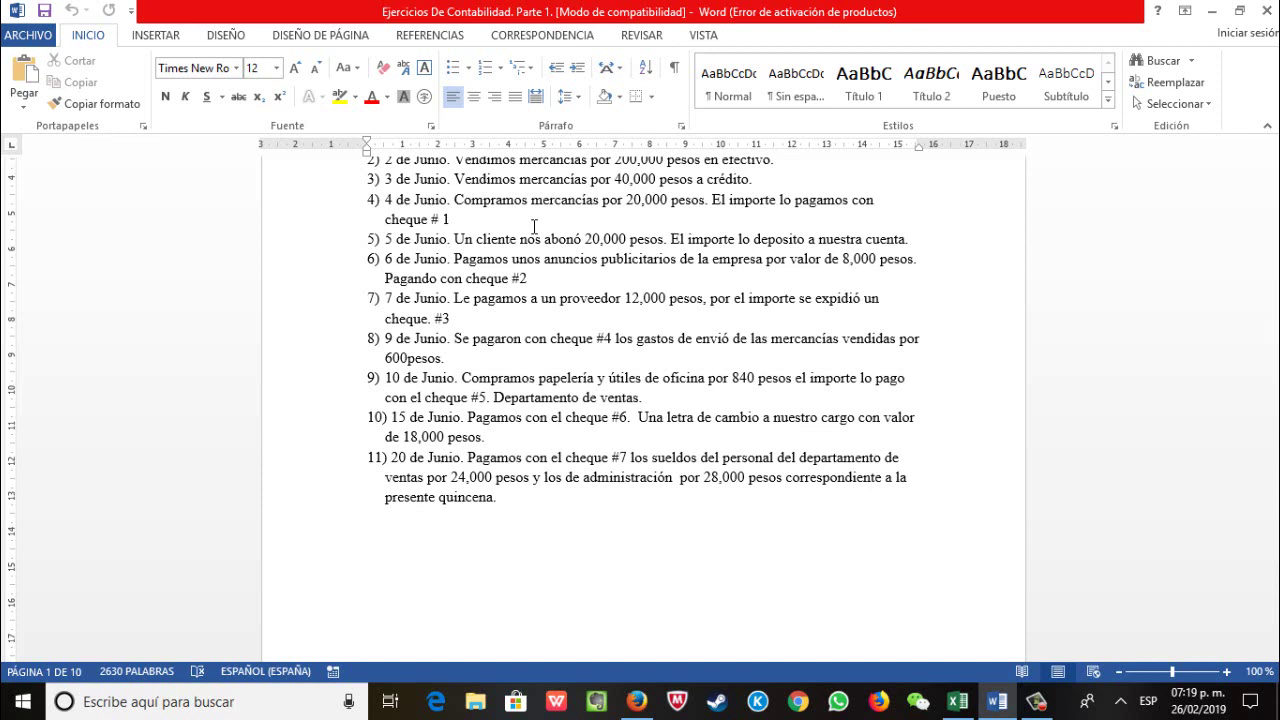
{"action": "left_click", "coordinate": [960, 706]}
{"action": "scroll", "coordinate": [386, 360], "scroll_direction": "down", "scroll_amount": 2}
{"action": "scroll", "coordinate": [386, 360], "scroll_direction": "up", "scroll_amount": 1}
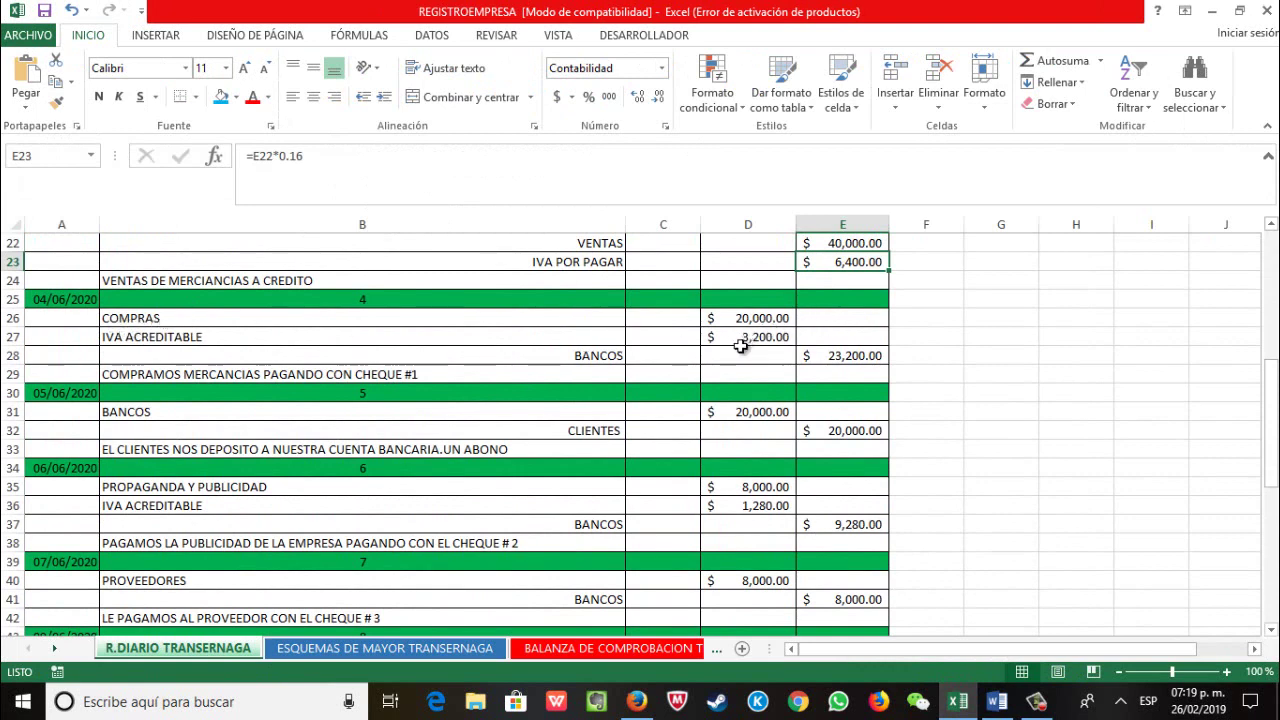
{"action": "left_click", "coordinate": [998, 706]}
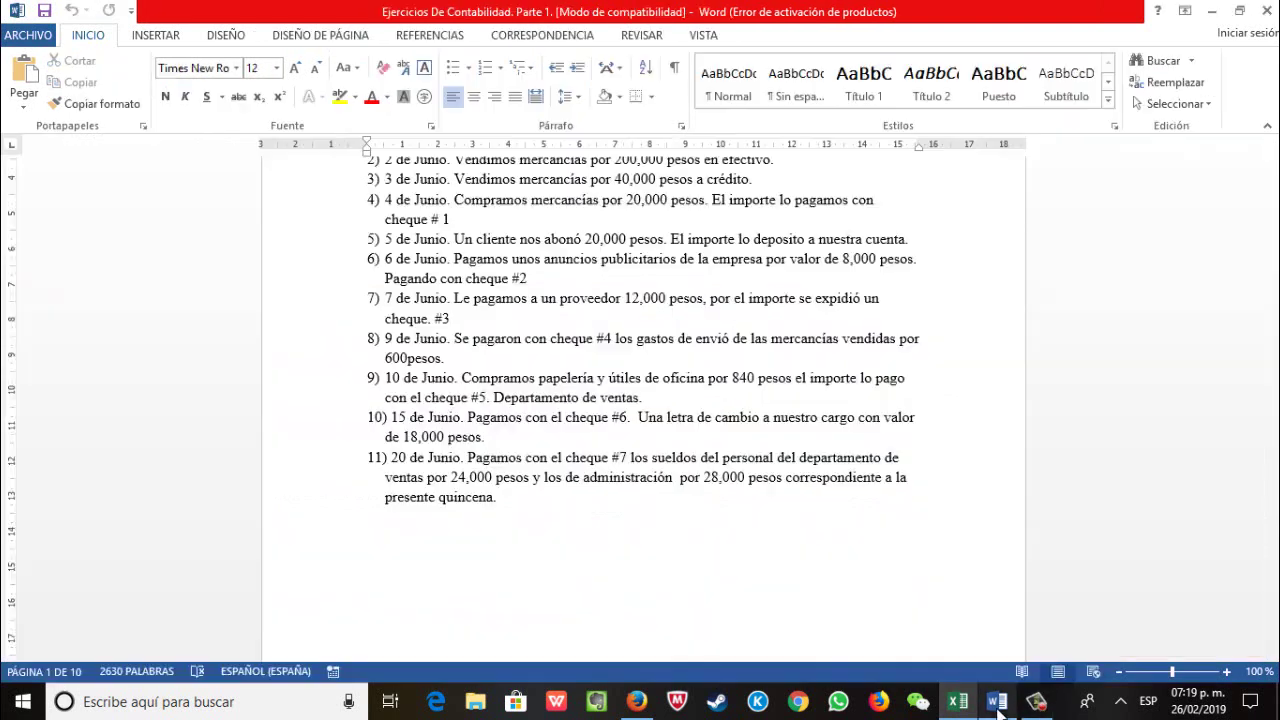
{"action": "left_click", "coordinate": [1010, 702]}
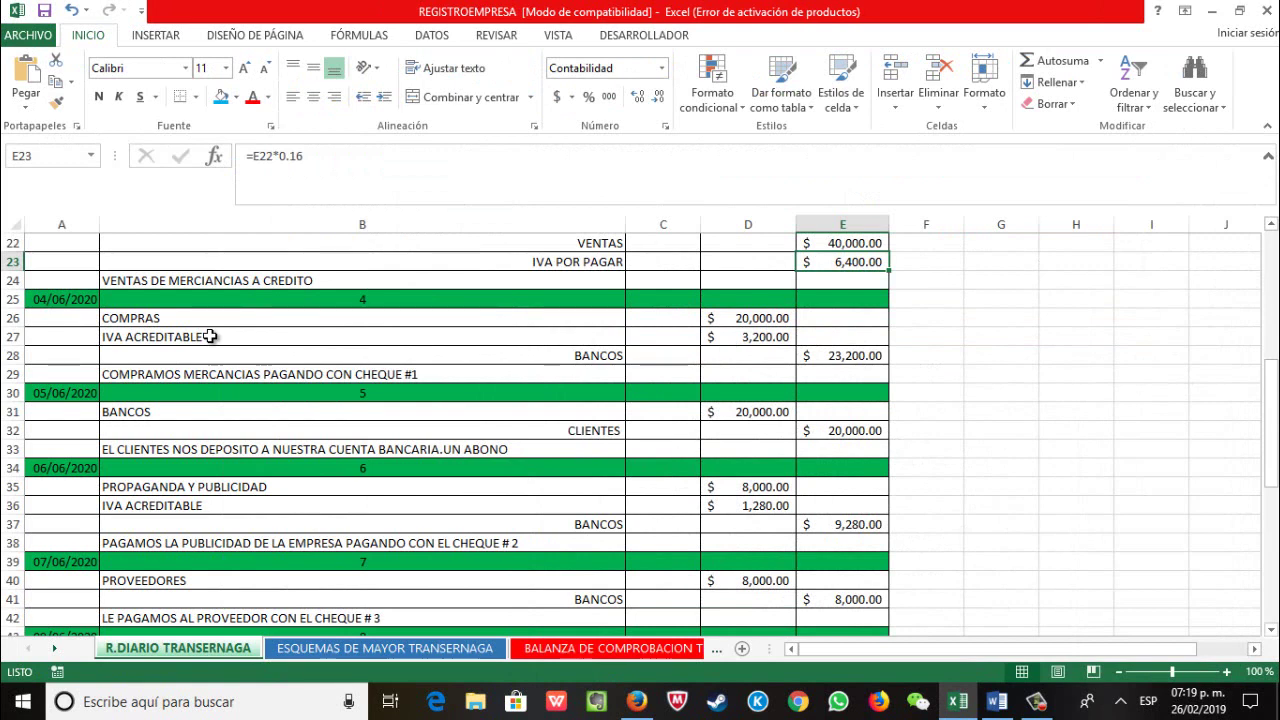
{"action": "left_click", "coordinate": [750, 338]}
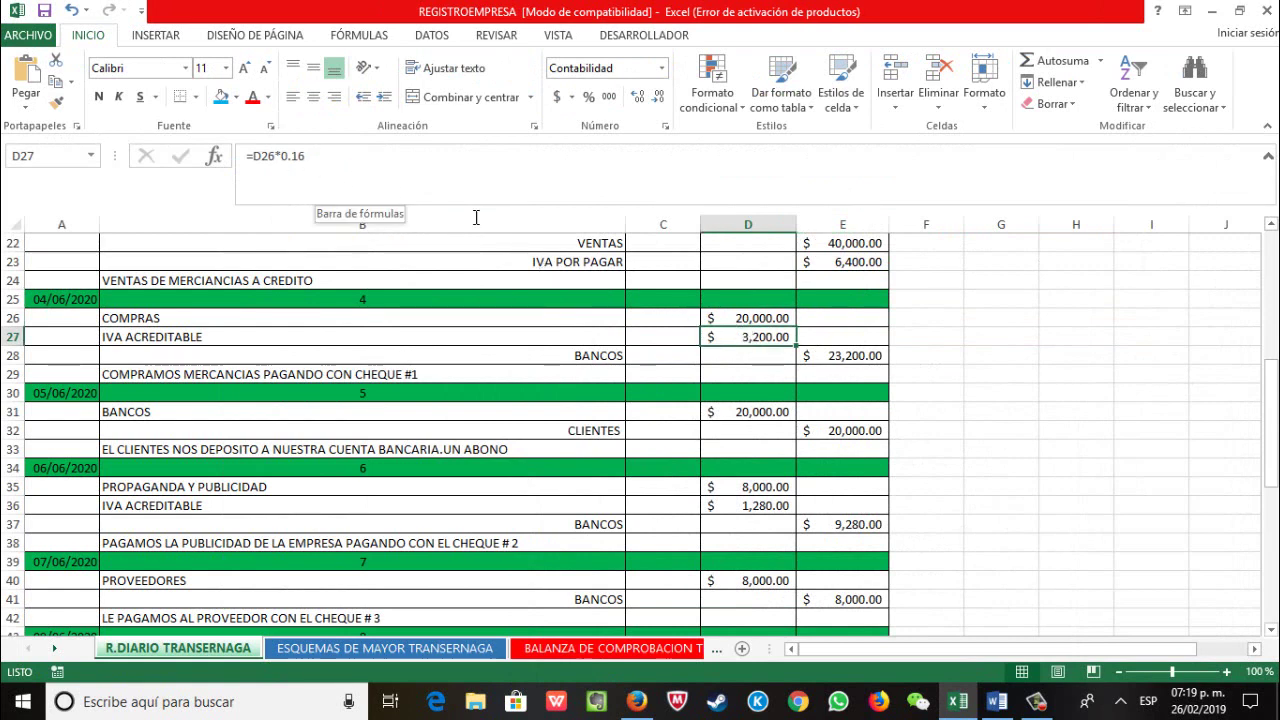
{"action": "left_click", "coordinate": [760, 360]}
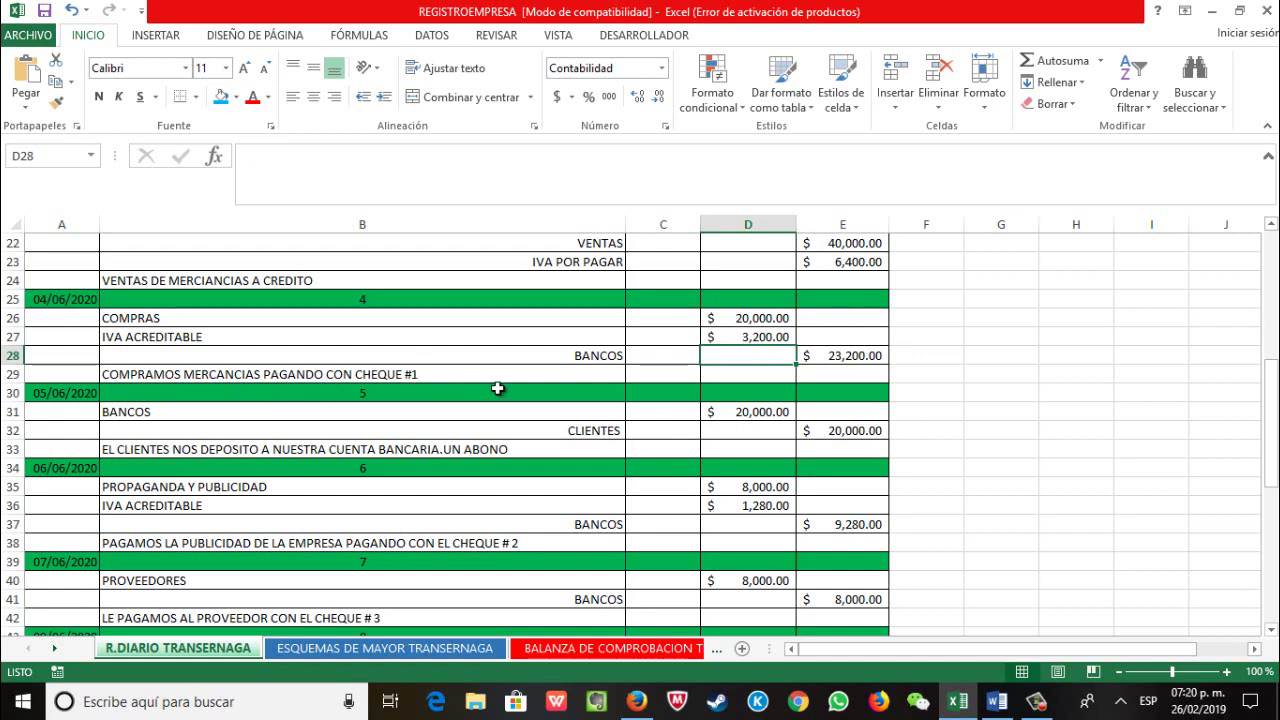
Step: Compare the 5 June client payment in the Word exercise with the Bancos and Clientes lines of journal entry 5 in Excel
{"action": "scroll", "coordinate": [516, 379], "scroll_direction": "down", "scroll_amount": 2}
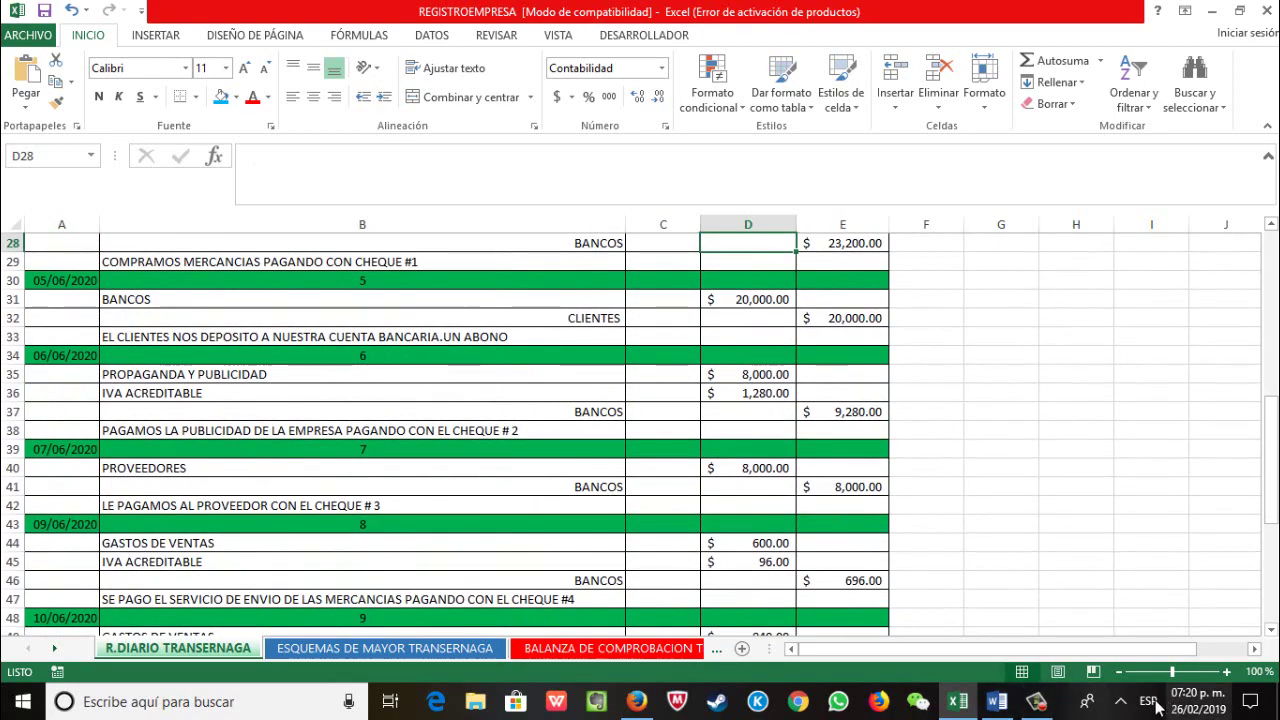
{"action": "left_click", "coordinate": [997, 701]}
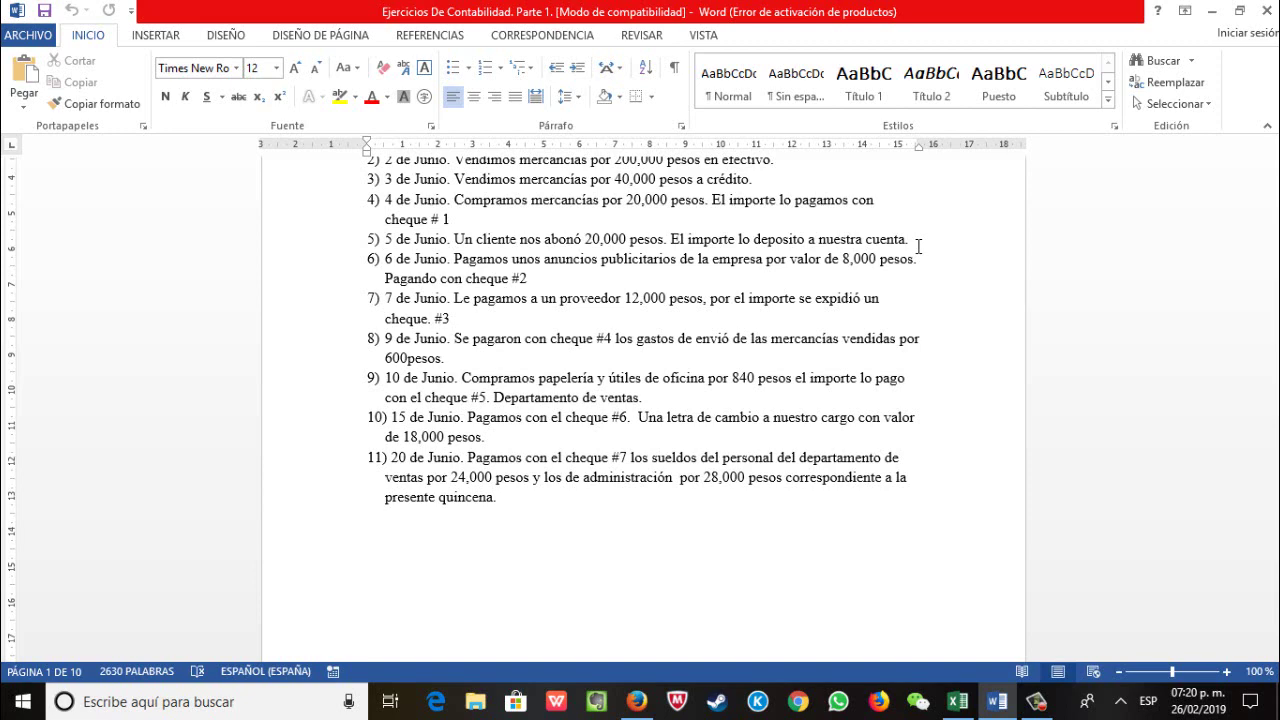
{"action": "left_click", "coordinate": [968, 712]}
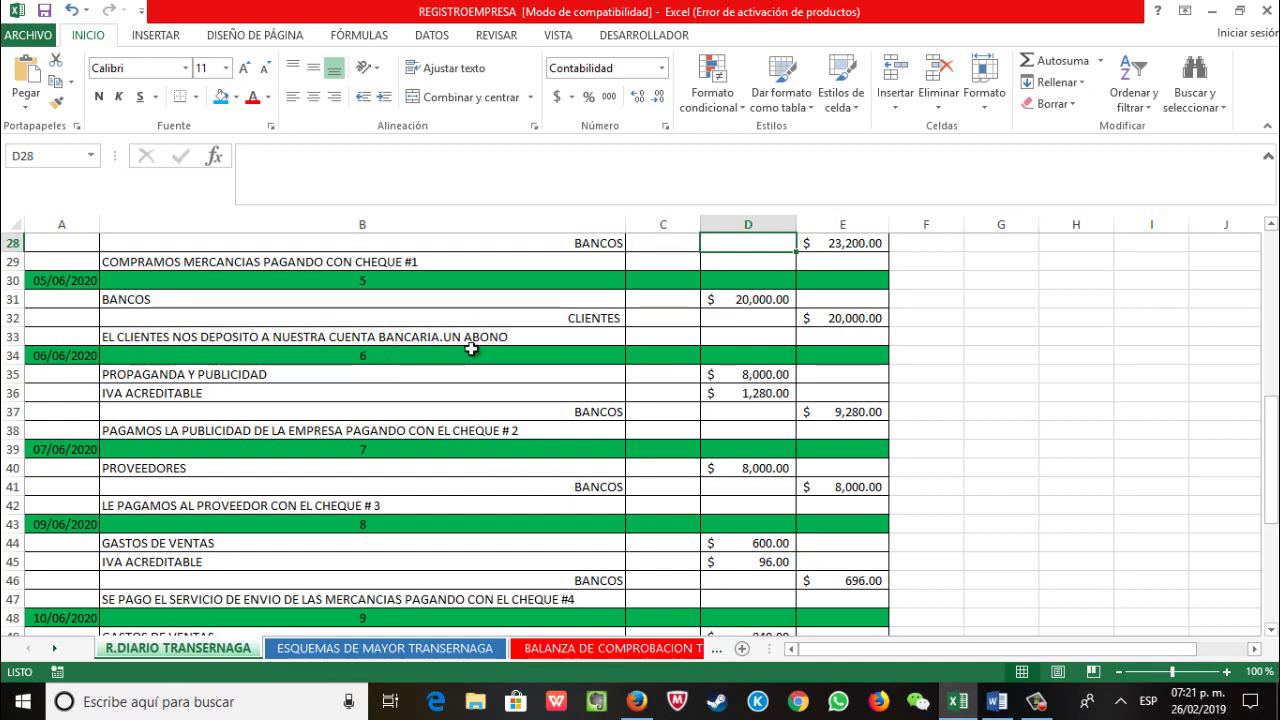
Step: Compare the 6 June advertising payment by cheque #2 in the Word exercise with journal entry 6 in Excel
{"action": "scroll", "coordinate": [475, 350], "scroll_direction": "down", "scroll_amount": 2}
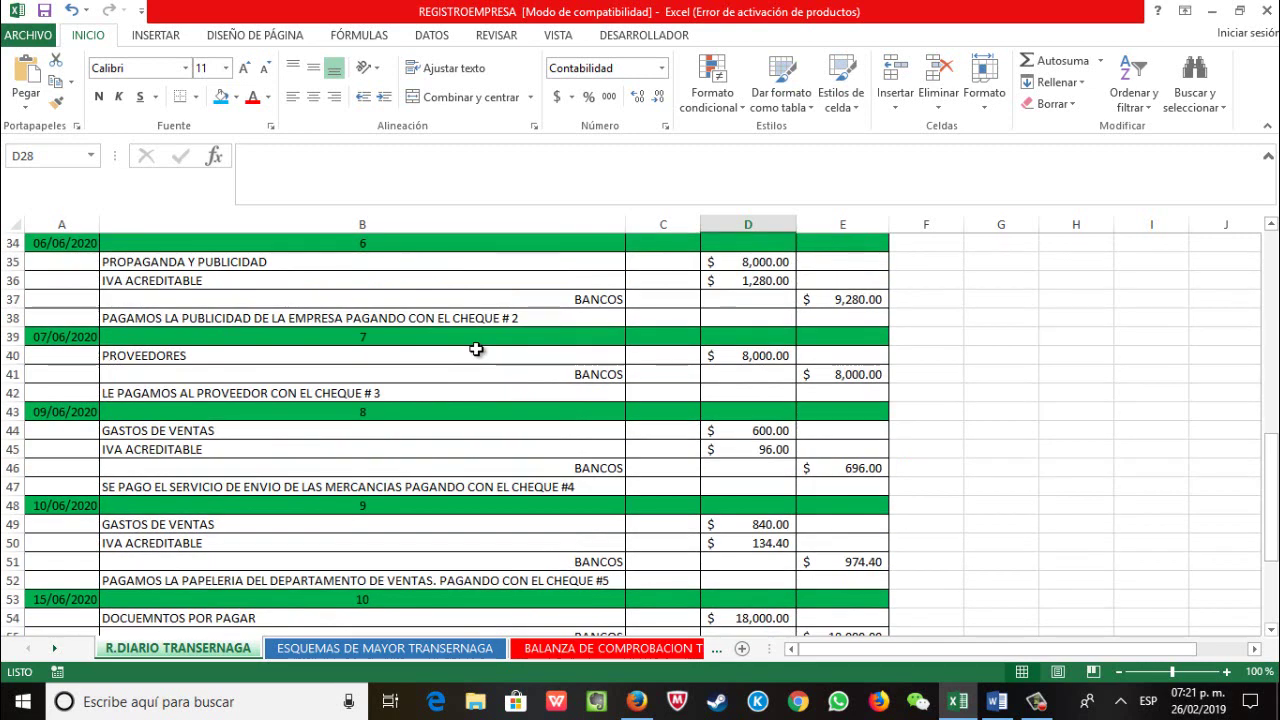
{"action": "left_click", "coordinate": [1002, 706]}
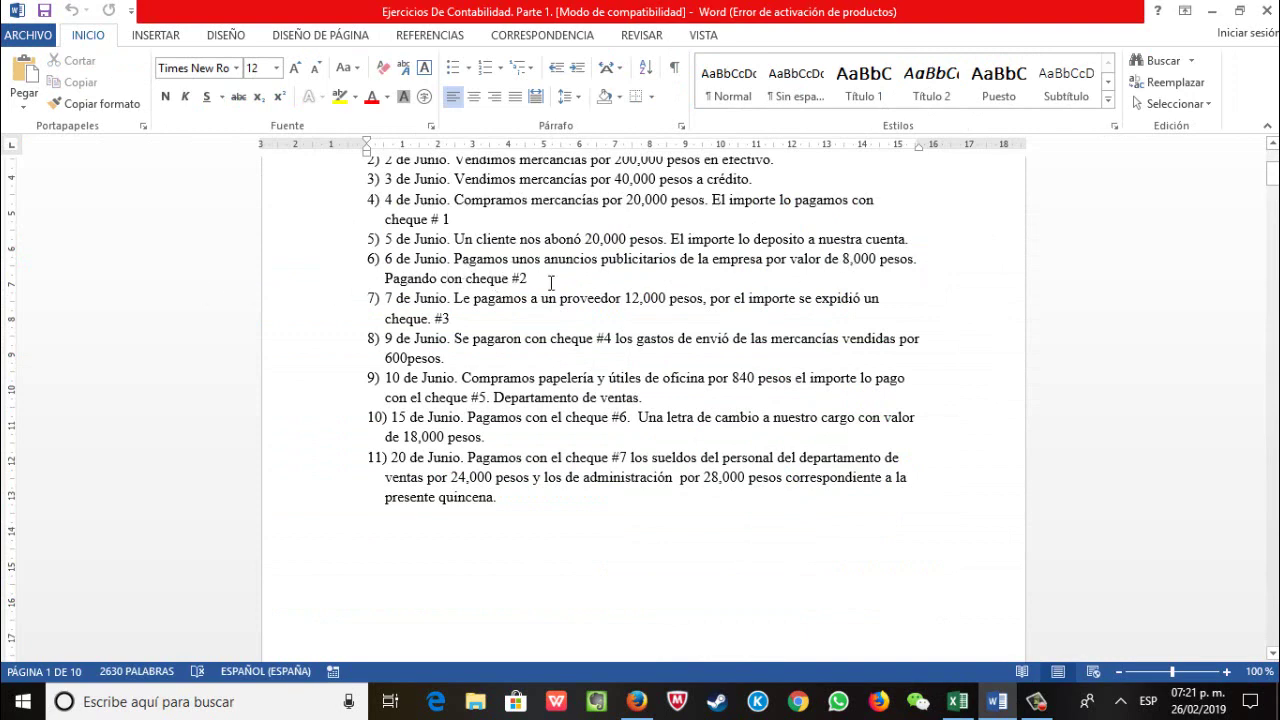
{"action": "scroll", "coordinate": [551, 283], "scroll_direction": "down", "scroll_amount": 1}
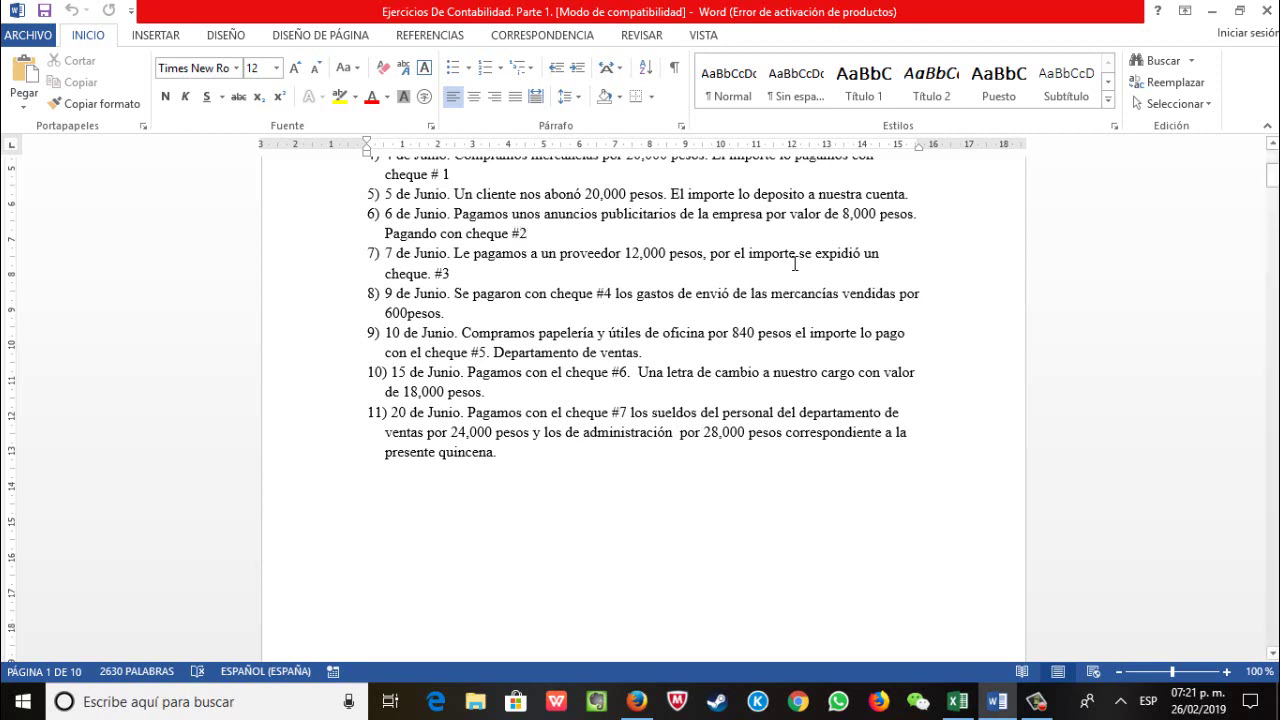
{"action": "left_click", "coordinate": [958, 702]}
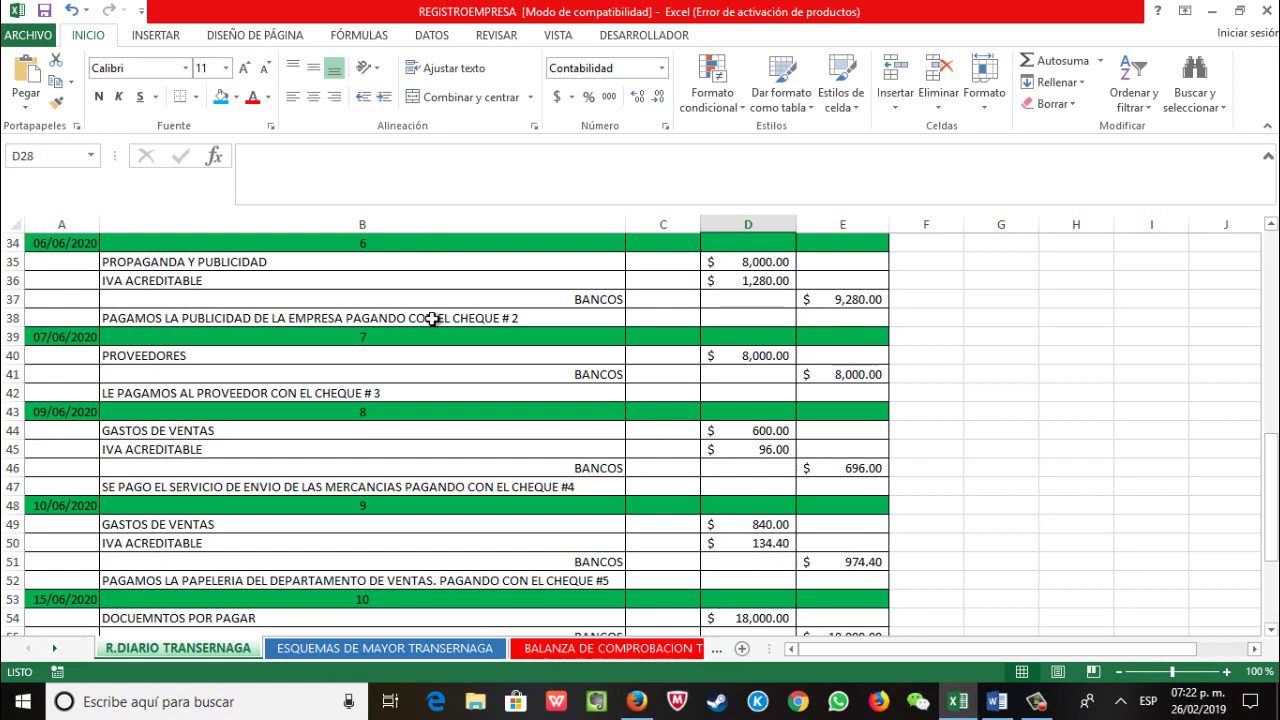
Step: Compare the operations from 7 June onward in the Word exercise with the Excel journal, from entry 7 down to the TOTALES row
{"action": "scroll", "coordinate": [430, 317], "scroll_direction": "down", "scroll_amount": 1}
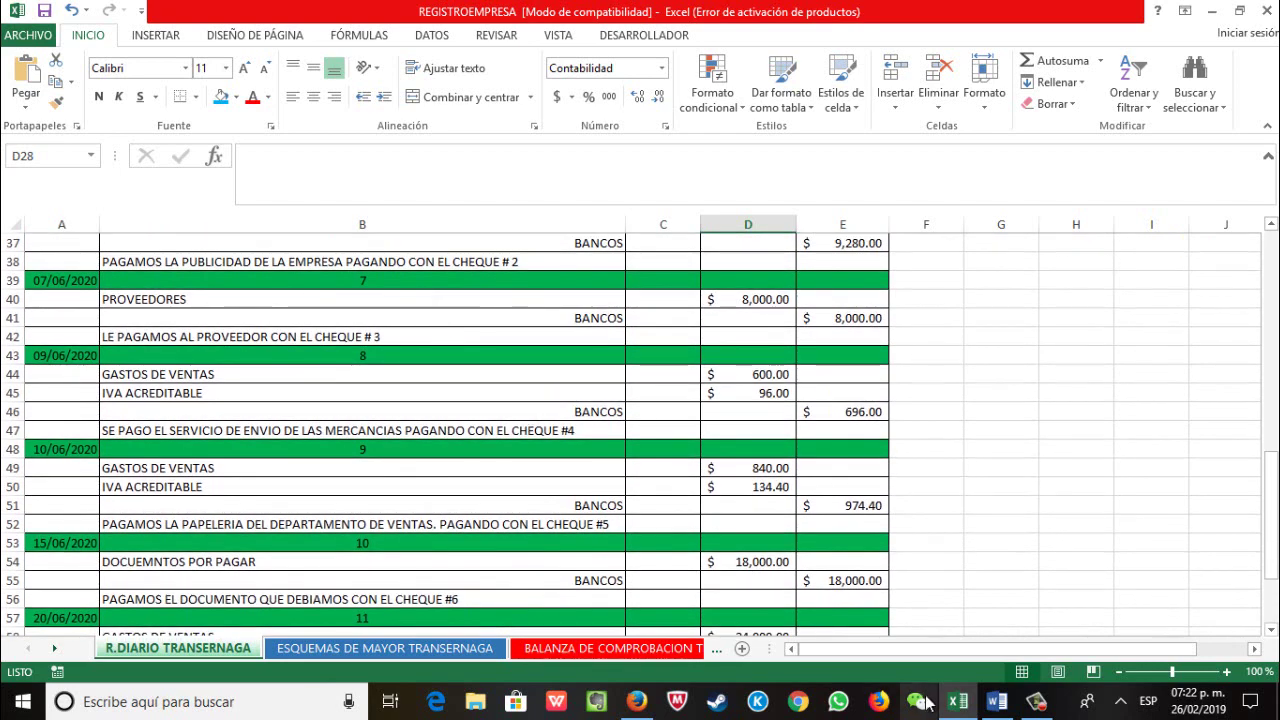
{"action": "left_click", "coordinate": [997, 701]}
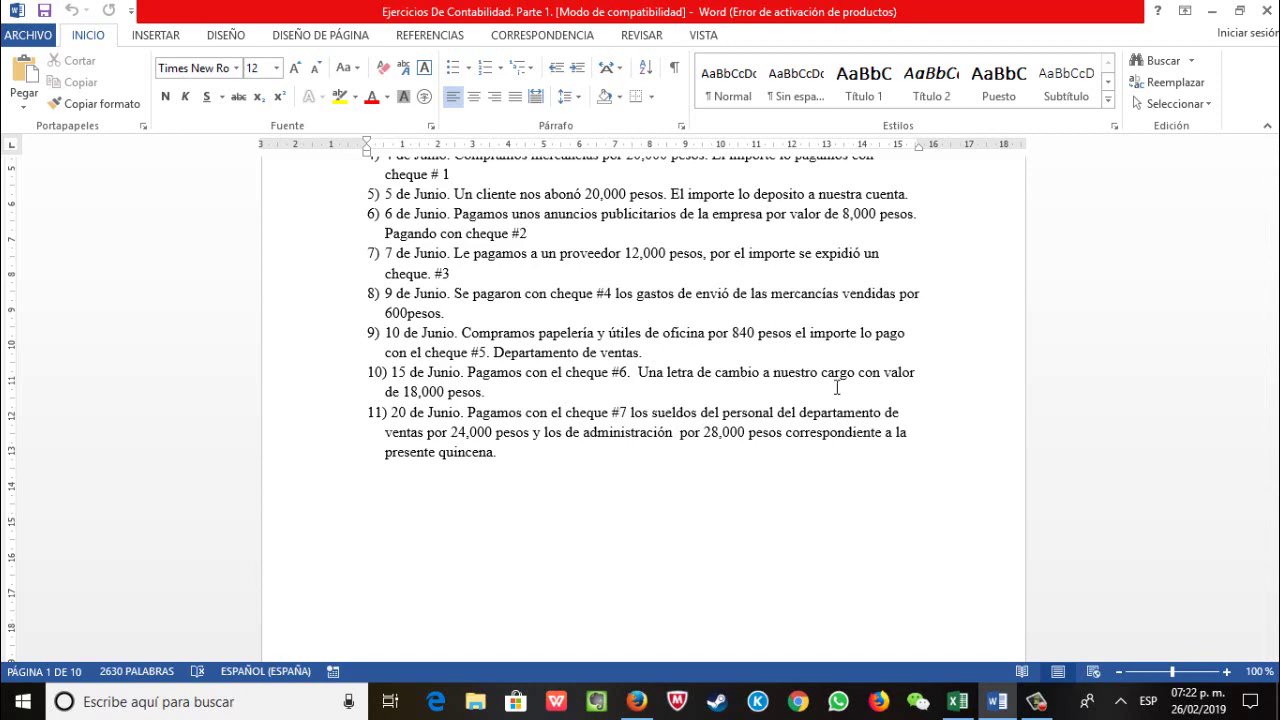
{"action": "left_click", "coordinate": [957, 701]}
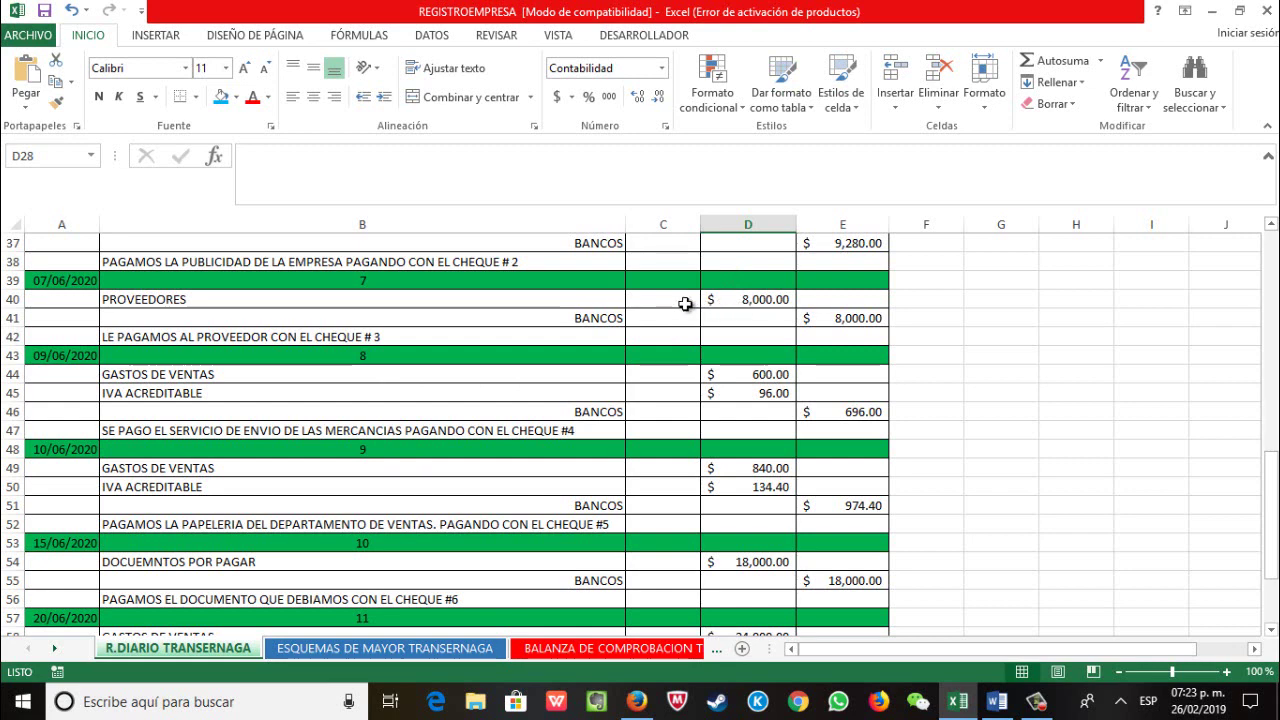
{"action": "scroll", "coordinate": [498, 350], "scroll_direction": "down", "scroll_amount": 1}
{"action": "scroll", "coordinate": [660, 523], "scroll_direction": "down", "scroll_amount": 2}
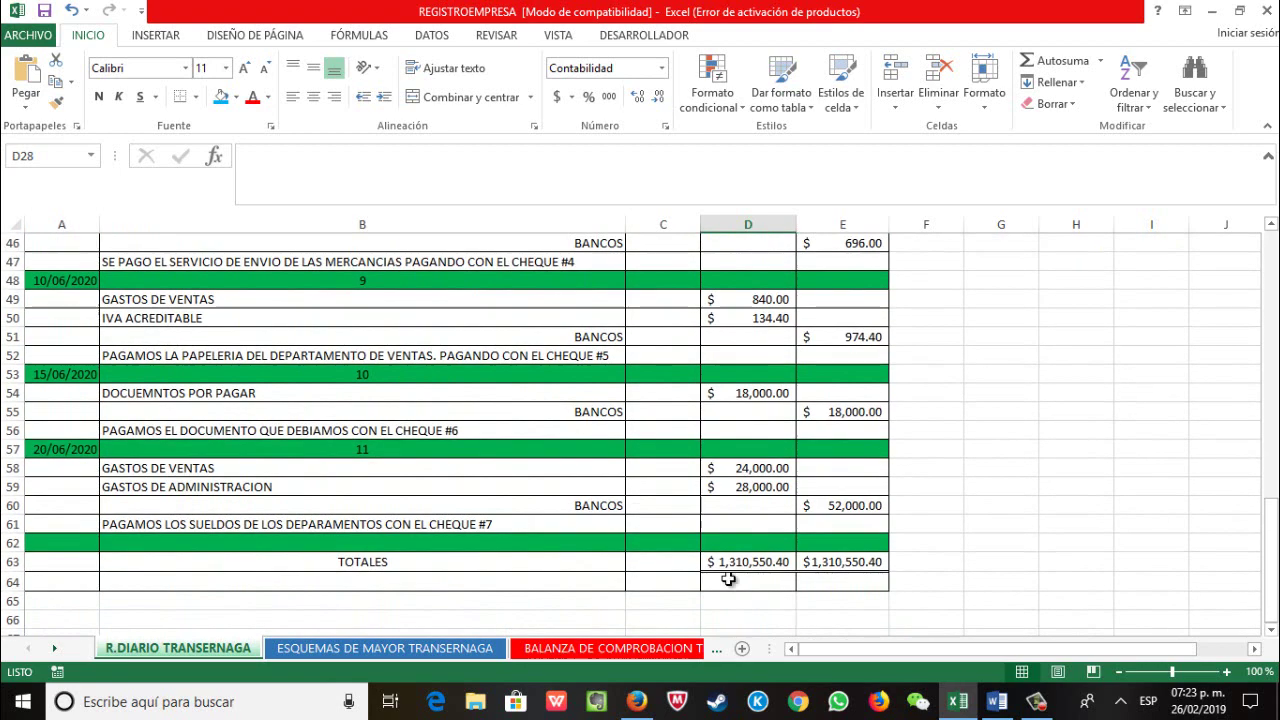
{"action": "scroll", "coordinate": [705, 505], "scroll_direction": "up", "scroll_amount": 1}
Step: Recheck the last June operations in Word against Excel entries 8 to 11, and inspect entry 8's Gastos de ventas account in B44
{"action": "left_click", "coordinate": [1010, 708]}
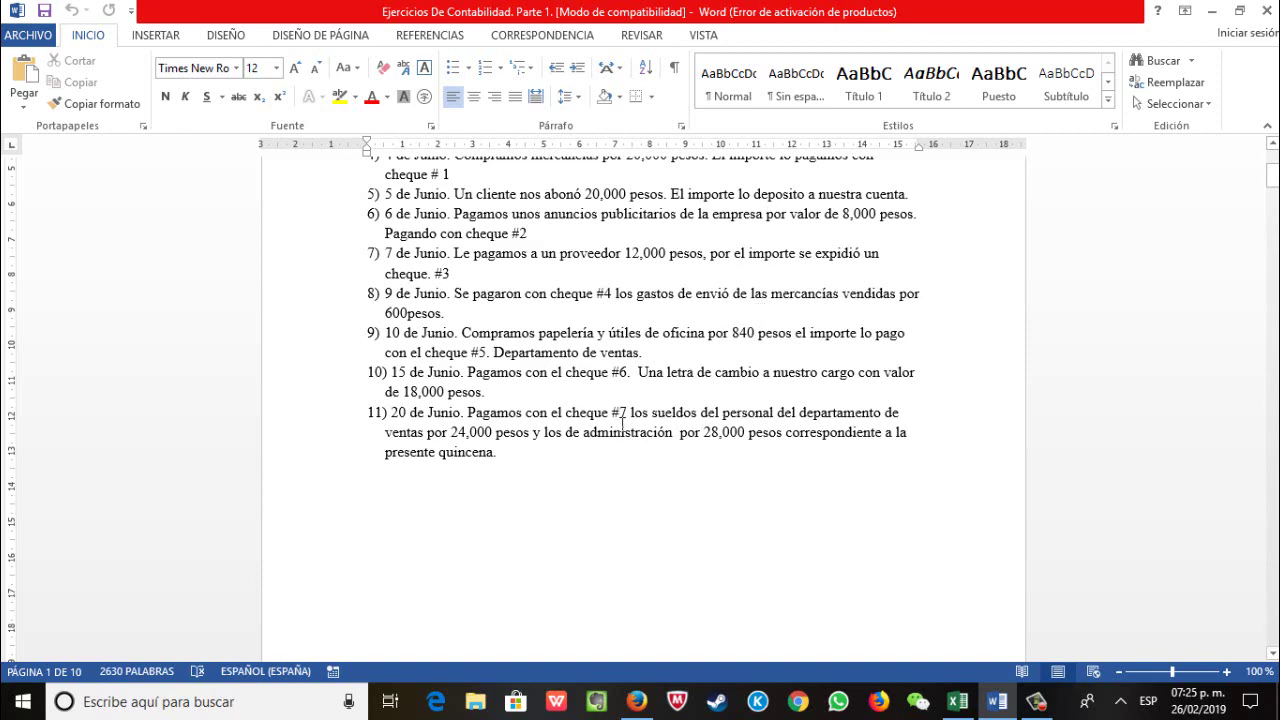
{"action": "left_click", "coordinate": [637, 702]}
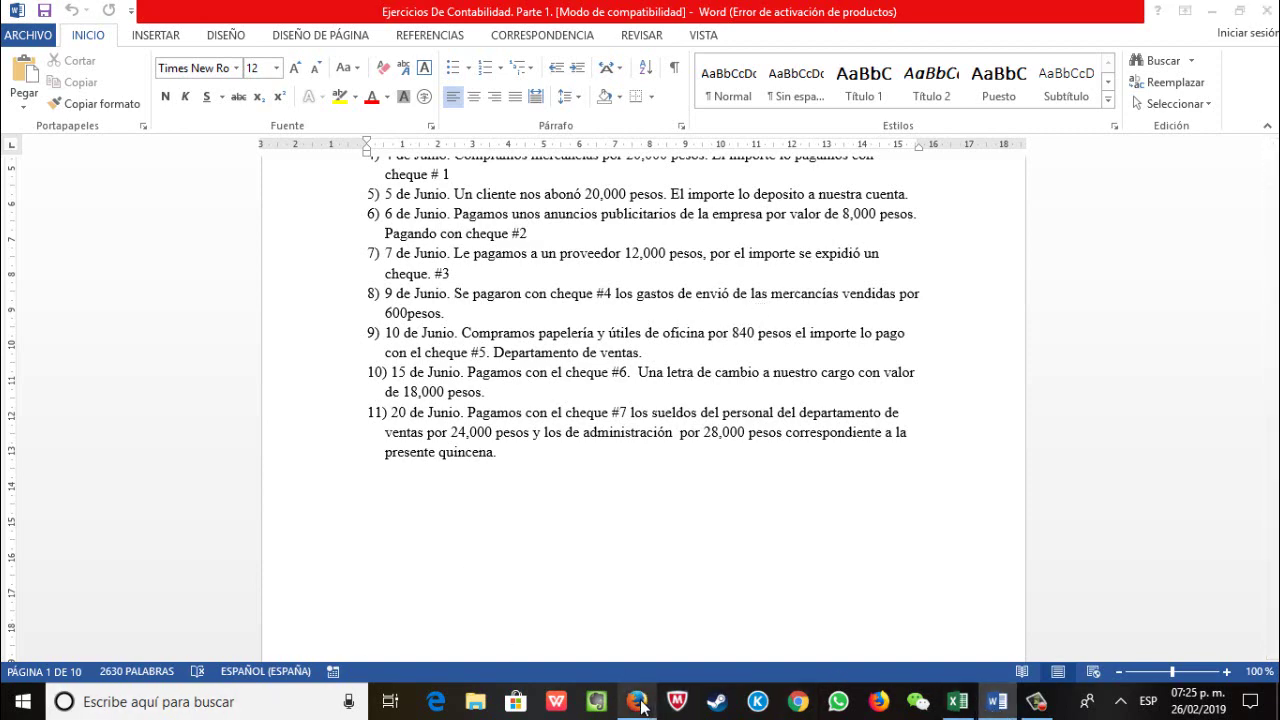
{"action": "left_click", "coordinate": [627, 699]}
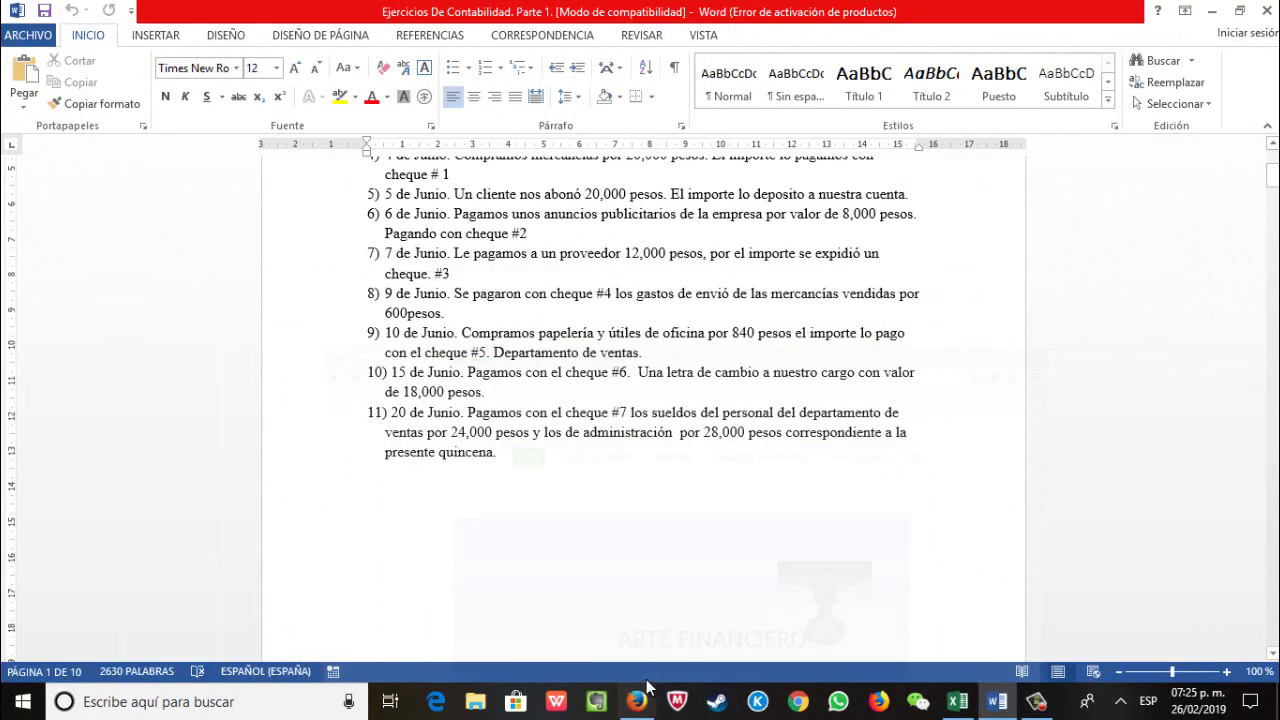
{"action": "left_click", "coordinate": [959, 703]}
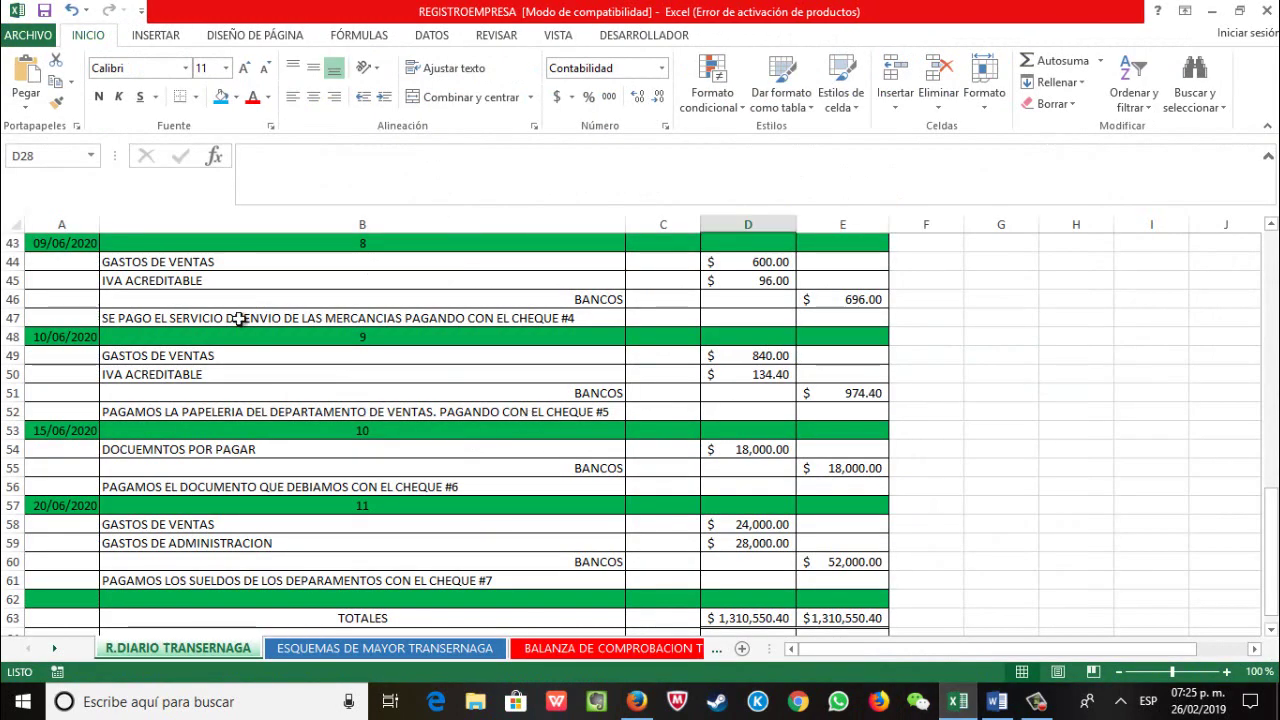
{"action": "scroll", "coordinate": [300, 370], "scroll_direction": "down", "scroll_amount": 1}
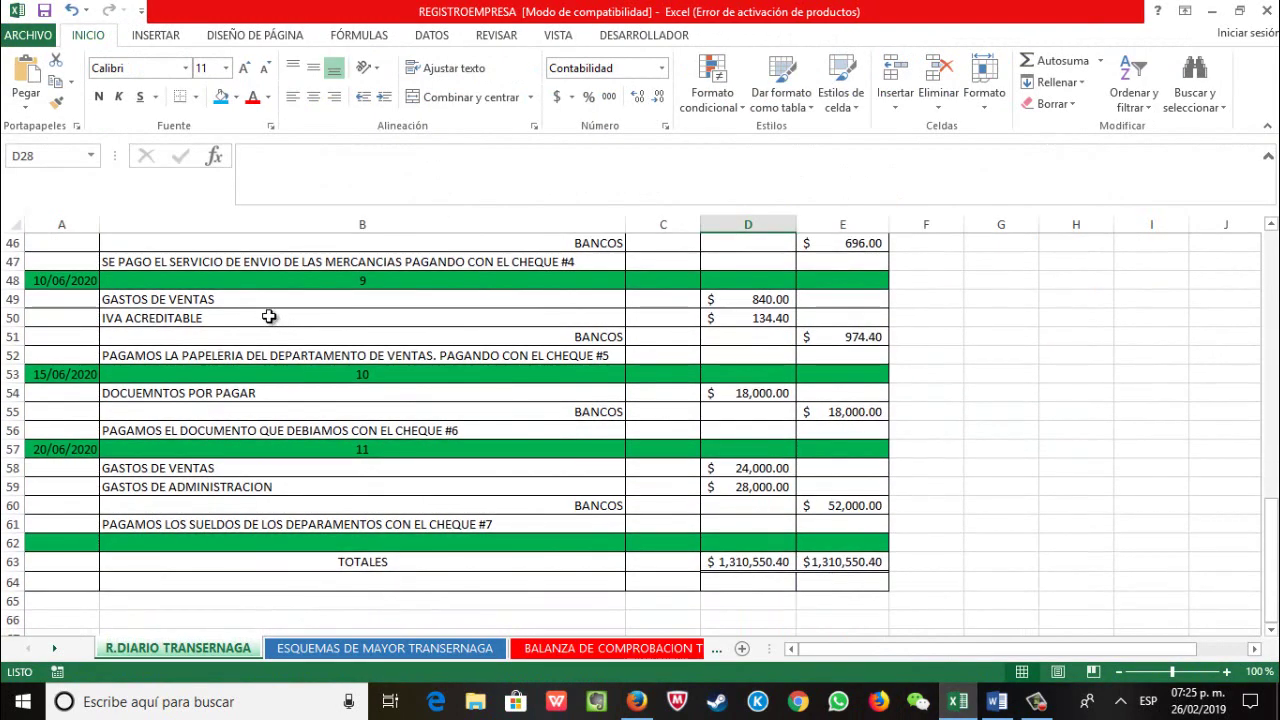
{"action": "scroll", "coordinate": [810, 474], "scroll_direction": "up", "scroll_amount": 1}
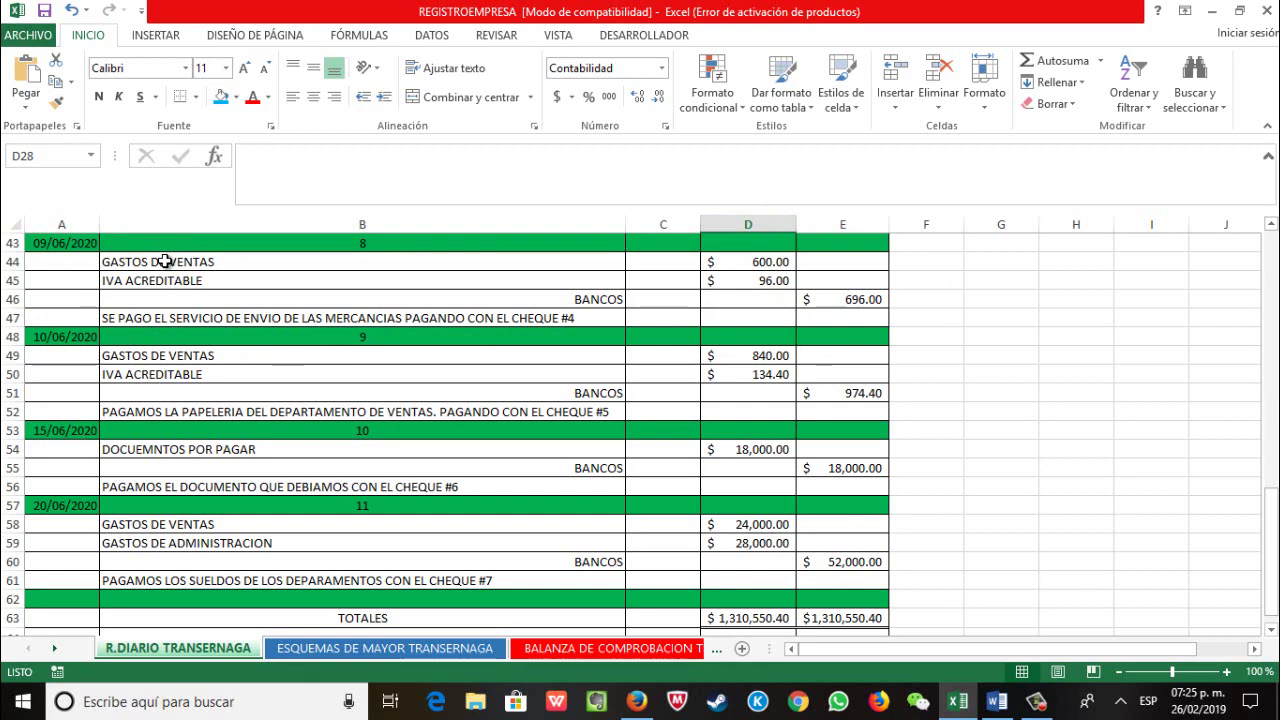
{"action": "left_click", "coordinate": [165, 261]}
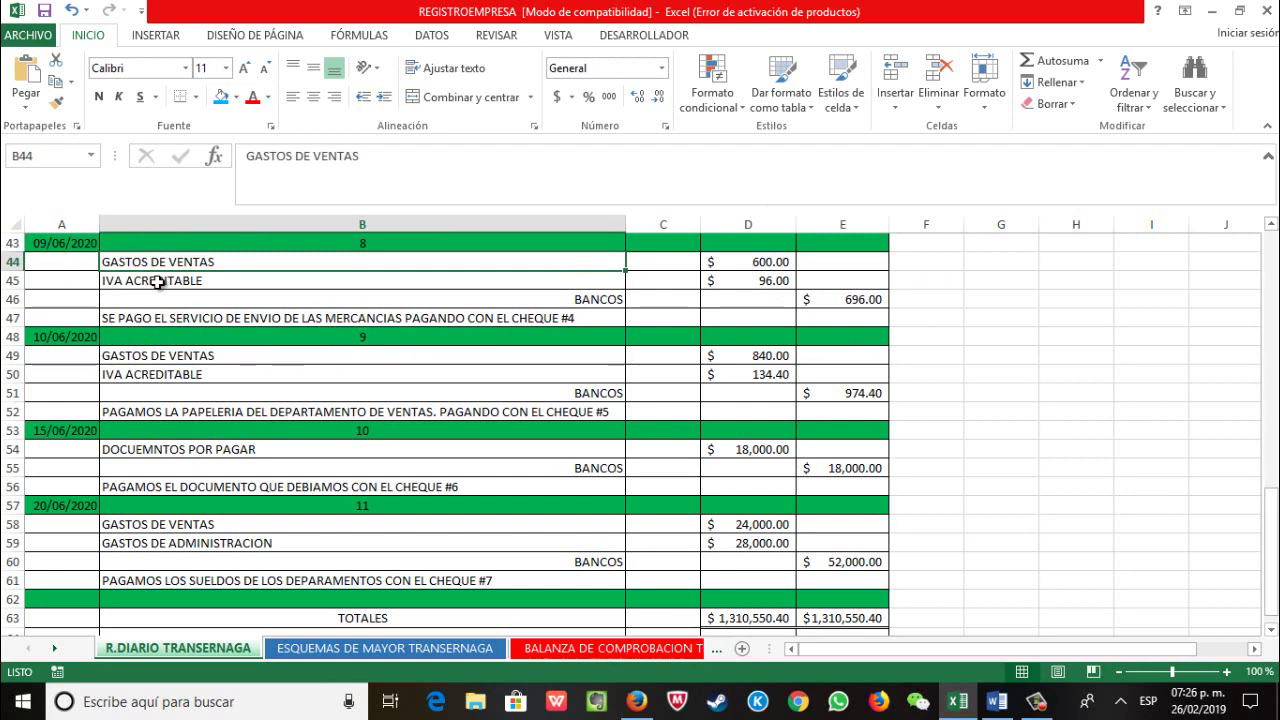
Step: Compare the 10 June stationery purchase by cheque #5 in Word with Excel journal entry 9, inspecting its IVA acreditable formula in D50
{"action": "scroll", "coordinate": [201, 317], "scroll_direction": "down", "scroll_amount": 1}
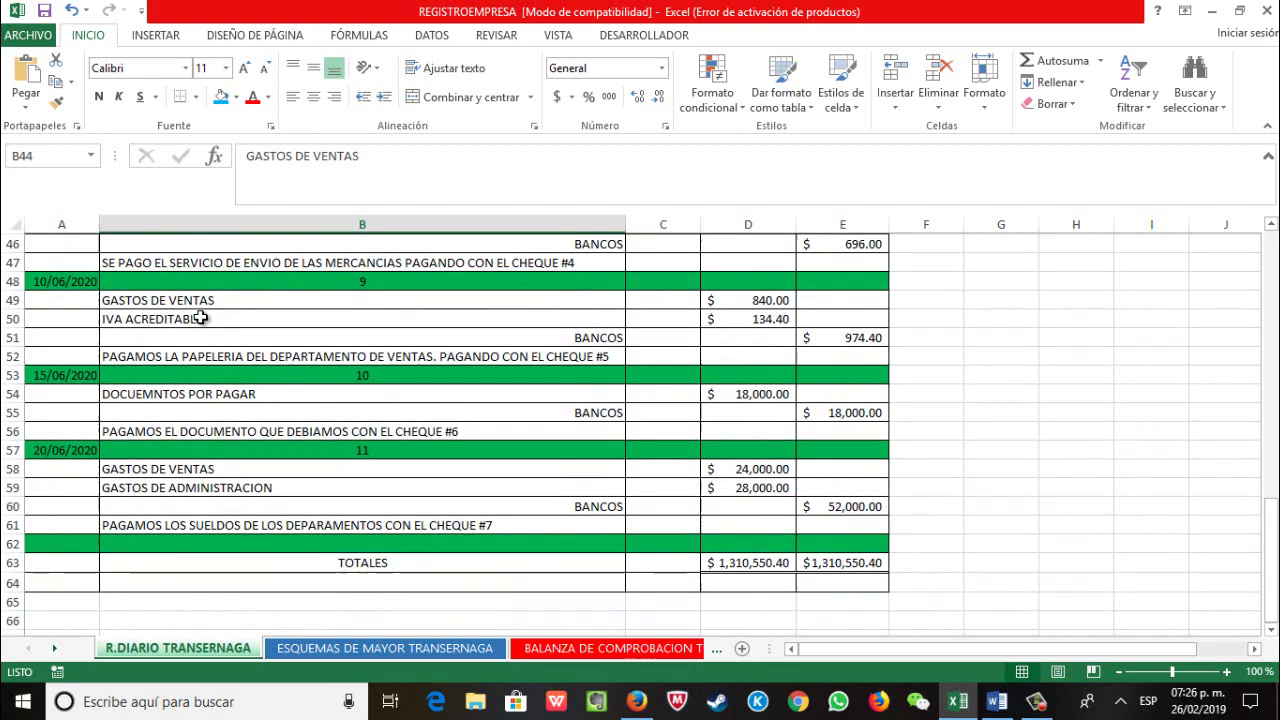
{"action": "left_click", "coordinate": [1000, 705]}
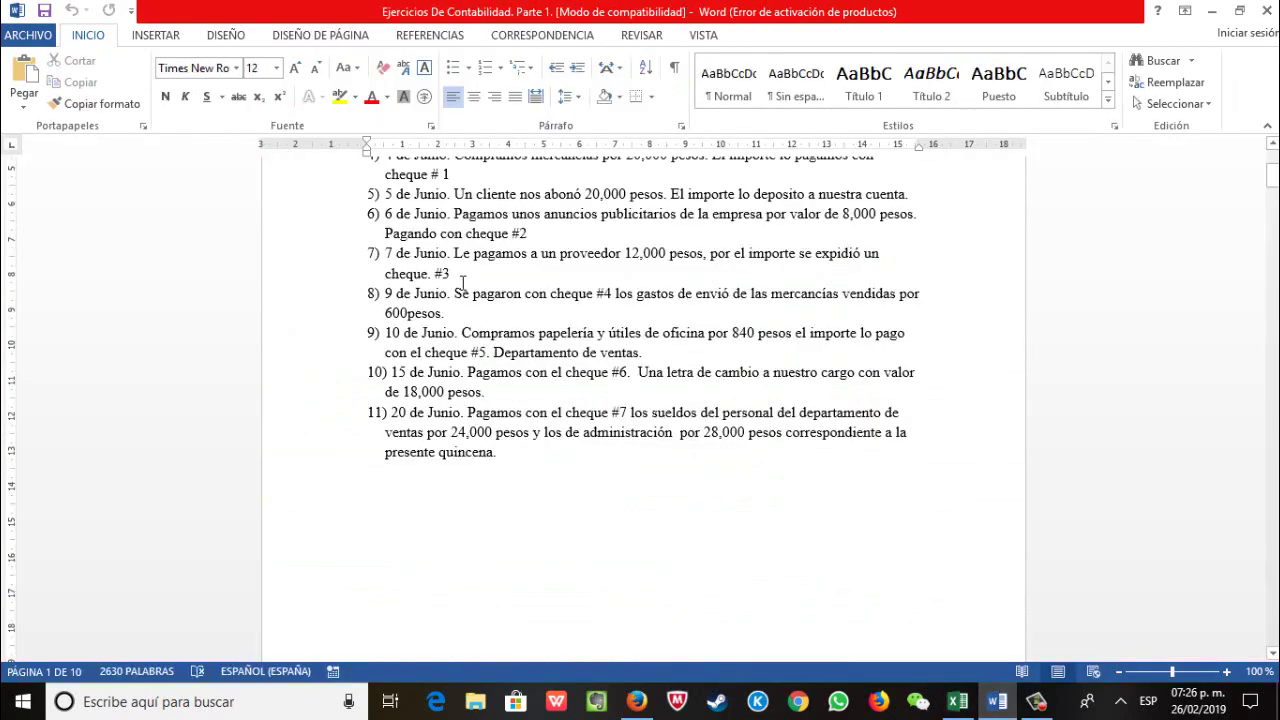
{"action": "scroll", "coordinate": [394, 322], "scroll_direction": "down", "scroll_amount": 1}
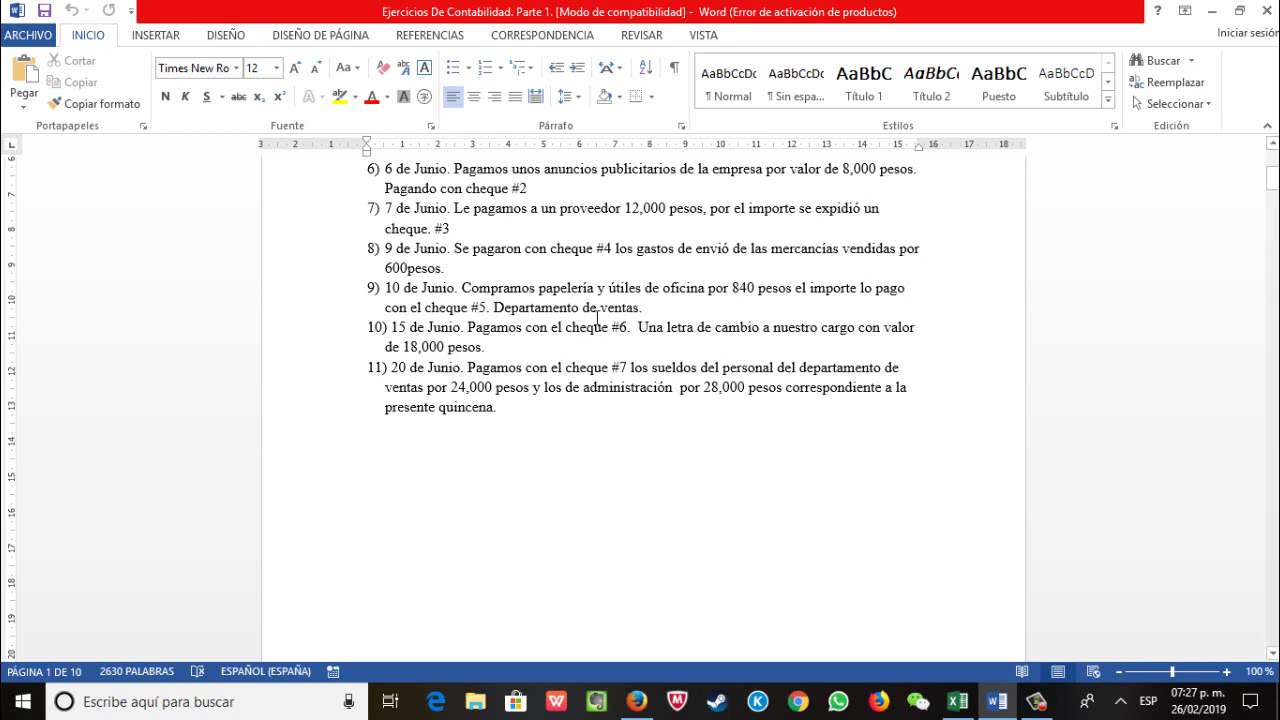
{"action": "left_click", "coordinate": [957, 701]}
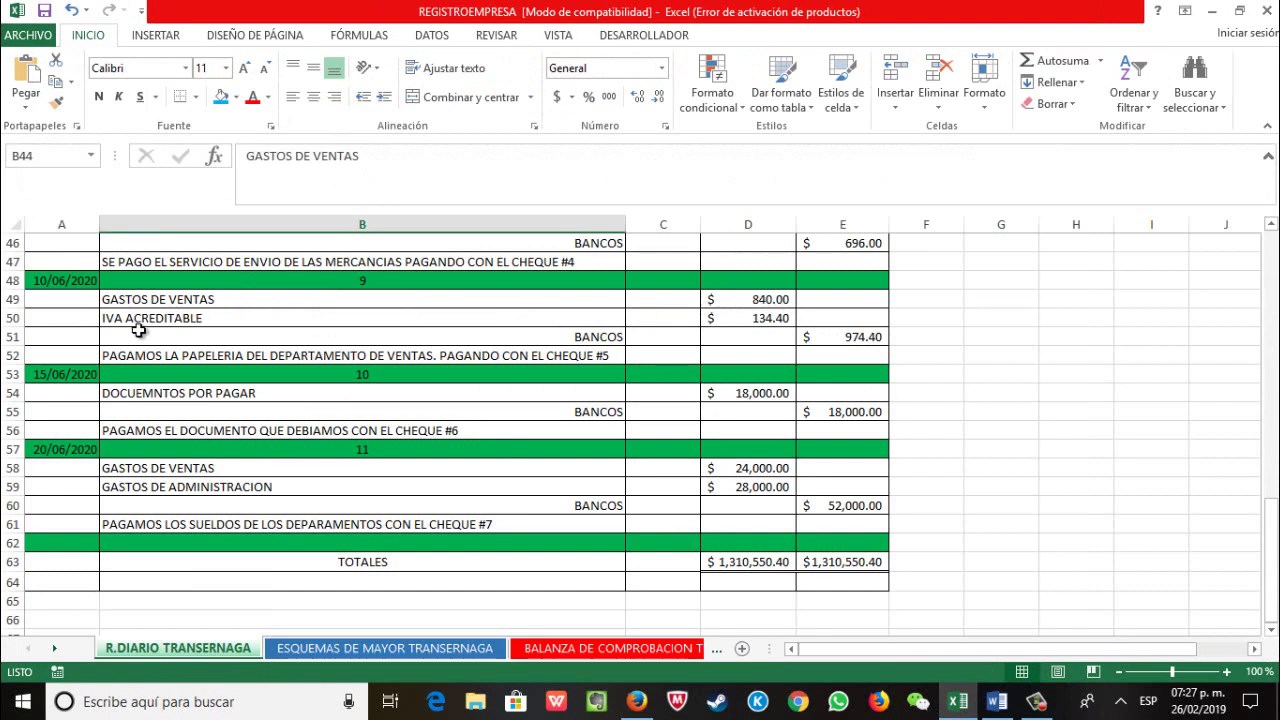
{"action": "left_click", "coordinate": [736, 319]}
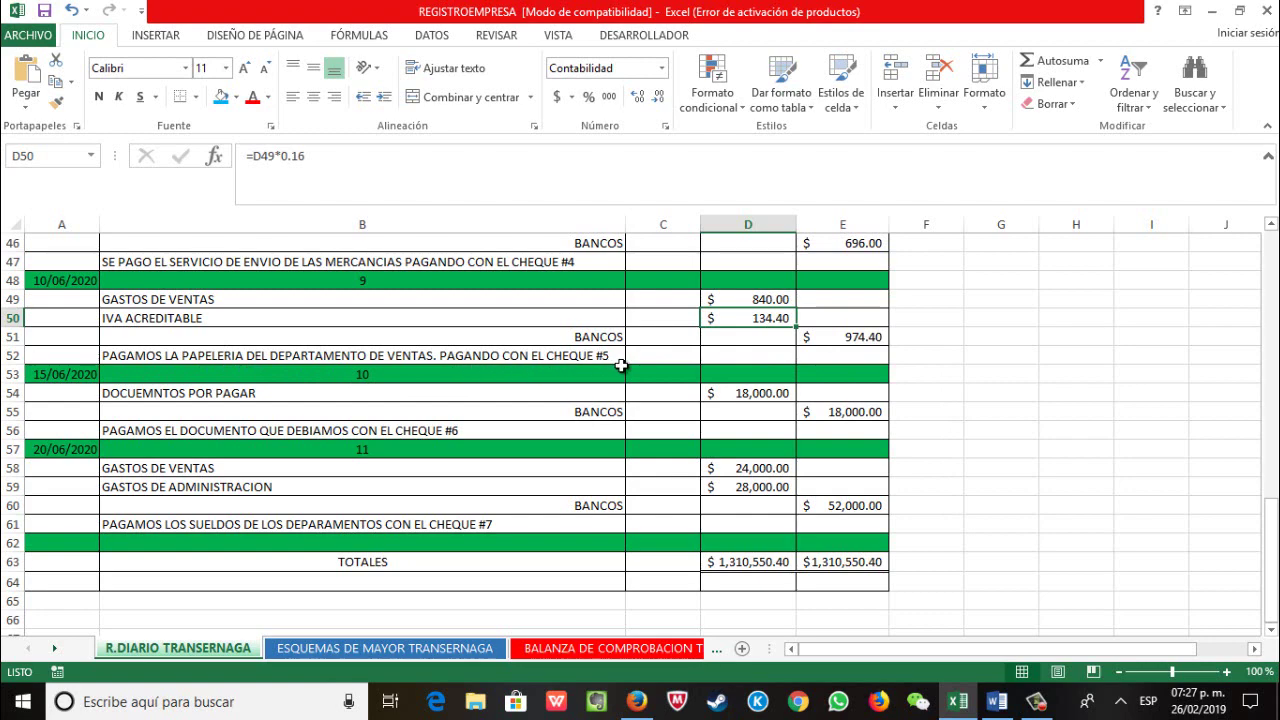
Step: Compare the 15 June bill of exchange payment by cheque #6 in Word with journal entry 10 in Excel
{"action": "scroll", "coordinate": [620, 366], "scroll_direction": "down", "scroll_amount": 1}
{"action": "scroll", "coordinate": [620, 366], "scroll_direction": "down", "scroll_amount": 1}
{"action": "left_click", "coordinate": [997, 701]}
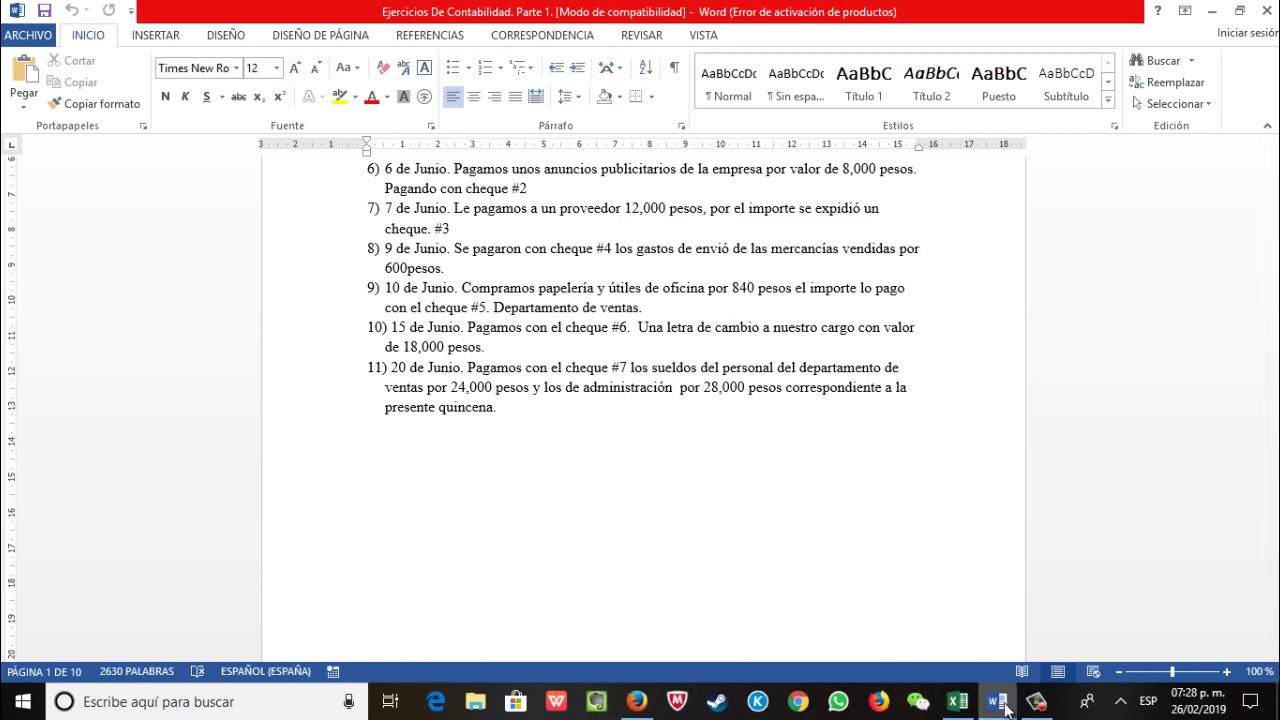
{"action": "left_click", "coordinate": [957, 701]}
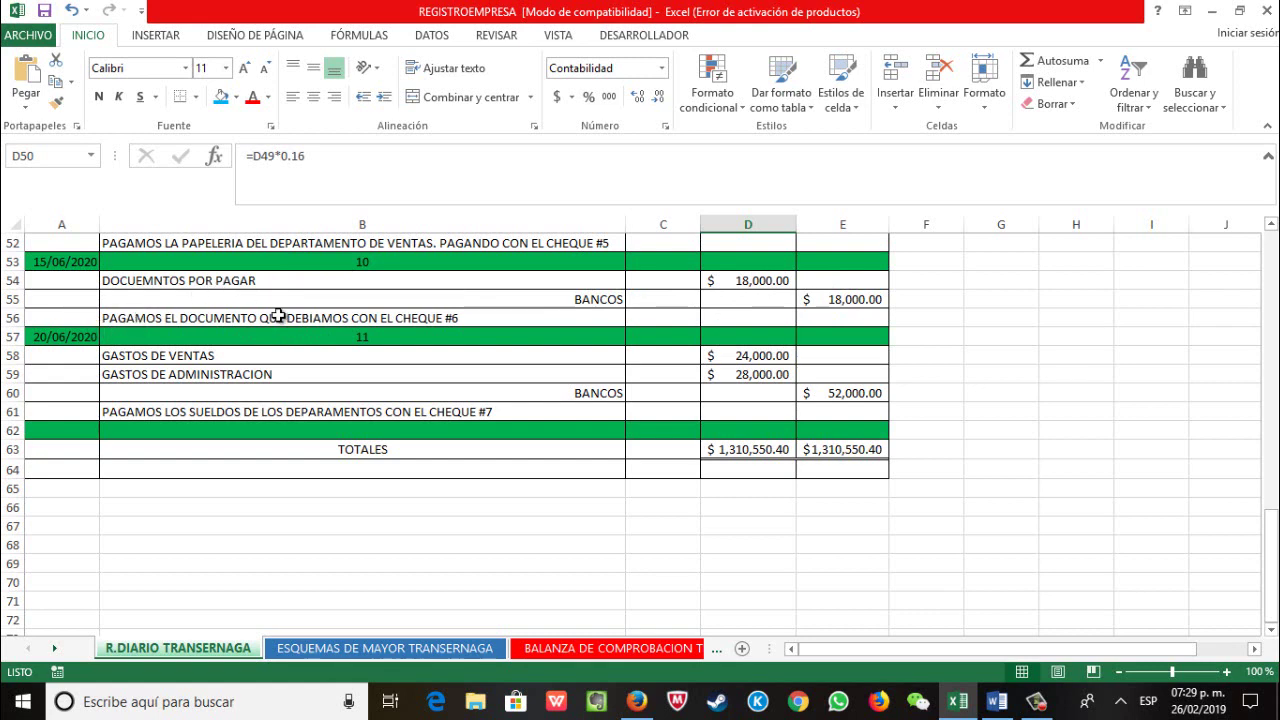
Step: Compare the 20 June salary payment by cheque #7 in Word with journal entry 11, finishing back in the Excel journal
{"action": "scroll", "coordinate": [320, 331], "scroll_direction": "down", "scroll_amount": 1}
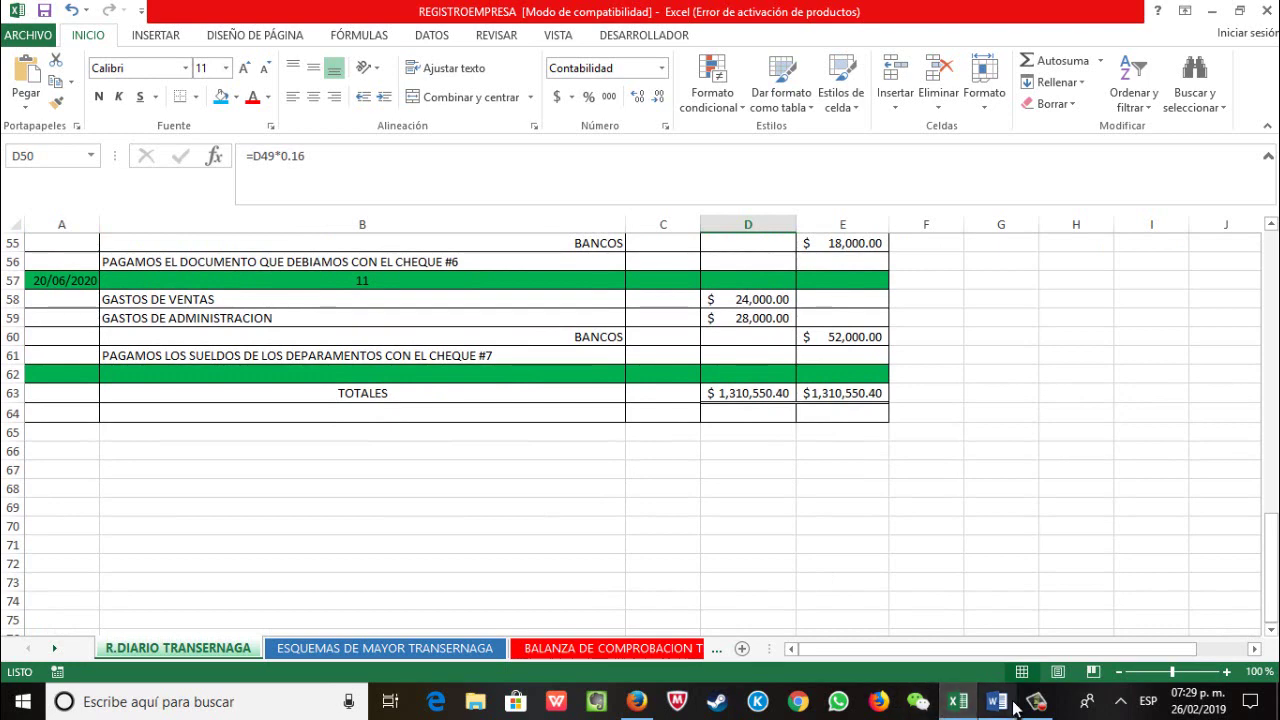
{"action": "left_click", "coordinate": [997, 704]}
{"action": "scroll", "coordinate": [420, 390], "scroll_direction": "down", "scroll_amount": 1}
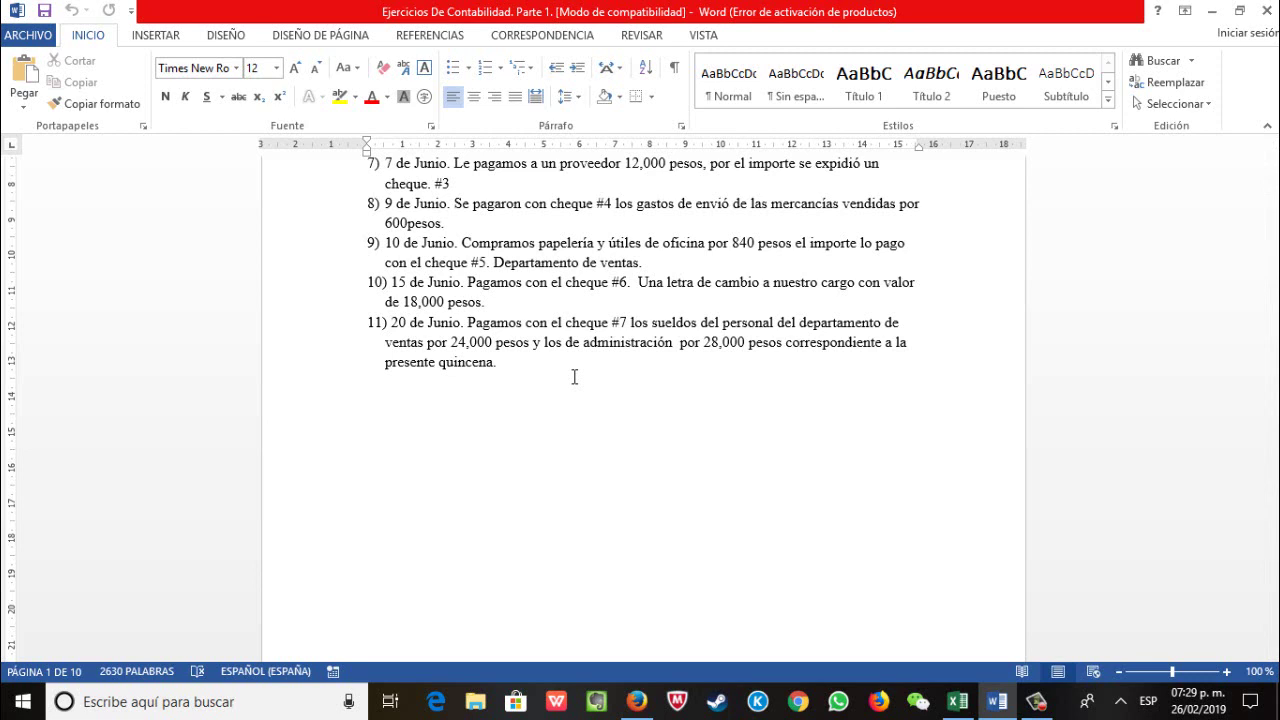
{"action": "left_click", "coordinate": [957, 701]}
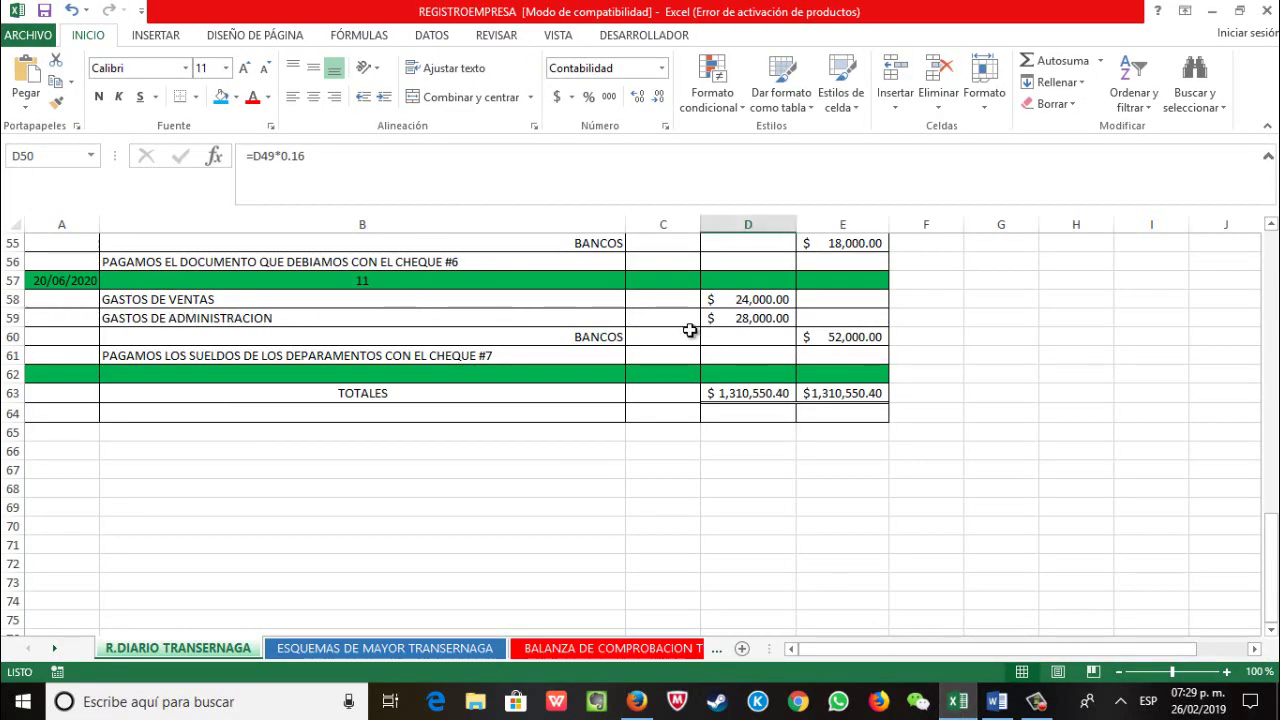
{"action": "left_click", "coordinate": [997, 701]}
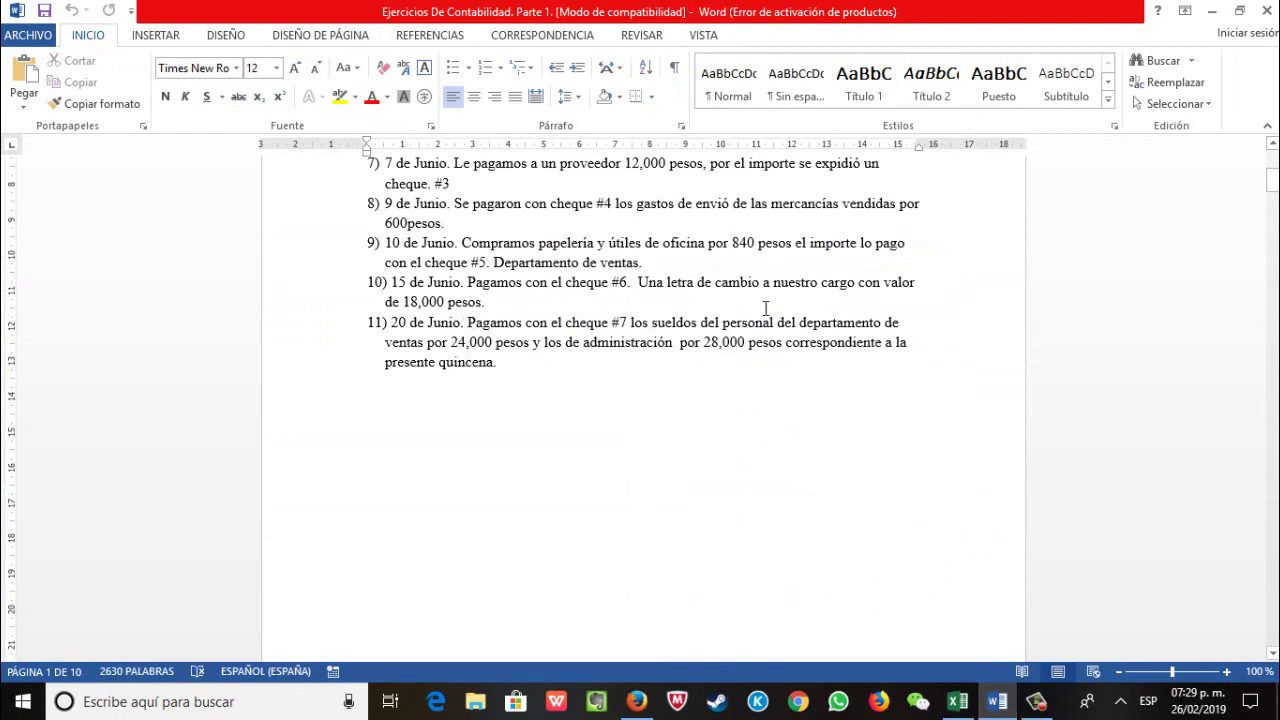
{"action": "left_click", "coordinate": [1211, 11]}
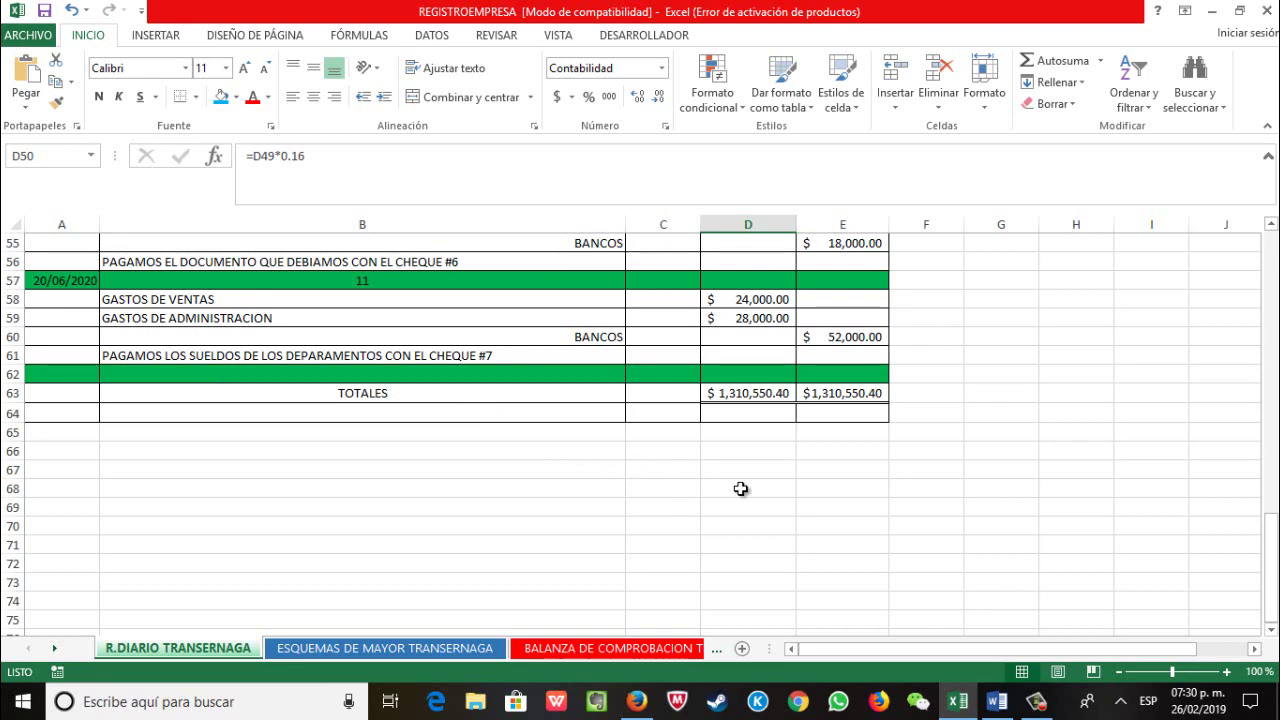
Step: Review the journal's Debe and Haber columns from the headings in row 3 down to the TOTALES row and back
{"action": "scroll", "coordinate": [740, 489], "scroll_direction": "up", "scroll_amount": 18}
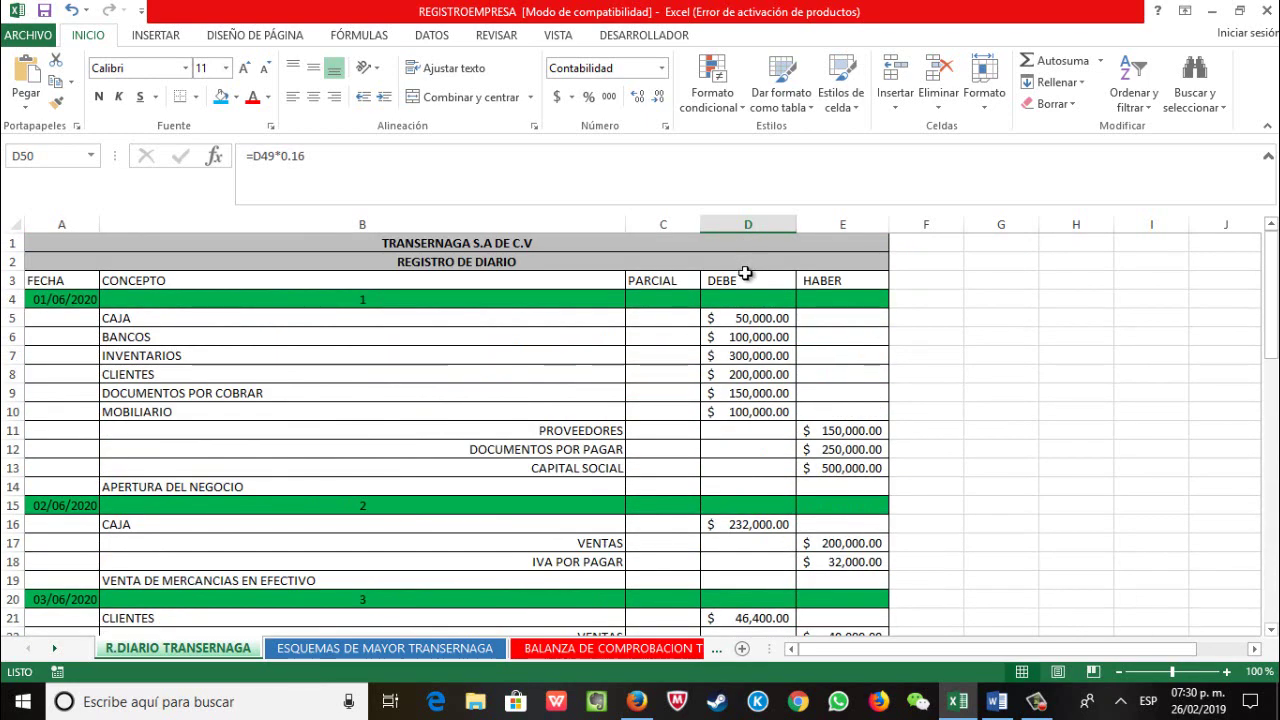
{"action": "scroll", "coordinate": [757, 394], "scroll_direction": "down", "scroll_amount": 20}
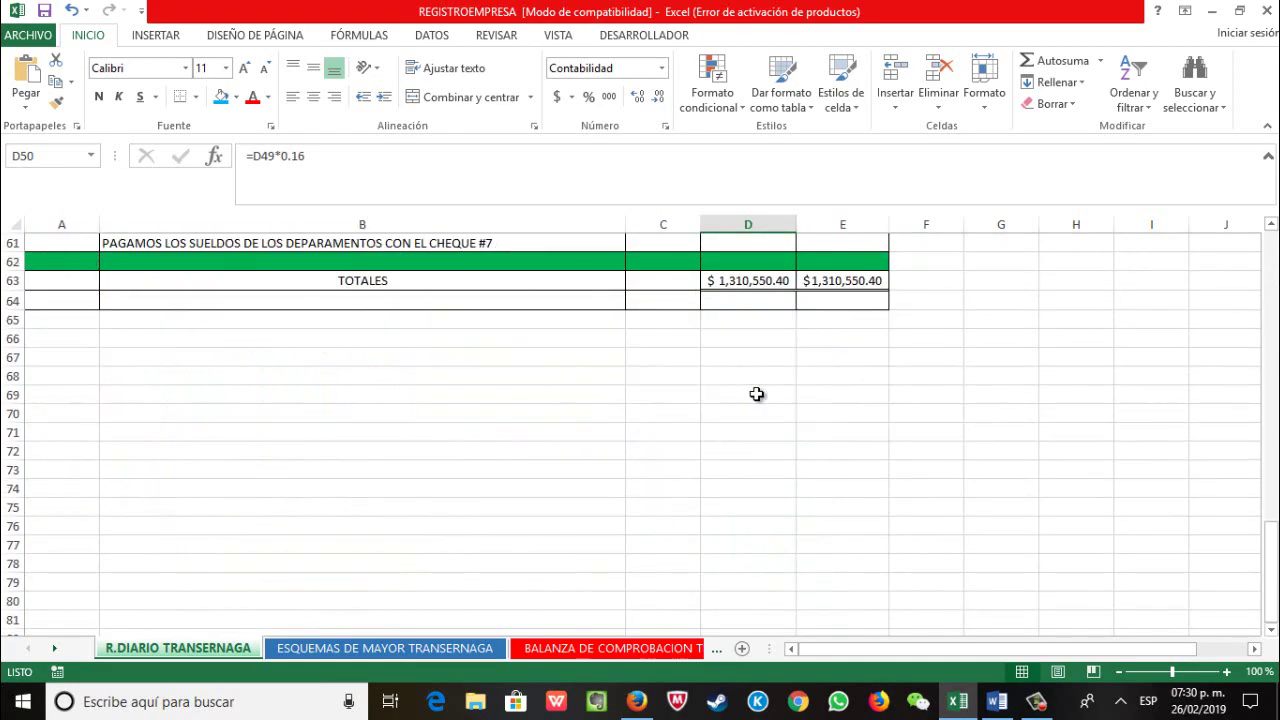
{"action": "scroll", "coordinate": [766, 391], "scroll_direction": "up", "scroll_amount": 14}
{"action": "scroll", "coordinate": [766, 391], "scroll_direction": "up", "scroll_amount": 6}
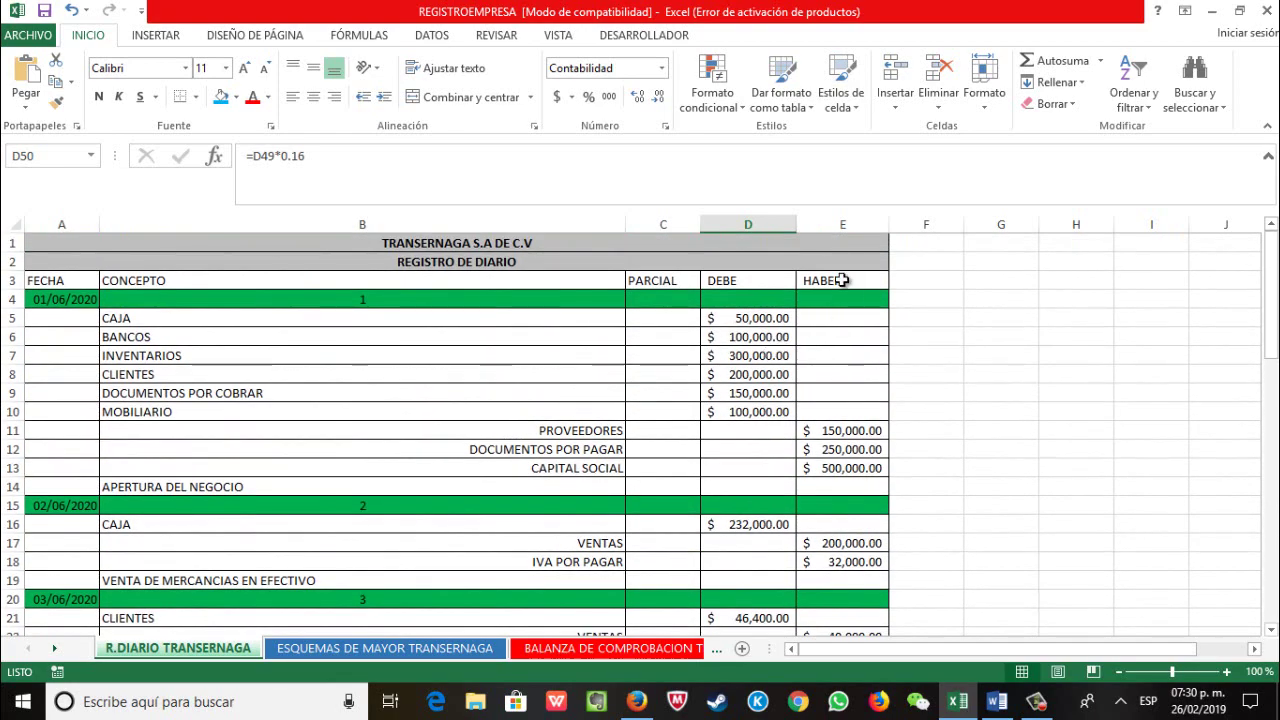
{"action": "scroll", "coordinate": [843, 281], "scroll_direction": "down", "scroll_amount": 18}
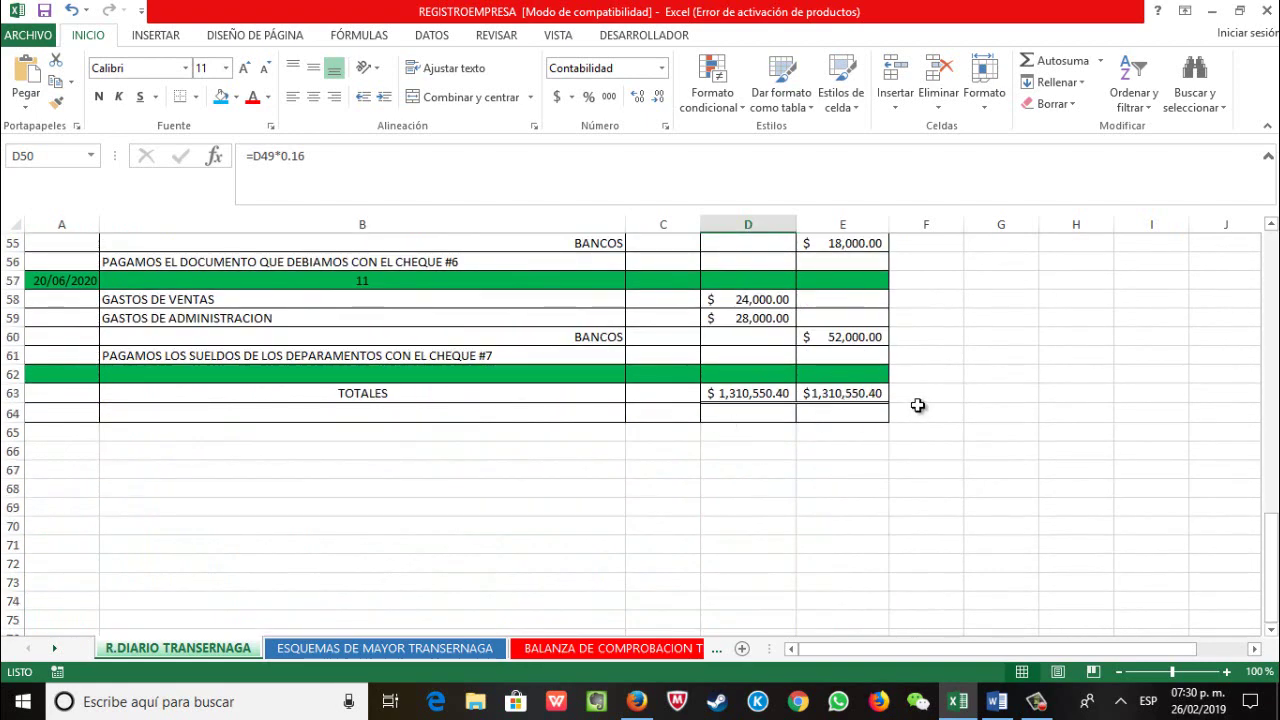
{"action": "scroll", "coordinate": [915, 403], "scroll_direction": "up", "scroll_amount": 14}
{"action": "scroll", "coordinate": [913, 403], "scroll_direction": "up", "scroll_amount": 4}
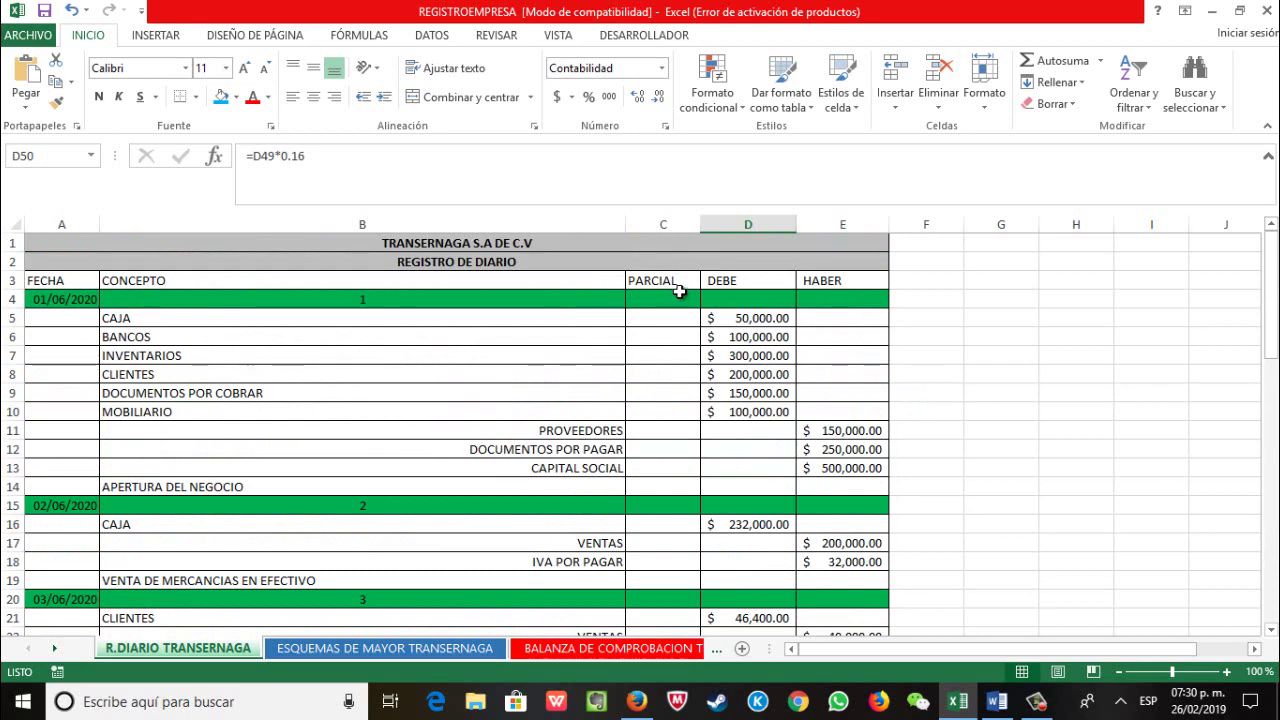
{"action": "scroll", "coordinate": [675, 303], "scroll_direction": "down", "scroll_amount": 10}
{"action": "scroll", "coordinate": [663, 359], "scroll_direction": "up", "scroll_amount": 7}
{"action": "scroll", "coordinate": [663, 359], "scroll_direction": "up", "scroll_amount": 3}
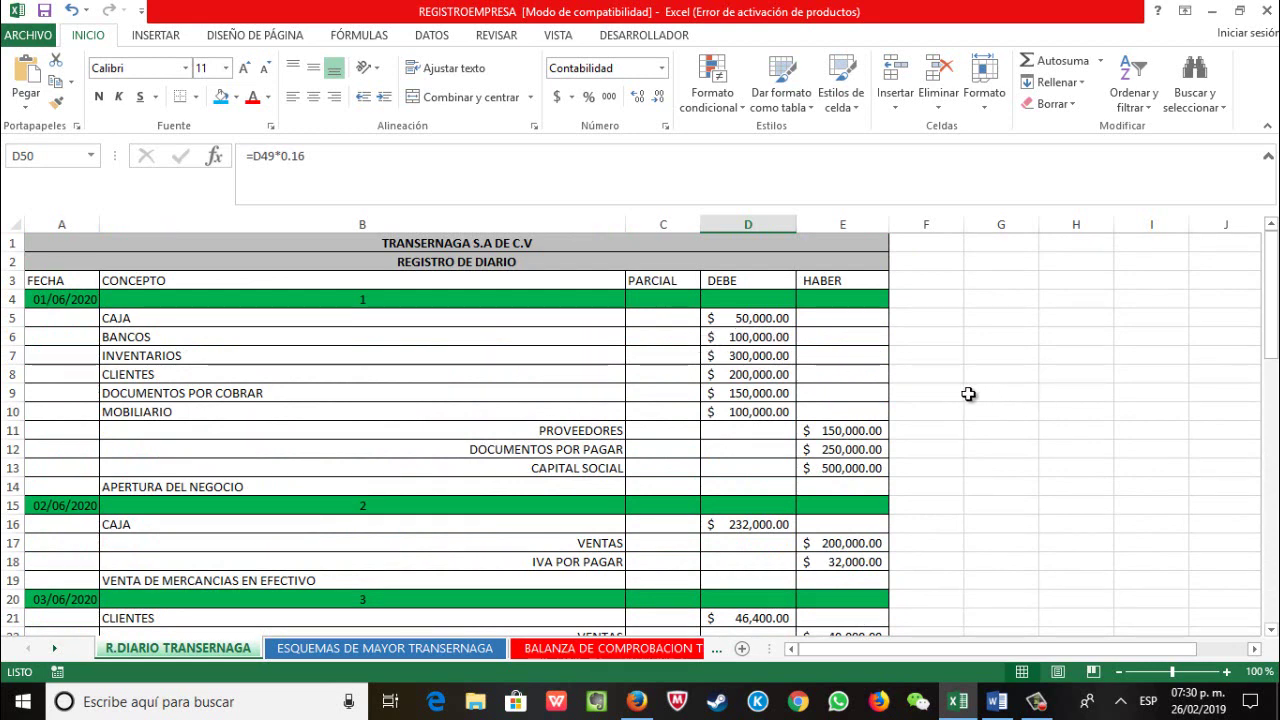
Step: Check the Debe and Haber totals in row 63 of the journal, inspecting the Haber sum formula in E63
{"action": "scroll", "coordinate": [765, 348], "scroll_direction": "down", "scroll_amount": 2}
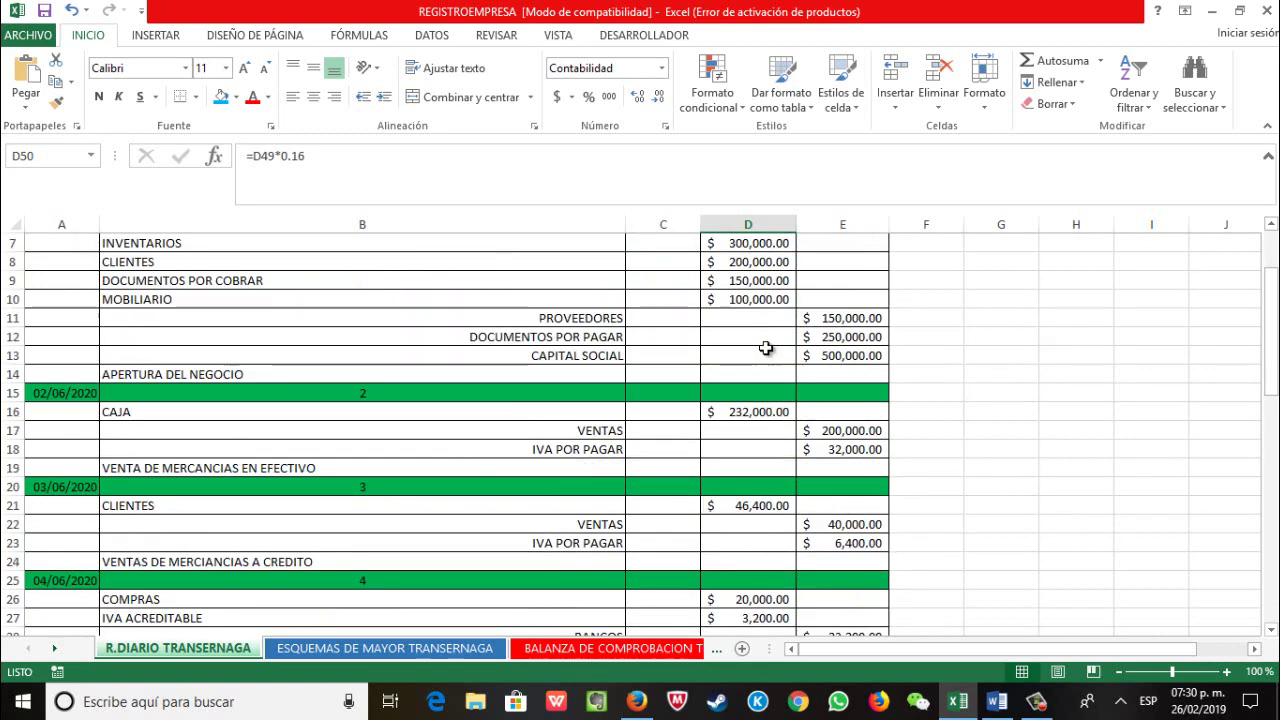
{"action": "scroll", "coordinate": [767, 350], "scroll_direction": "down", "scroll_amount": 16}
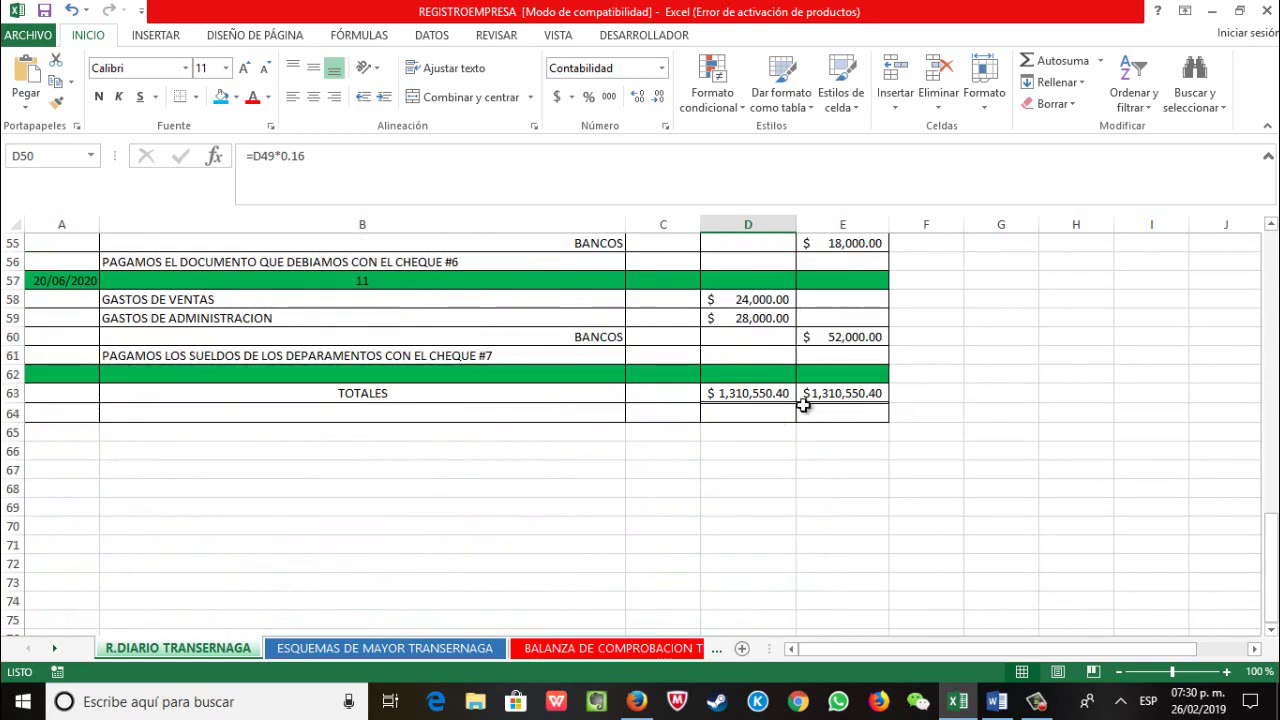
{"action": "left_click", "coordinate": [716, 415]}
{"action": "left_click", "coordinate": [857, 413]}
{"action": "left_click", "coordinate": [855, 395]}
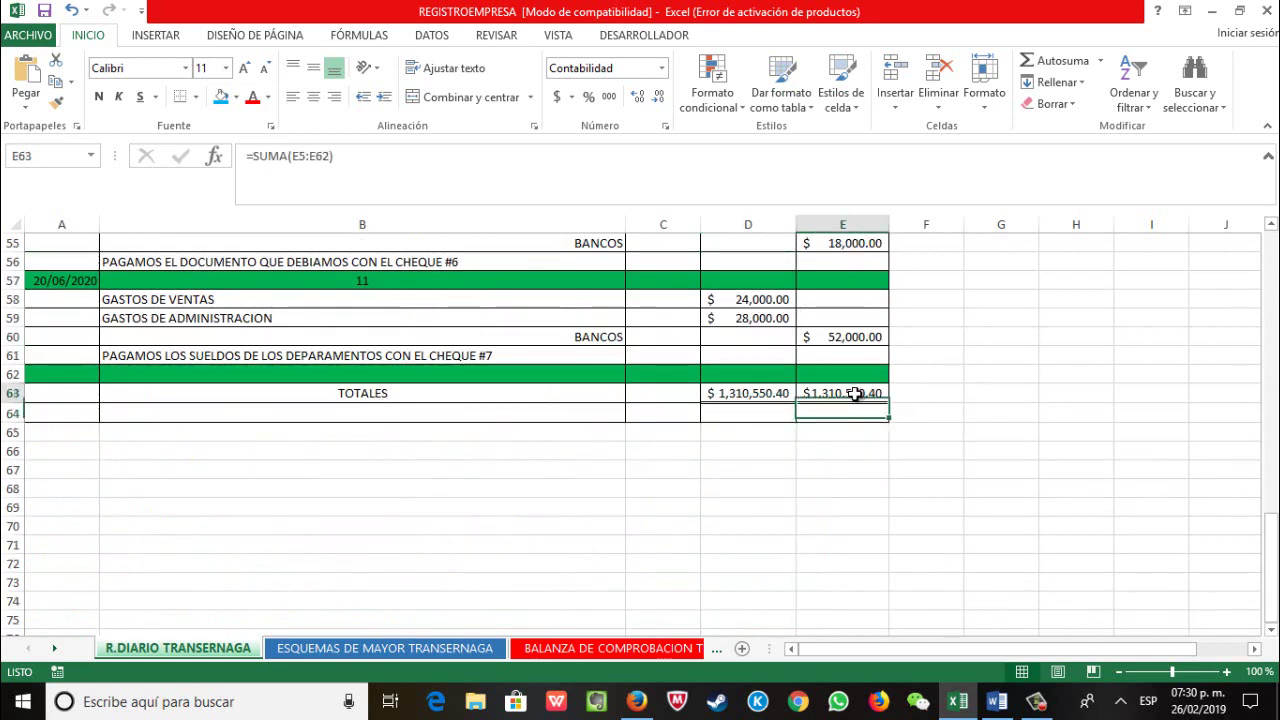
{"action": "left_click", "coordinate": [816, 452]}
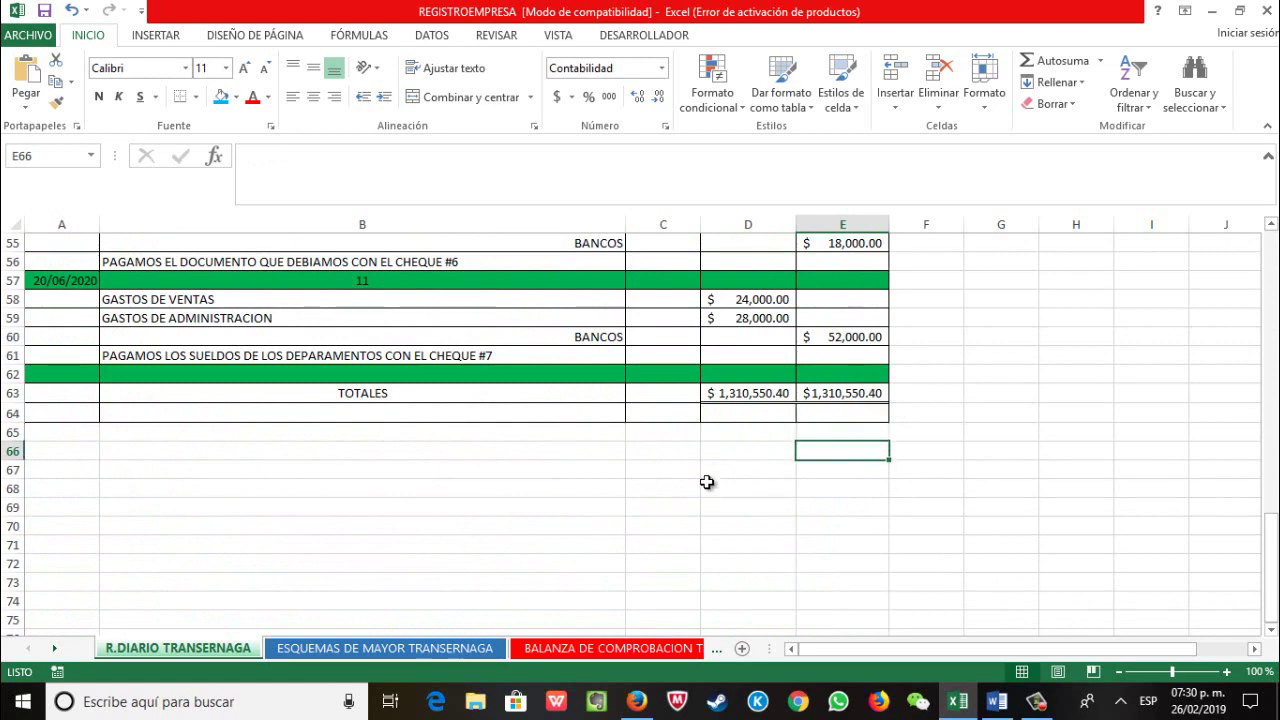
{"action": "scroll", "coordinate": [712, 485], "scroll_direction": "up", "scroll_amount": 1}
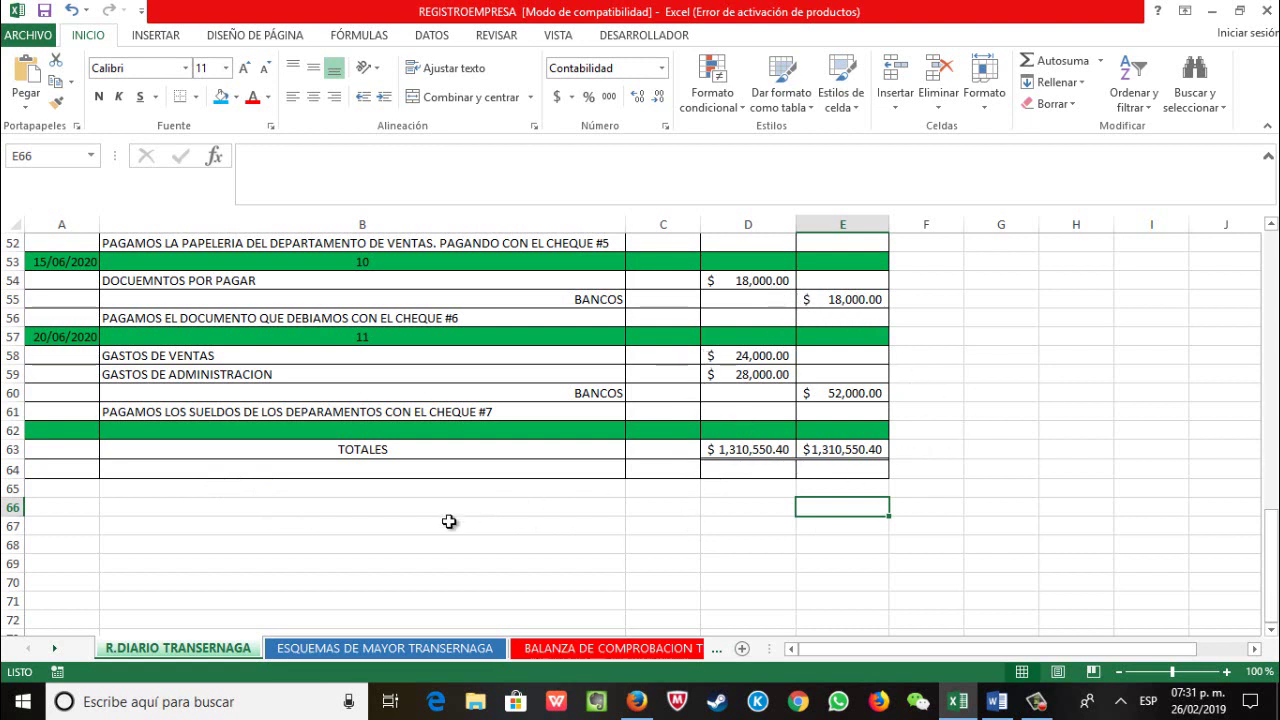
Step: Look over the ESQUEMAS DE MAYOR TRANSERNAGA sheet and compare its Caja account with the Caja line of journal entry 1
{"action": "left_click", "coordinate": [368, 648]}
{"action": "scroll", "coordinate": [386, 583], "scroll_direction": "up", "scroll_amount": 16}
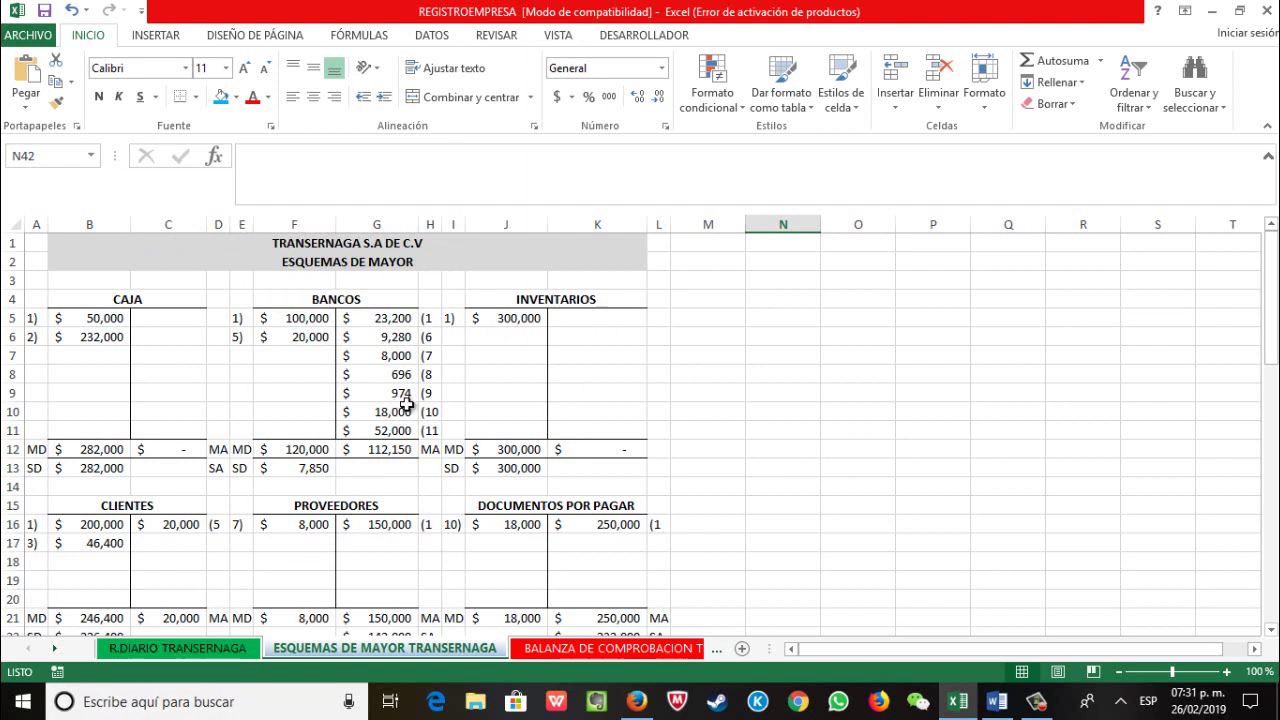
{"action": "left_click", "coordinate": [150, 648]}
{"action": "scroll", "coordinate": [193, 520], "scroll_direction": "up", "scroll_amount": 8}
{"action": "scroll", "coordinate": [193, 520], "scroll_direction": "up", "scroll_amount": 9}
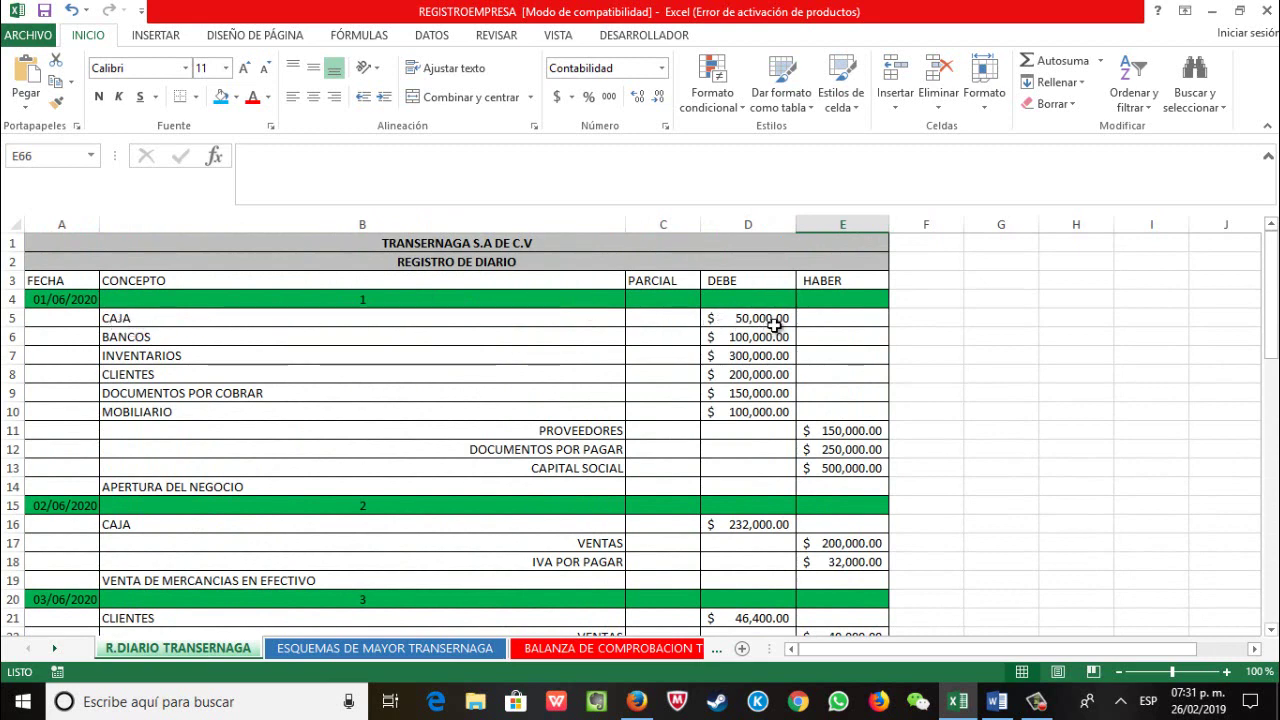
{"action": "left_click", "coordinate": [423, 646]}
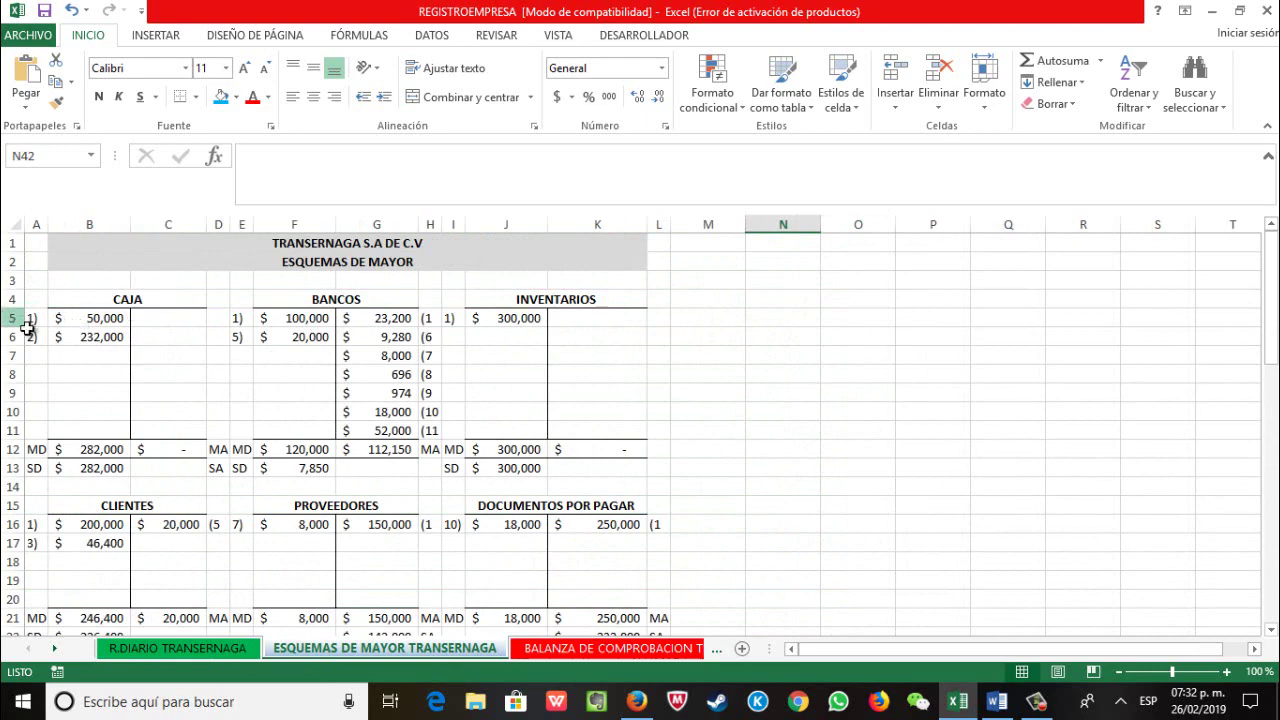
{"action": "left_click", "coordinate": [181, 648]}
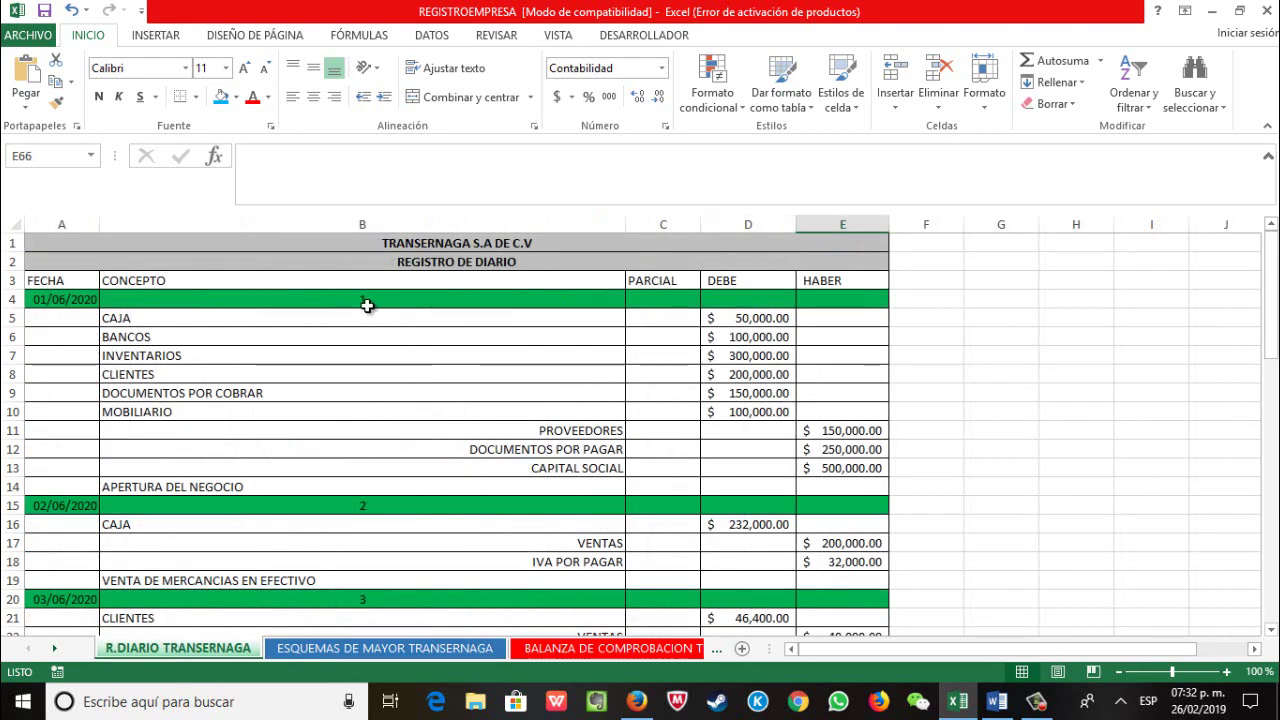
{"action": "left_click", "coordinate": [421, 650]}
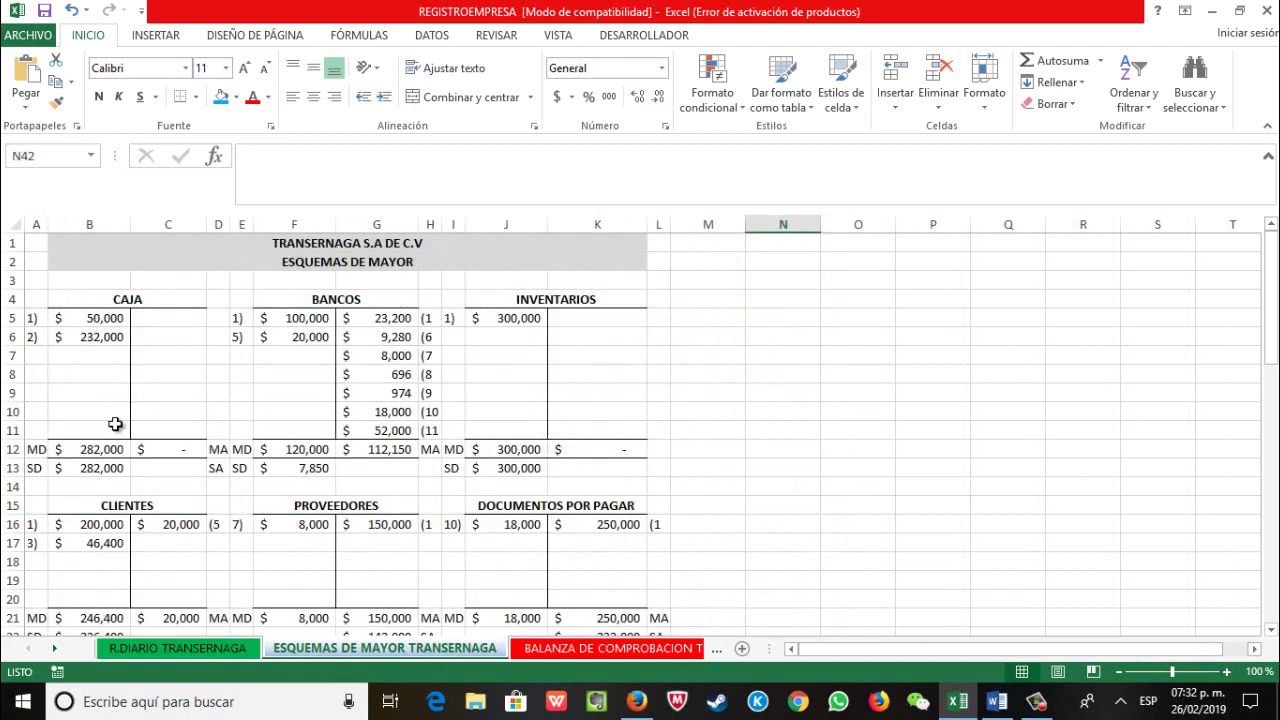
Step: Compare the Bancos and Inventarios lines of journal entry 1 with their T-accounts on the ESQUEMAS DE MAYOR TRANSERNAGA sheet
{"action": "left_click", "coordinate": [200, 650]}
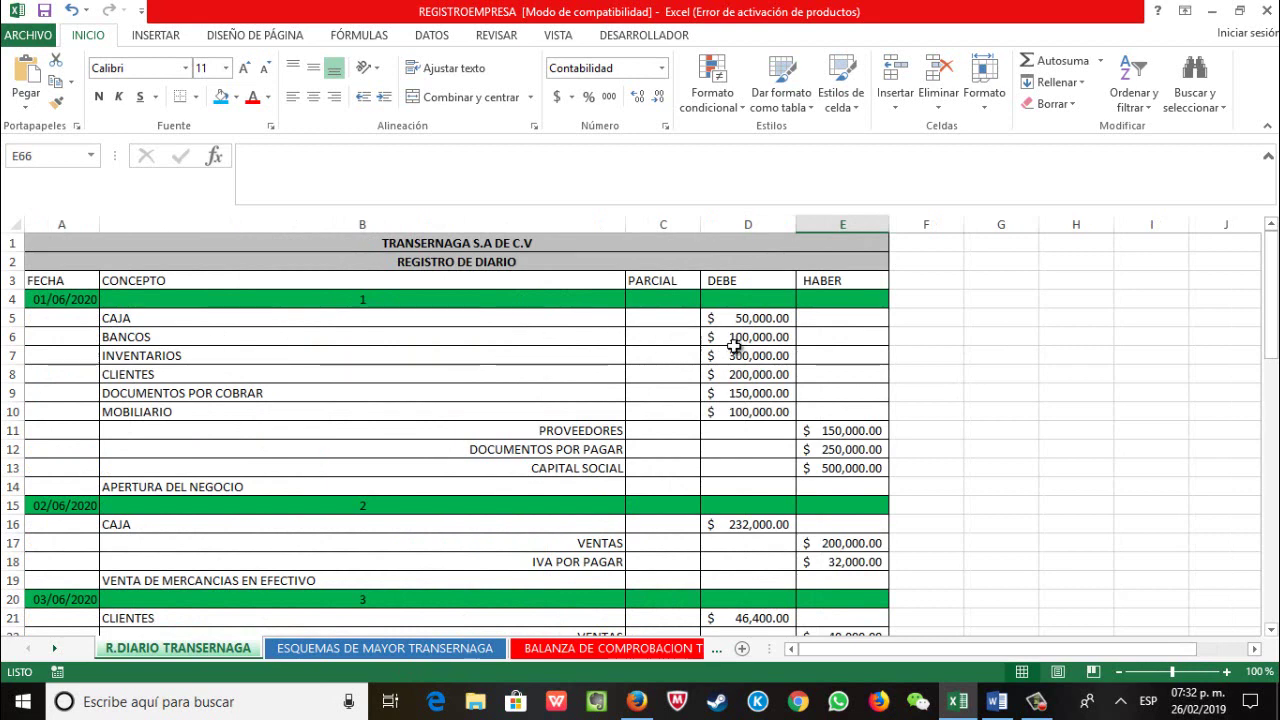
{"action": "left_click", "coordinate": [446, 648]}
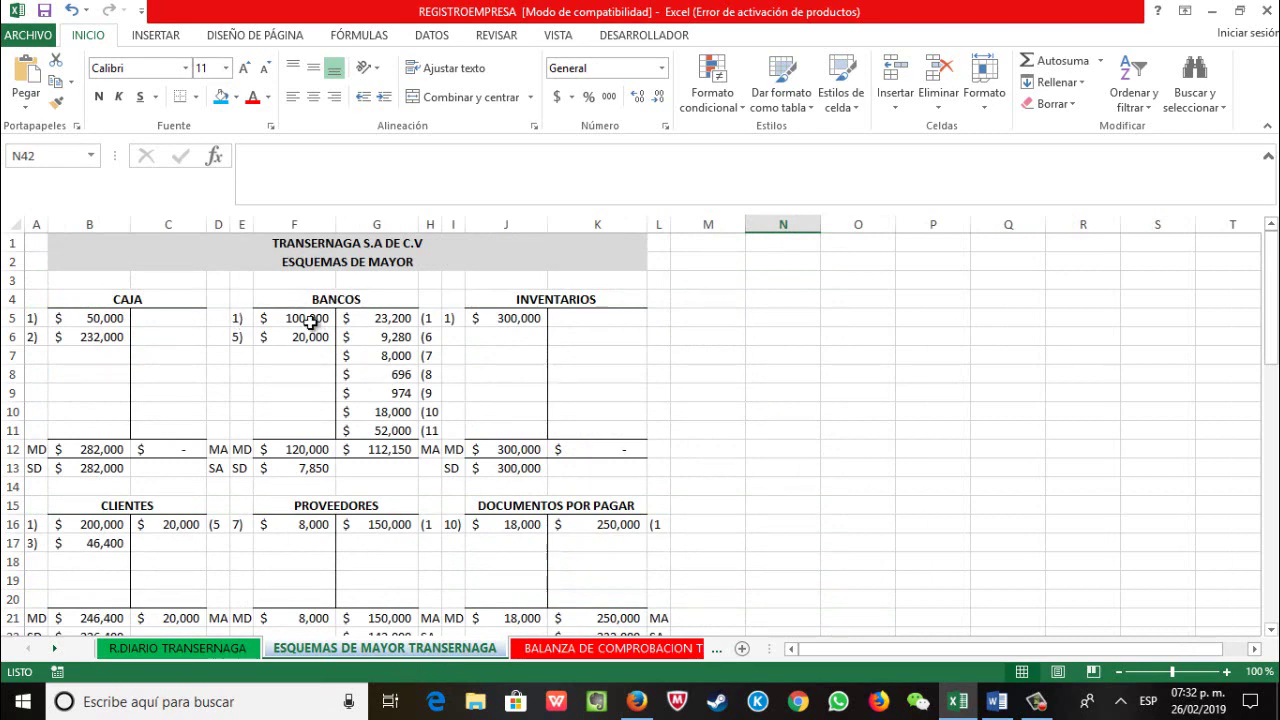
{"action": "left_click", "coordinate": [201, 650]}
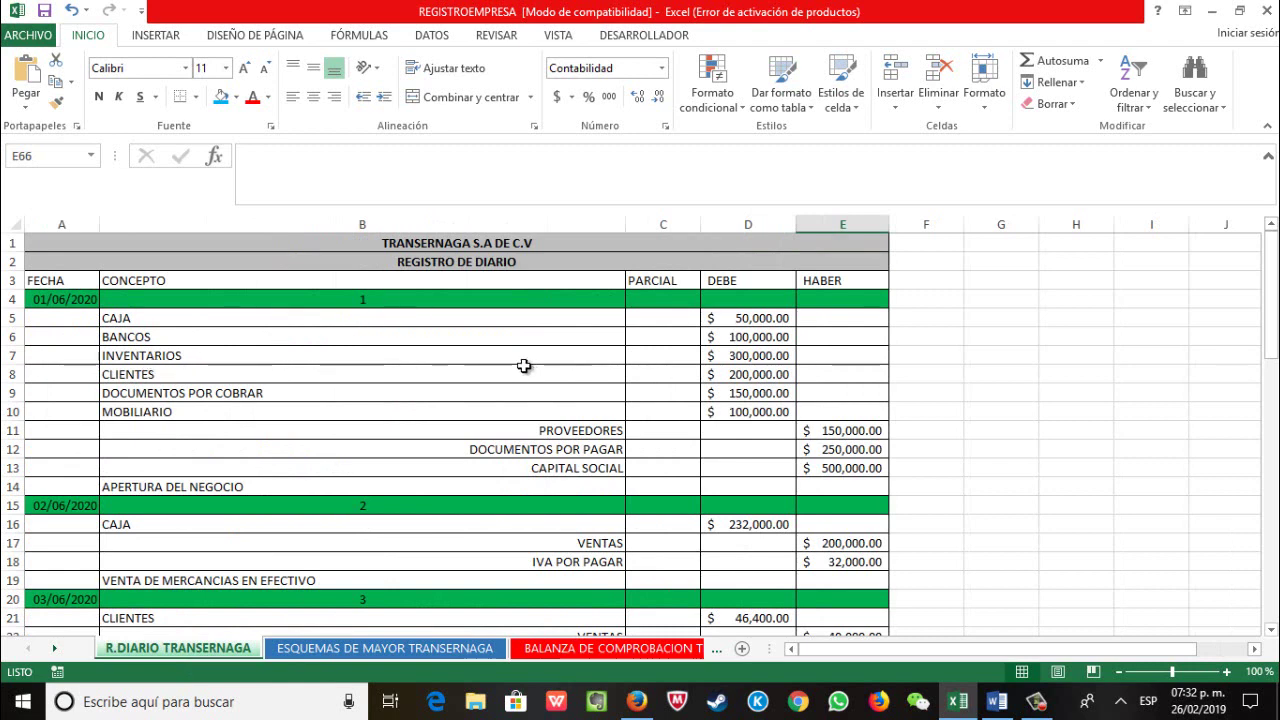
{"action": "left_click", "coordinate": [415, 650]}
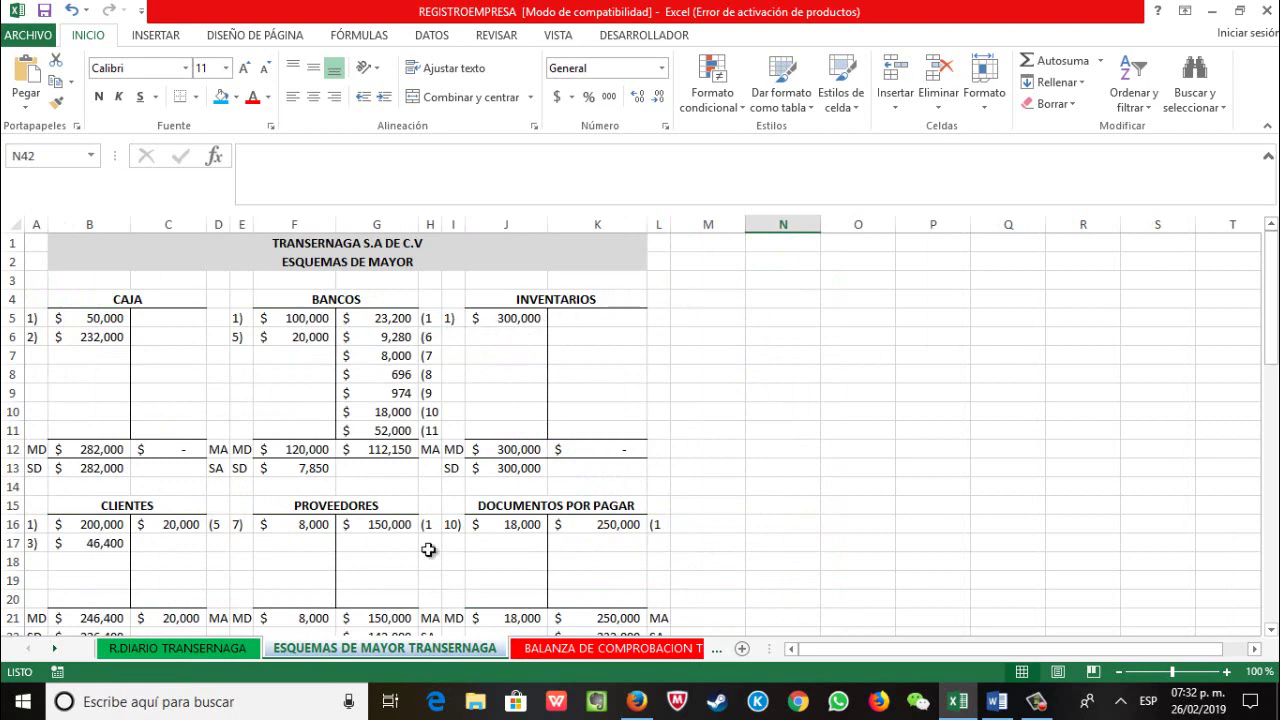
Step: Compare the Clientes line of journal entry 1 with the Clientes T-account in the ledger, ending back on the journal sheet
{"action": "left_click", "coordinate": [222, 649]}
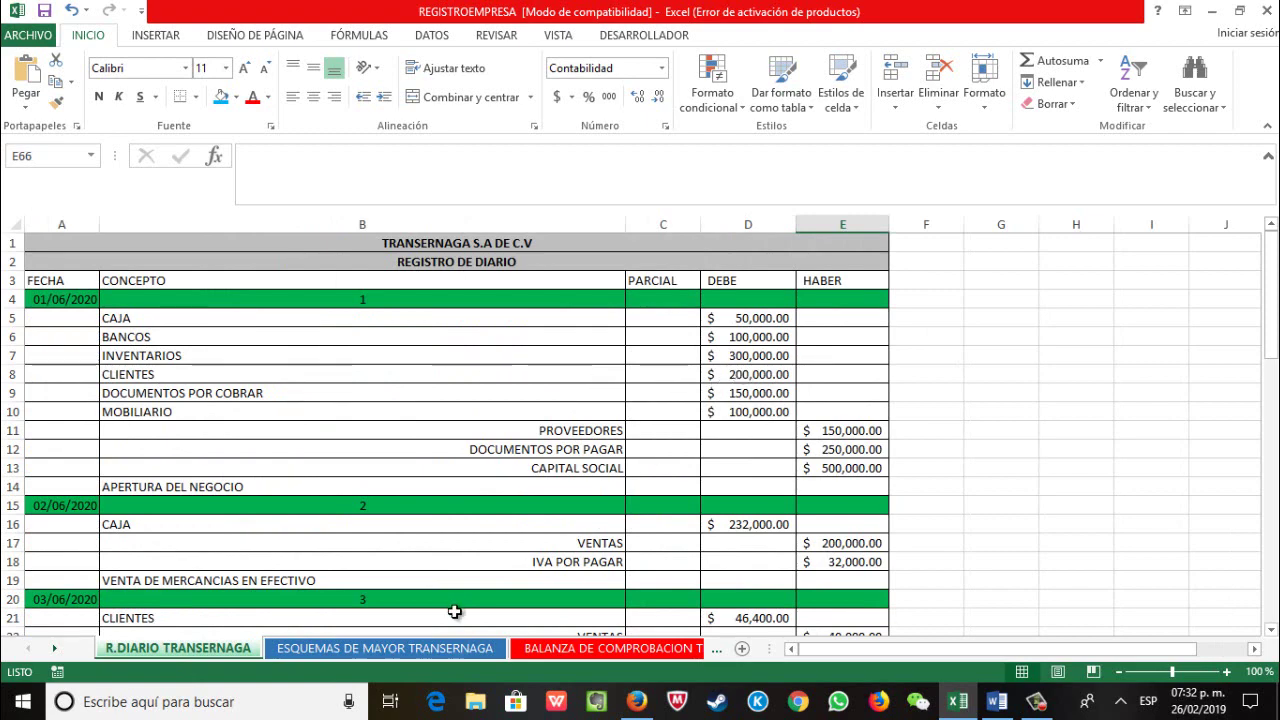
{"action": "left_click", "coordinate": [449, 652]}
{"action": "scroll", "coordinate": [429, 447], "scroll_direction": "down", "scroll_amount": 2}
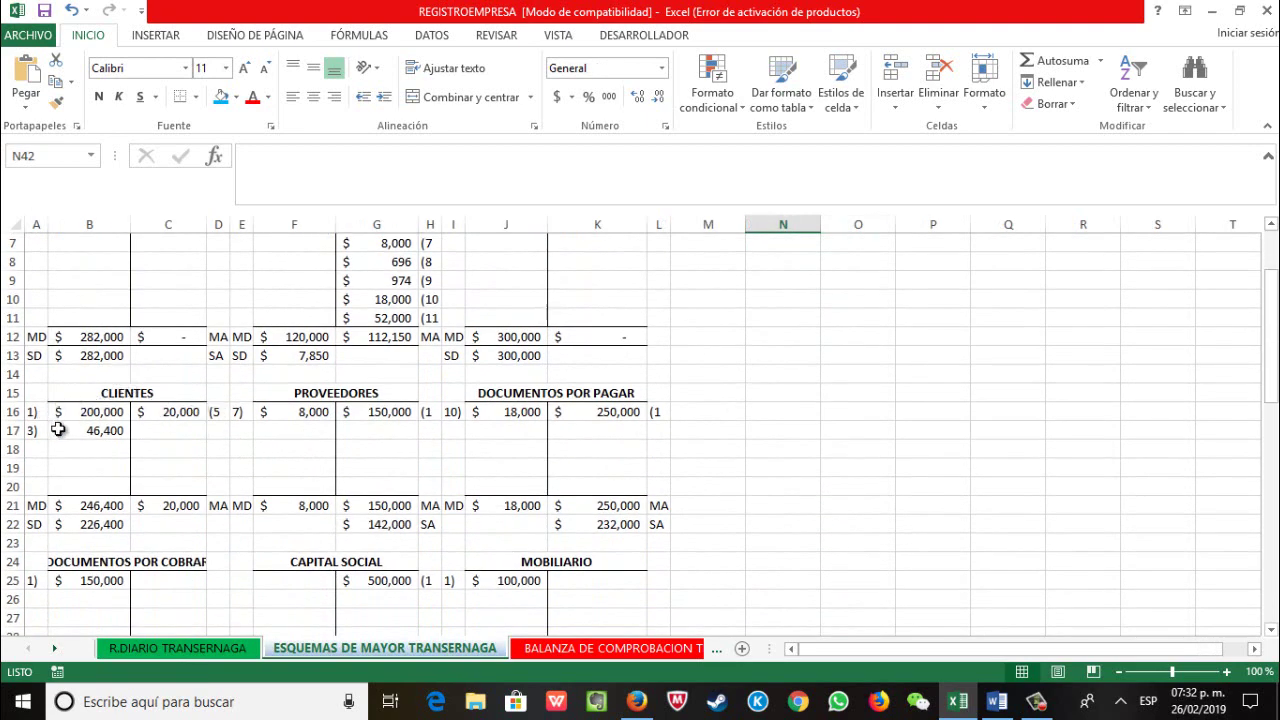
{"action": "left_click", "coordinate": [157, 651]}
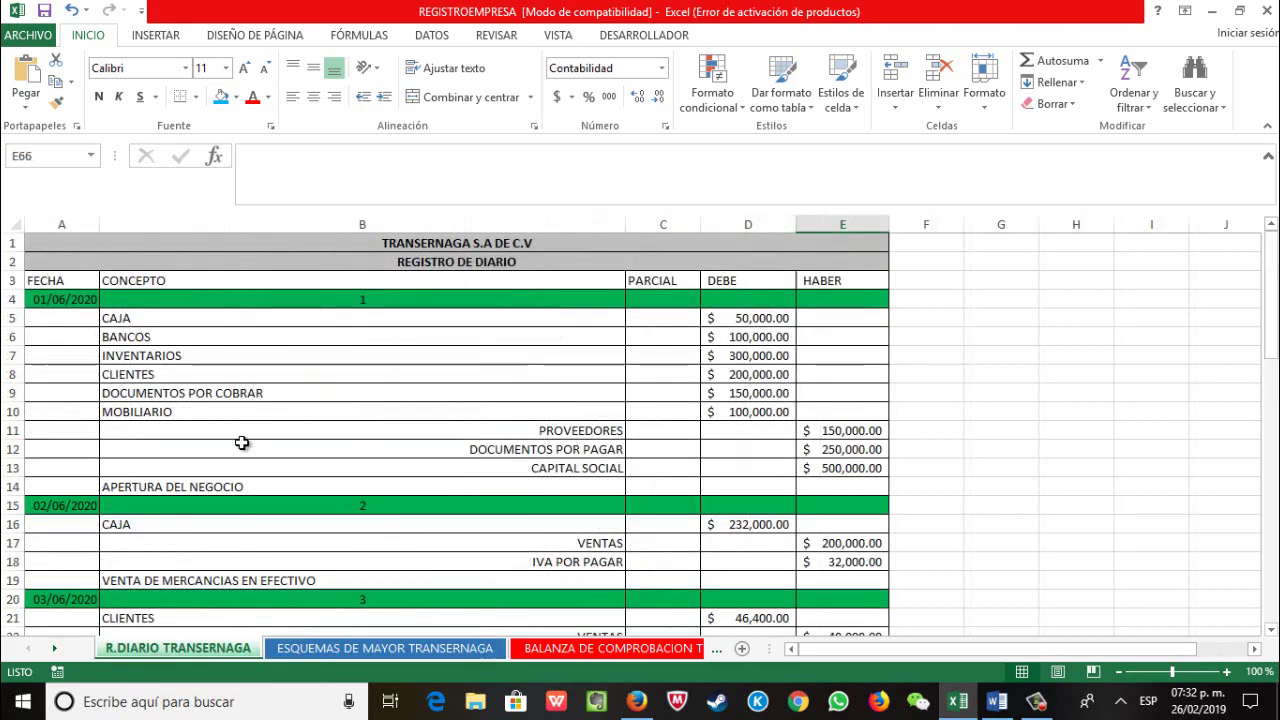
Step: Compare the Documentos por cobrar line of journal entry 1 with its T-account in the ledger, ending back on the journal sheet
{"action": "scroll", "coordinate": [310, 422], "scroll_direction": "down", "scroll_amount": 1}
{"action": "scroll", "coordinate": [310, 422], "scroll_direction": "down", "scroll_amount": 2}
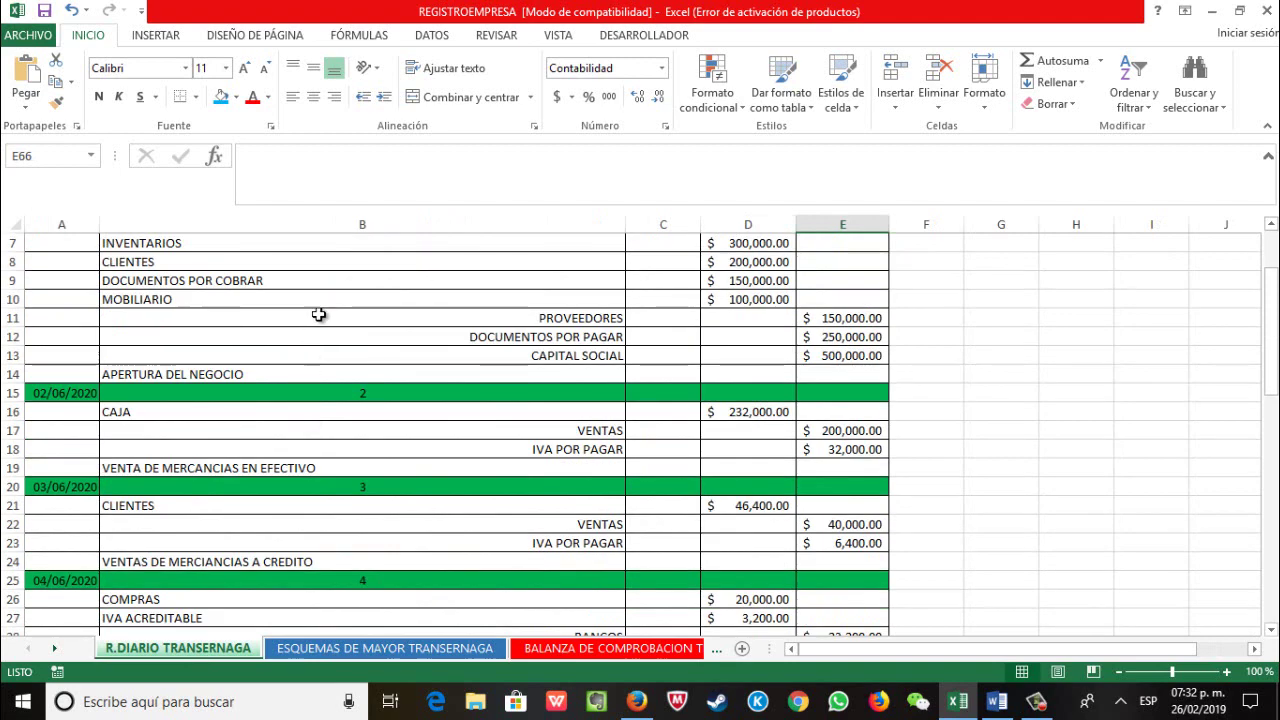
{"action": "left_click", "coordinate": [389, 648]}
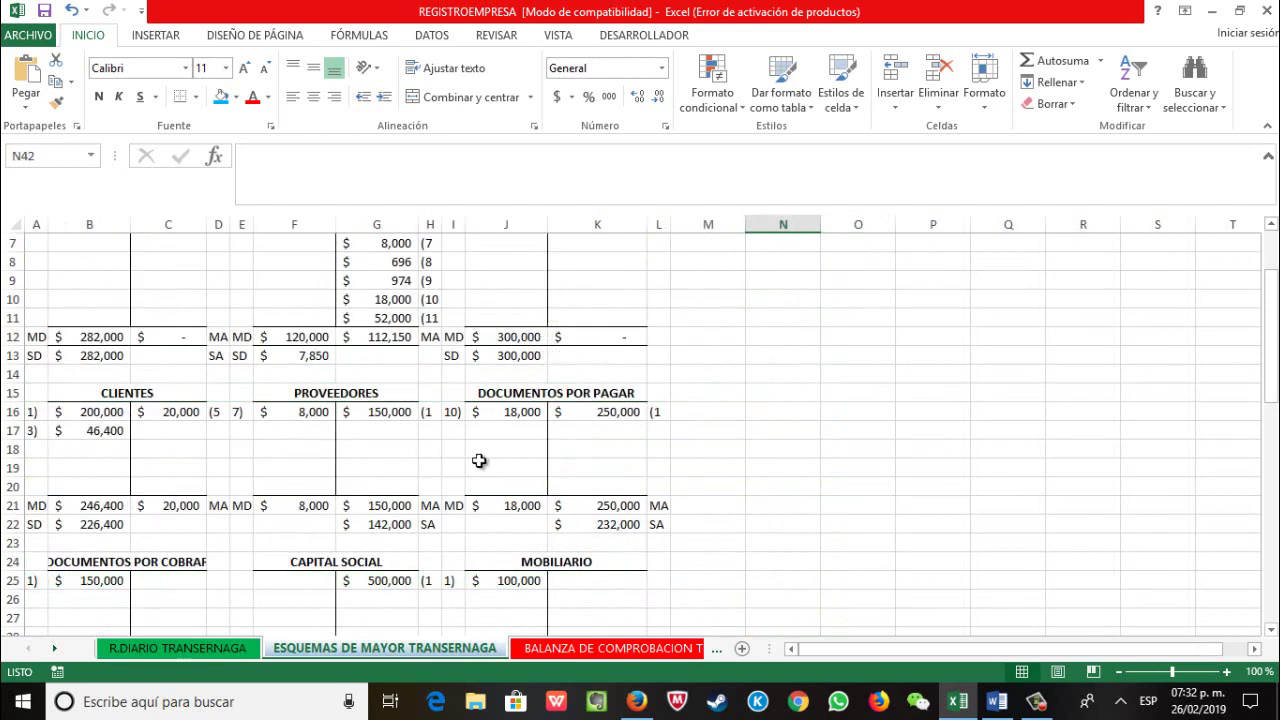
{"action": "scroll", "coordinate": [478, 460], "scroll_direction": "up", "scroll_amount": 2}
{"action": "scroll", "coordinate": [478, 460], "scroll_direction": "down", "scroll_amount": 4}
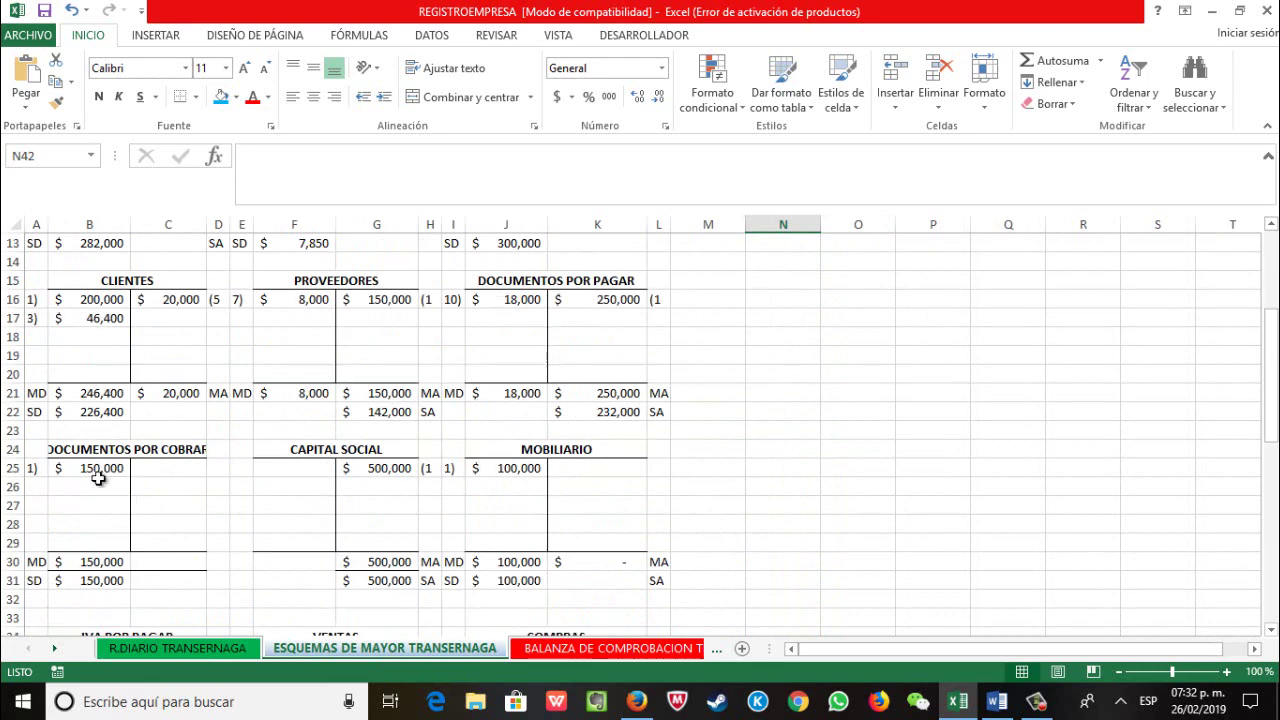
{"action": "left_click", "coordinate": [214, 649]}
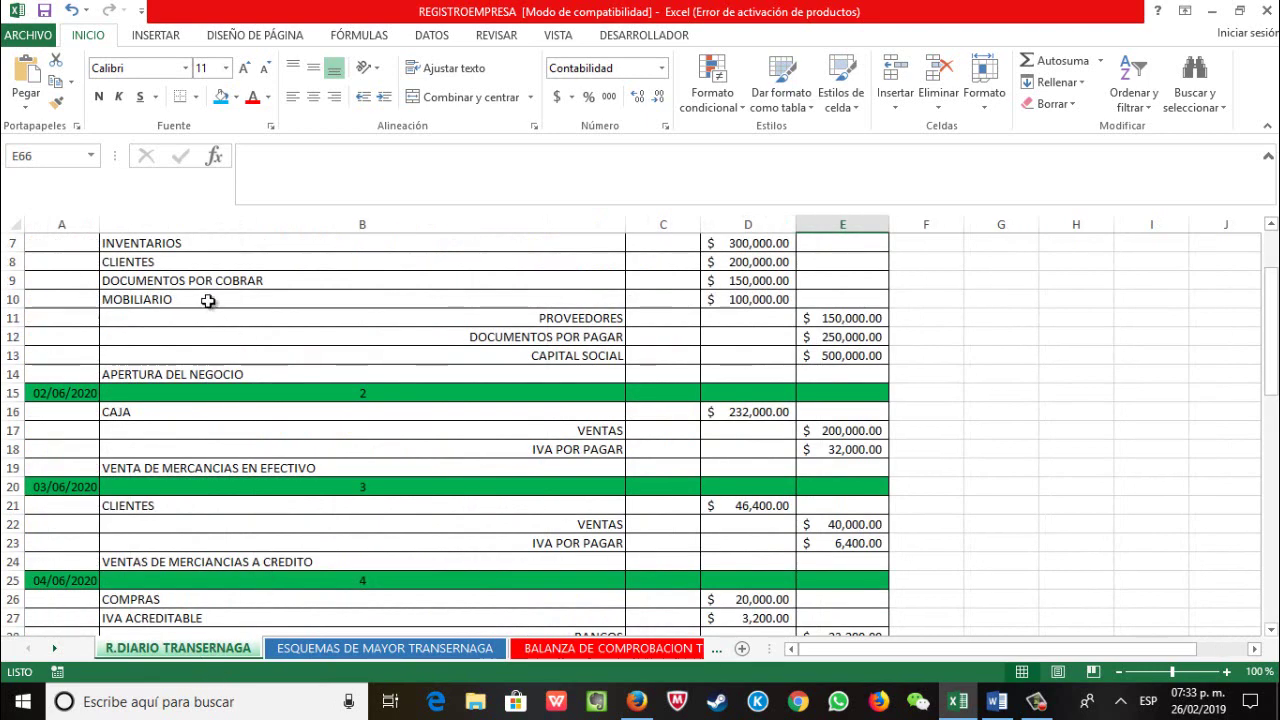
Step: Compare the Mobiliario and Proveedores lines of journal entry 1 with their T-accounts on the ESQUEMAS DE MAYOR TRANSERNAGA sheet
{"action": "left_click", "coordinate": [445, 650]}
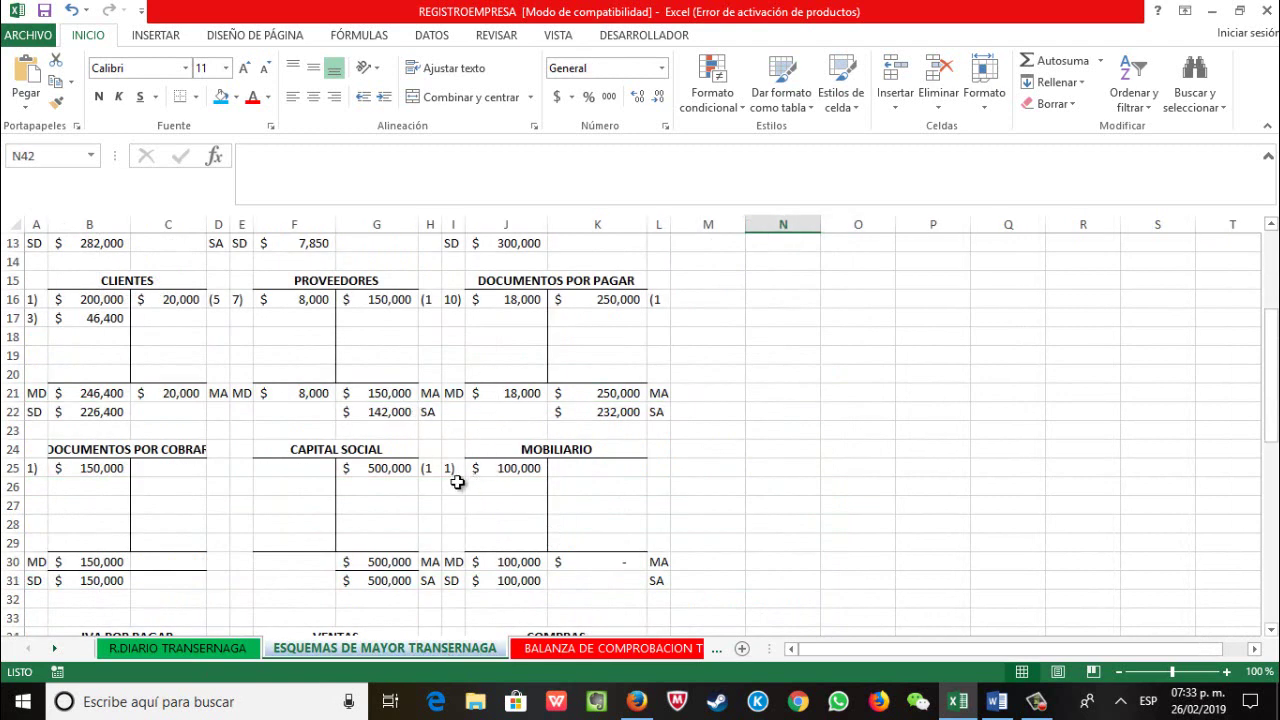
{"action": "left_click", "coordinate": [229, 650]}
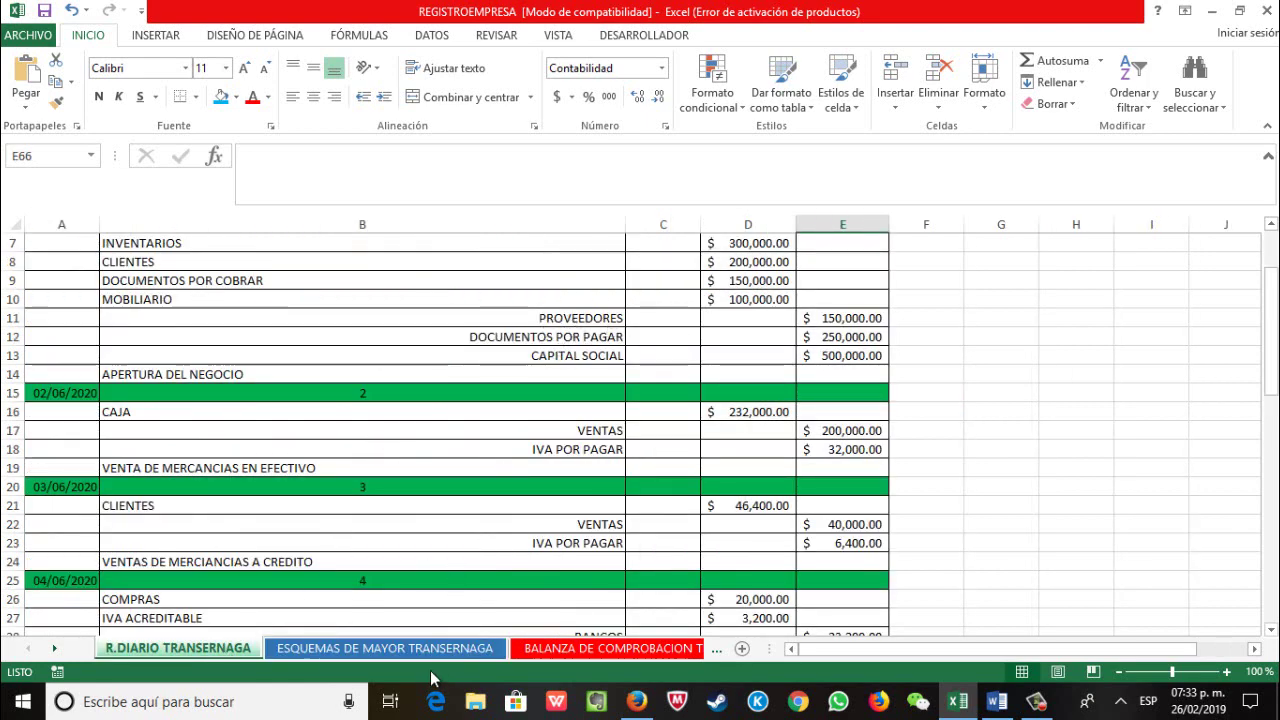
{"action": "left_click", "coordinate": [449, 650]}
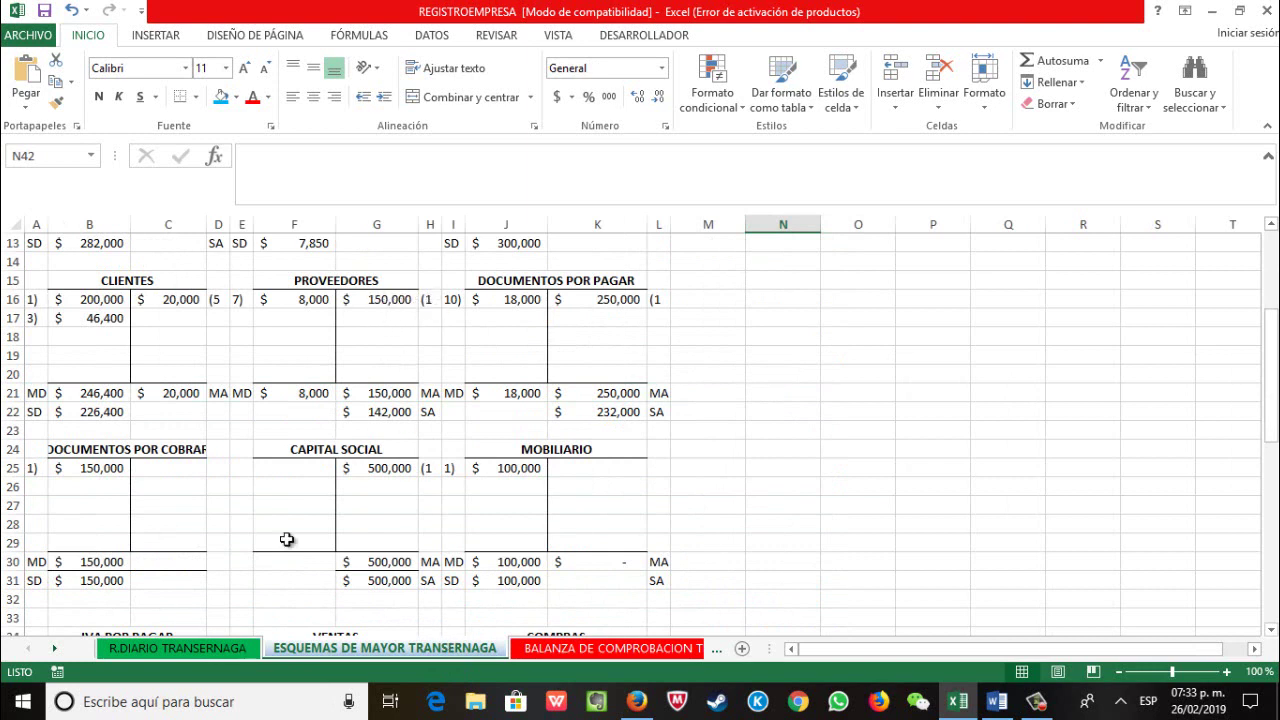
{"action": "left_click", "coordinate": [178, 648]}
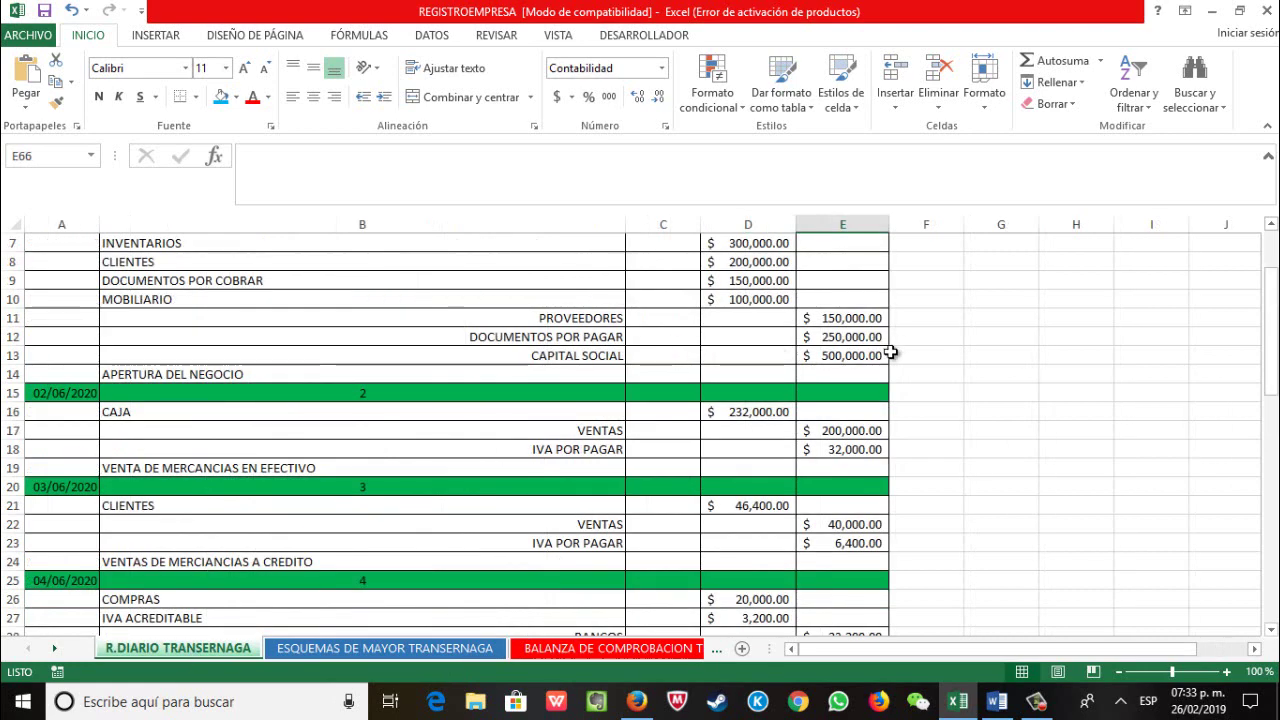
Step: Compare the Documentos por pagar and Capital Social credits of journal entry 1 with their ledger T-accounts
{"action": "left_click", "coordinate": [434, 649]}
{"action": "scroll", "coordinate": [608, 503], "scroll_direction": "up", "scroll_amount": 1}
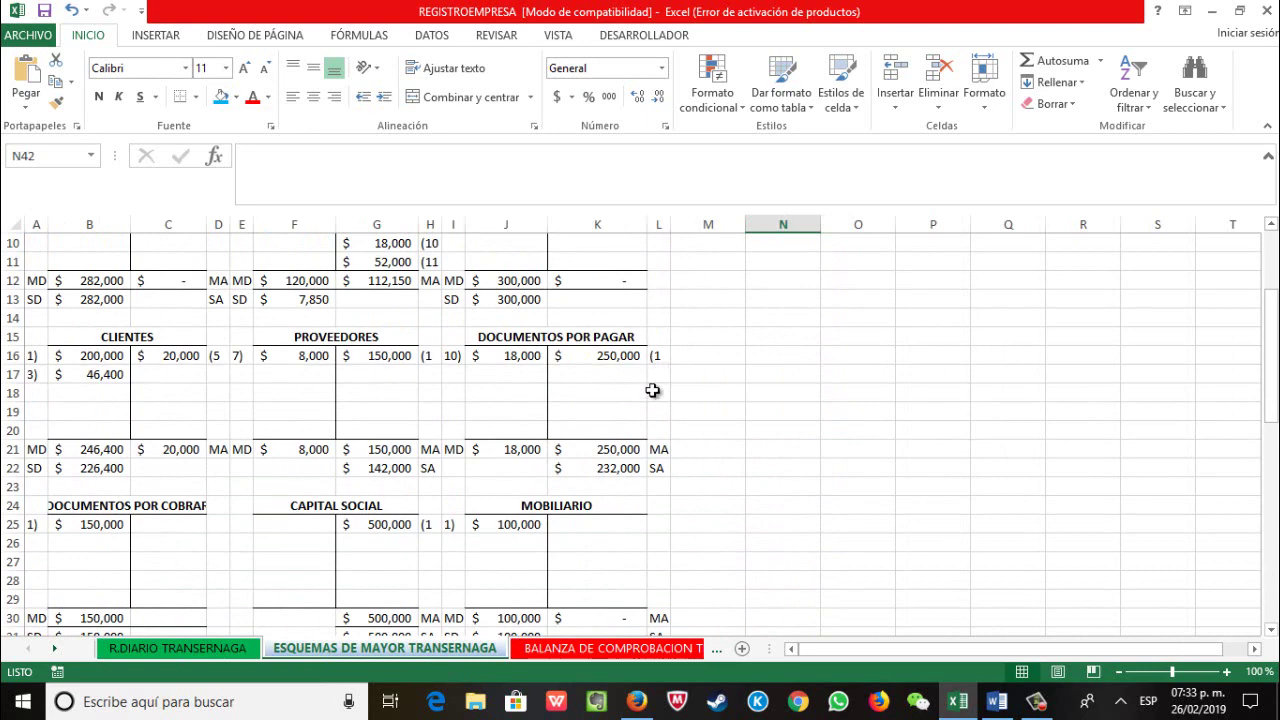
{"action": "left_click", "coordinate": [234, 651]}
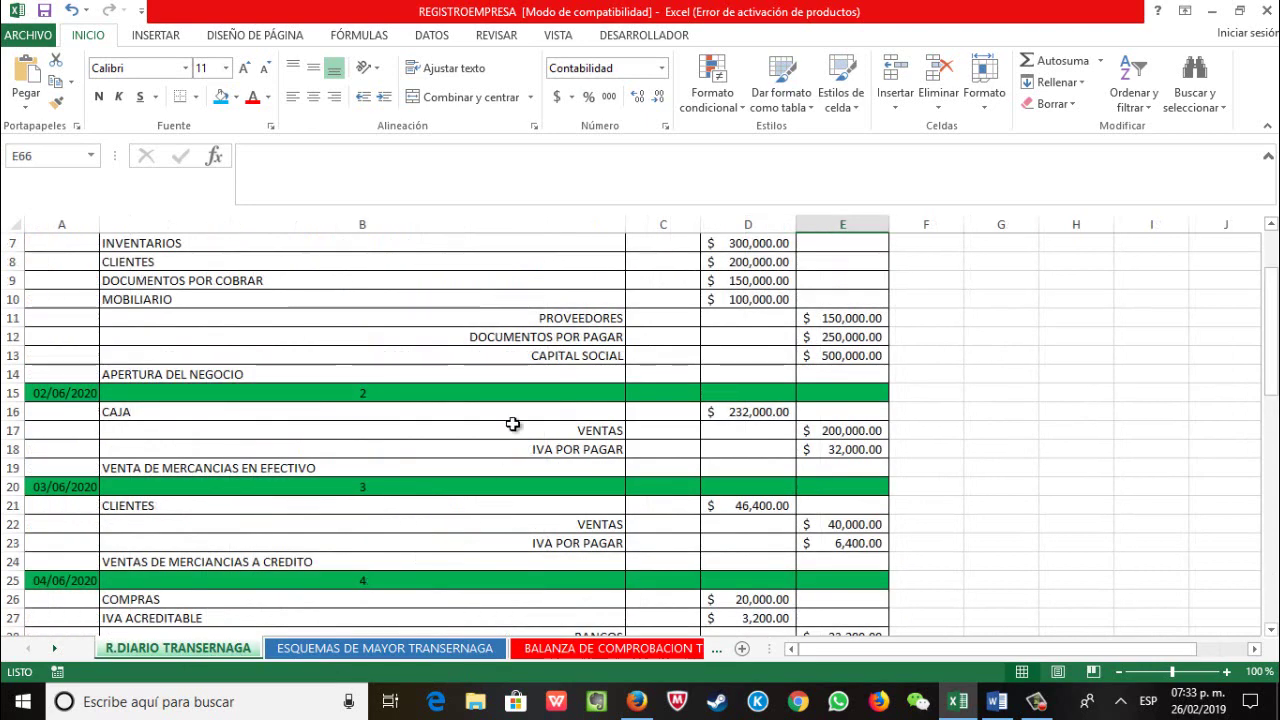
{"action": "scroll", "coordinate": [522, 421], "scroll_direction": "down", "scroll_amount": 1}
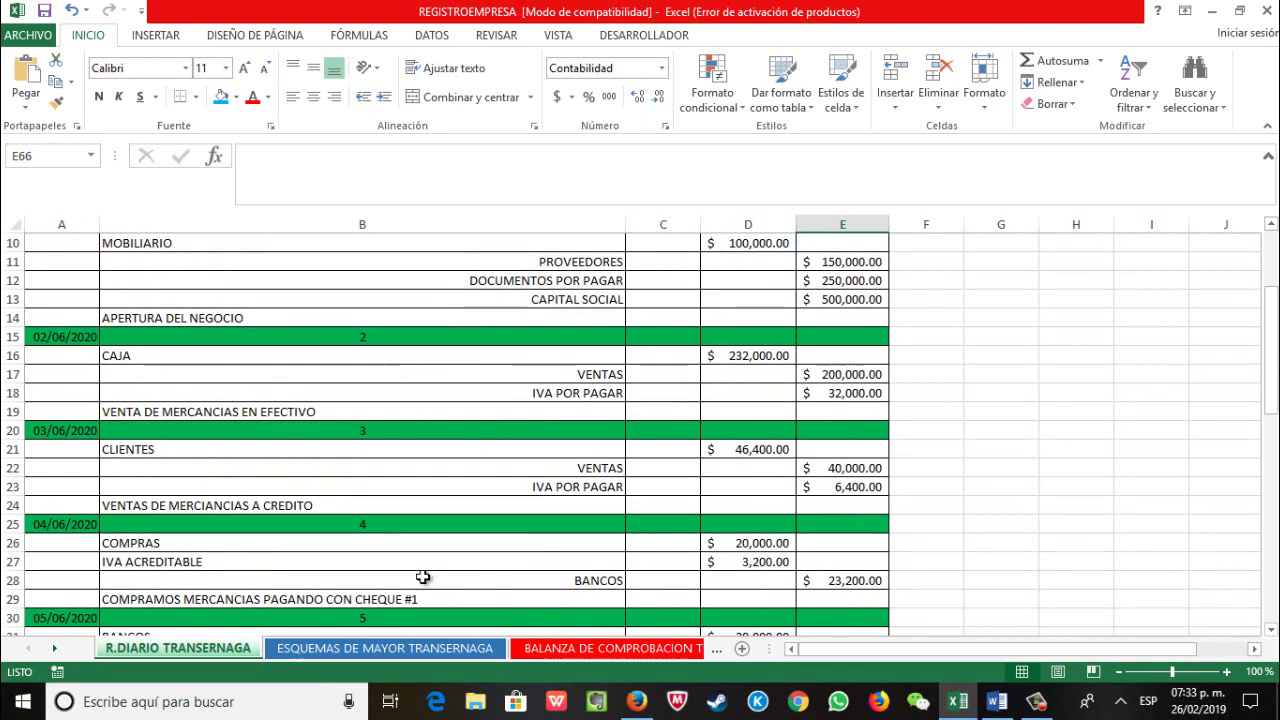
{"action": "left_click", "coordinate": [400, 648]}
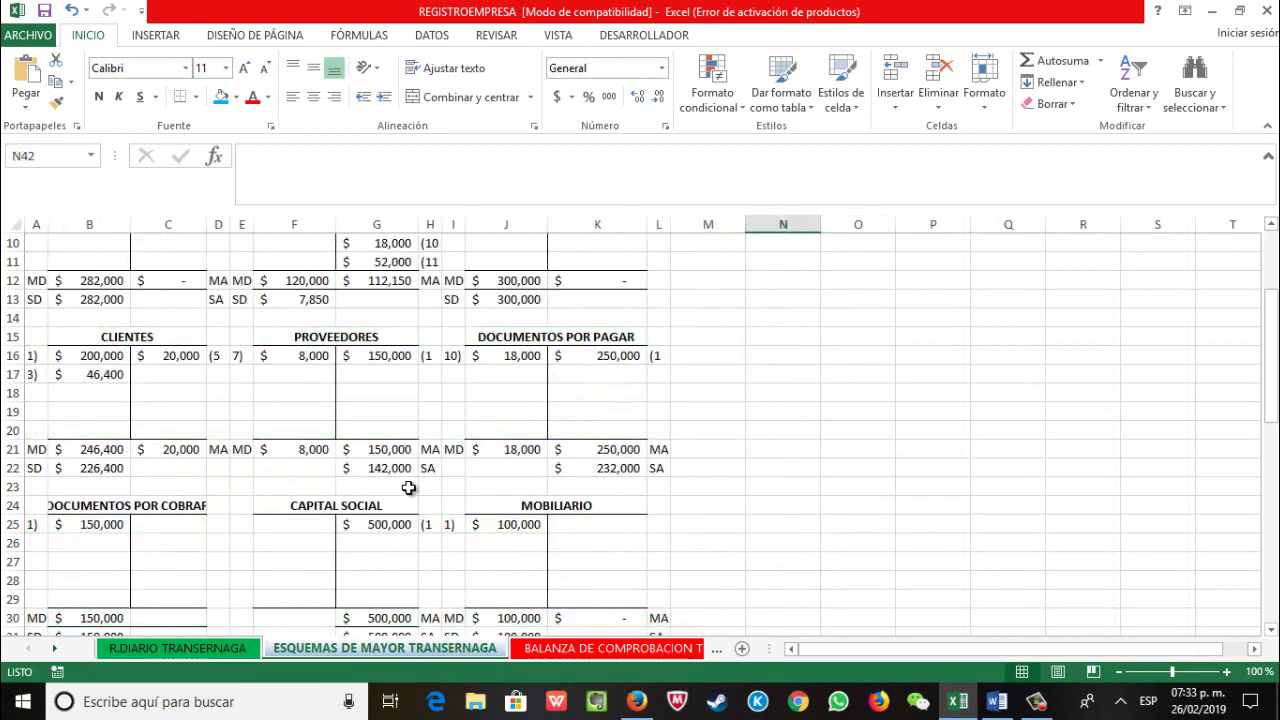
{"action": "scroll", "coordinate": [395, 530], "scroll_direction": "down", "scroll_amount": 2}
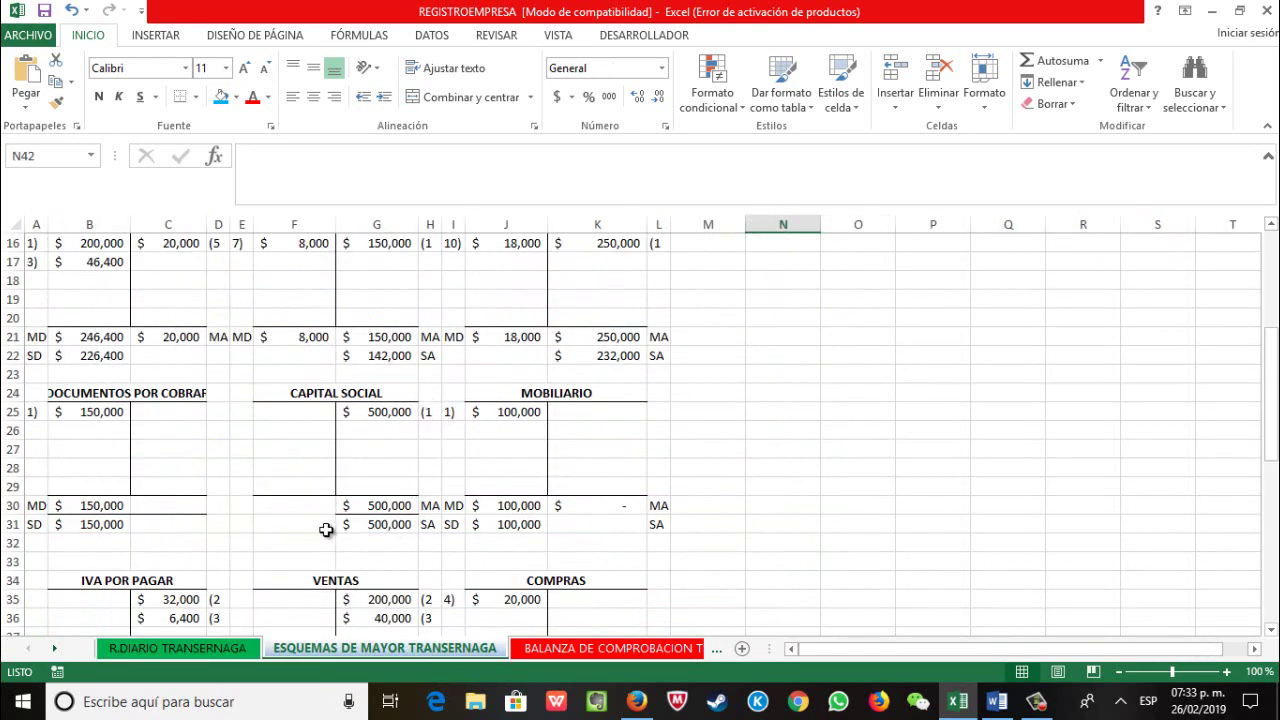
{"action": "left_click", "coordinate": [190, 650]}
Step: Review journal entry 2 and compare its Caja debit with line 2 of the Caja T-account in the ledger
{"action": "scroll", "coordinate": [389, 429], "scroll_direction": "down", "scroll_amount": 1}
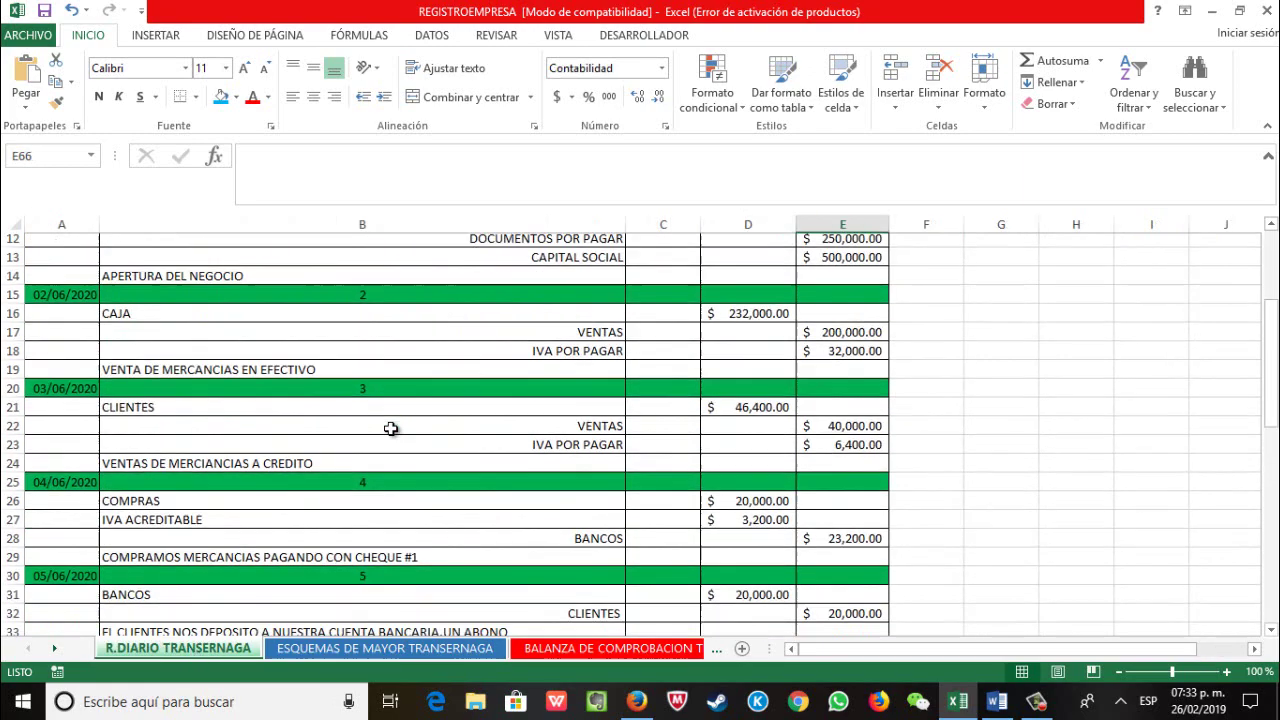
{"action": "scroll", "coordinate": [301, 362], "scroll_direction": "up", "scroll_amount": 2}
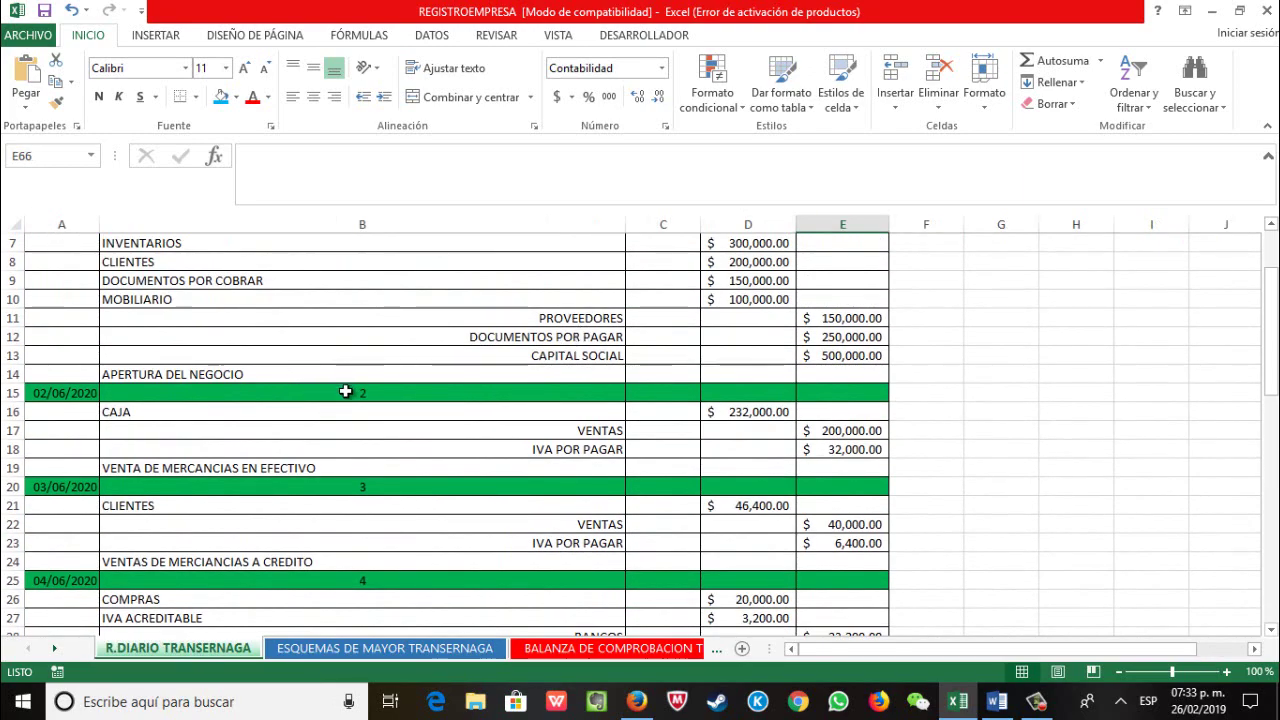
{"action": "scroll", "coordinate": [417, 417], "scroll_direction": "down", "scroll_amount": 2}
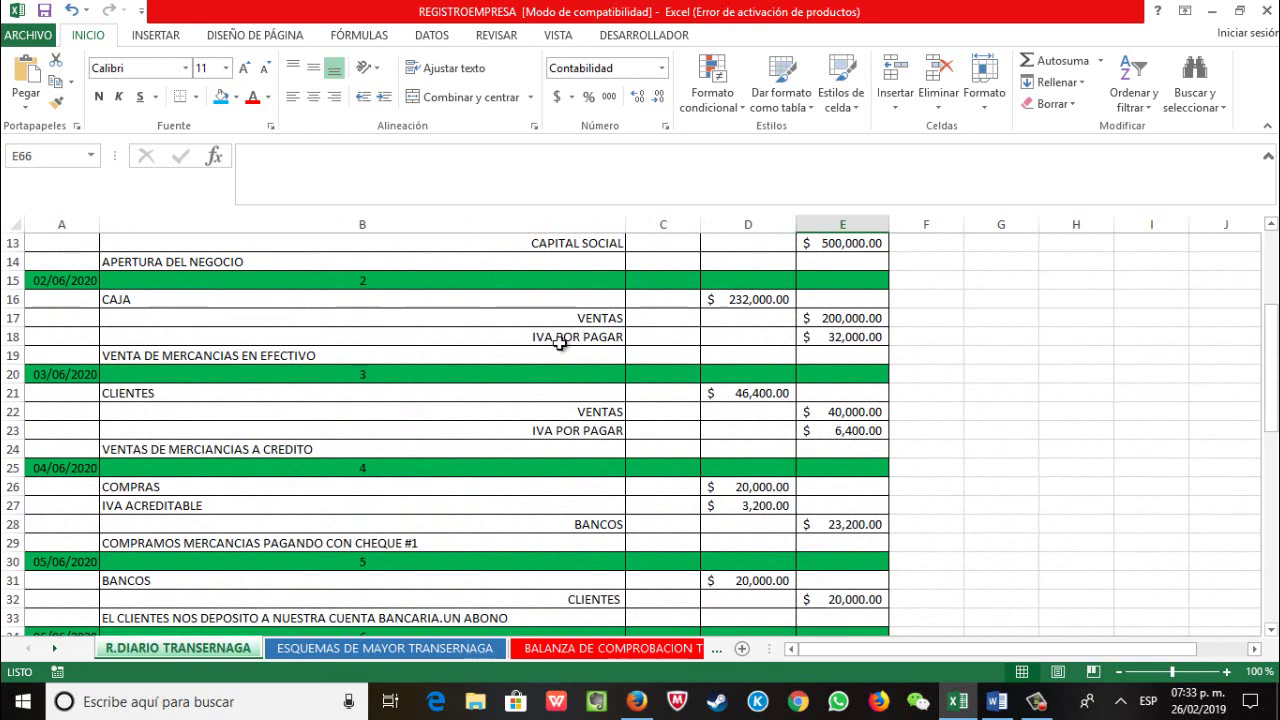
{"action": "left_click", "coordinate": [350, 649]}
{"action": "scroll", "coordinate": [254, 440], "scroll_direction": "up", "scroll_amount": 3}
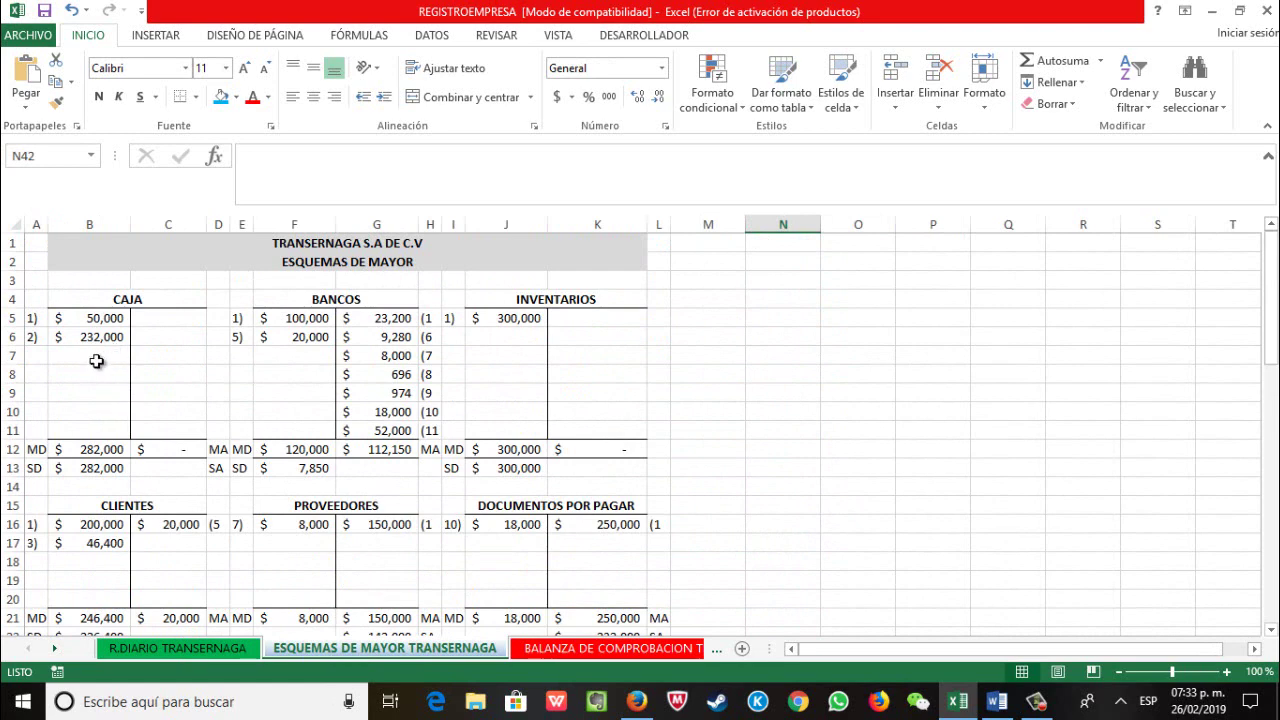
{"action": "left_click", "coordinate": [177, 648]}
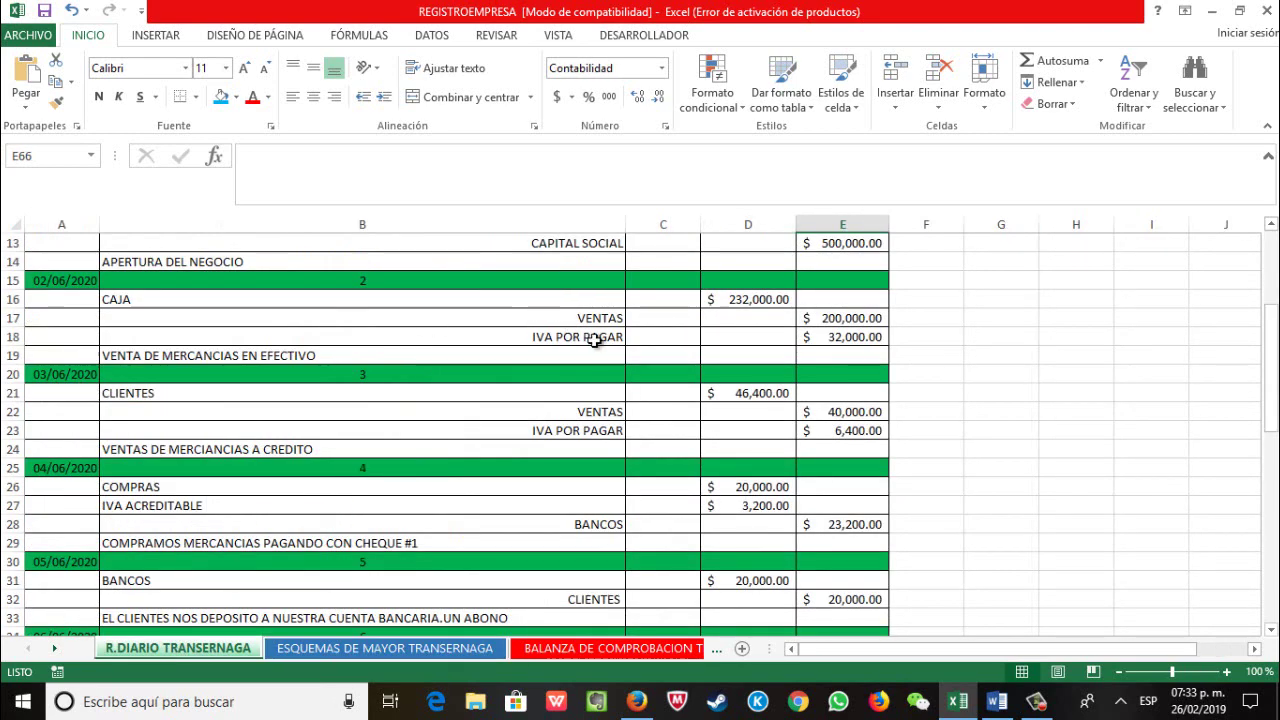
Step: Compare the Ventas and IVA por pagar credits of journal entry 2 with their ledger T-accounts, returning to the journal
{"action": "left_click", "coordinate": [446, 647]}
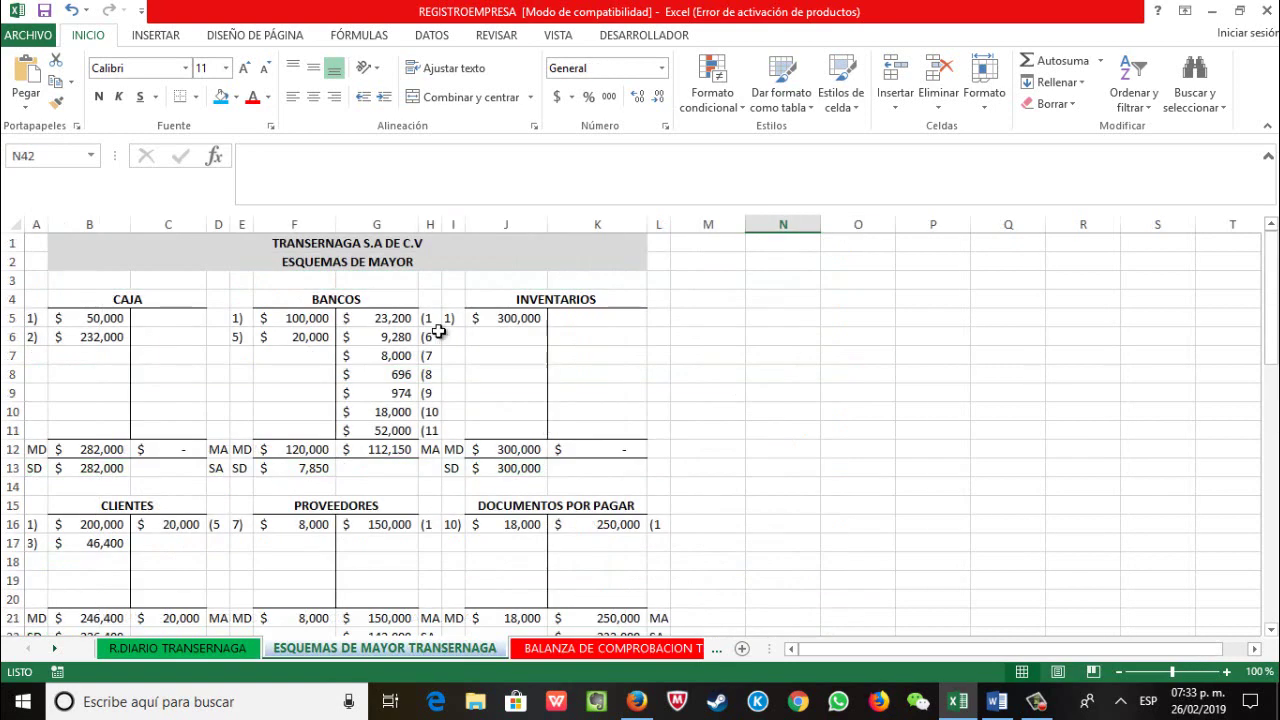
{"action": "scroll", "coordinate": [466, 361], "scroll_direction": "down", "scroll_amount": 3}
{"action": "scroll", "coordinate": [466, 361], "scroll_direction": "down", "scroll_amount": 4}
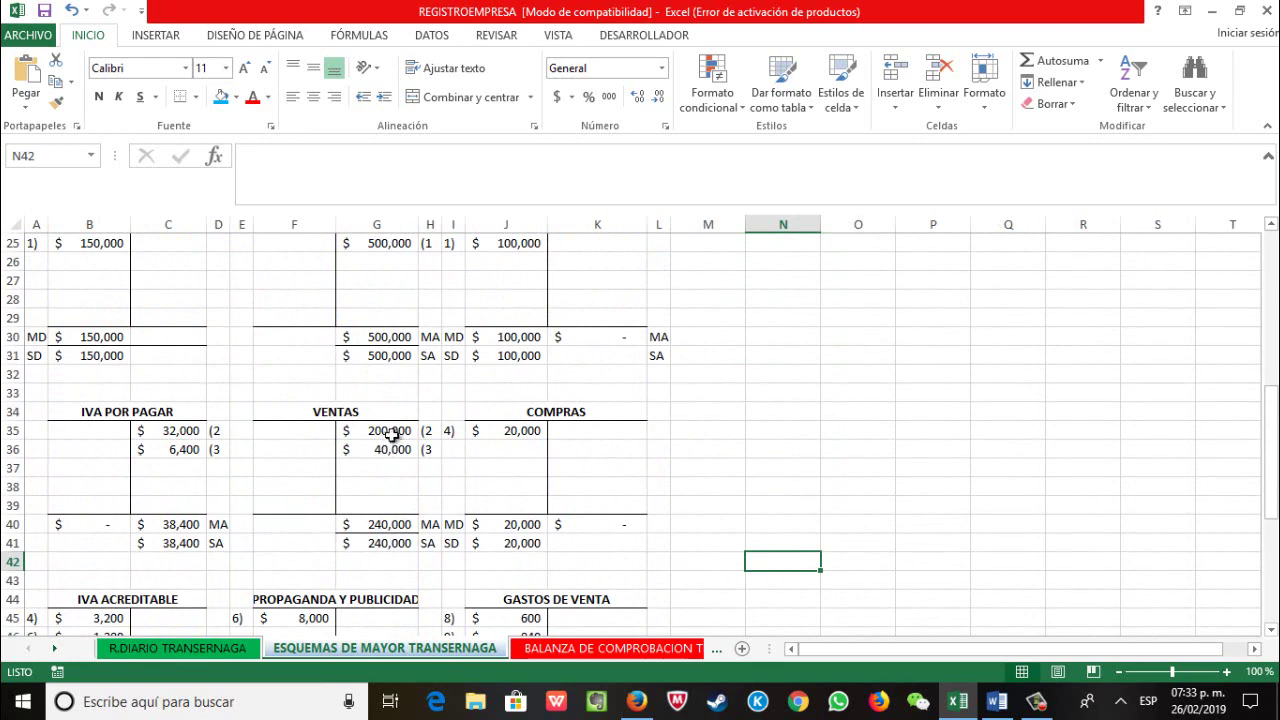
{"action": "left_click", "coordinate": [190, 649]}
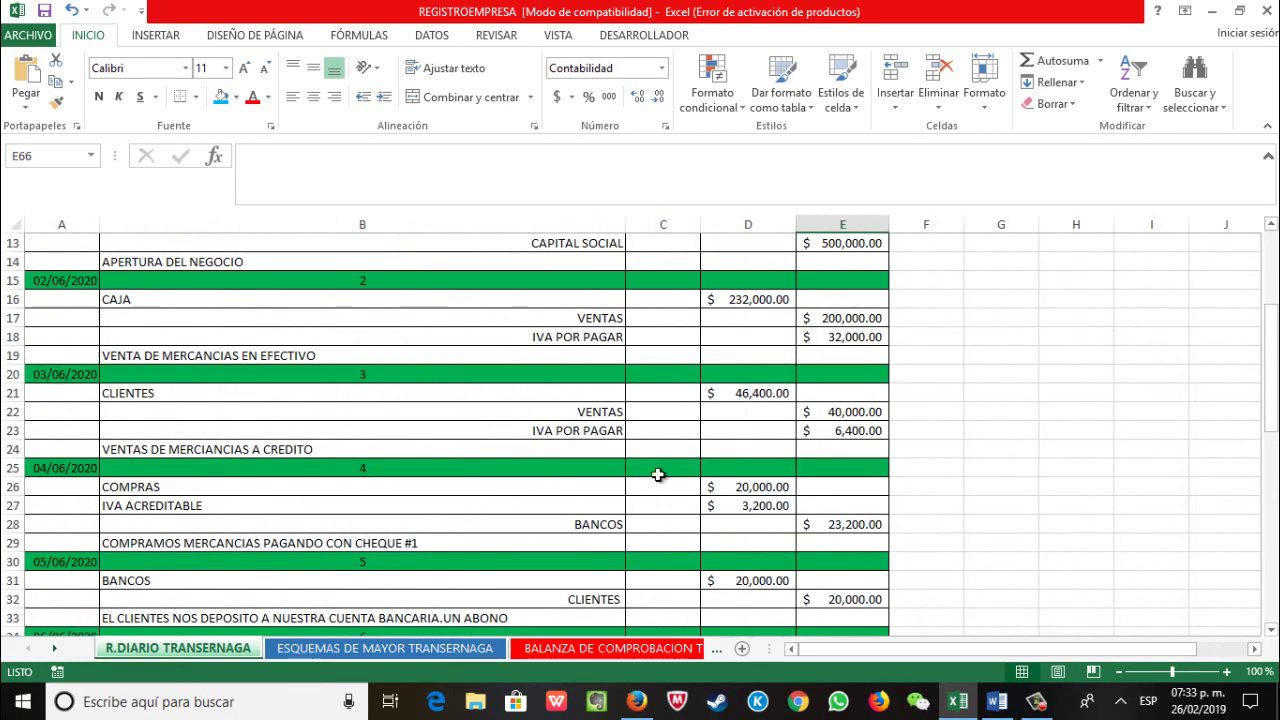
{"action": "left_click", "coordinate": [372, 652]}
{"action": "scroll", "coordinate": [397, 452], "scroll_direction": "down", "scroll_amount": 3}
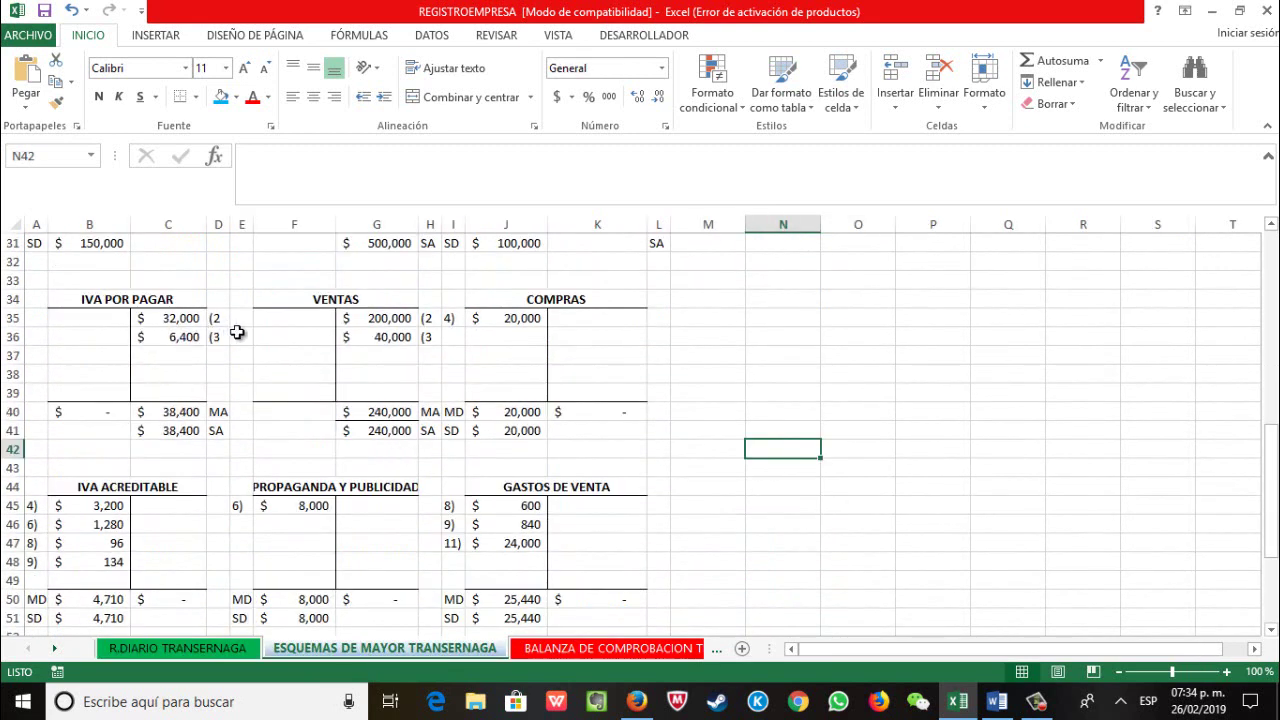
{"action": "left_click", "coordinate": [240, 652]}
Step: Compare the Clientes debit of journal entry 3 with line 3 of the Clientes T-account in the ledger
{"action": "scroll", "coordinate": [514, 357], "scroll_direction": "down", "scroll_amount": 2}
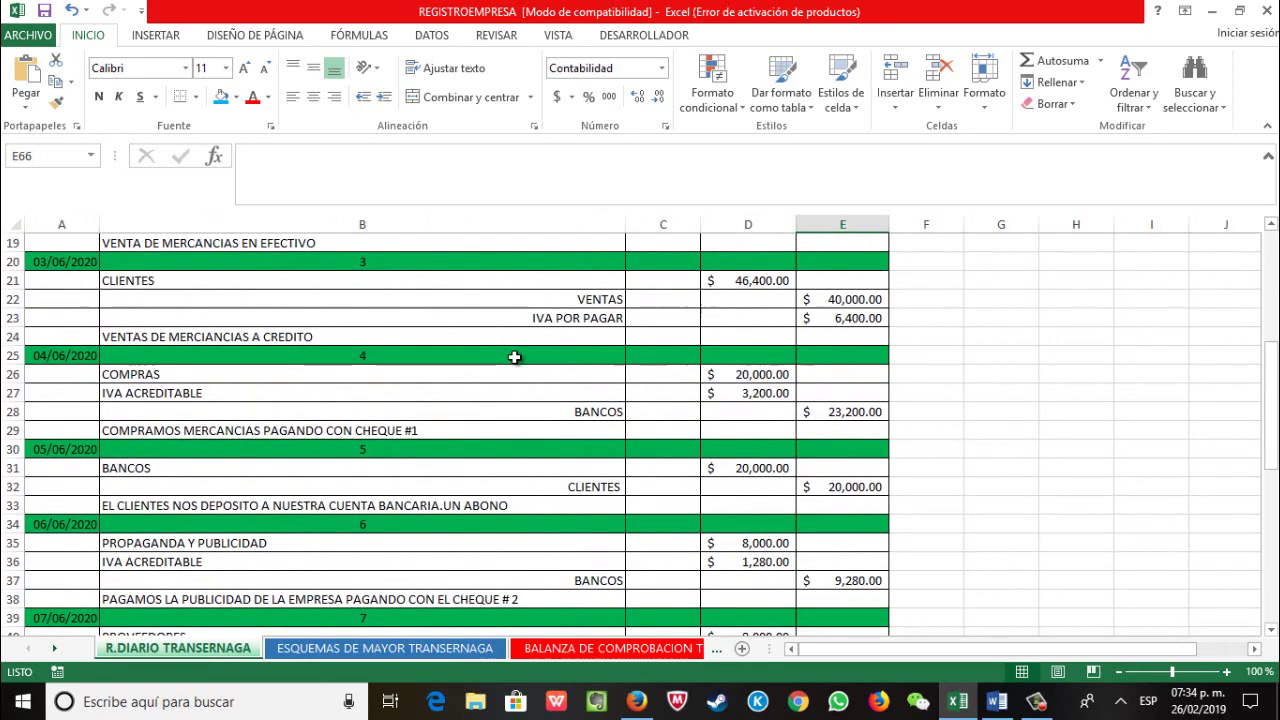
{"action": "left_click", "coordinate": [455, 649]}
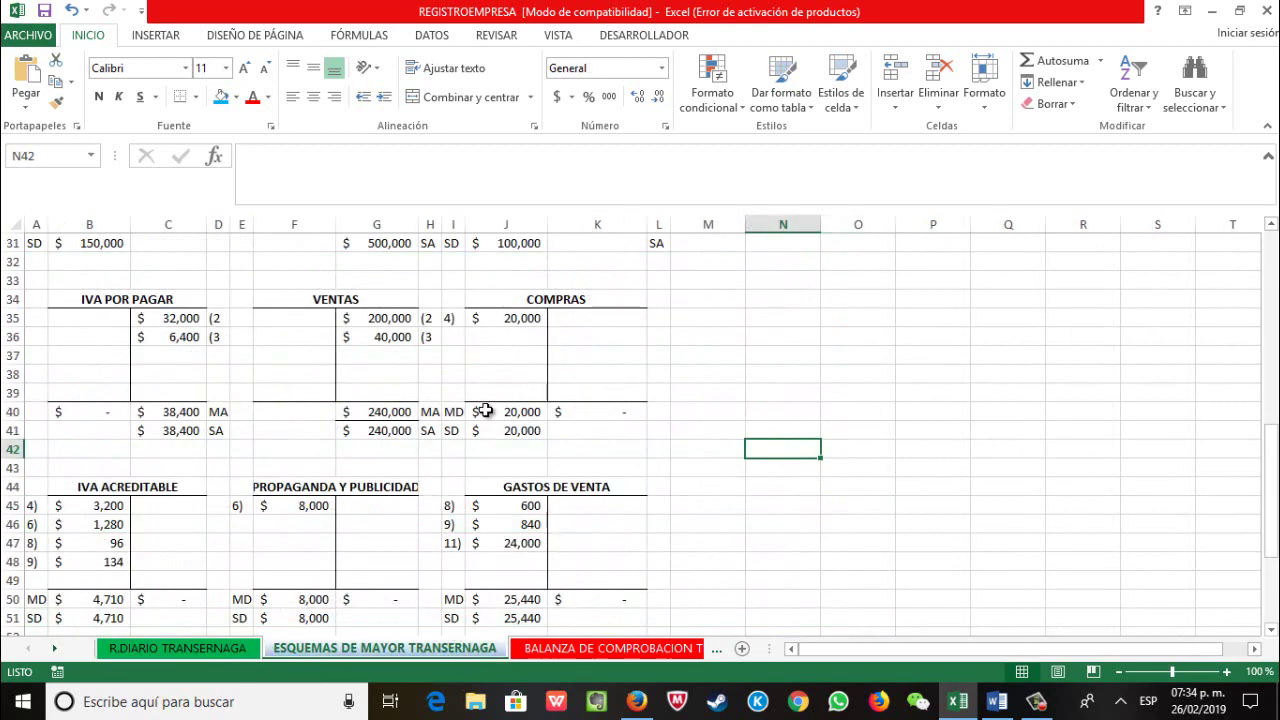
{"action": "scroll", "coordinate": [472, 435], "scroll_direction": "up", "scroll_amount": 7}
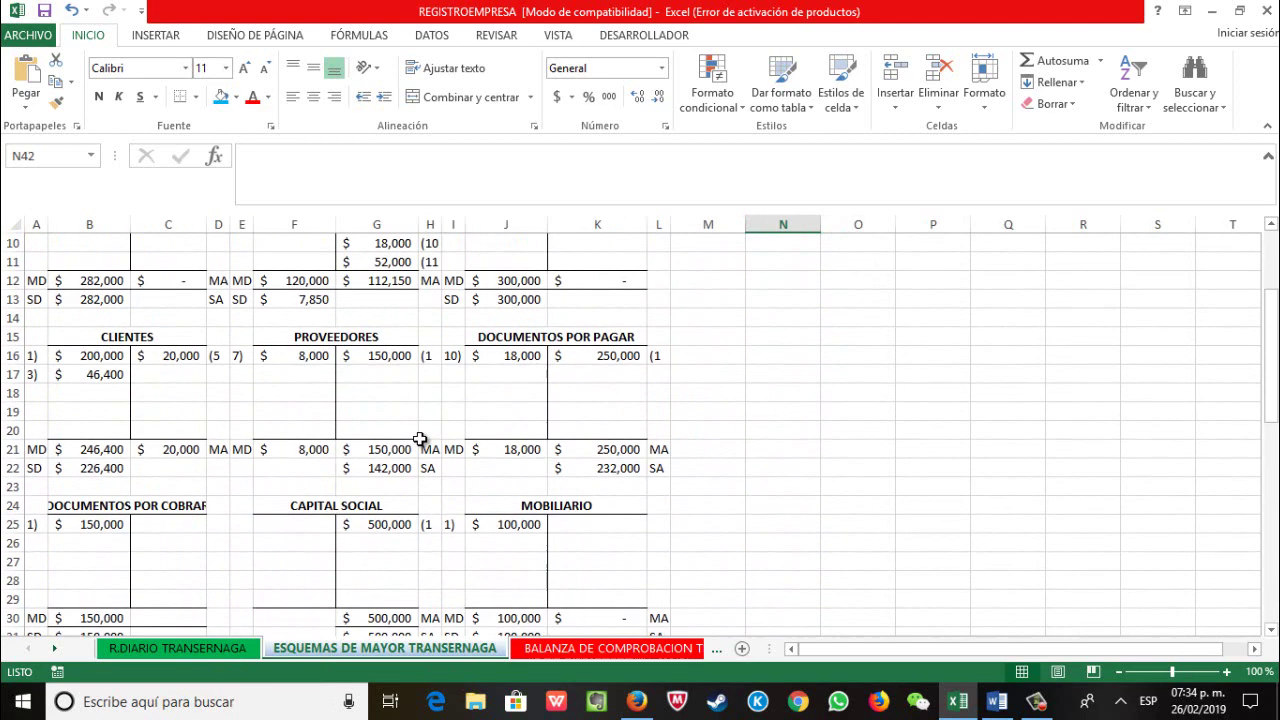
{"action": "scroll", "coordinate": [196, 417], "scroll_direction": "up", "scroll_amount": 1}
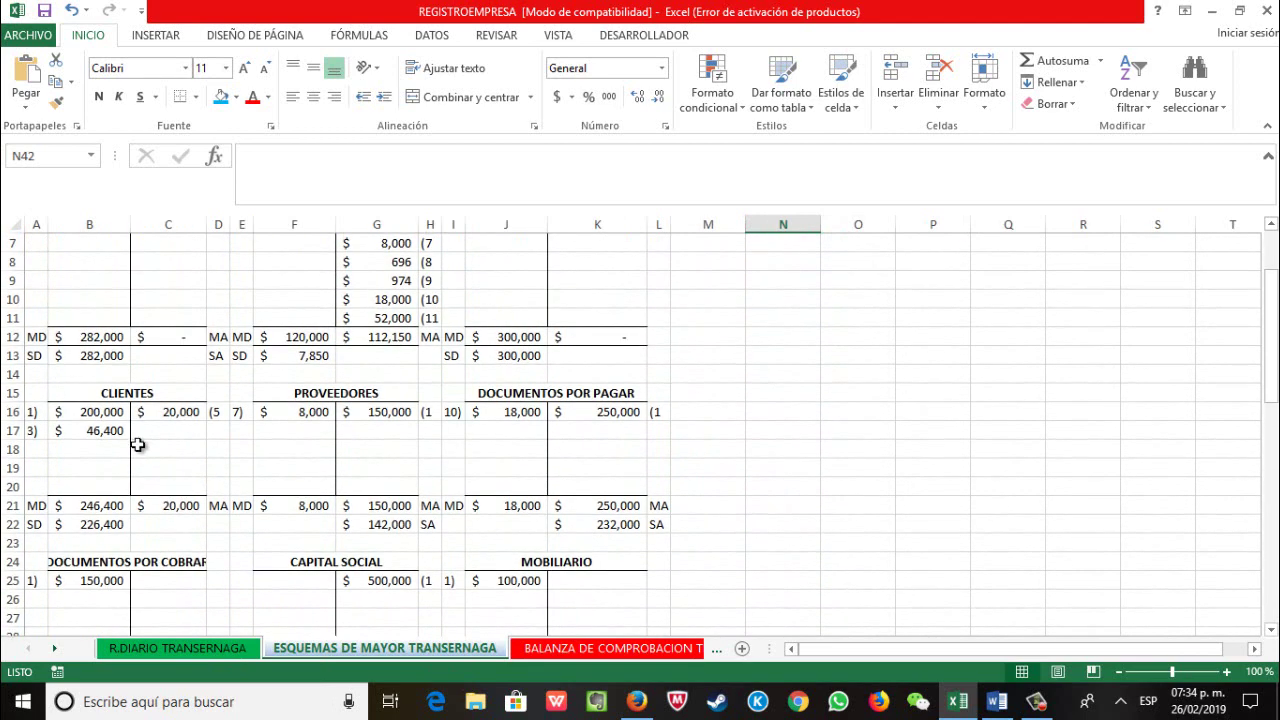
{"action": "left_click", "coordinate": [208, 650]}
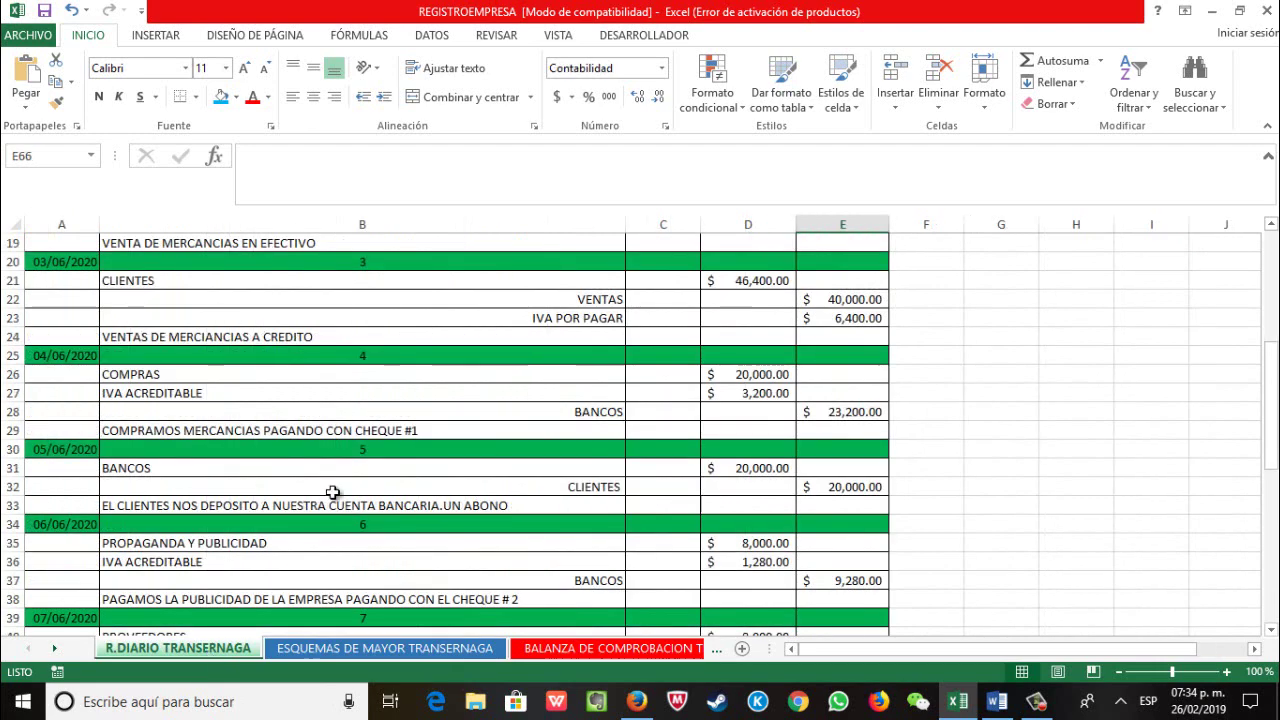
{"action": "left_click", "coordinate": [377, 651]}
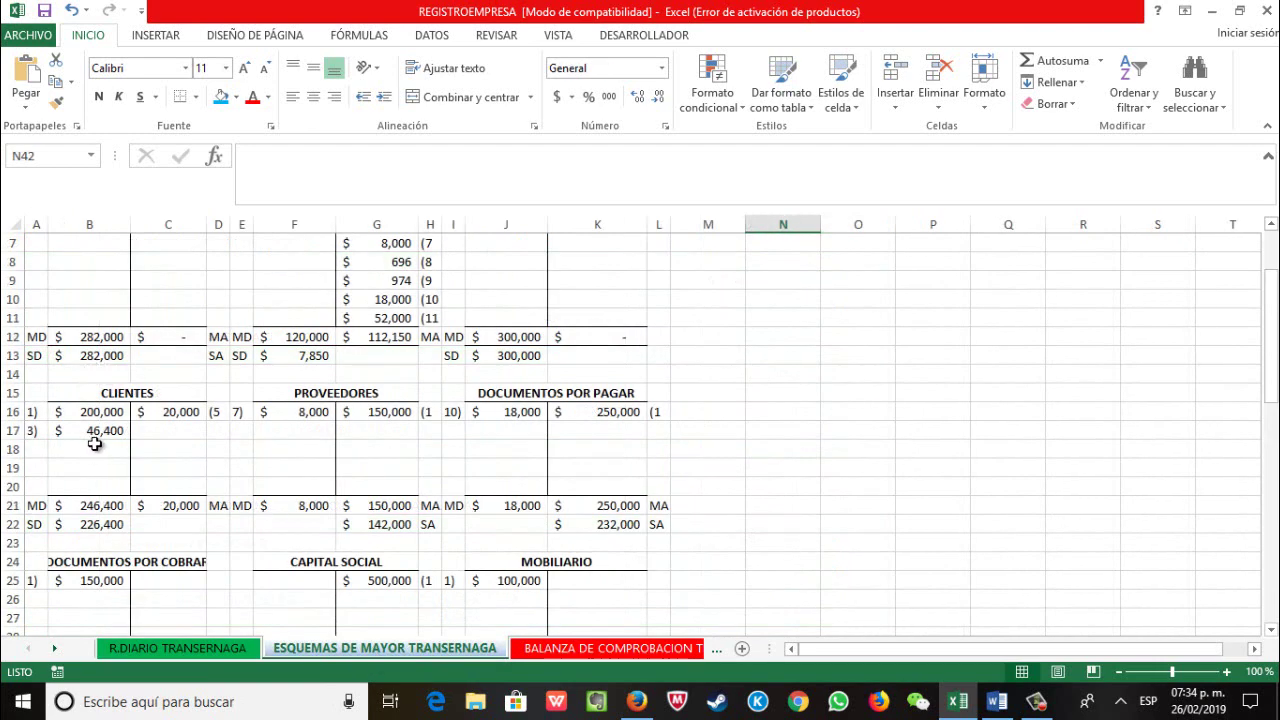
{"action": "left_click", "coordinate": [208, 652]}
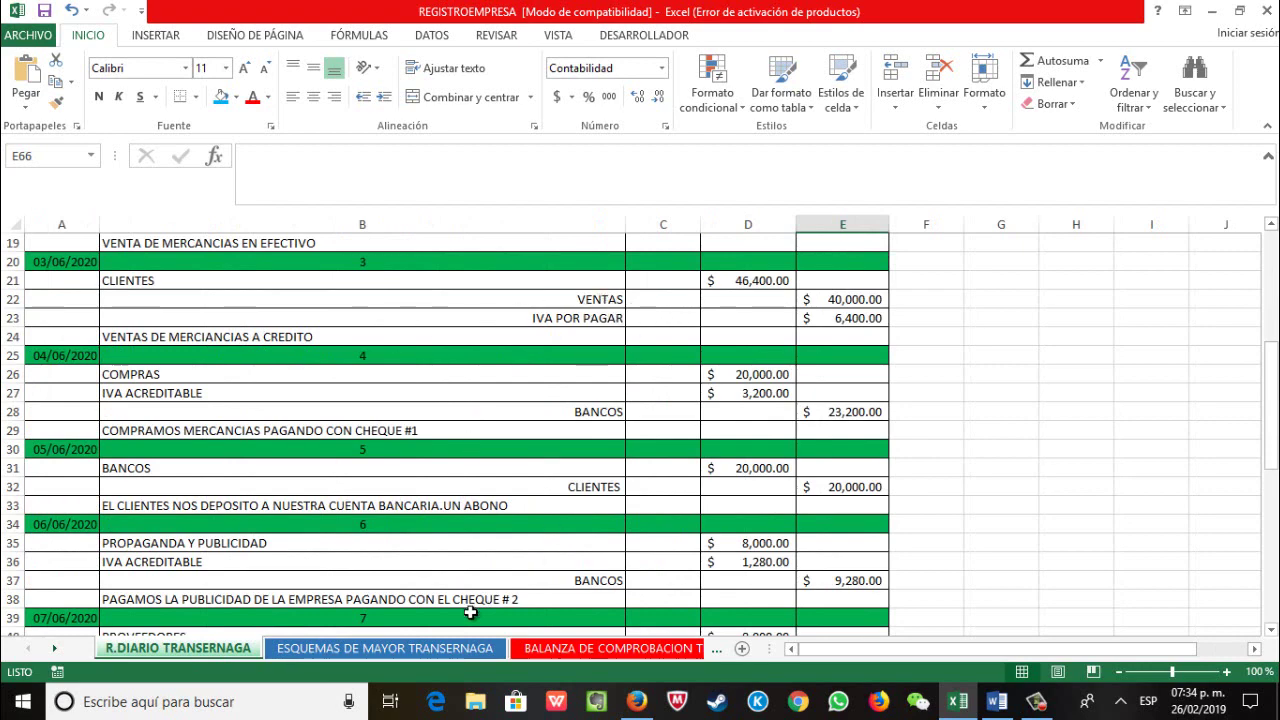
Step: Compare the Ventas and IVA por pagar credits of journal entry 3 with their T-accounts, returning to the journal
{"action": "left_click", "coordinate": [455, 652]}
{"action": "scroll", "coordinate": [380, 491], "scroll_direction": "down", "scroll_amount": 8}
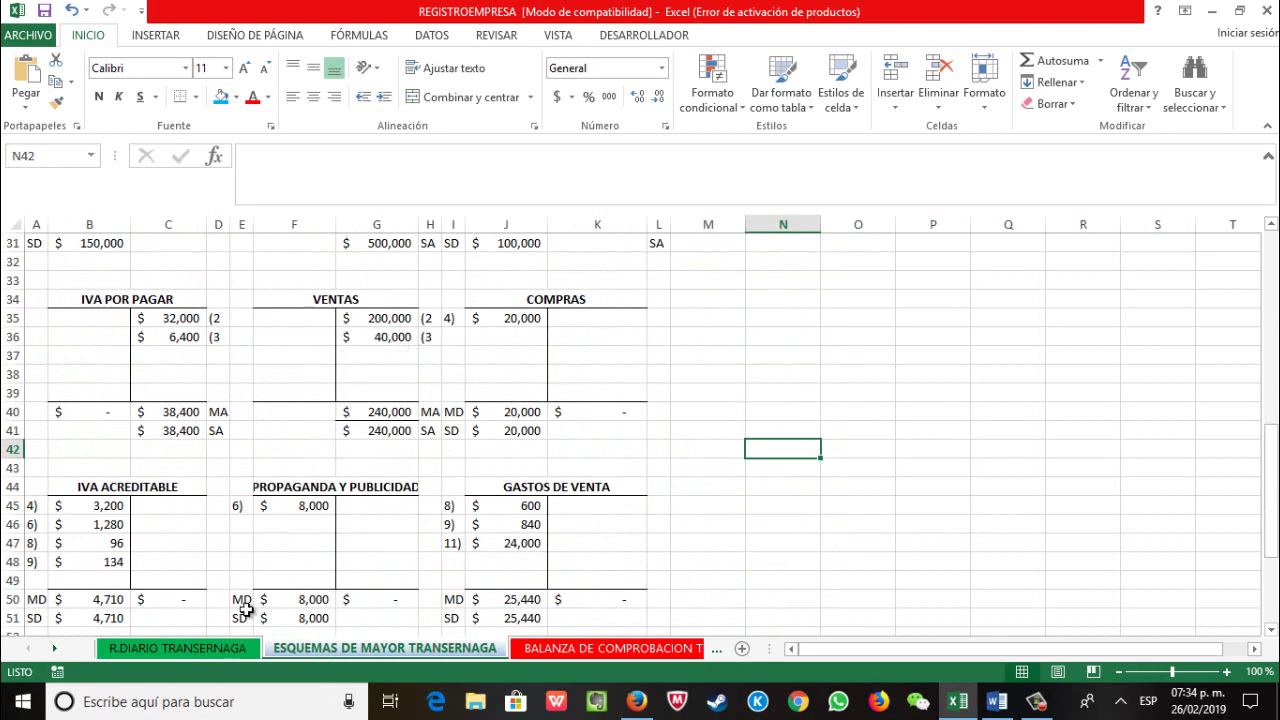
{"action": "left_click", "coordinate": [214, 650]}
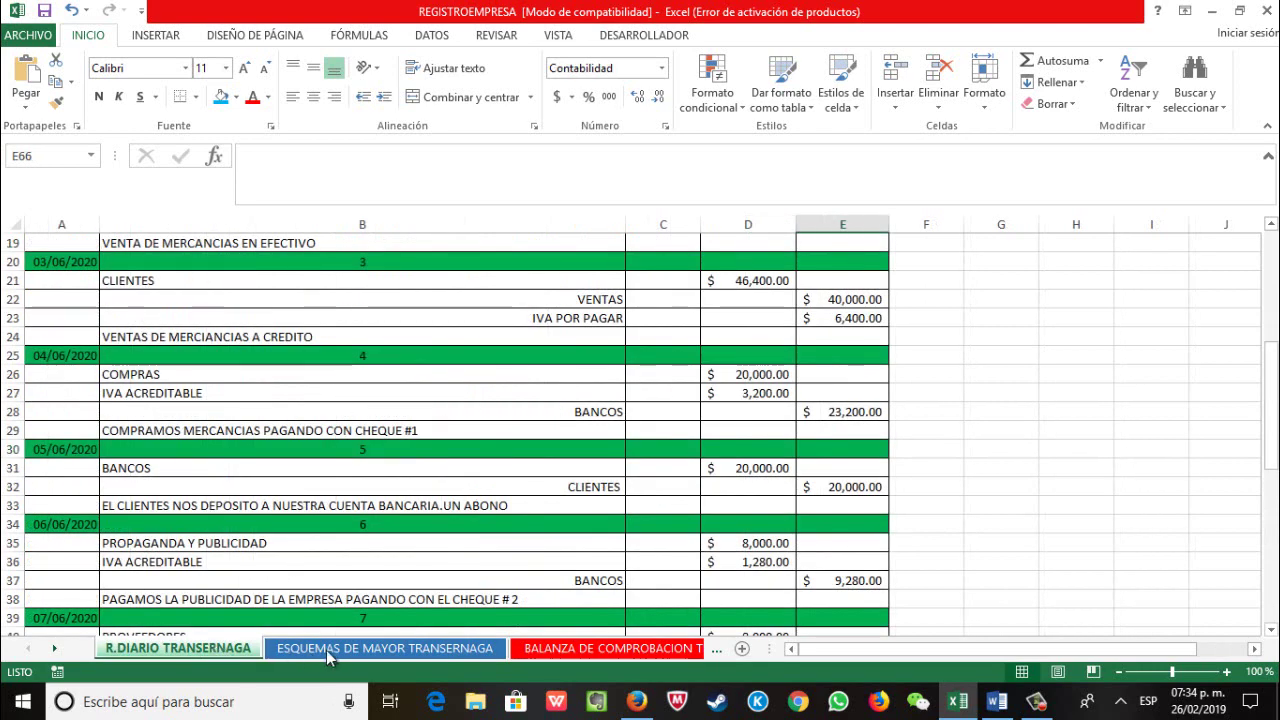
{"action": "left_click", "coordinate": [362, 655]}
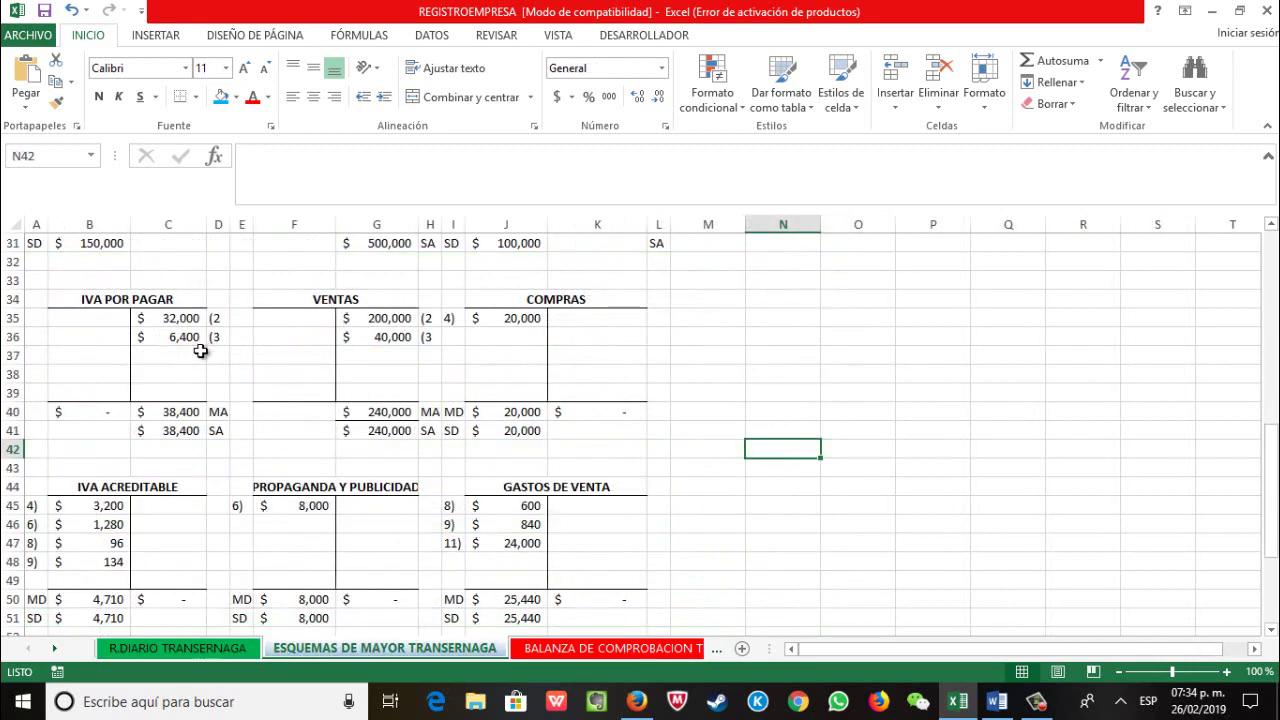
{"action": "left_click", "coordinate": [215, 650]}
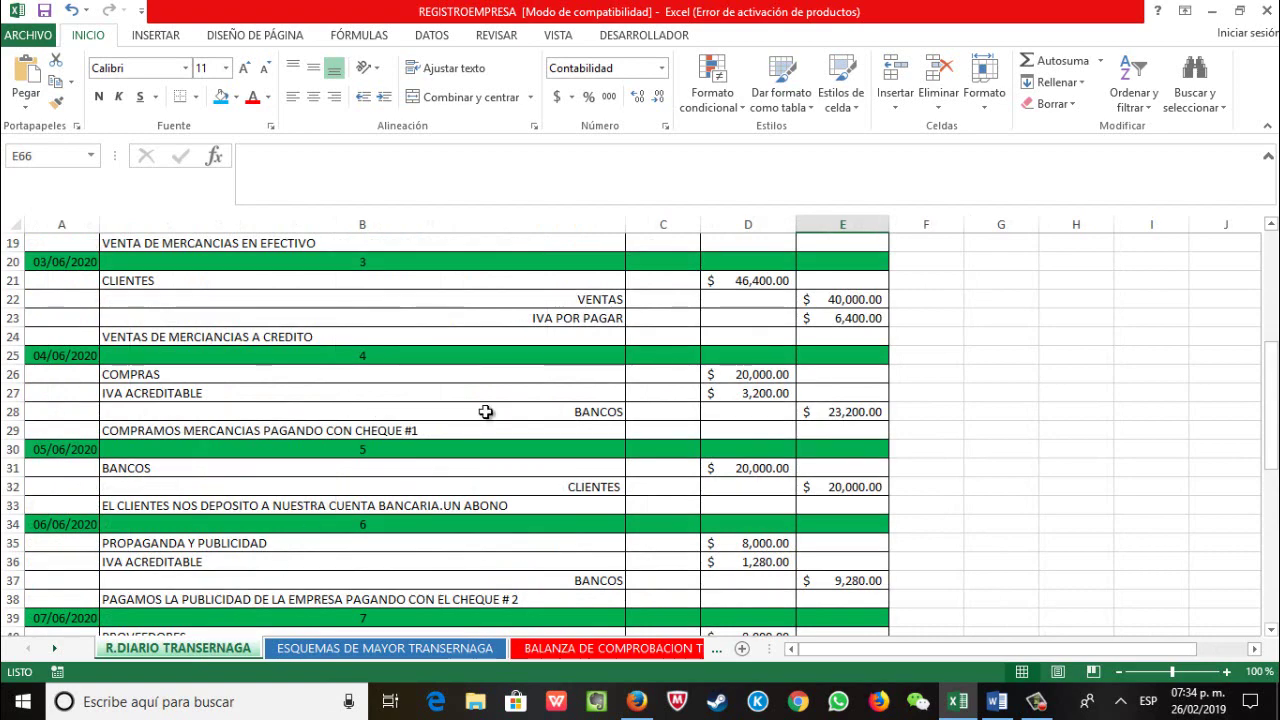
Step: Compare the Compras debit of journal entry 4 with line 4 of the Compras T-account in the ledger, returning to the journal
{"action": "scroll", "coordinate": [468, 403], "scroll_direction": "down", "scroll_amount": 2}
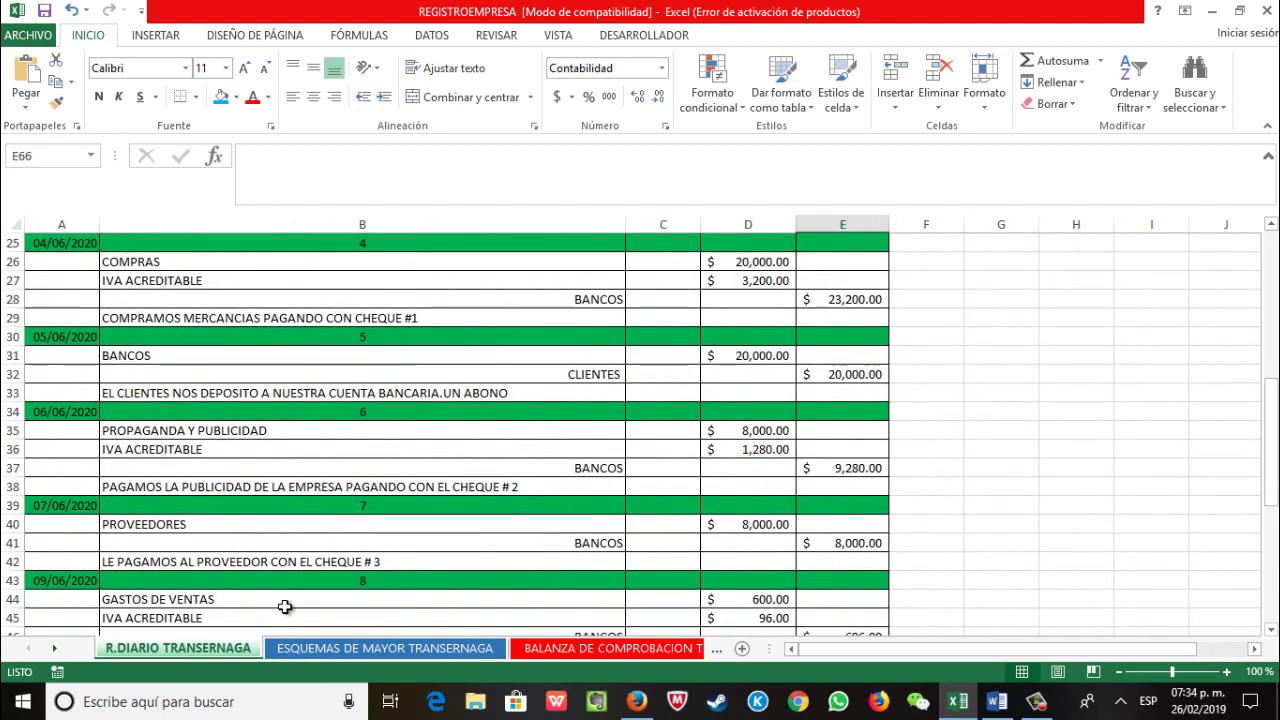
{"action": "left_click", "coordinate": [338, 650]}
{"action": "scroll", "coordinate": [330, 380], "scroll_direction": "up", "scroll_amount": 7}
{"action": "scroll", "coordinate": [334, 423], "scroll_direction": "down", "scroll_amount": 3}
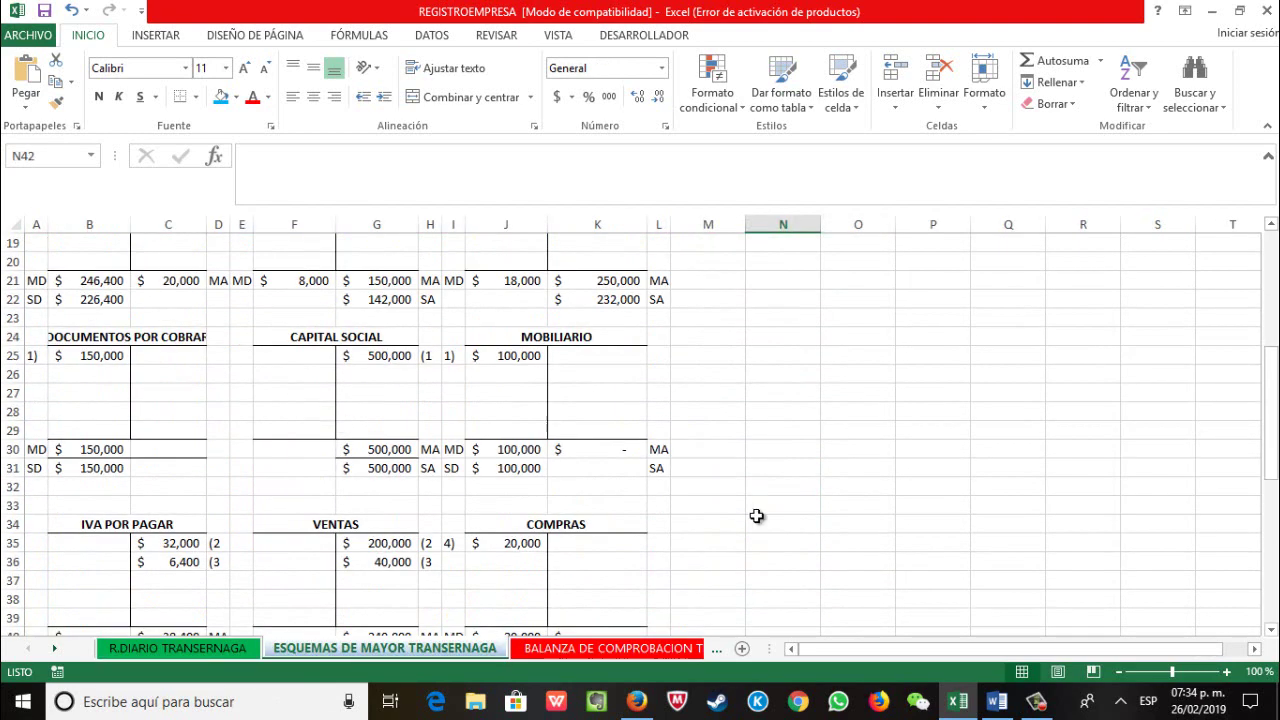
{"action": "scroll", "coordinate": [556, 380], "scroll_direction": "down", "scroll_amount": 3}
{"action": "scroll", "coordinate": [500, 491], "scroll_direction": "down", "scroll_amount": 1}
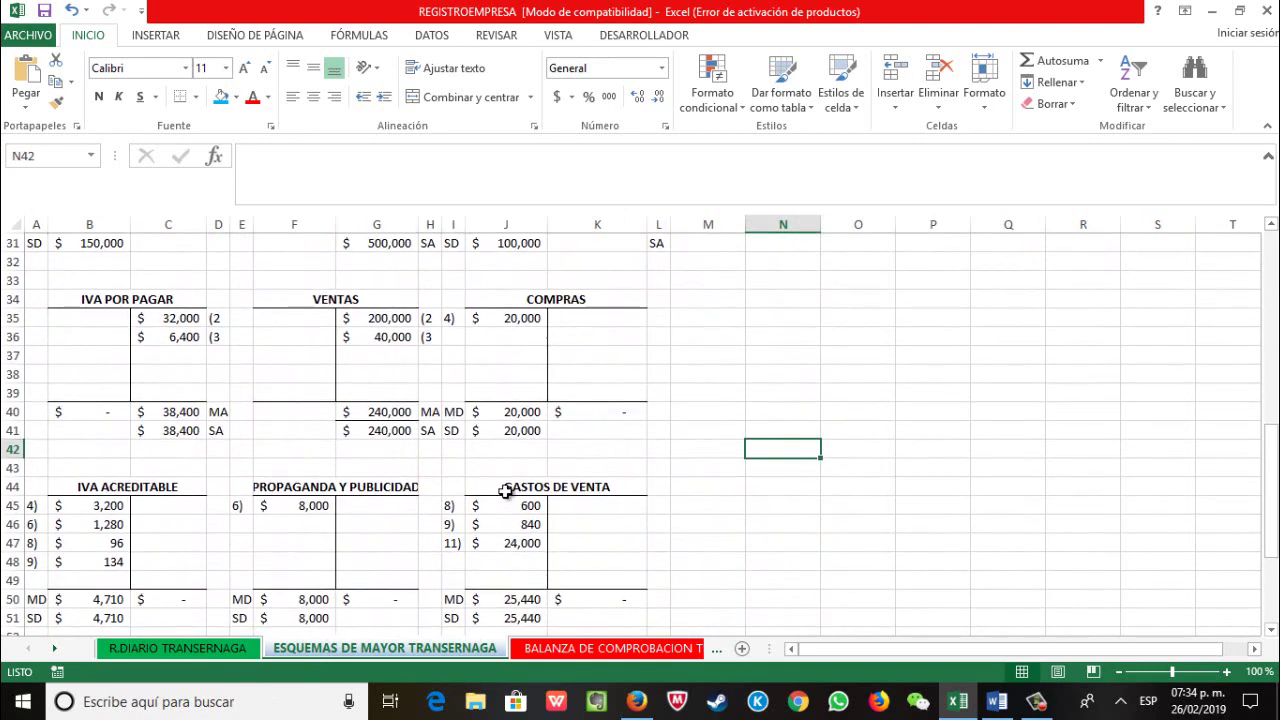
{"action": "left_click", "coordinate": [182, 652]}
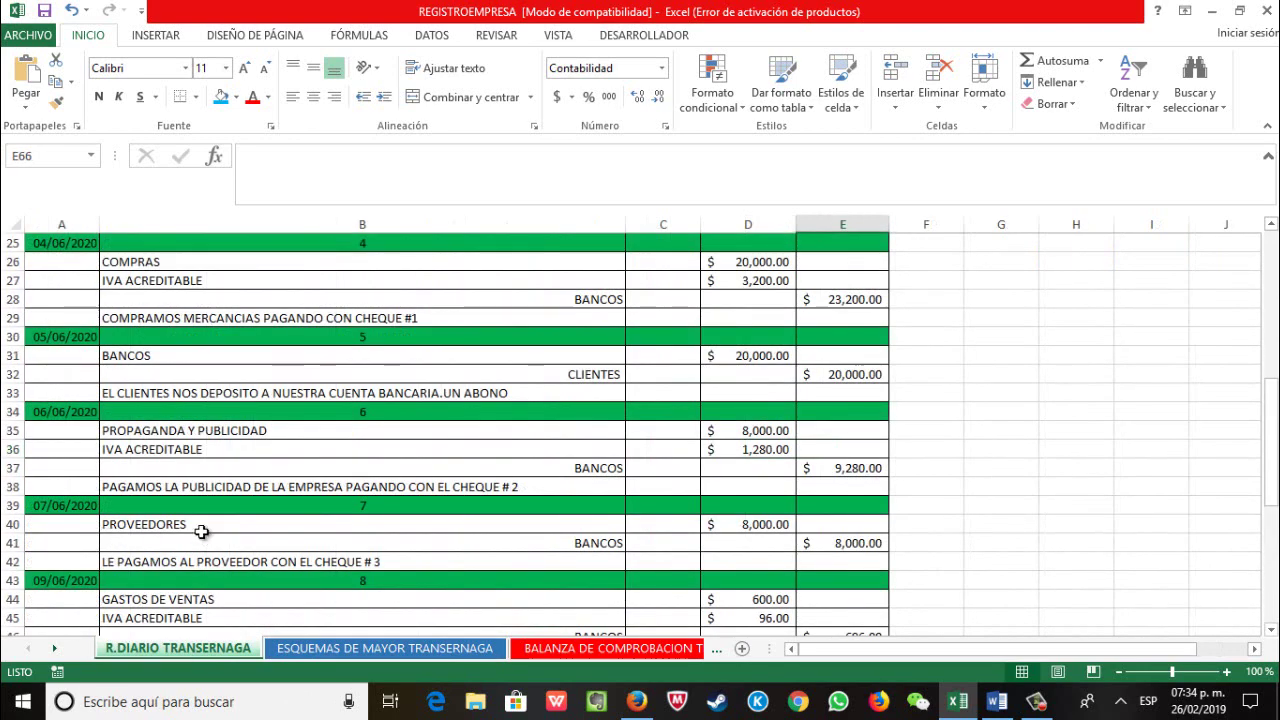
Step: Compare the IVA acreditable debit and Bancos credit of journal entry 4 with their ledger T-accounts, returning to the journal
{"action": "left_click", "coordinate": [398, 652]}
{"action": "scroll", "coordinate": [200, 495], "scroll_direction": "down", "scroll_amount": 1}
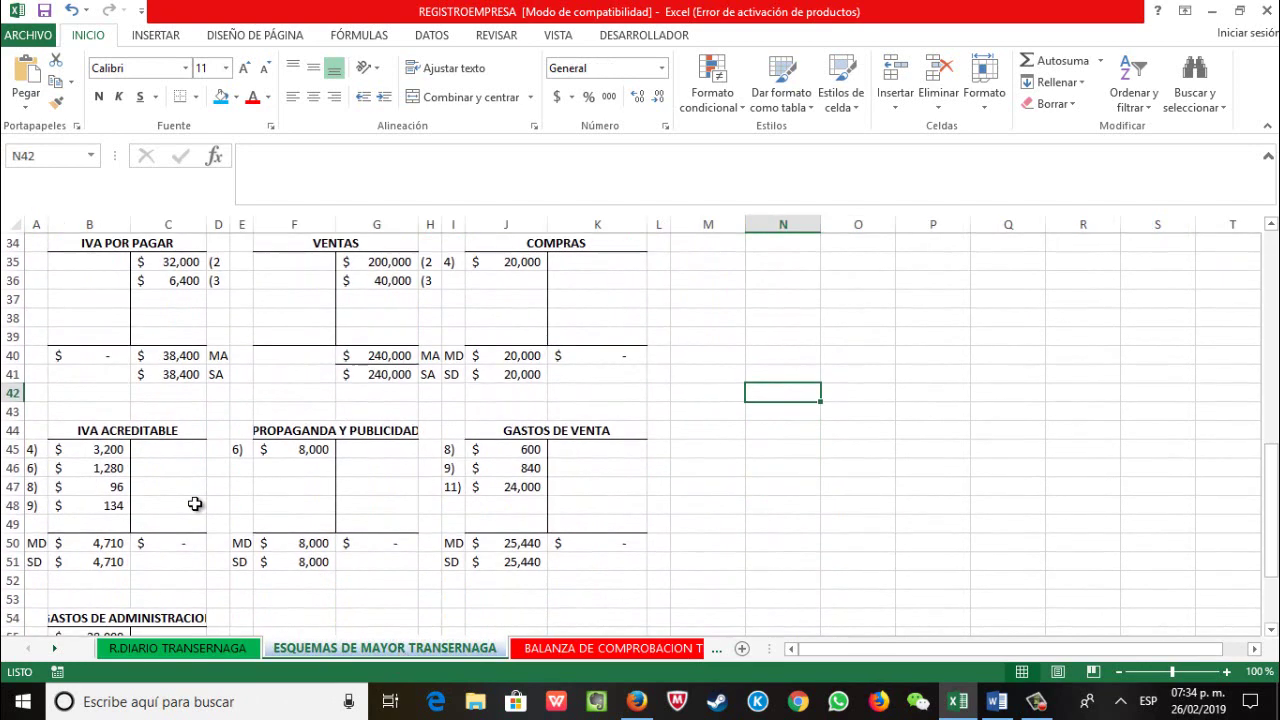
{"action": "left_click", "coordinate": [190, 652]}
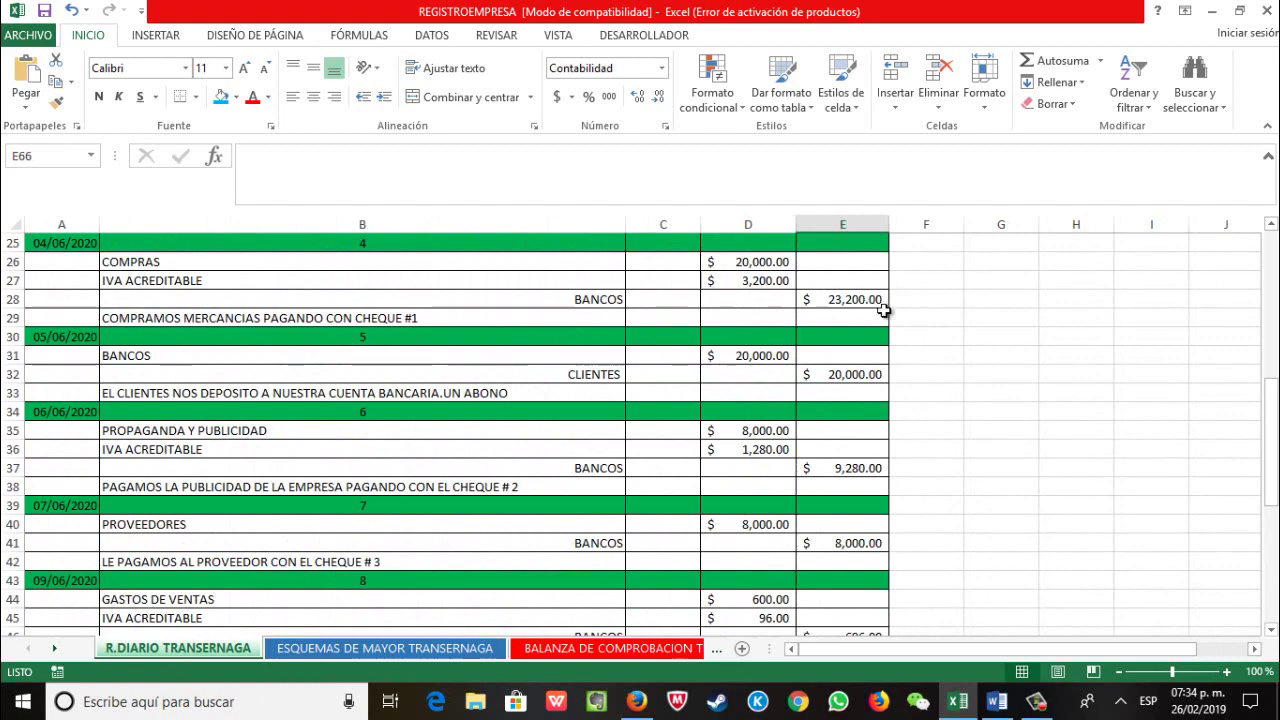
{"action": "left_click", "coordinate": [372, 650]}
{"action": "scroll", "coordinate": [390, 560], "scroll_direction": "up", "scroll_amount": 11}
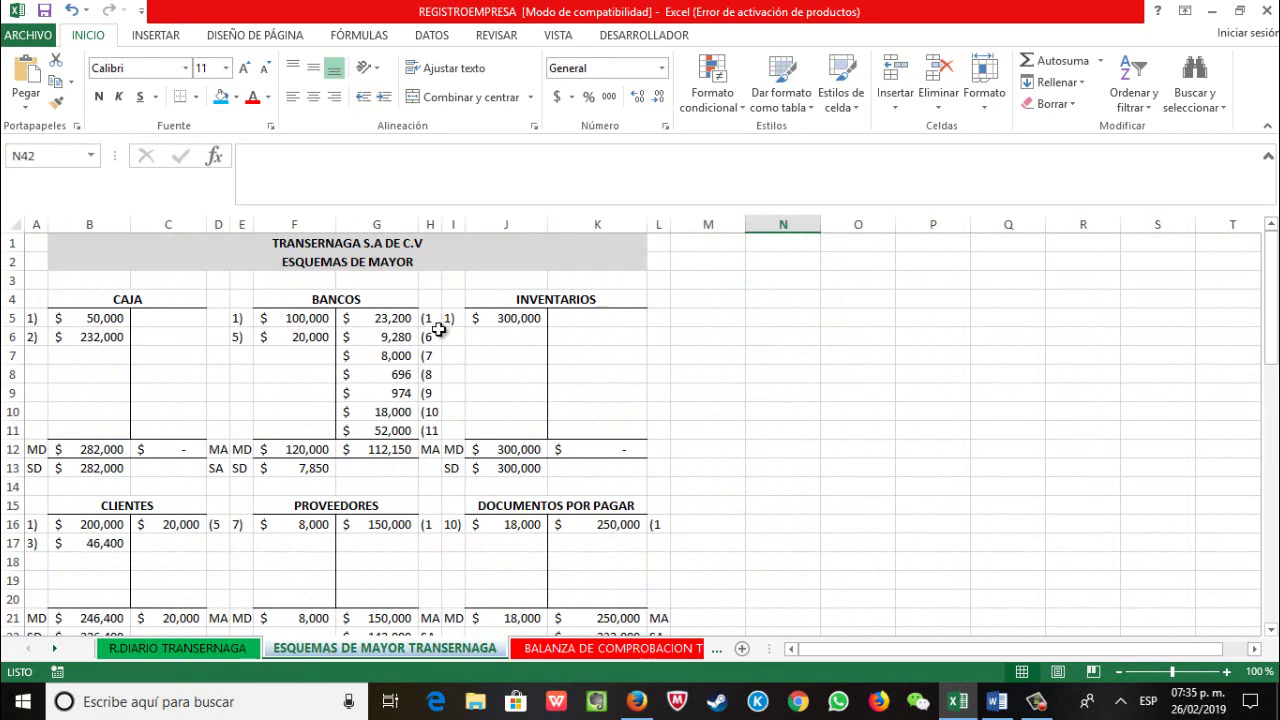
{"action": "left_click", "coordinate": [222, 652]}
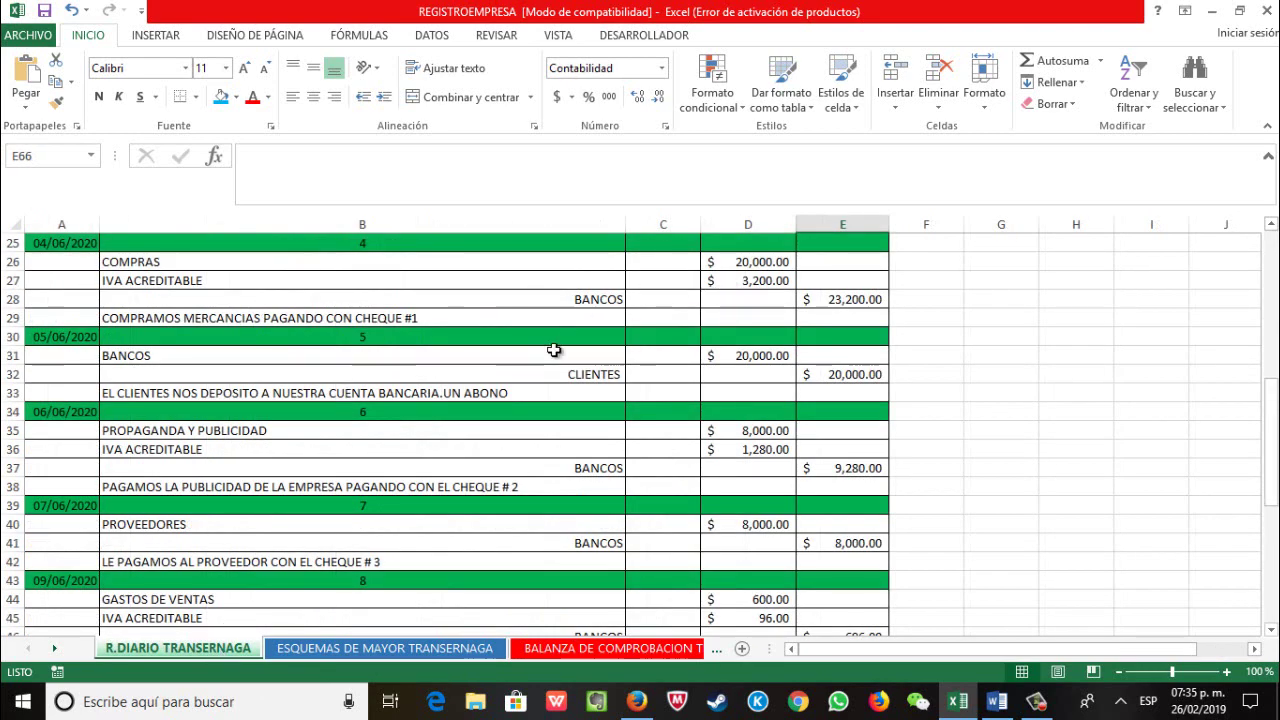
Step: Correct the entry reference beside the 23,200 credit in the ledger's Bancos T-account to "(4" in cell H5
{"action": "left_click", "coordinate": [381, 649]}
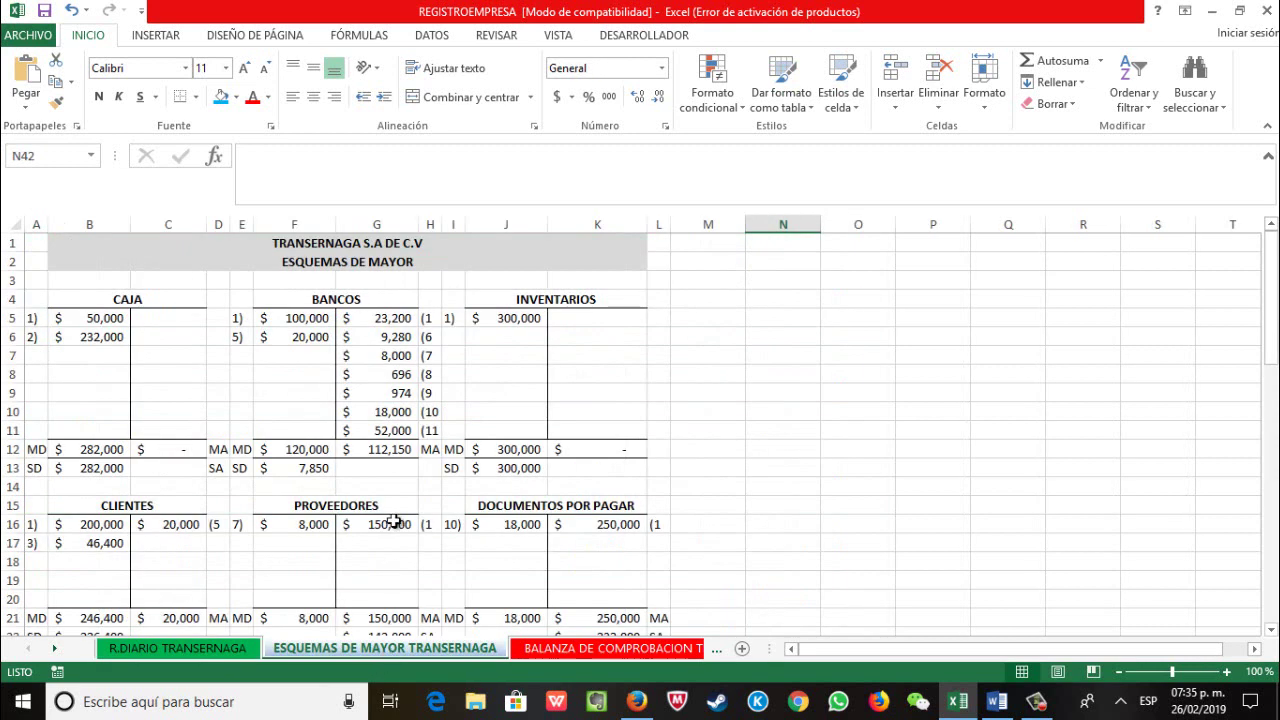
{"action": "left_click", "coordinate": [430, 319]}
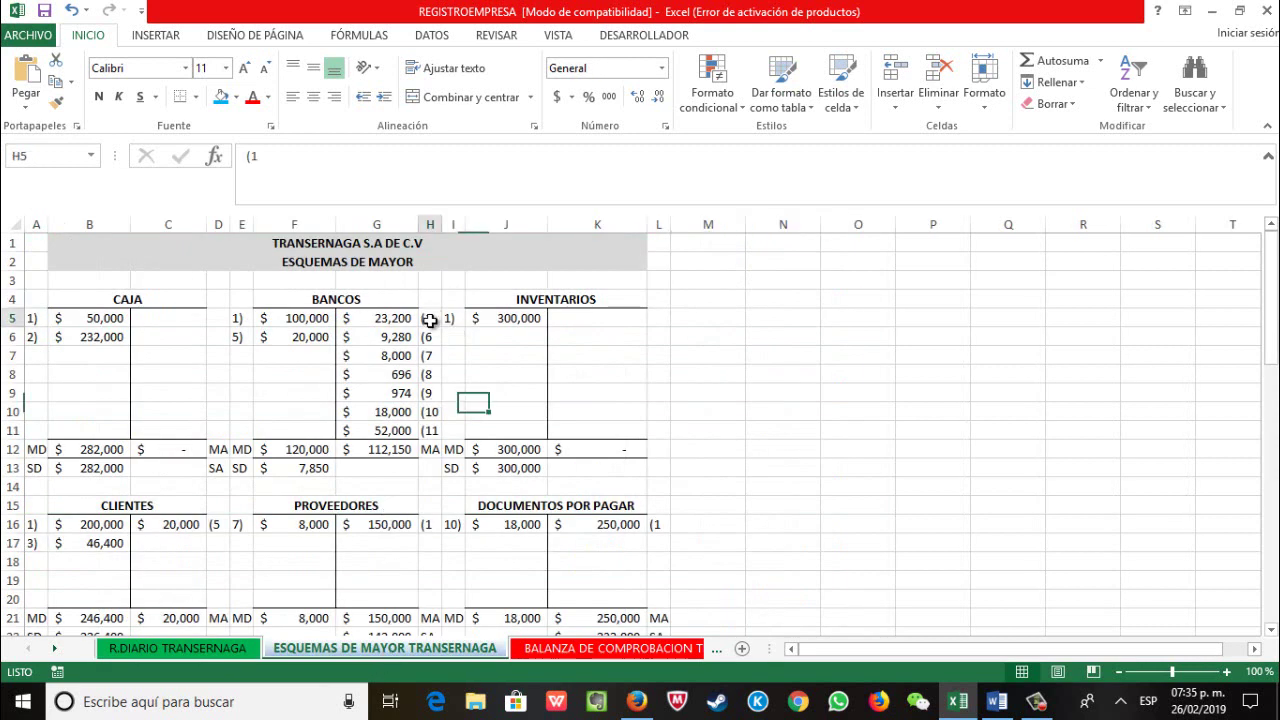
{"action": "left_click", "coordinate": [256, 155]}
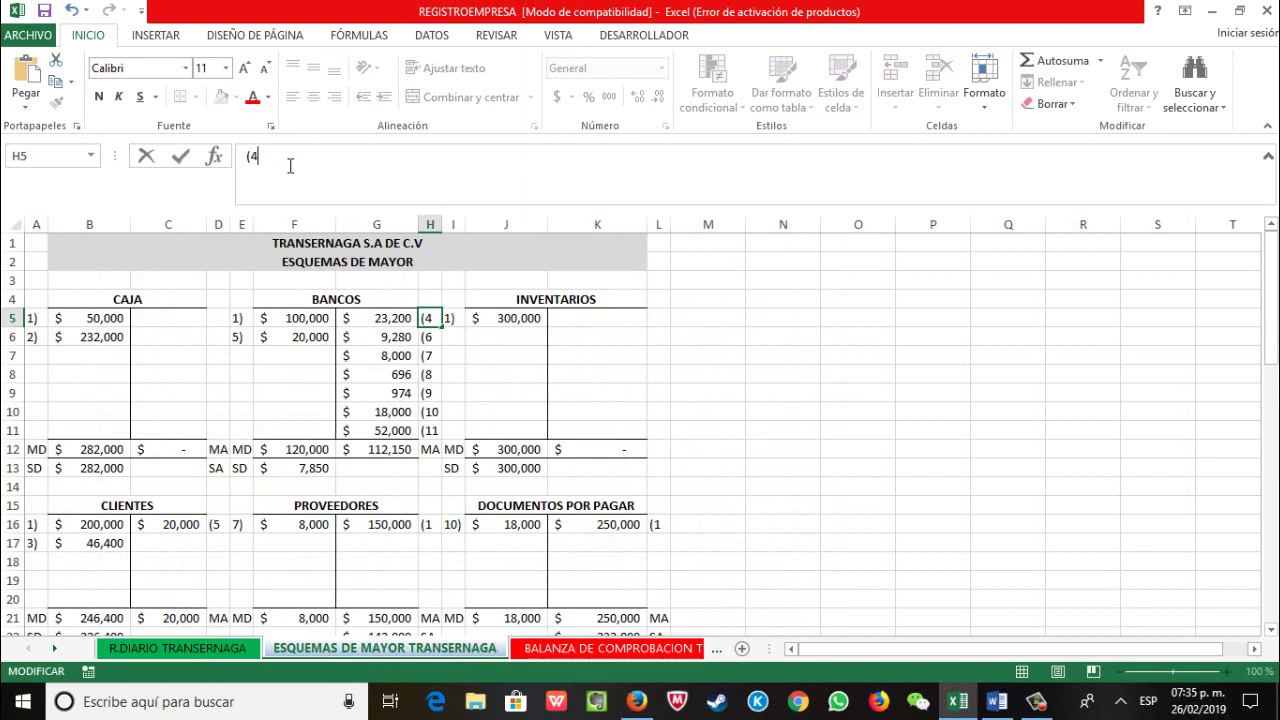
{"action": "left_click", "coordinate": [594, 394]}
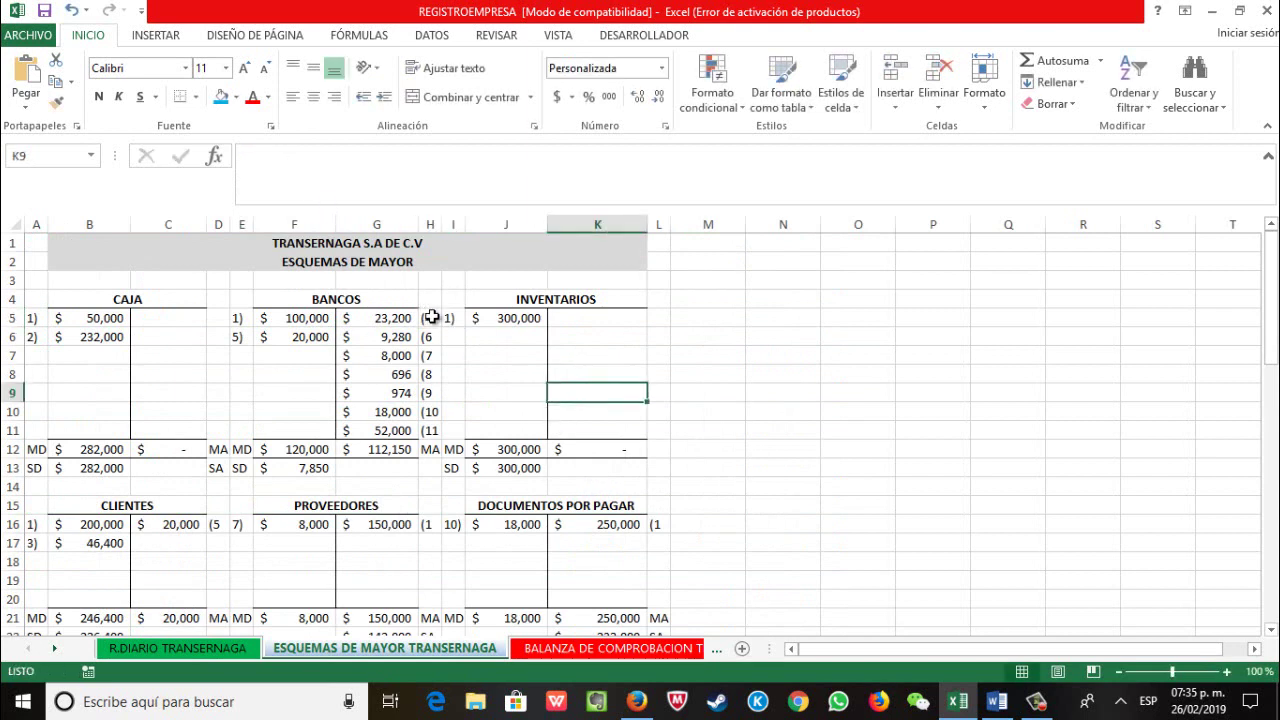
Step: Review the journal from the opening entry through entry 5, the customer's bank deposit
{"action": "left_click", "coordinate": [208, 656]}
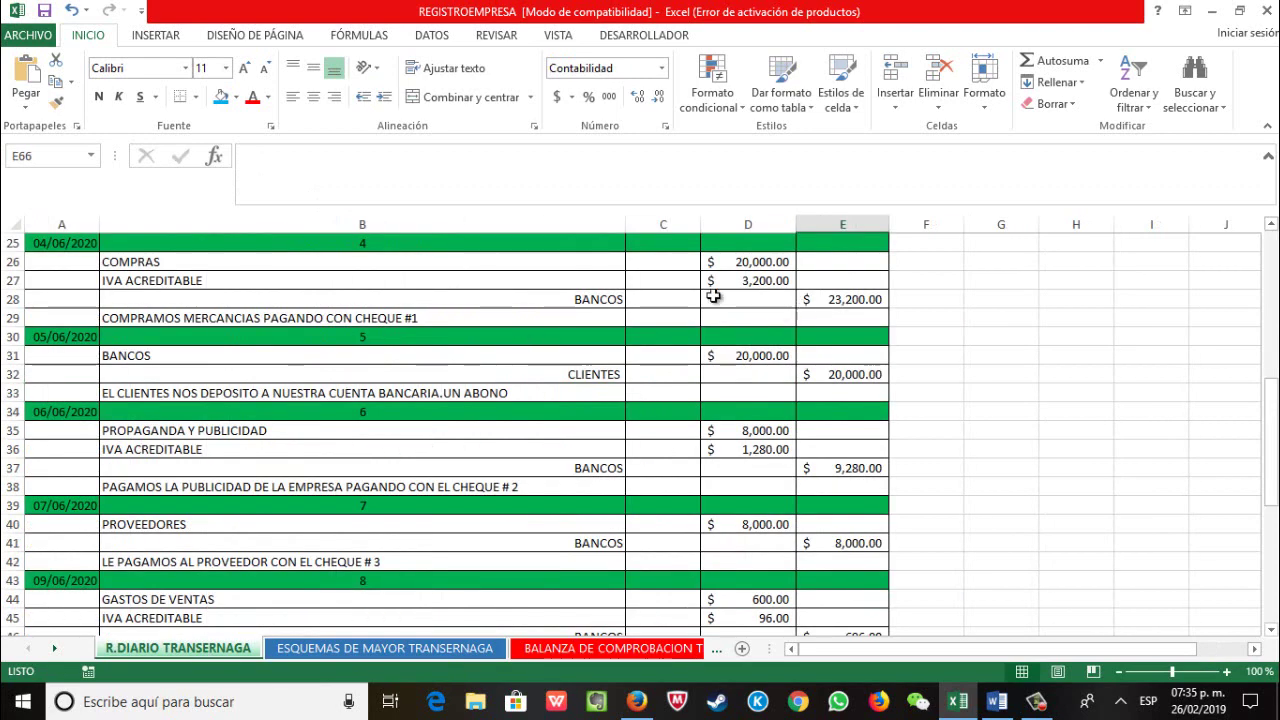
{"action": "scroll", "coordinate": [853, 311], "scroll_direction": "up", "scroll_amount": 8}
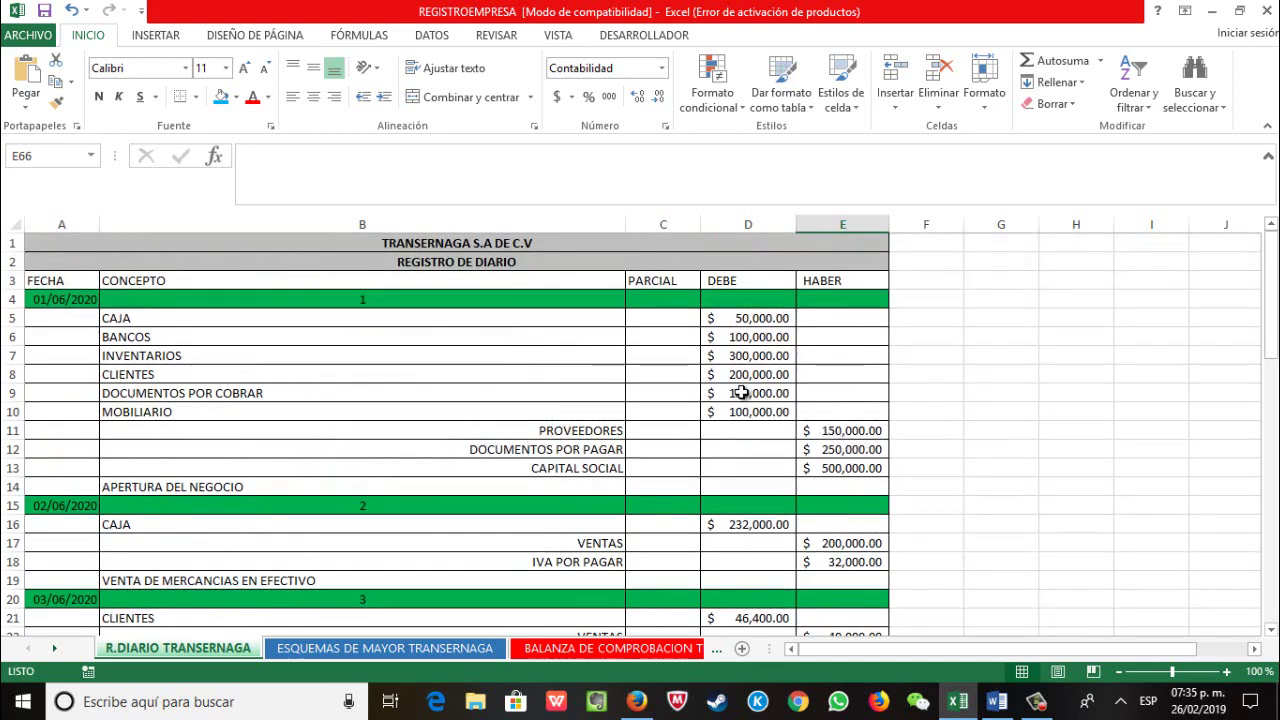
{"action": "scroll", "coordinate": [738, 392], "scroll_direction": "down", "scroll_amount": 11}
{"action": "scroll", "coordinate": [690, 394], "scroll_direction": "up", "scroll_amount": 2}
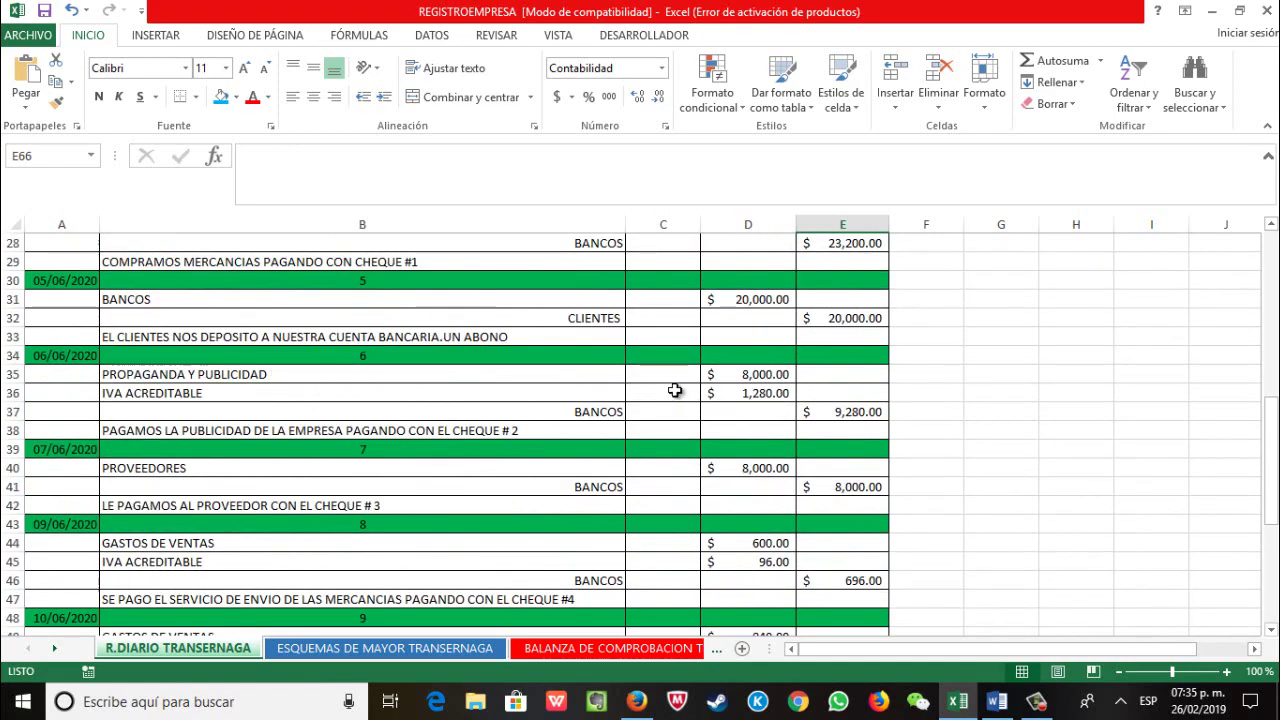
{"action": "scroll", "coordinate": [520, 363], "scroll_direction": "up", "scroll_amount": 1}
{"action": "scroll", "coordinate": [578, 340], "scroll_direction": "down", "scroll_amount": 1}
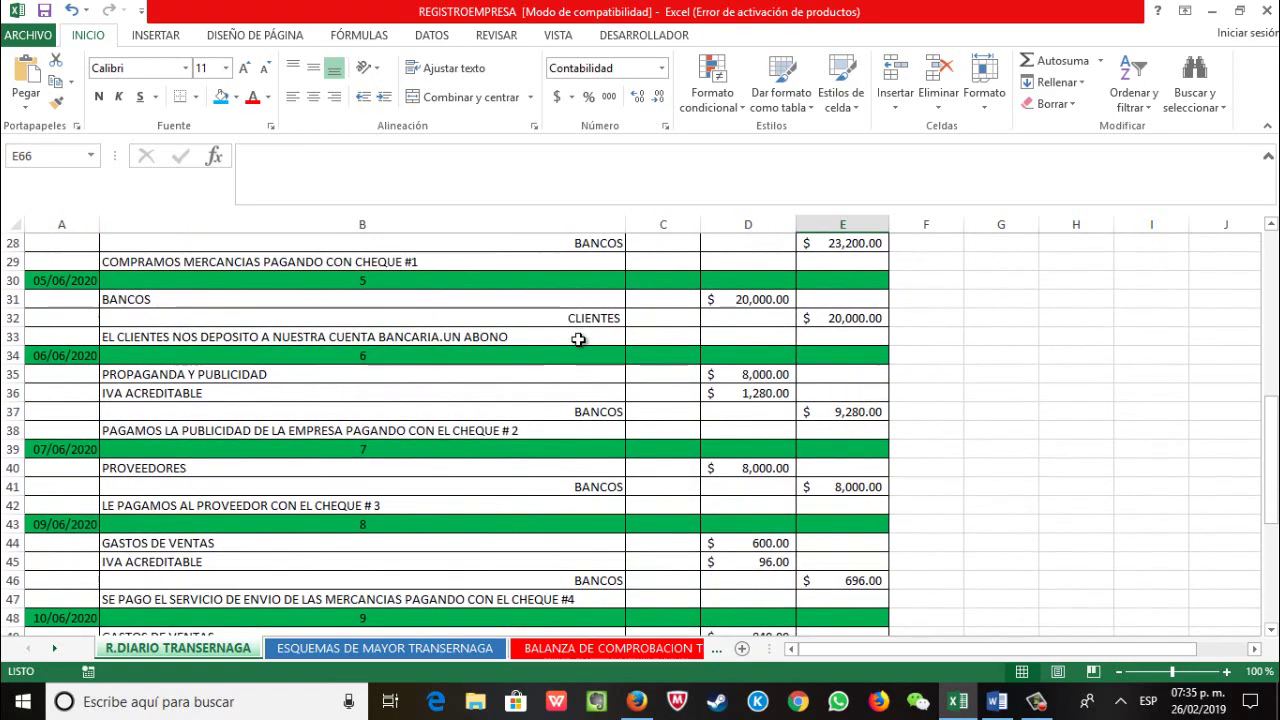
{"action": "scroll", "coordinate": [689, 483], "scroll_direction": "down", "scroll_amount": 1}
{"action": "scroll", "coordinate": [679, 470], "scroll_direction": "up", "scroll_amount": 1}
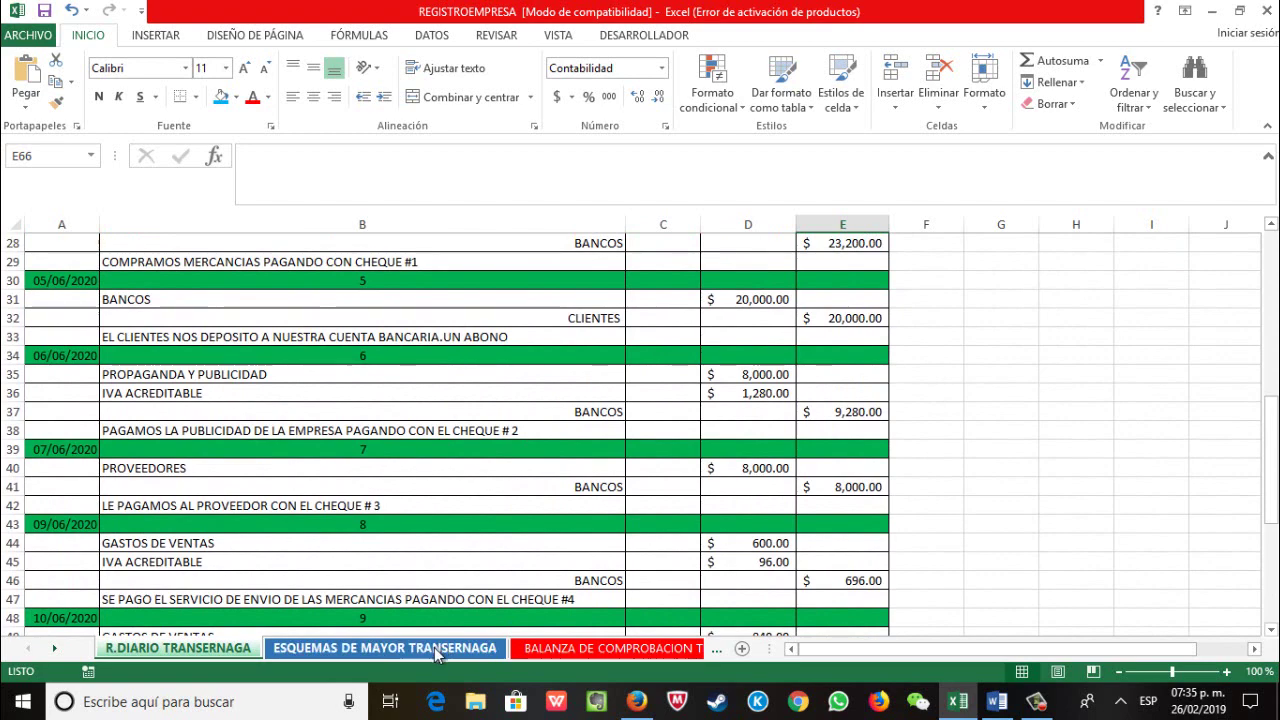
Step: Compare the Bancos debit and Clientes credit of journal entry 5 with their ledger T-accounts, returning to the journal
{"action": "left_click", "coordinate": [437, 650]}
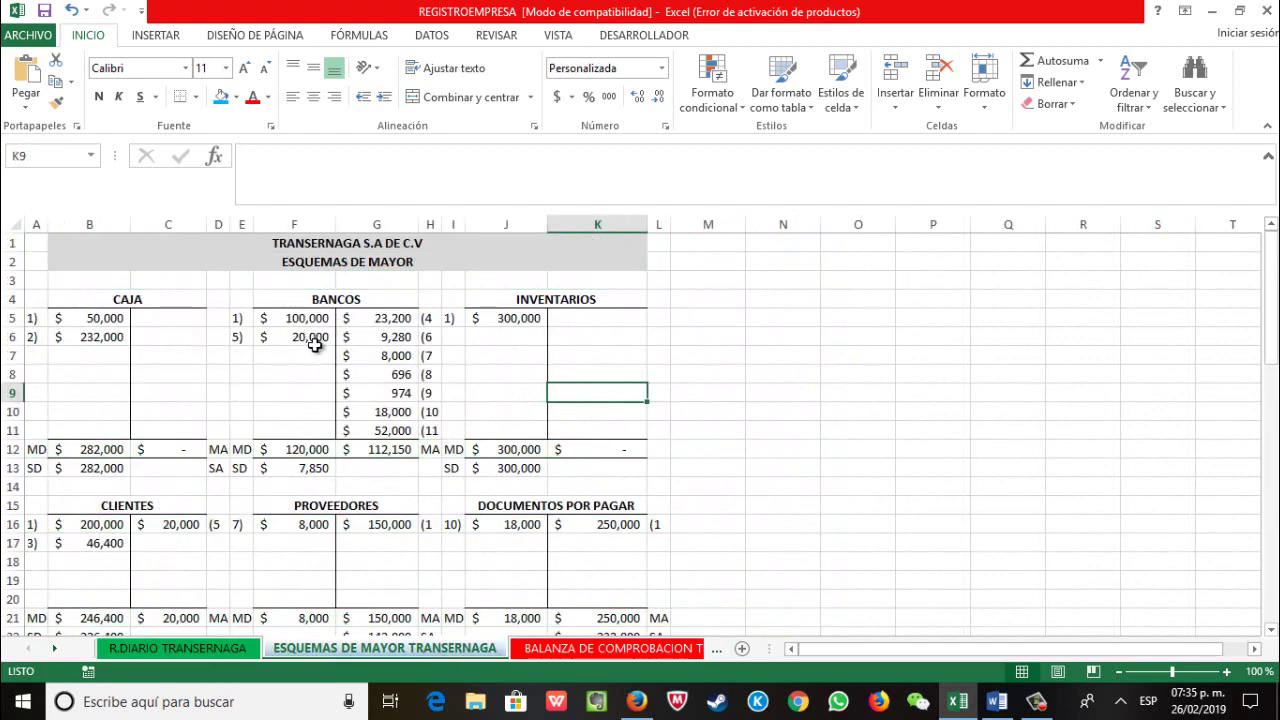
{"action": "left_click", "coordinate": [190, 648]}
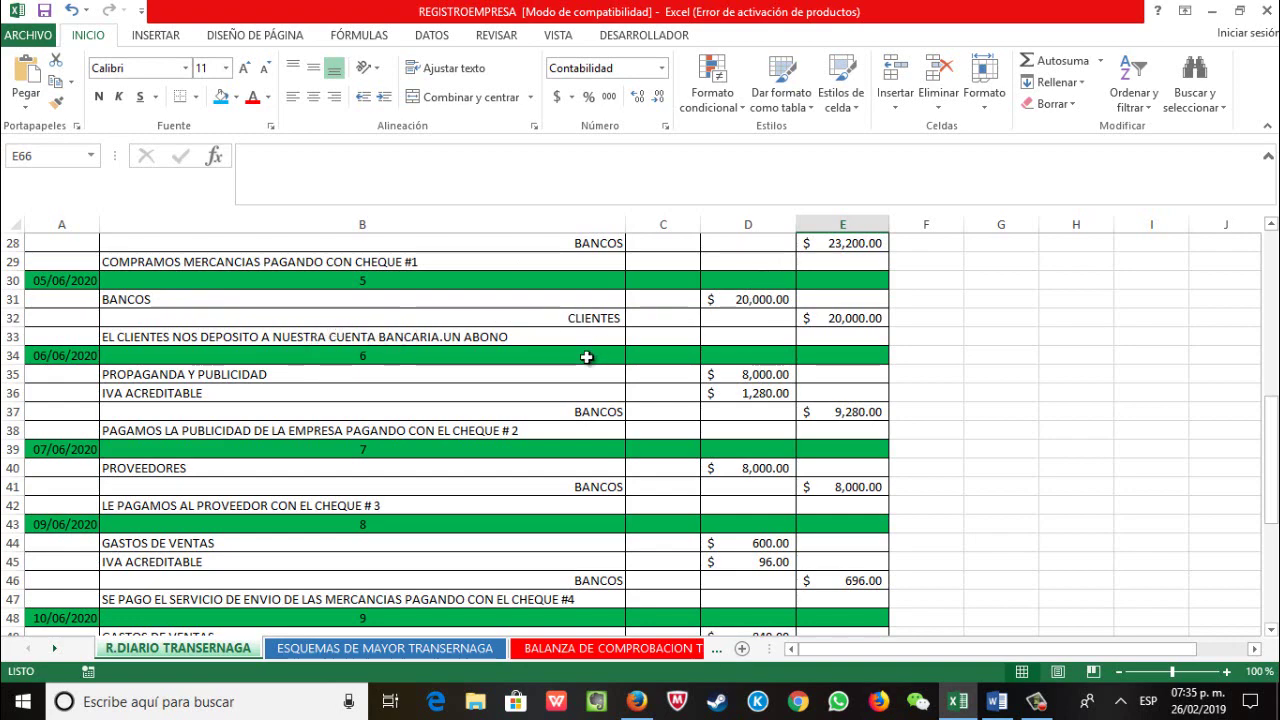
{"action": "left_click", "coordinate": [398, 652]}
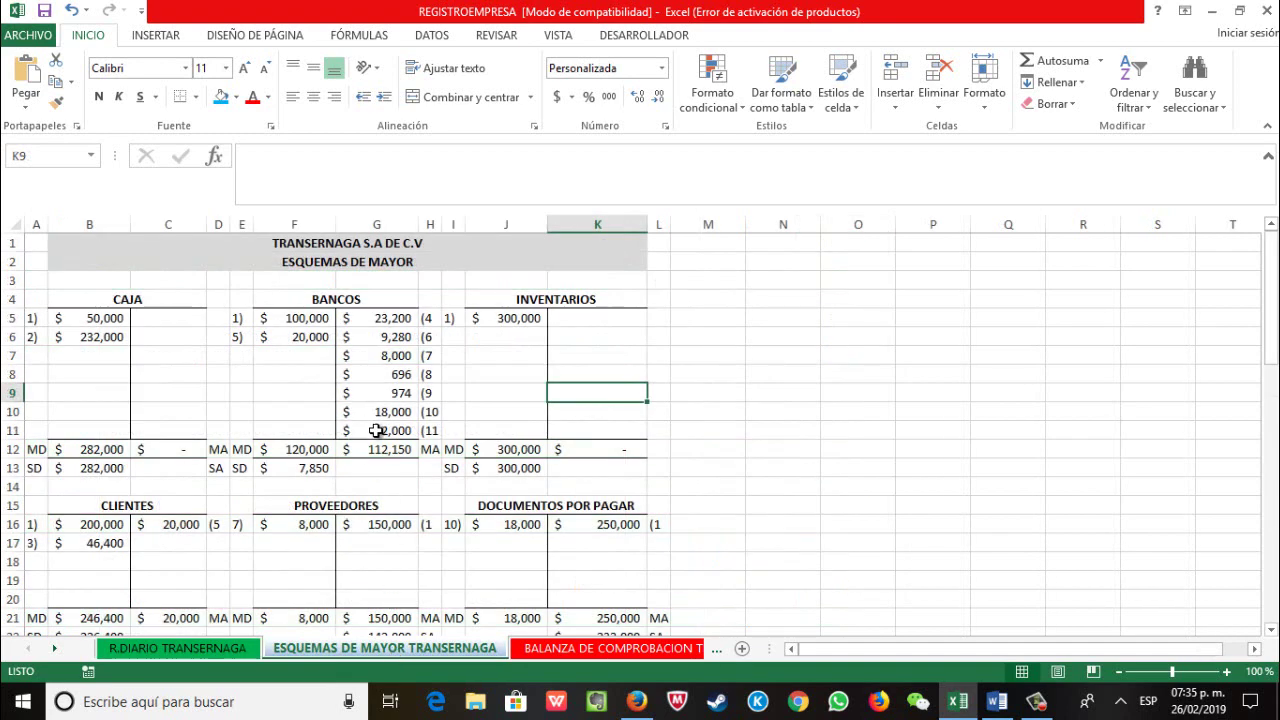
{"action": "scroll", "coordinate": [377, 430], "scroll_direction": "down", "scroll_amount": 3}
{"action": "left_click", "coordinate": [178, 648]}
Step: Compare the Propaganda y publicidad and IVA acreditable debits of journal entry 6 with their ledger T-accounts, returning to the journal
{"action": "scroll", "coordinate": [355, 428], "scroll_direction": "down", "scroll_amount": 2}
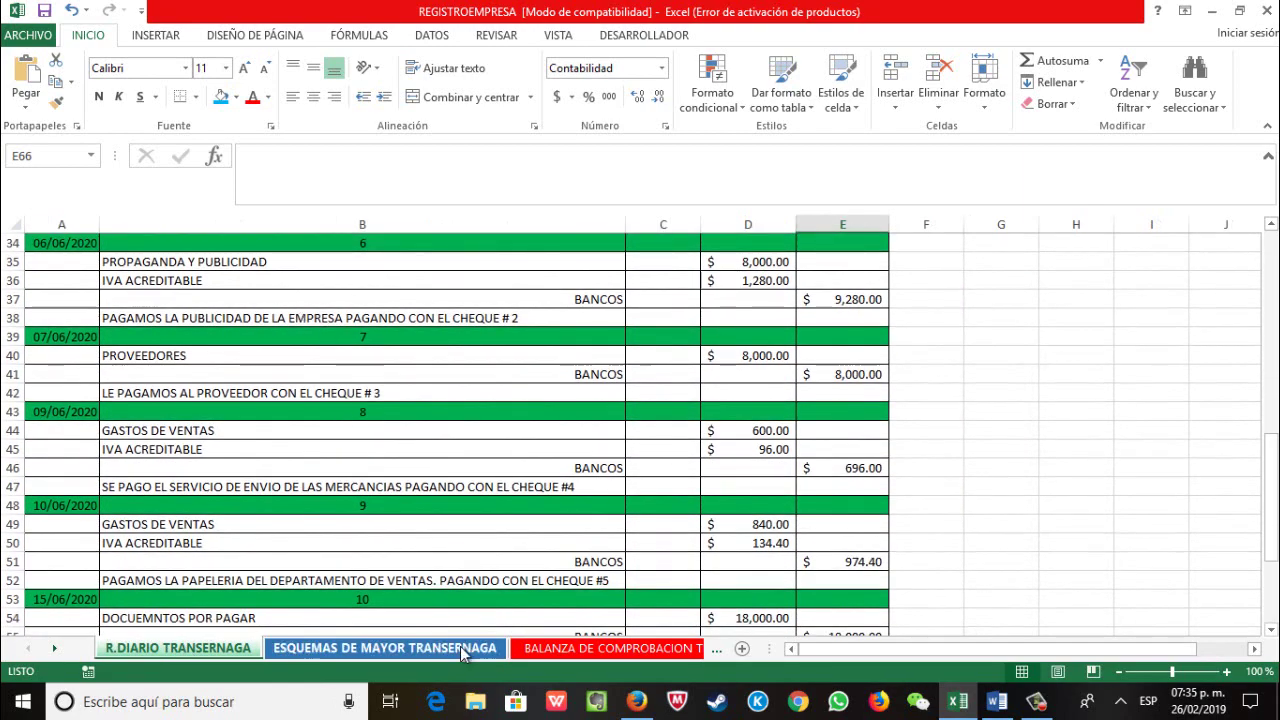
{"action": "left_click", "coordinate": [460, 648]}
{"action": "scroll", "coordinate": [522, 449], "scroll_direction": "down", "scroll_amount": 8}
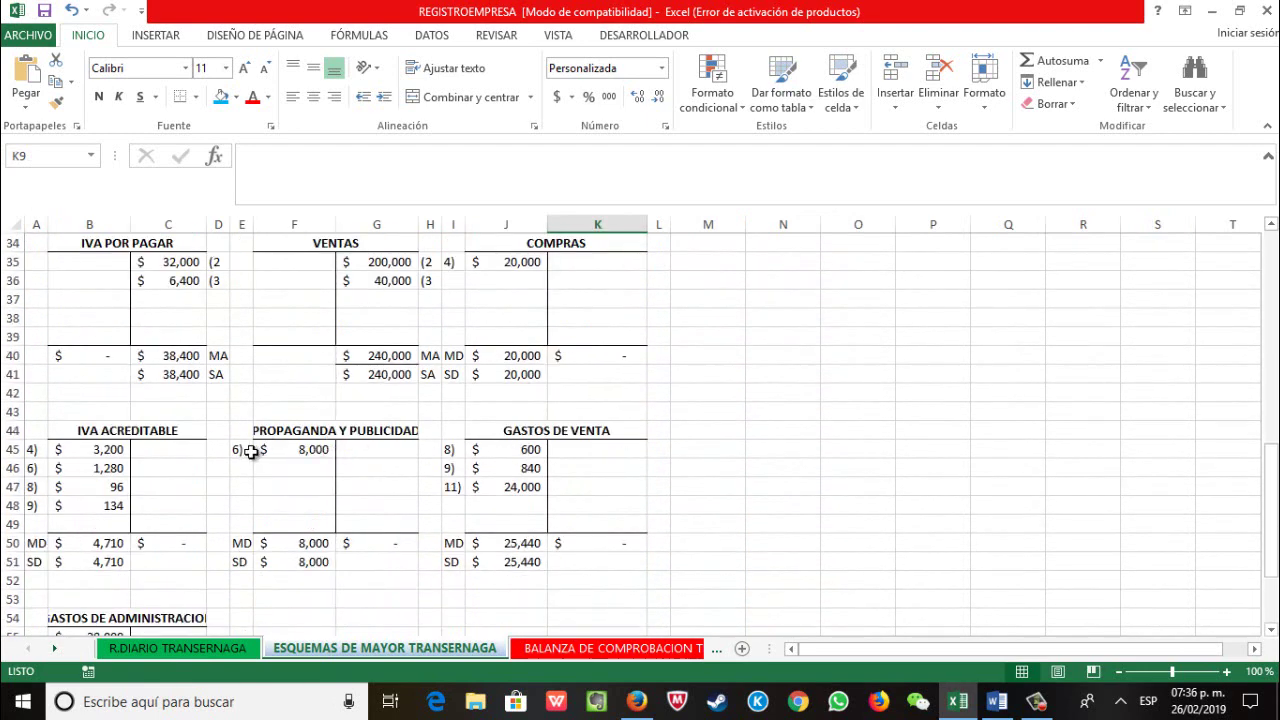
{"action": "left_click", "coordinate": [205, 651]}
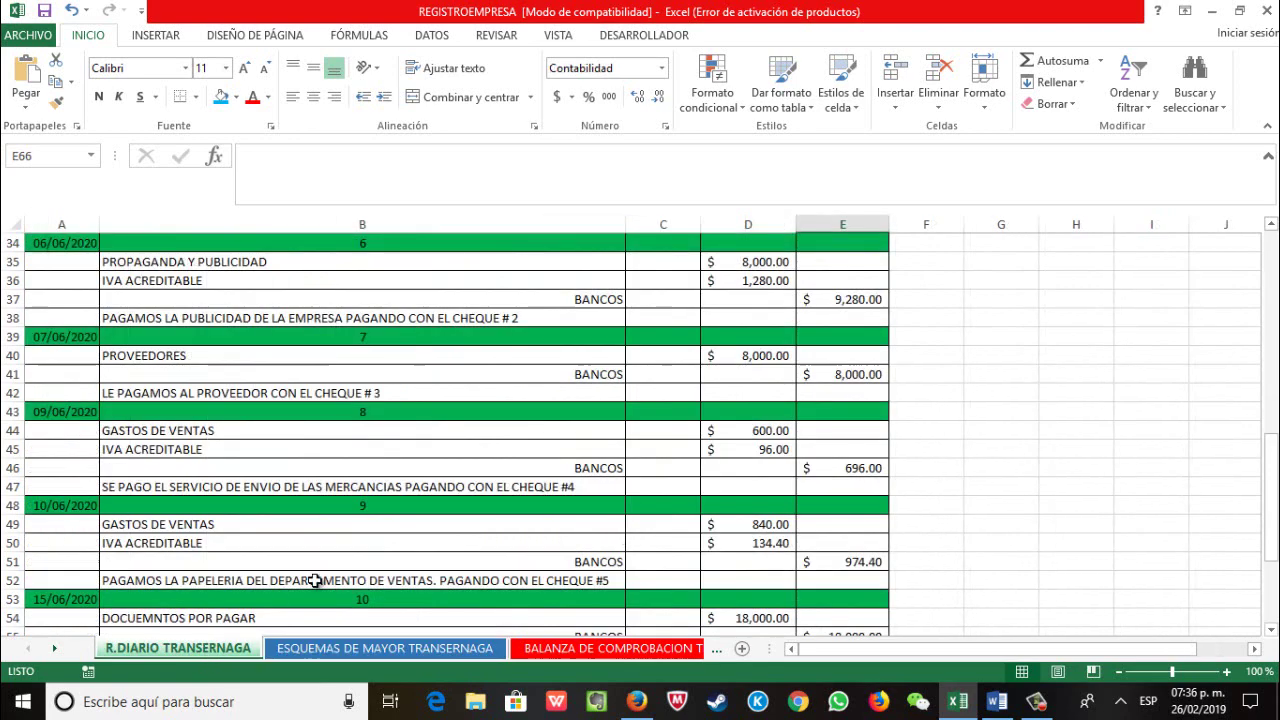
Step: Compare the Bancos credits of journal entries 6 and 7 with the Bancos T-account in the ledger, returning to the journal
{"action": "left_click", "coordinate": [457, 650]}
{"action": "scroll", "coordinate": [362, 402], "scroll_direction": "up", "scroll_amount": 11}
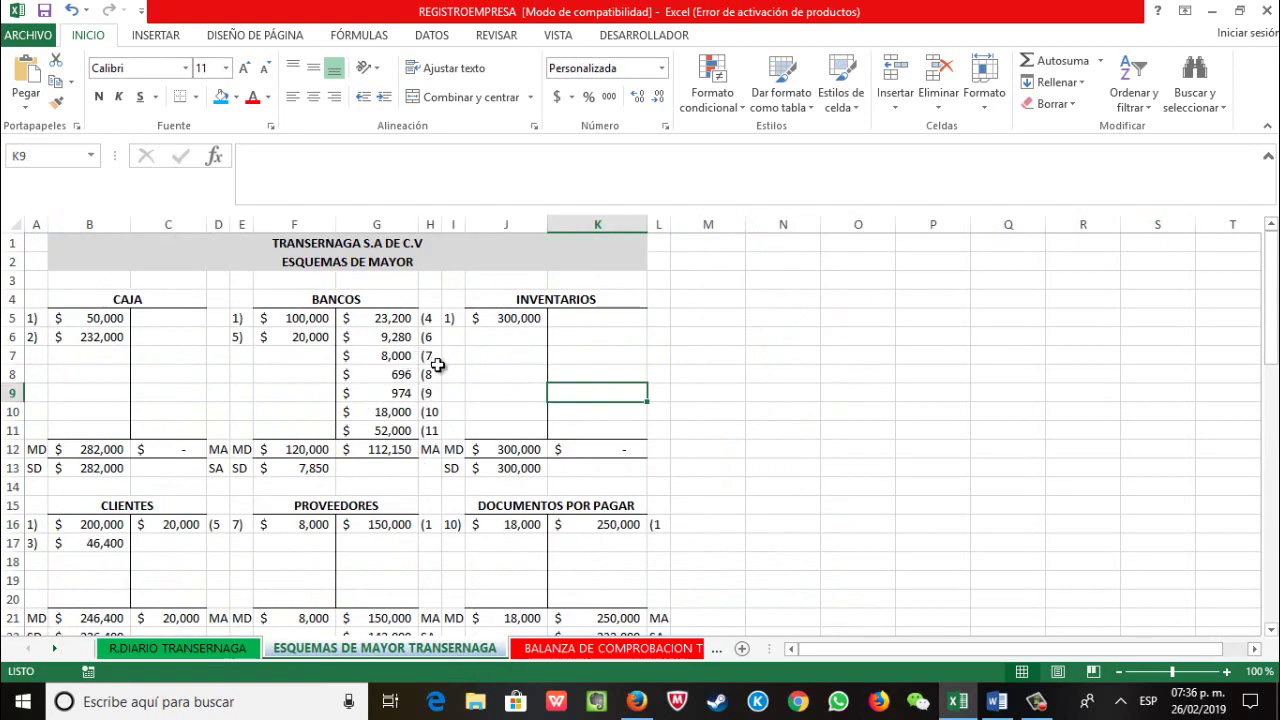
{"action": "left_click", "coordinate": [214, 652]}
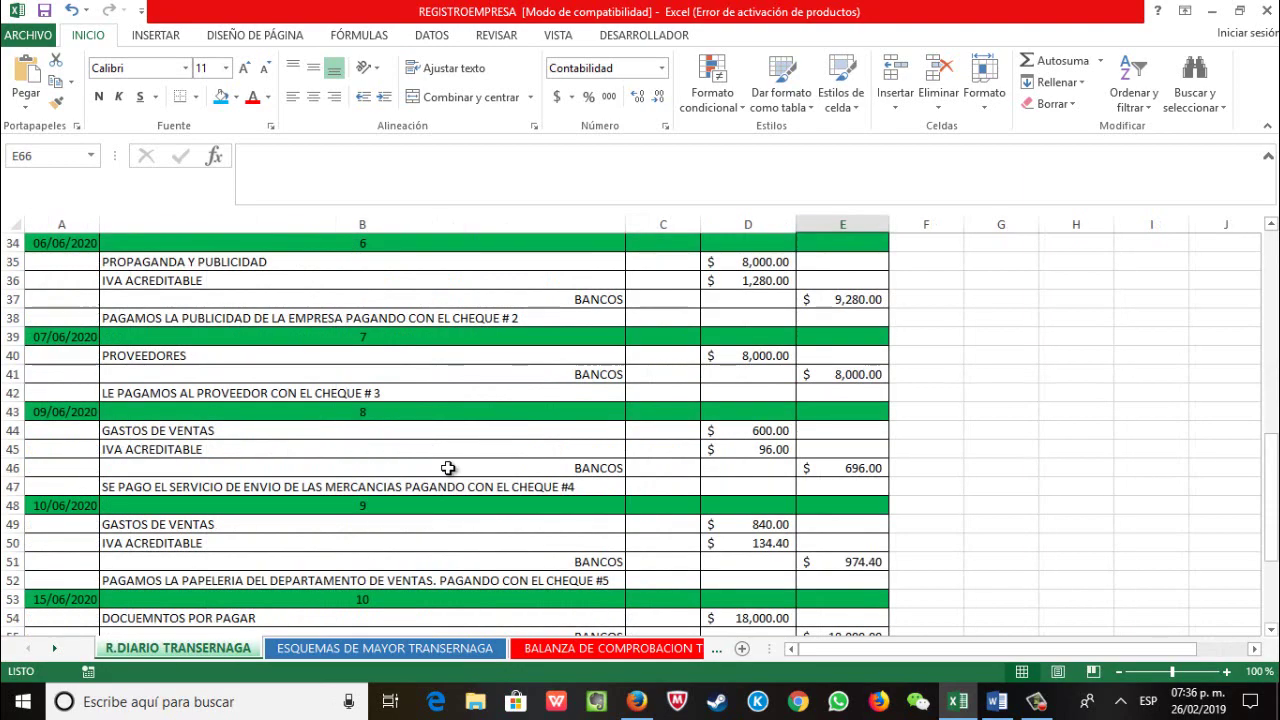
Step: Compare the Gastos de ventas and IVA acreditable debits of journal entry 8 with their ledger T-accounts, returning to the journal
{"action": "scroll", "coordinate": [452, 462], "scroll_direction": "down", "scroll_amount": 3}
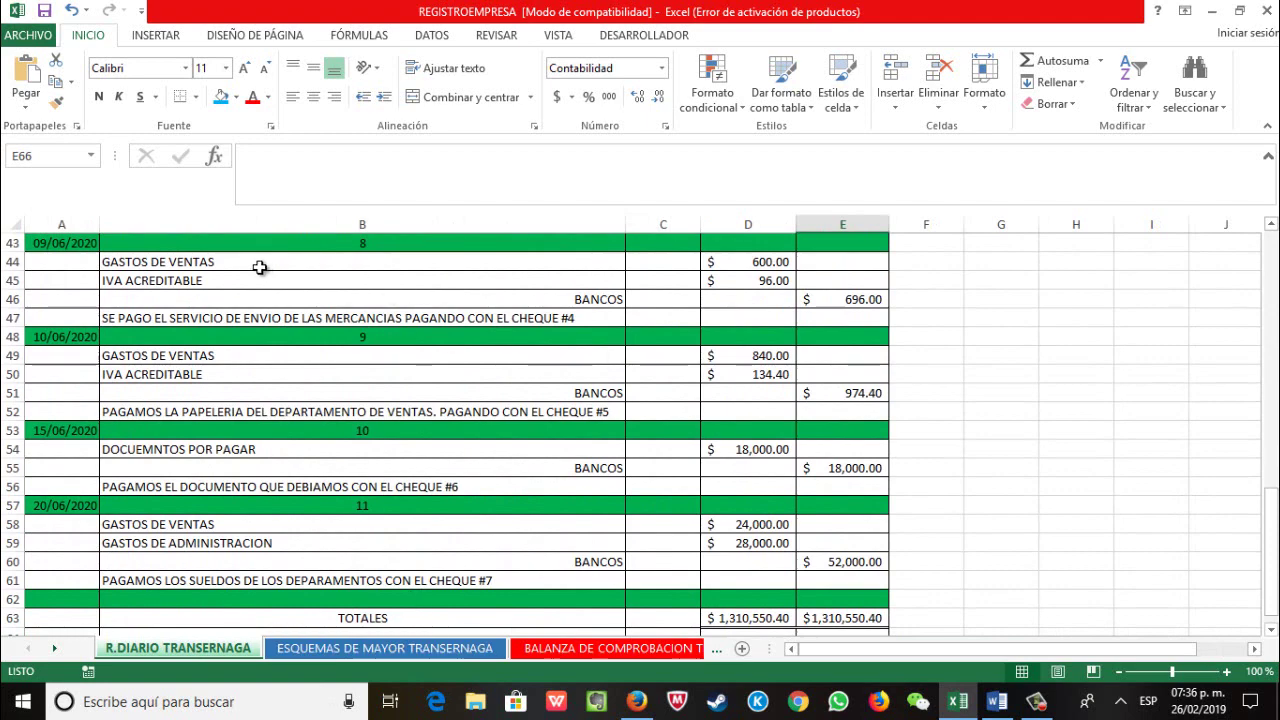
{"action": "left_click", "coordinate": [434, 652]}
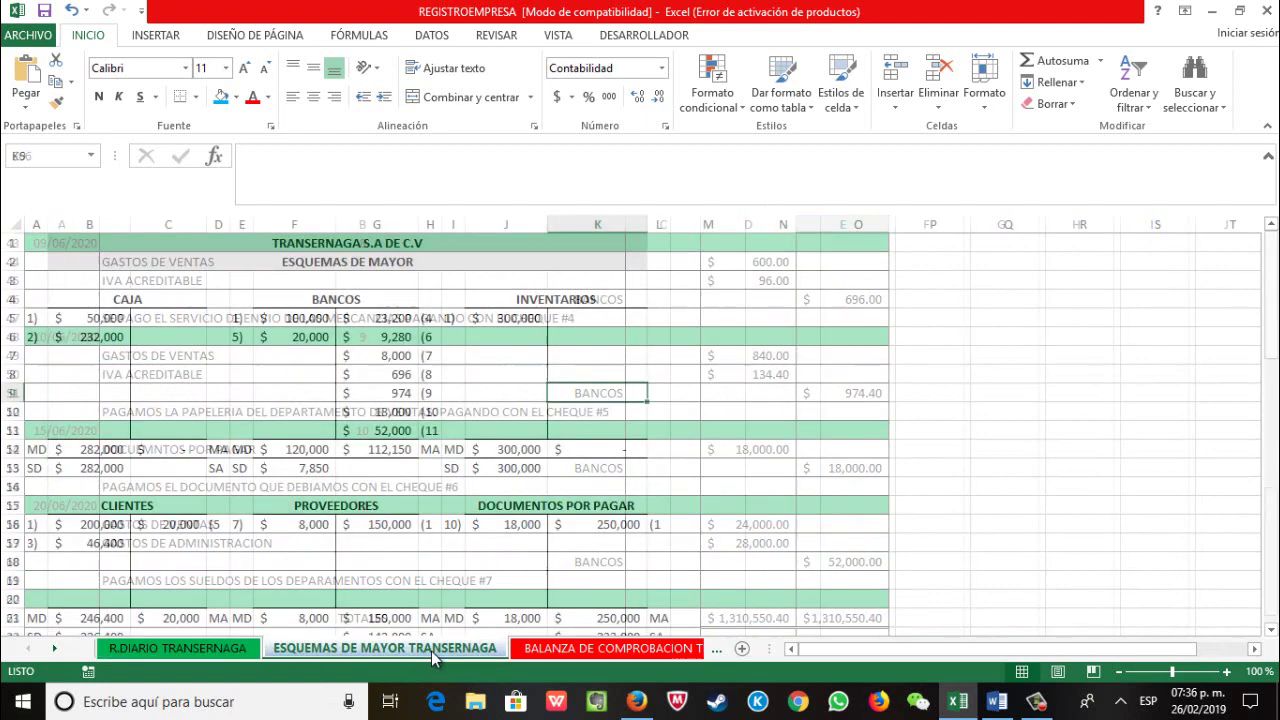
{"action": "scroll", "coordinate": [426, 484], "scroll_direction": "down", "scroll_amount": 16}
{"action": "scroll", "coordinate": [426, 484], "scroll_direction": "up", "scroll_amount": 3}
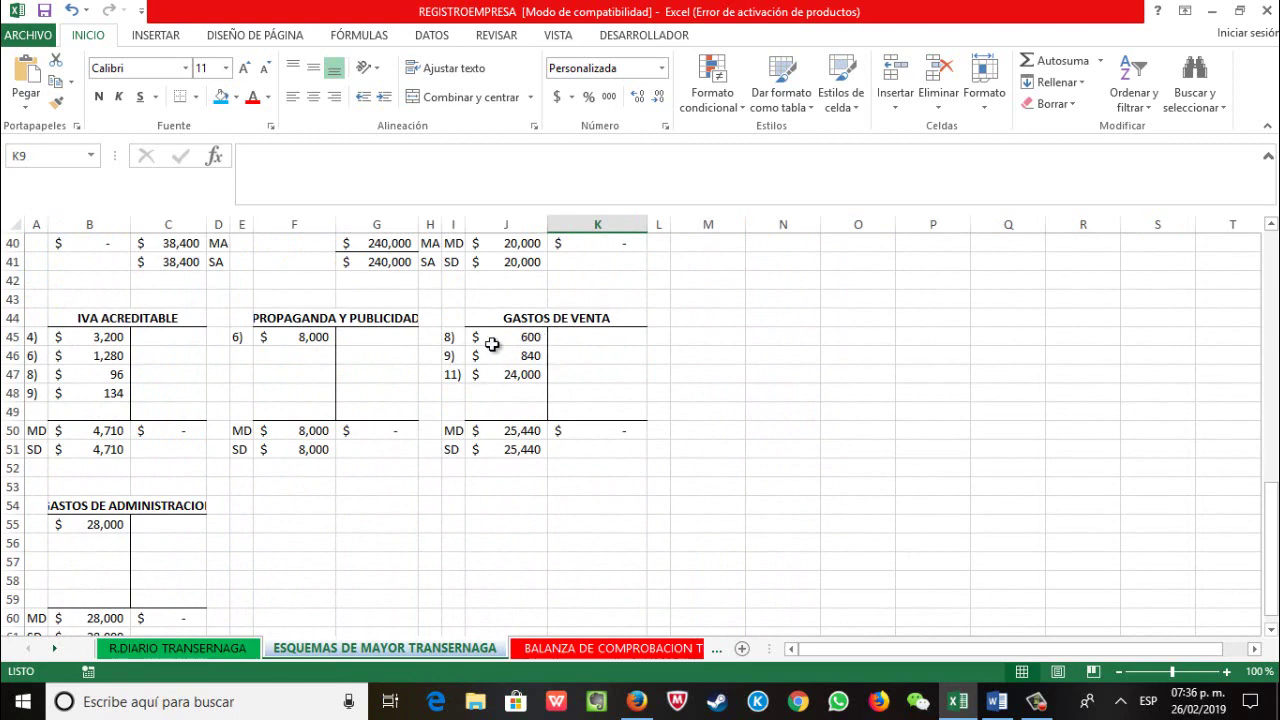
{"action": "left_click", "coordinate": [180, 649]}
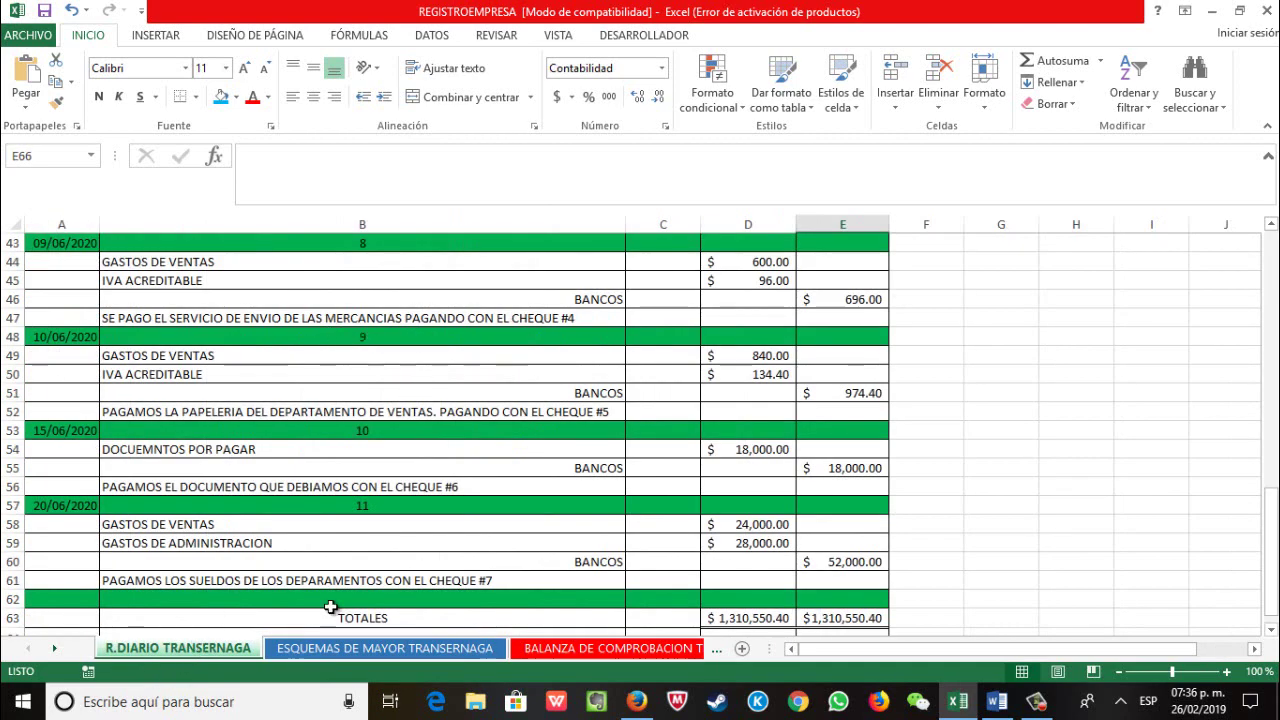
{"action": "left_click", "coordinate": [423, 650]}
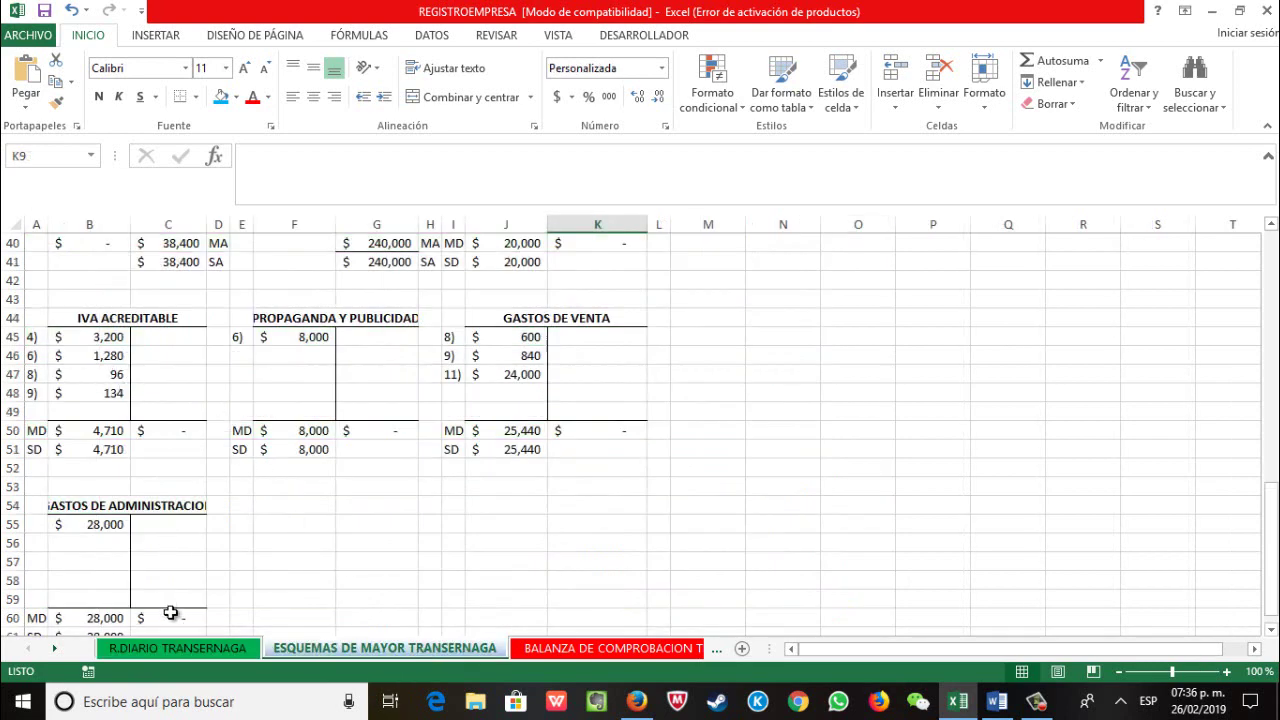
{"action": "left_click", "coordinate": [190, 650]}
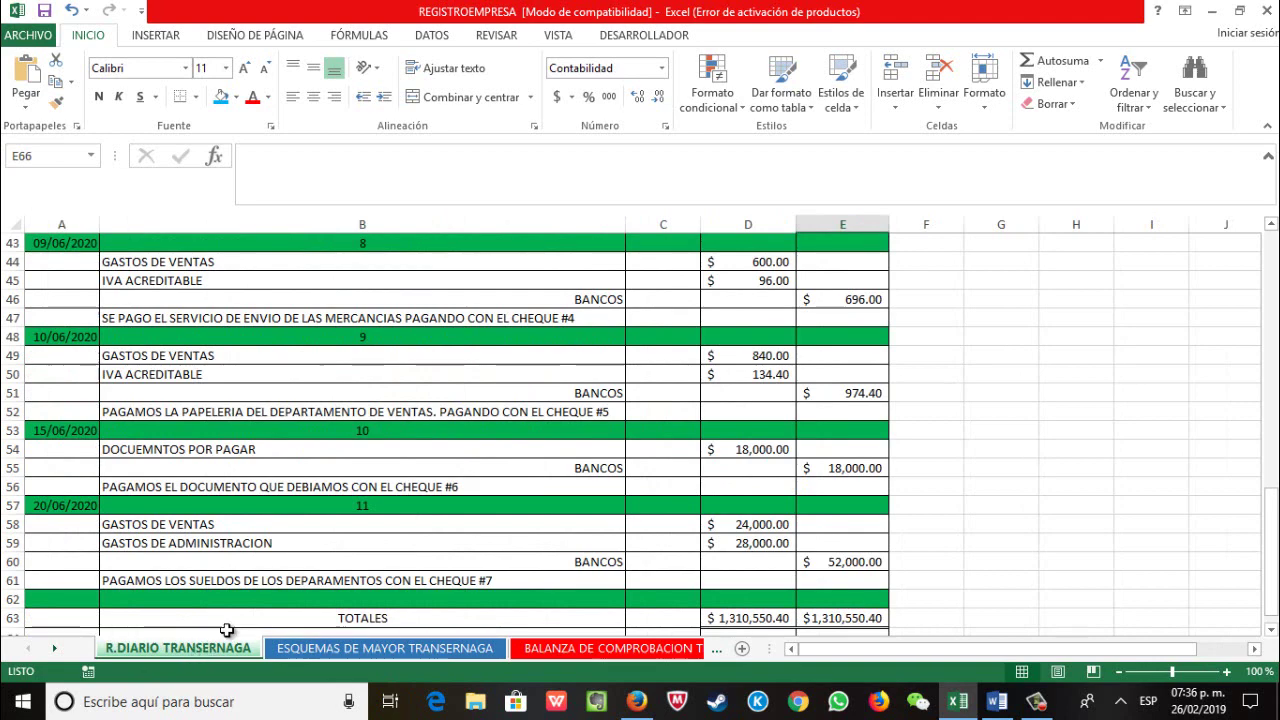
Step: Check the Bancos credit of journal entry 8 against line 8 of the Bancos T-account, returning to the journal
{"action": "left_click", "coordinate": [447, 650]}
{"action": "scroll", "coordinate": [371, 406], "scroll_direction": "up", "scroll_amount": 7}
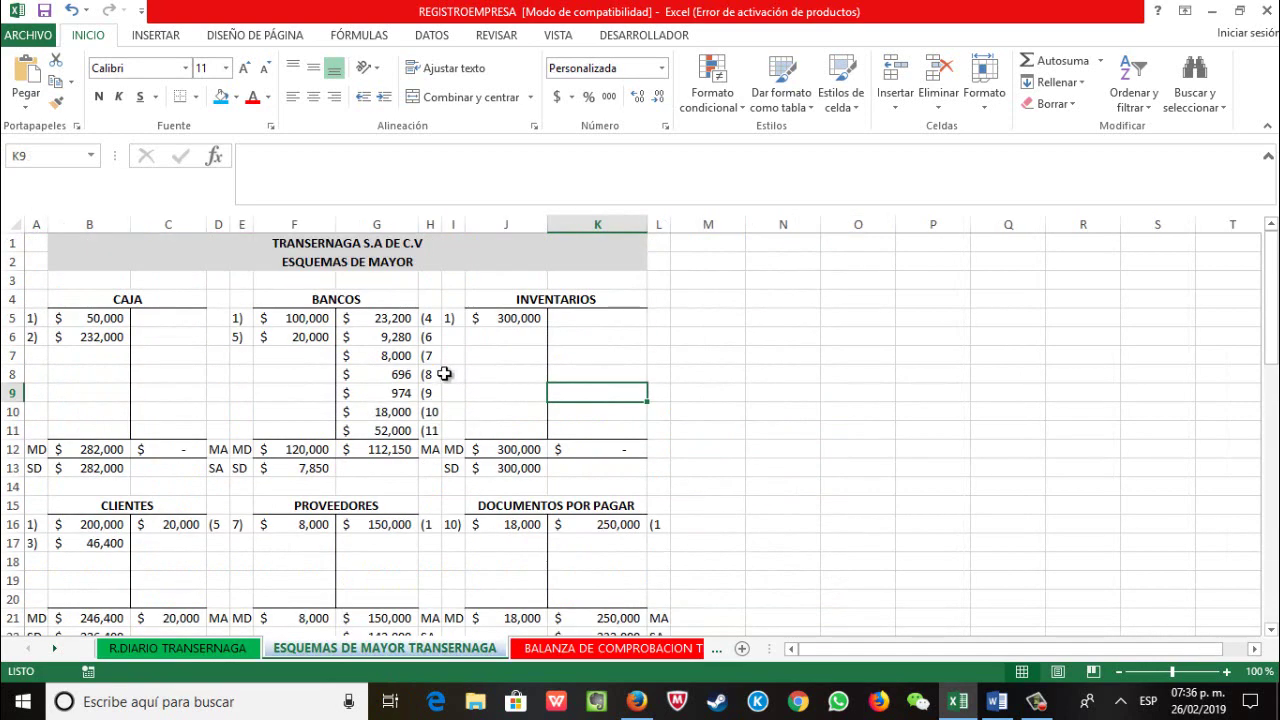
{"action": "left_click", "coordinate": [178, 649]}
Step: Compare the Gastos de ventas debit of journal entry 9 with the Gastos de venta T-account in the ledger, returning to the journal
{"action": "scroll", "coordinate": [372, 416], "scroll_direction": "down", "scroll_amount": 2}
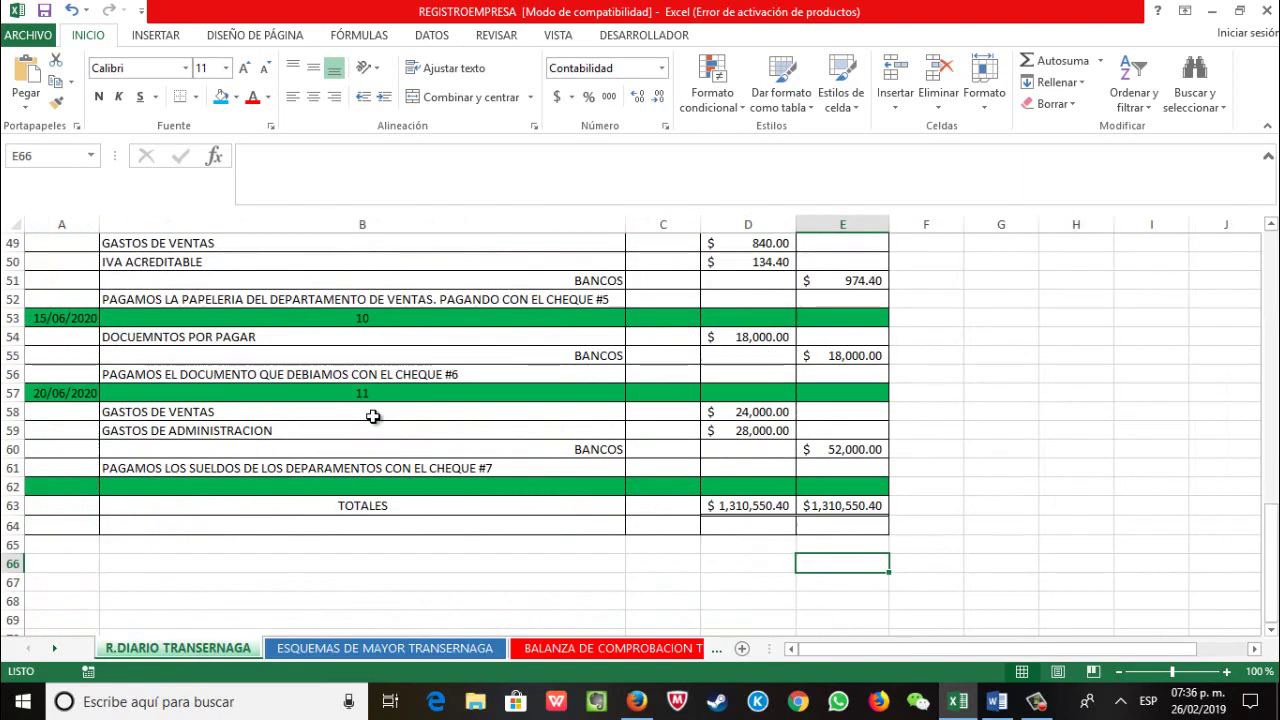
{"action": "scroll", "coordinate": [371, 414], "scroll_direction": "up", "scroll_amount": 1}
{"action": "left_click", "coordinate": [443, 650]}
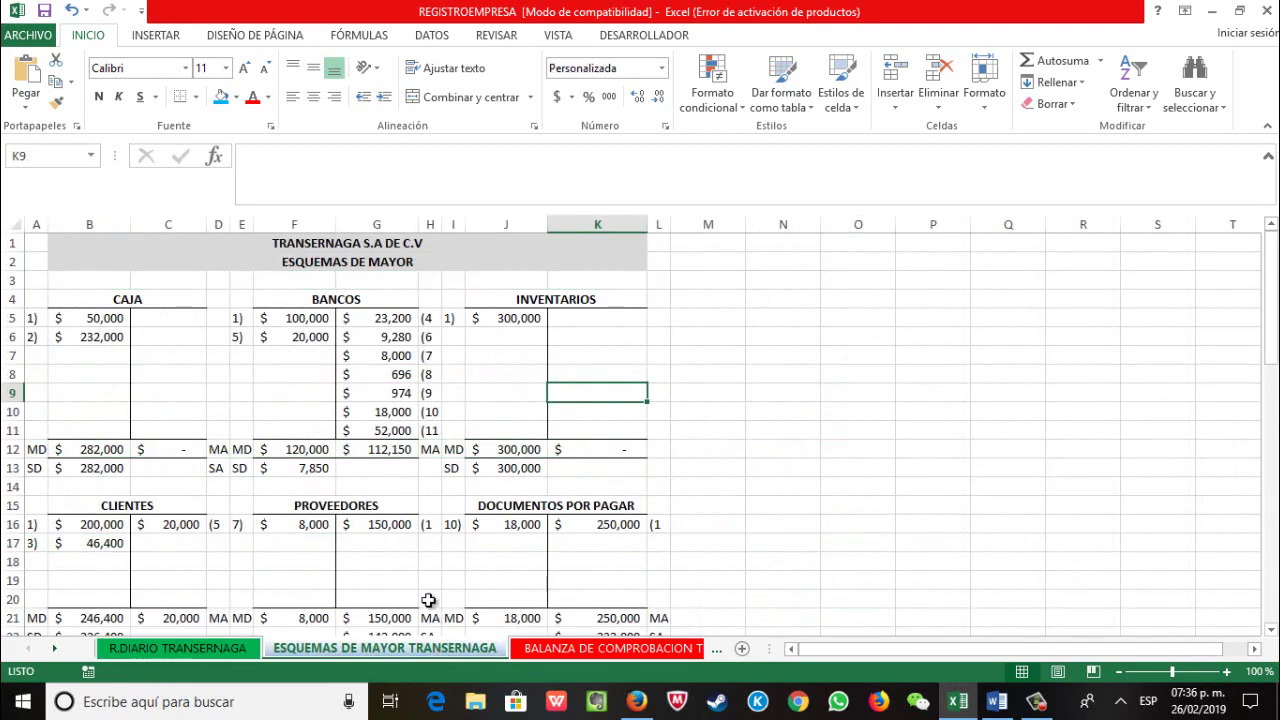
{"action": "scroll", "coordinate": [380, 417], "scroll_direction": "down", "scroll_amount": 11}
{"action": "scroll", "coordinate": [386, 432], "scroll_direction": "down", "scroll_amount": 1}
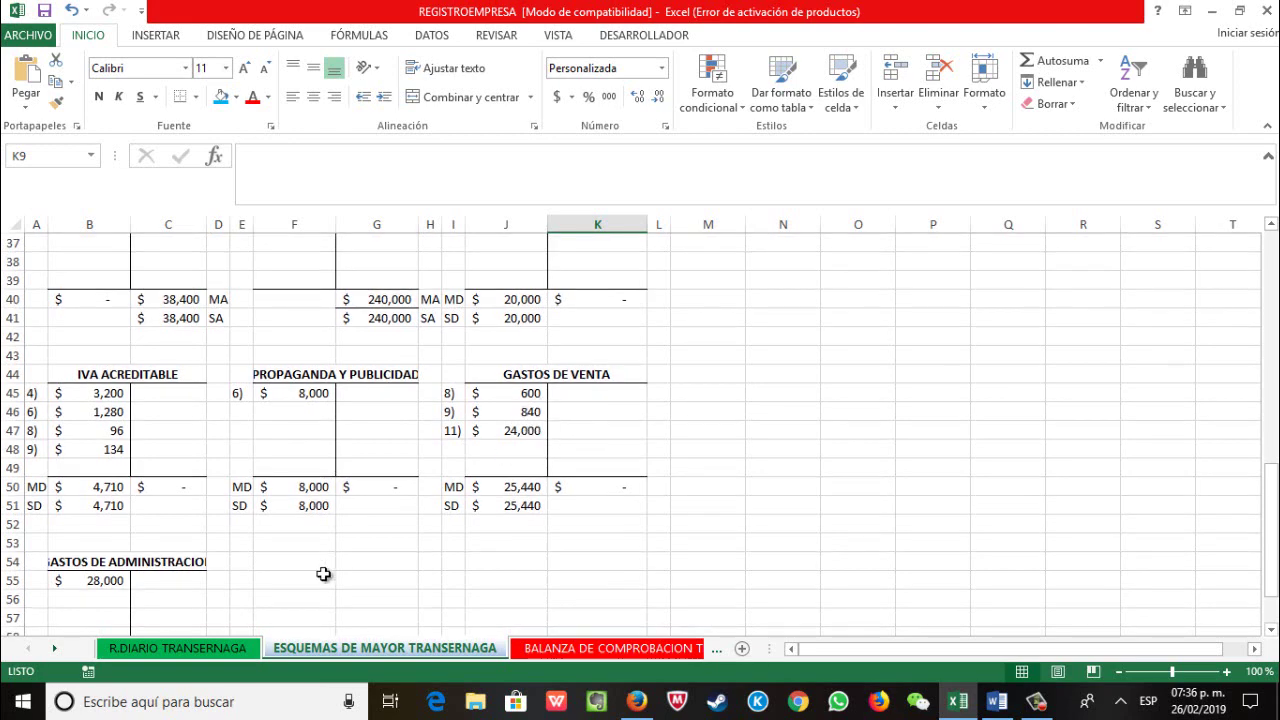
{"action": "left_click", "coordinate": [236, 647]}
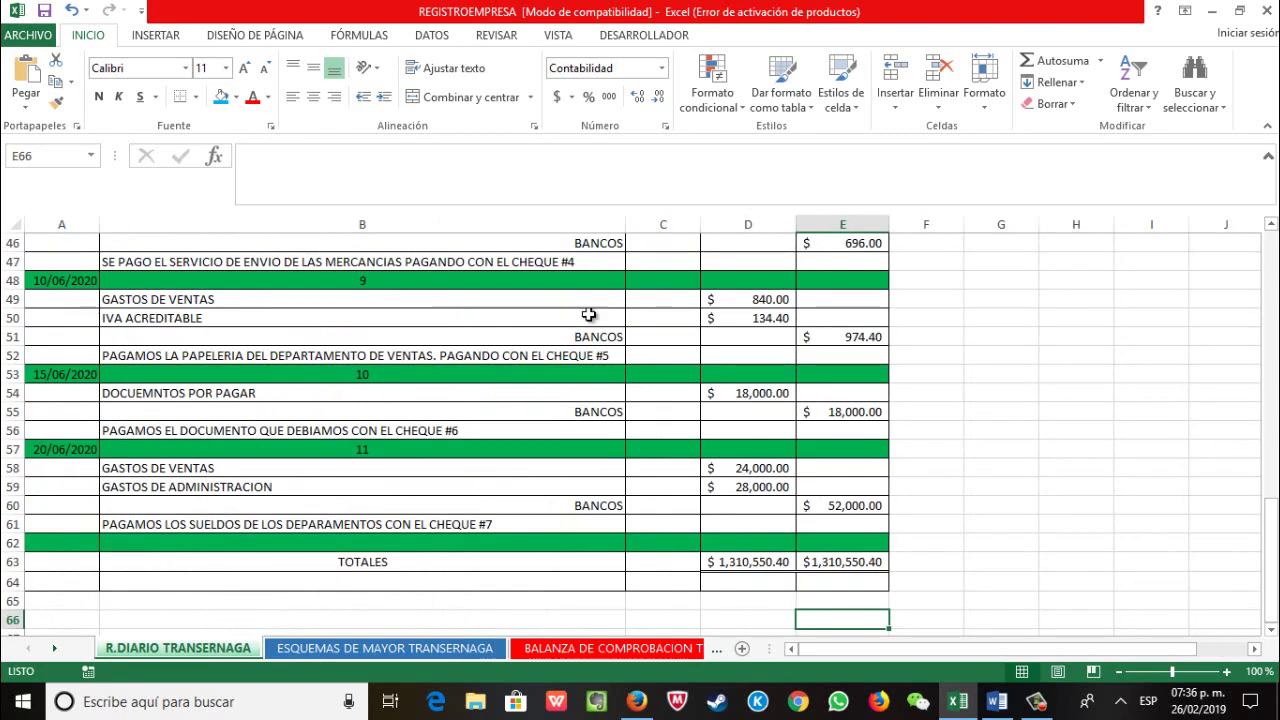
Step: Check the IVA acreditable debit of journal entry 9 against line 9 of its T-account and inspect that cell's formula, returning to the journal
{"action": "left_click", "coordinate": [474, 644]}
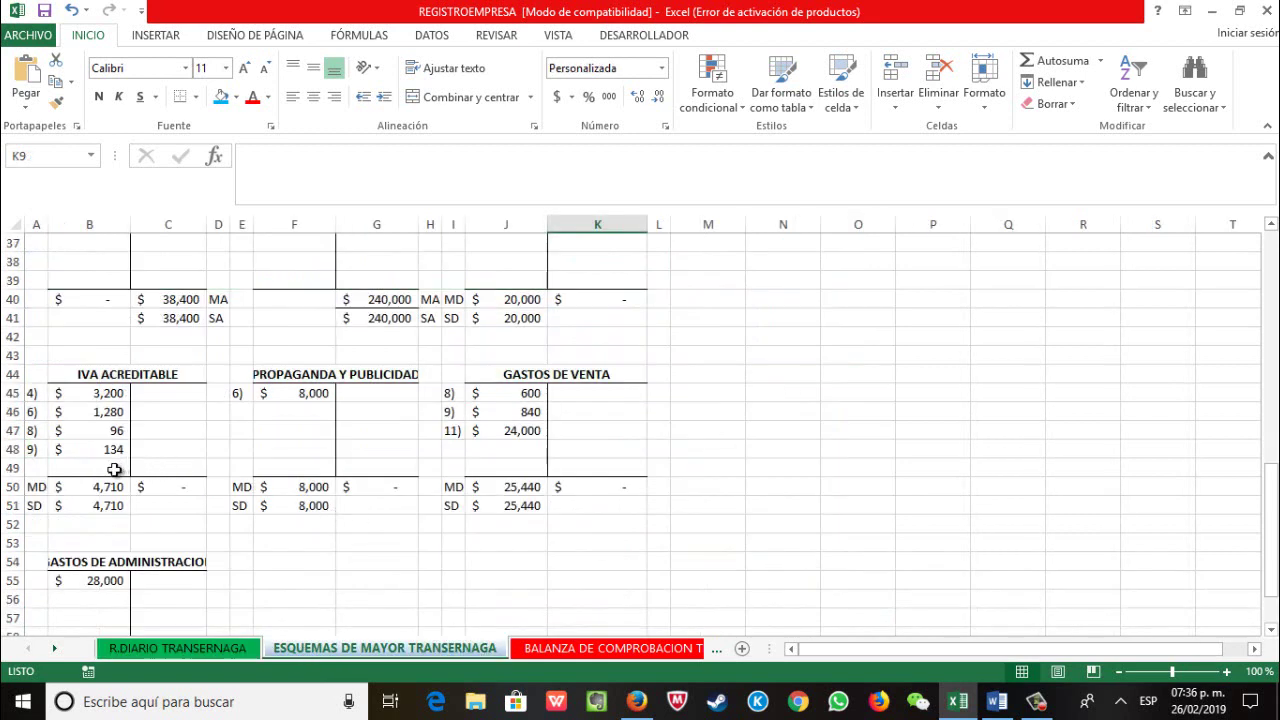
{"action": "left_click", "coordinate": [188, 650]}
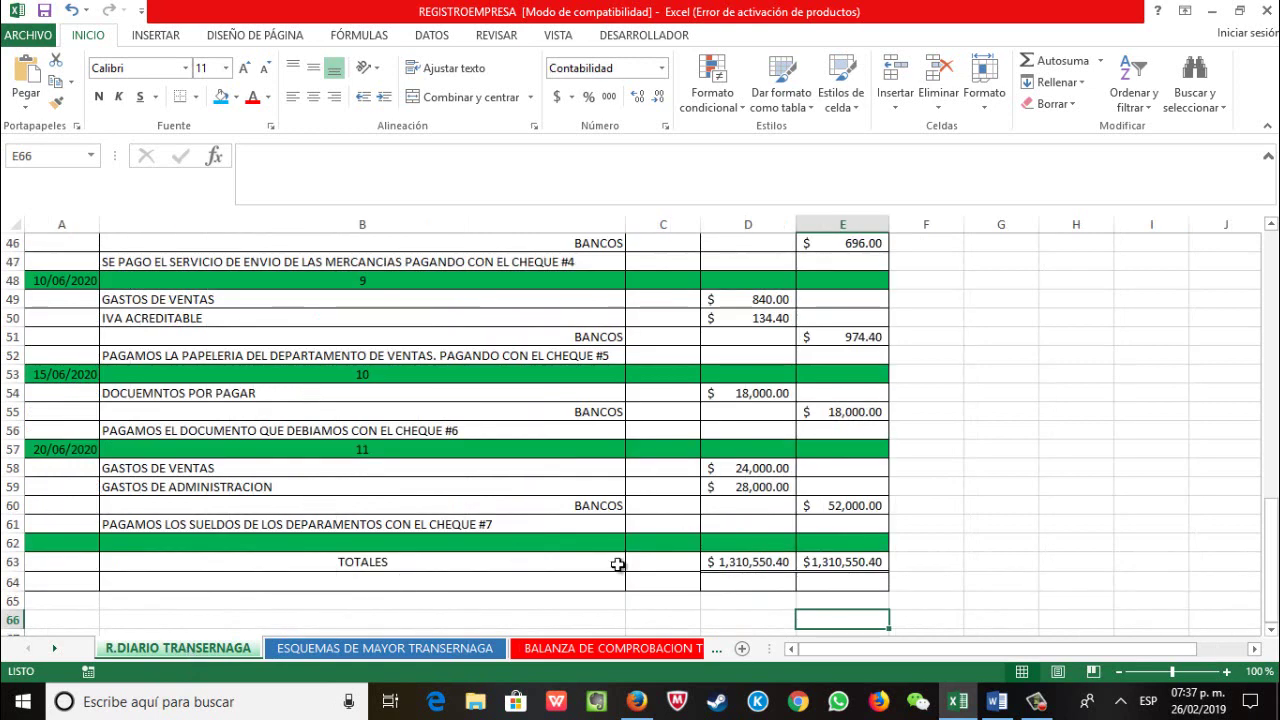
{"action": "left_click", "coordinate": [472, 650]}
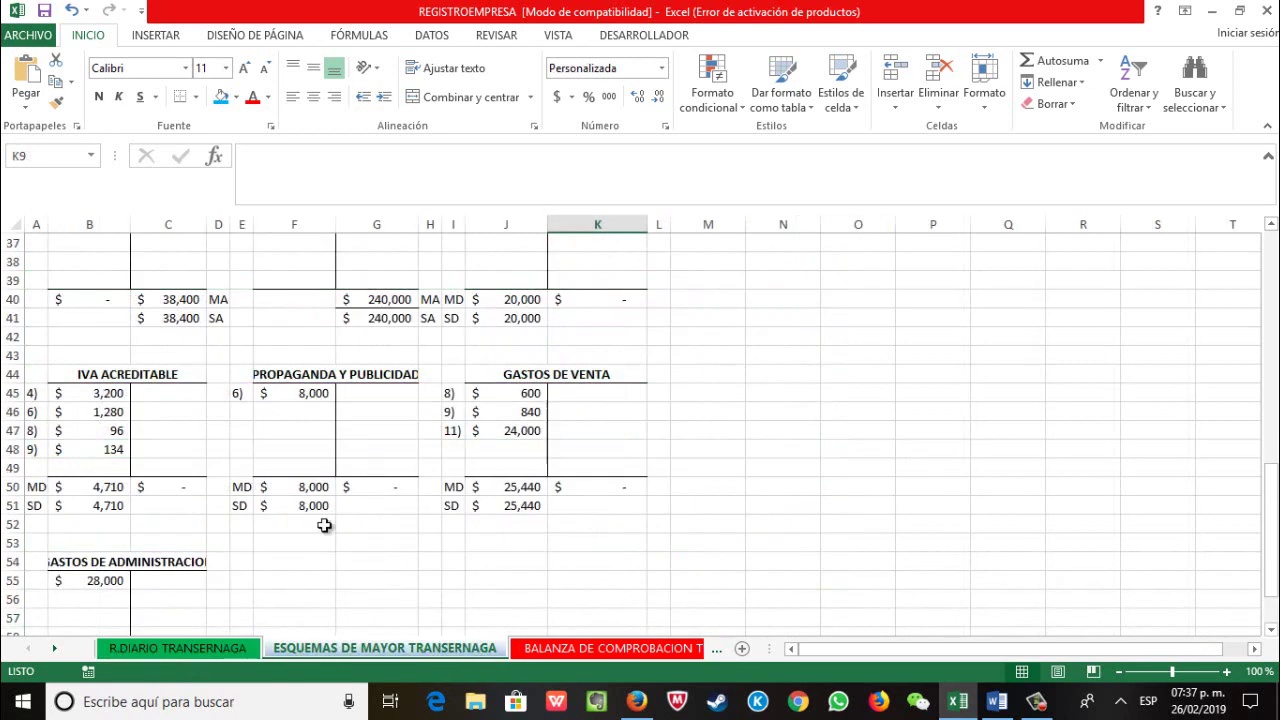
{"action": "left_click", "coordinate": [98, 447]}
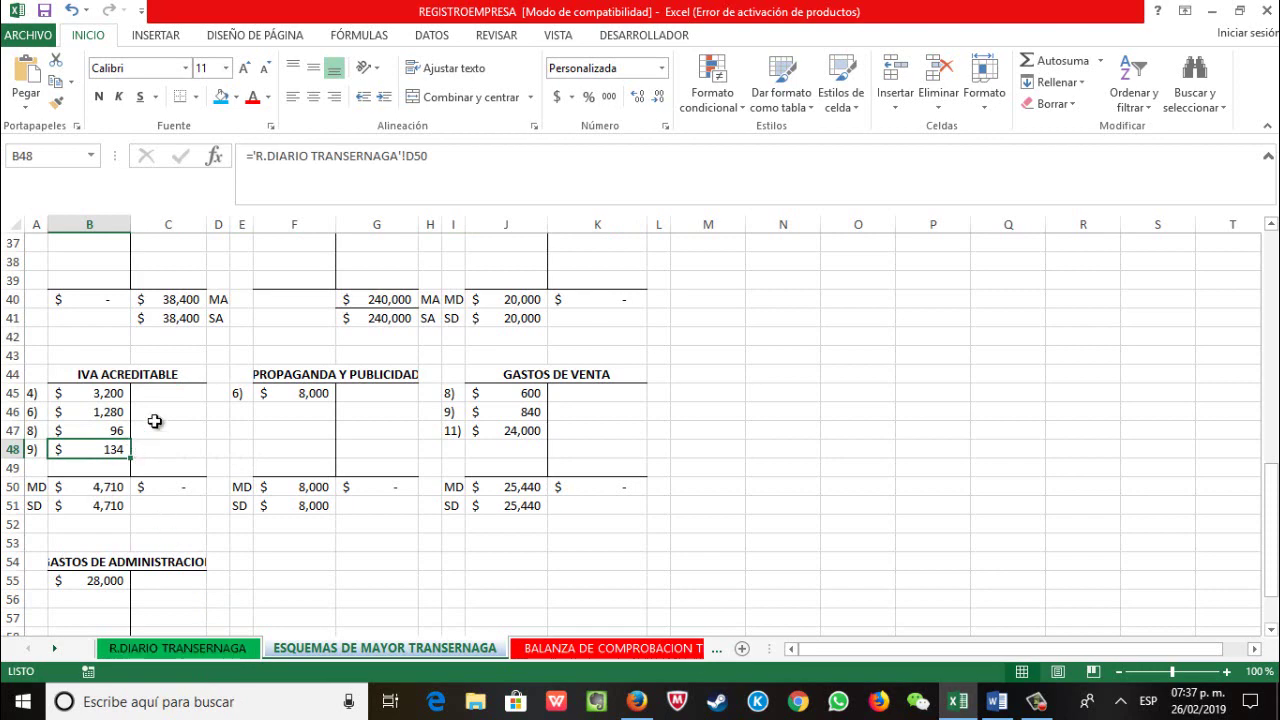
{"action": "left_click", "coordinate": [192, 647]}
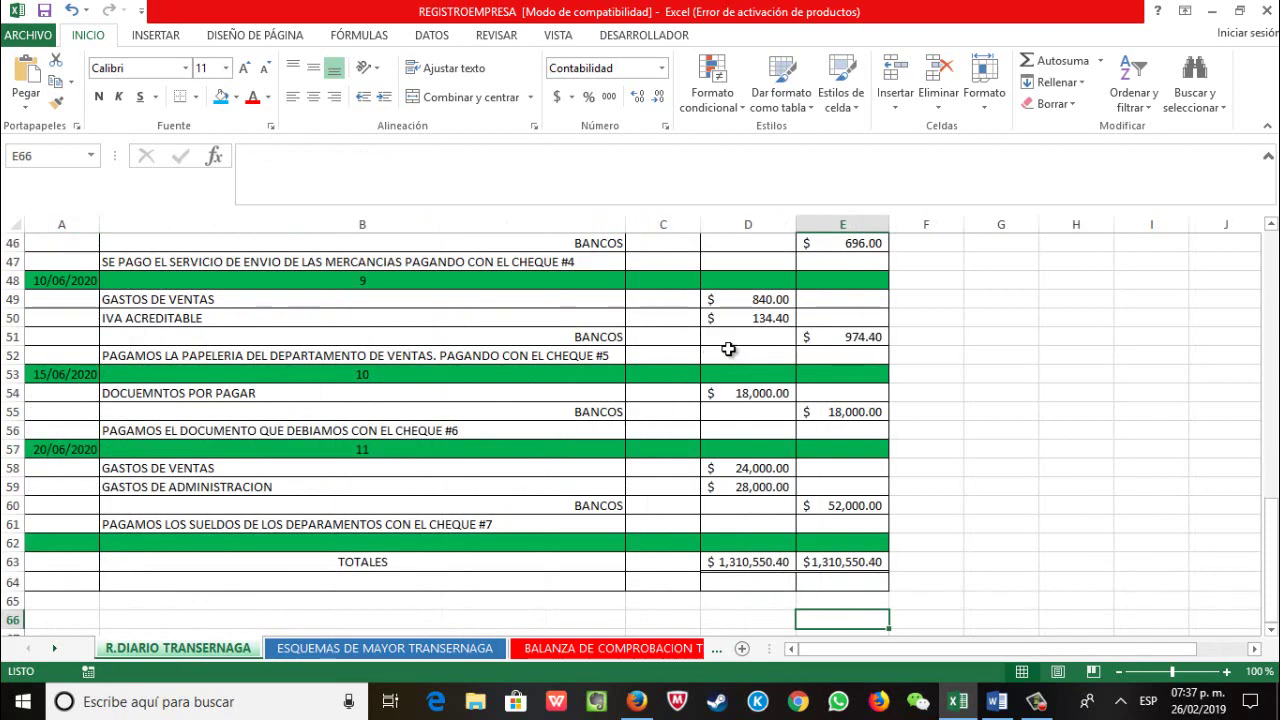
Step: Compare the Bancos credit of journal entry 9 with line 9 of the Bancos T-account, returning to the journal
{"action": "left_click", "coordinate": [402, 651]}
{"action": "scroll", "coordinate": [371, 608], "scroll_direction": "up", "scroll_amount": 13}
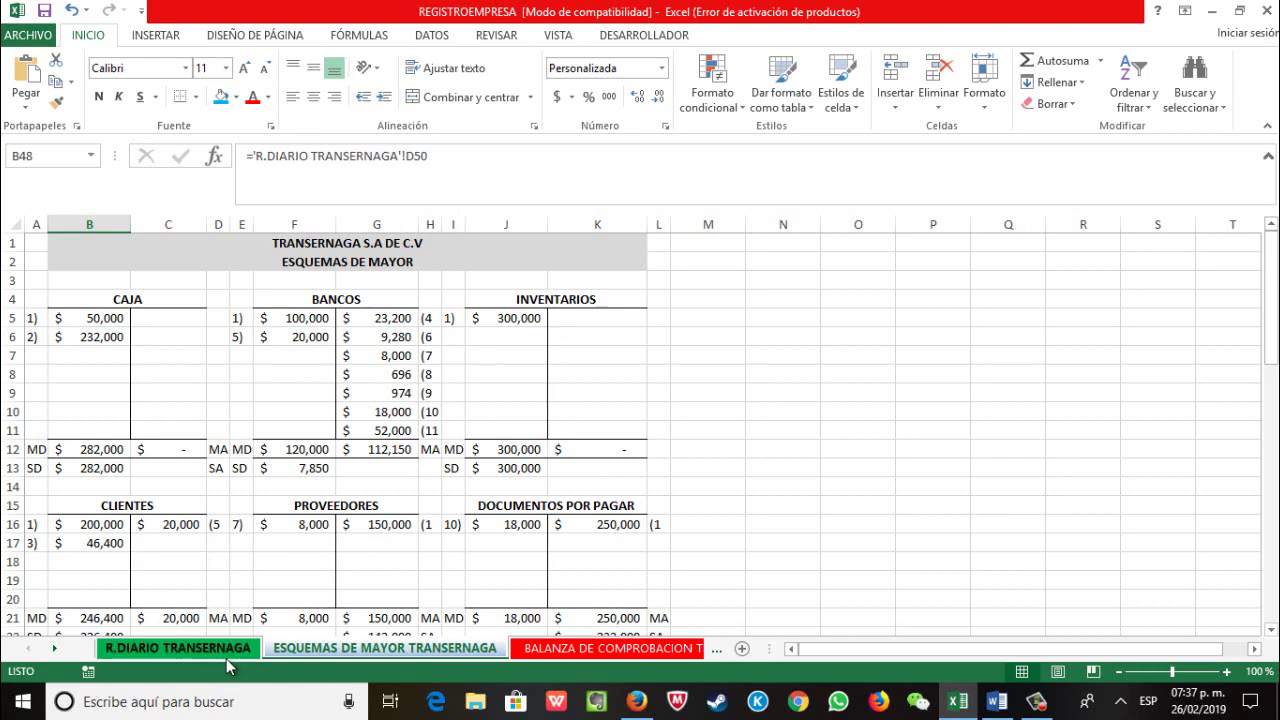
{"action": "left_click", "coordinate": [178, 648]}
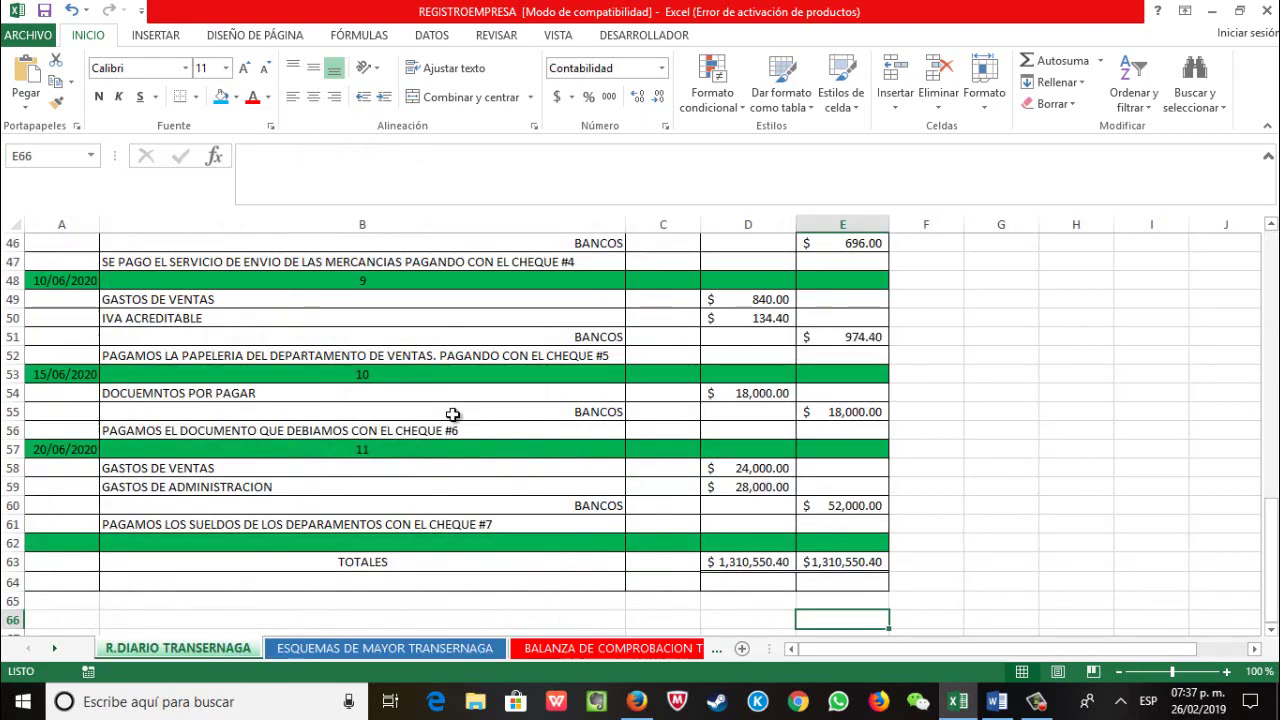
Step: Compare the Documentos por pagar debit of journal entry 10 with its ledger T-account, returning to the journal
{"action": "scroll", "coordinate": [453, 414], "scroll_direction": "down", "scroll_amount": 1}
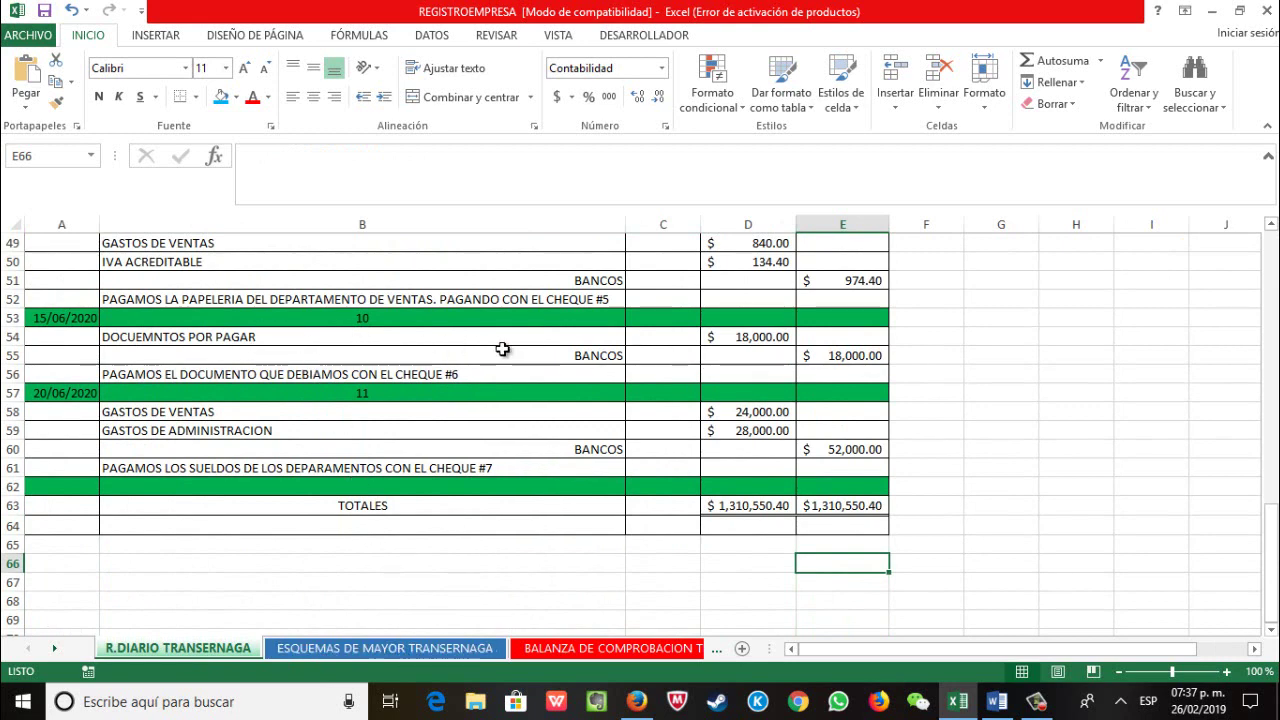
{"action": "left_click", "coordinate": [354, 650]}
{"action": "scroll", "coordinate": [430, 496], "scroll_direction": "down", "scroll_amount": 5}
{"action": "scroll", "coordinate": [557, 334], "scroll_direction": "up", "scroll_amount": 1}
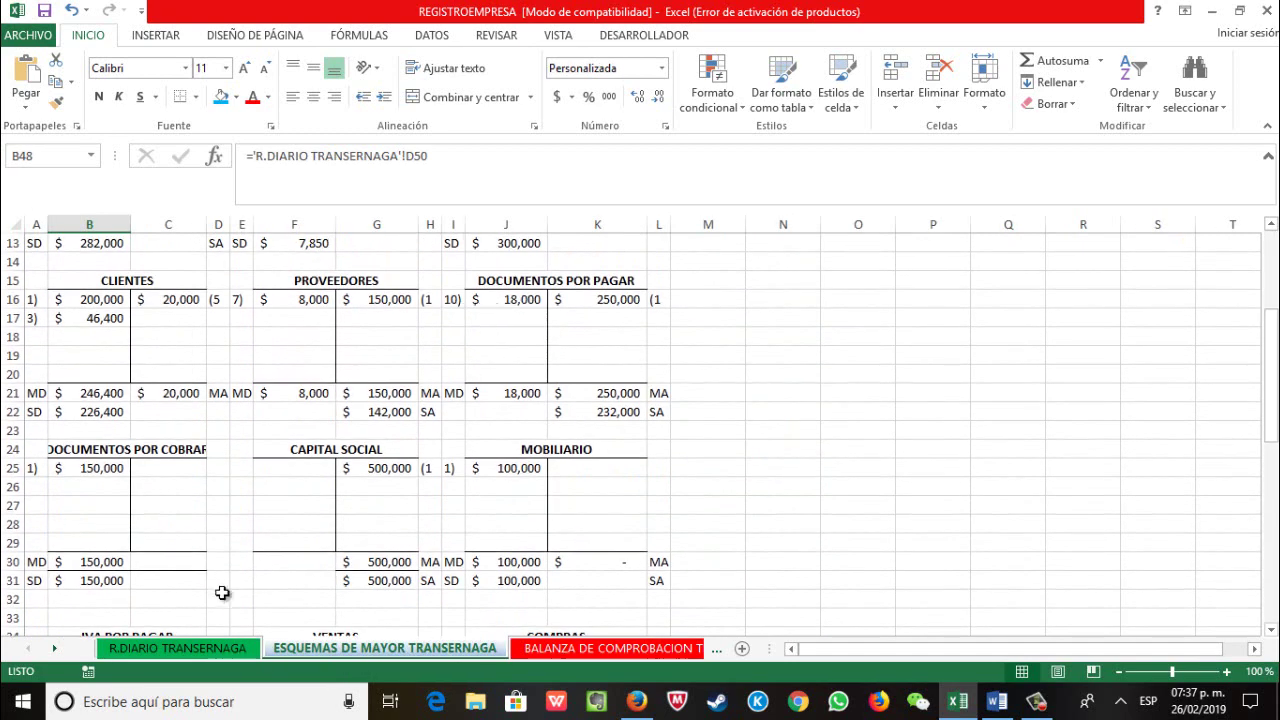
{"action": "left_click", "coordinate": [221, 650]}
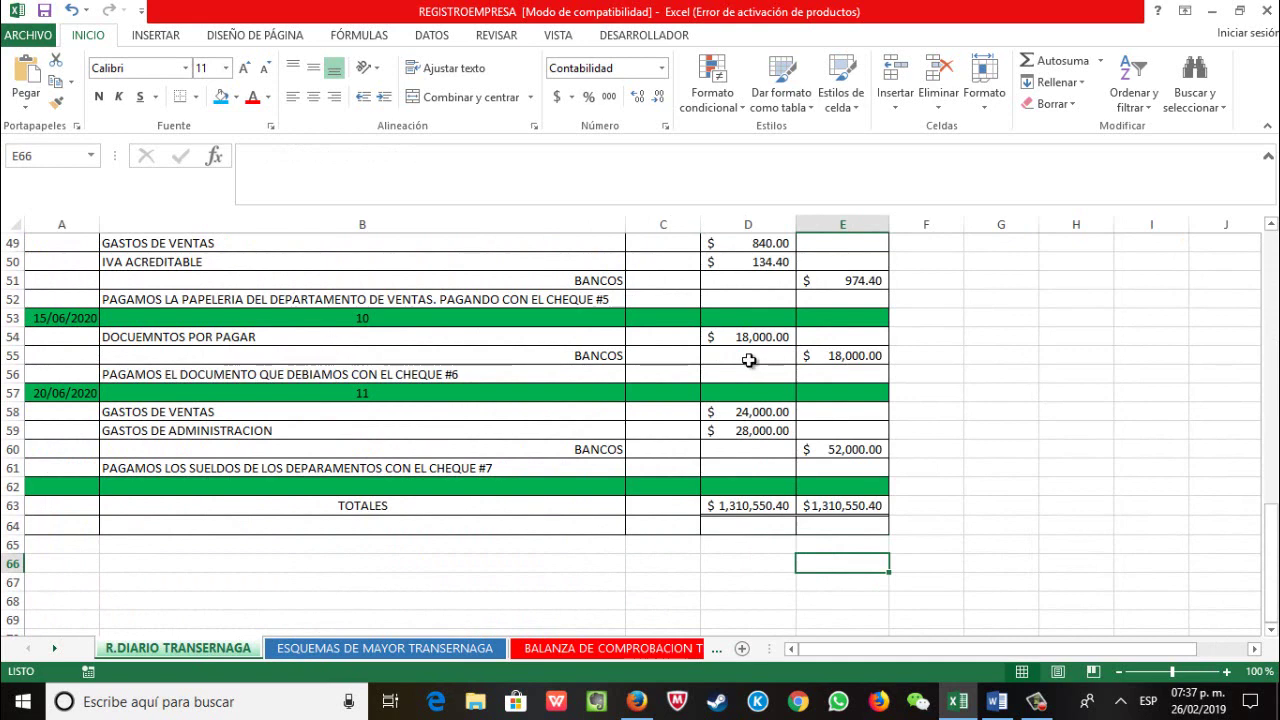
Step: Check the Bancos credit of journal entry 10 against line 10 of the Bancos T-account, returning to the journal
{"action": "left_click", "coordinate": [392, 650]}
{"action": "scroll", "coordinate": [380, 537], "scroll_direction": "up", "scroll_amount": 4}
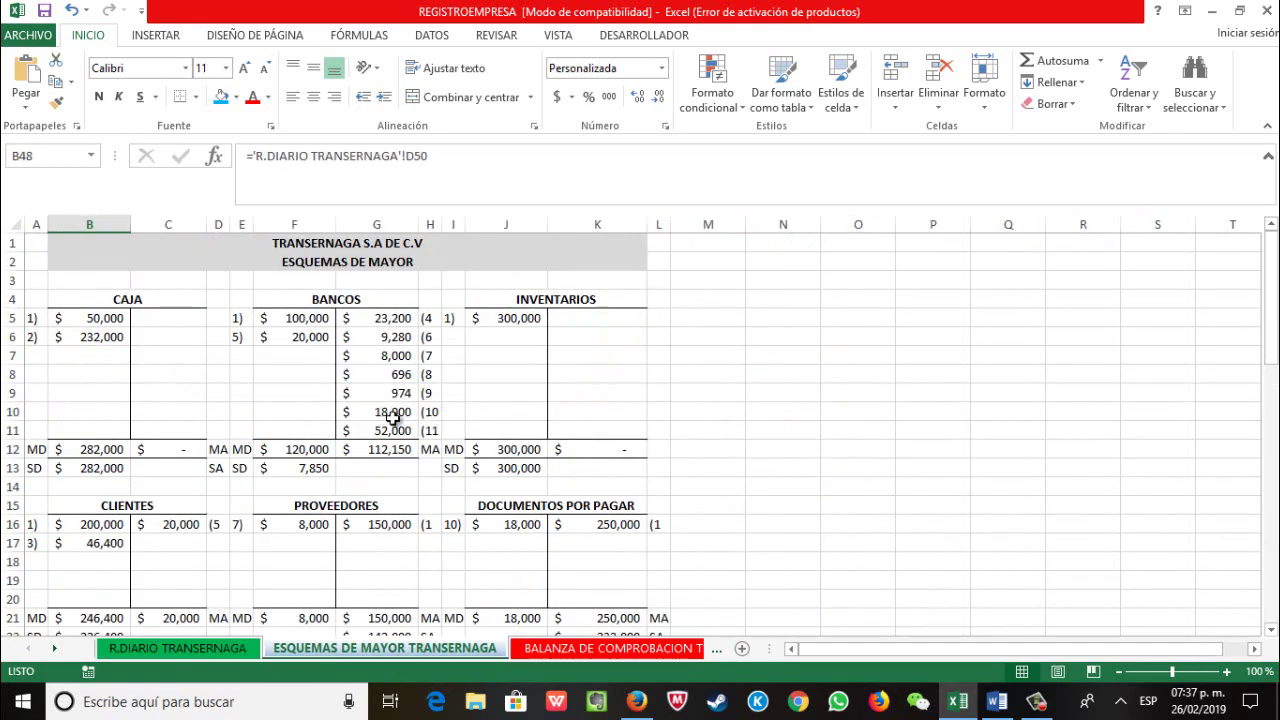
{"action": "left_click", "coordinate": [177, 650]}
Step: Trace journal entry 11's expense debits to the ledger and enter the reference 11) in A55 beside the Gastos de administración debit
{"action": "scroll", "coordinate": [622, 486], "scroll_direction": "down", "scroll_amount": 1}
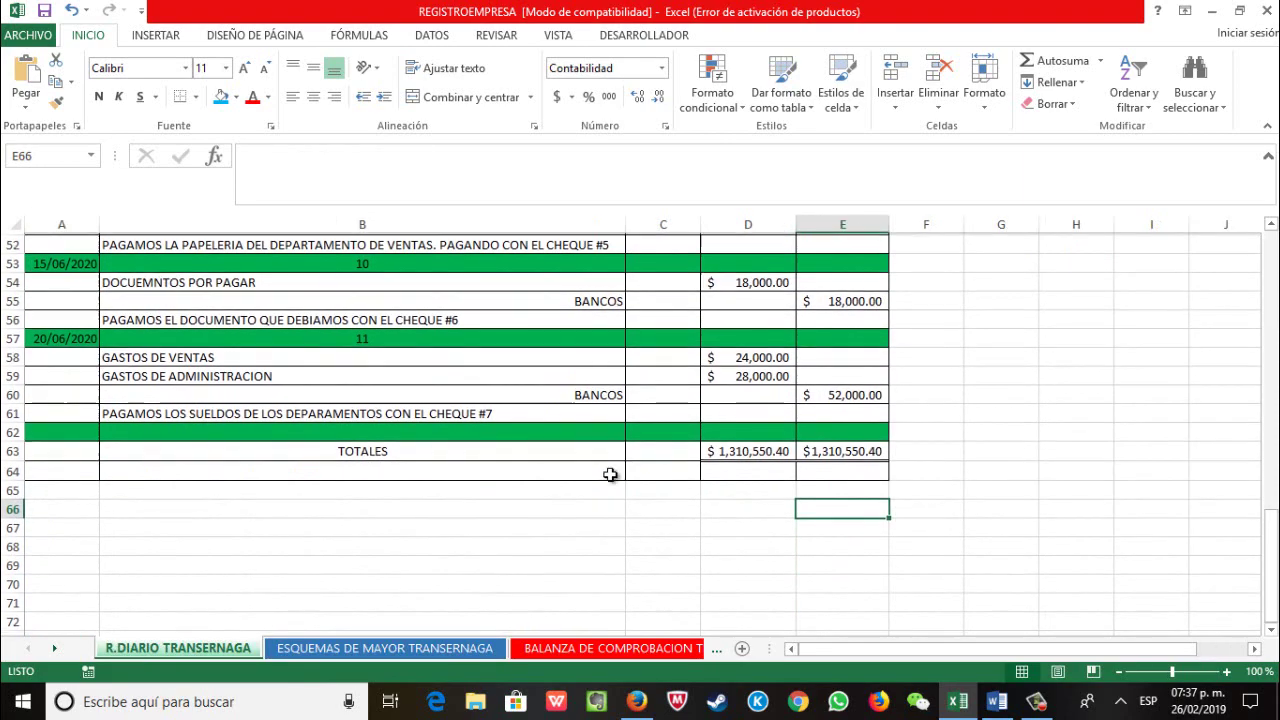
{"action": "left_click", "coordinate": [413, 648]}
{"action": "scroll", "coordinate": [396, 531], "scroll_direction": "down", "scroll_amount": 6}
{"action": "scroll", "coordinate": [396, 531], "scroll_direction": "down", "scroll_amount": 5}
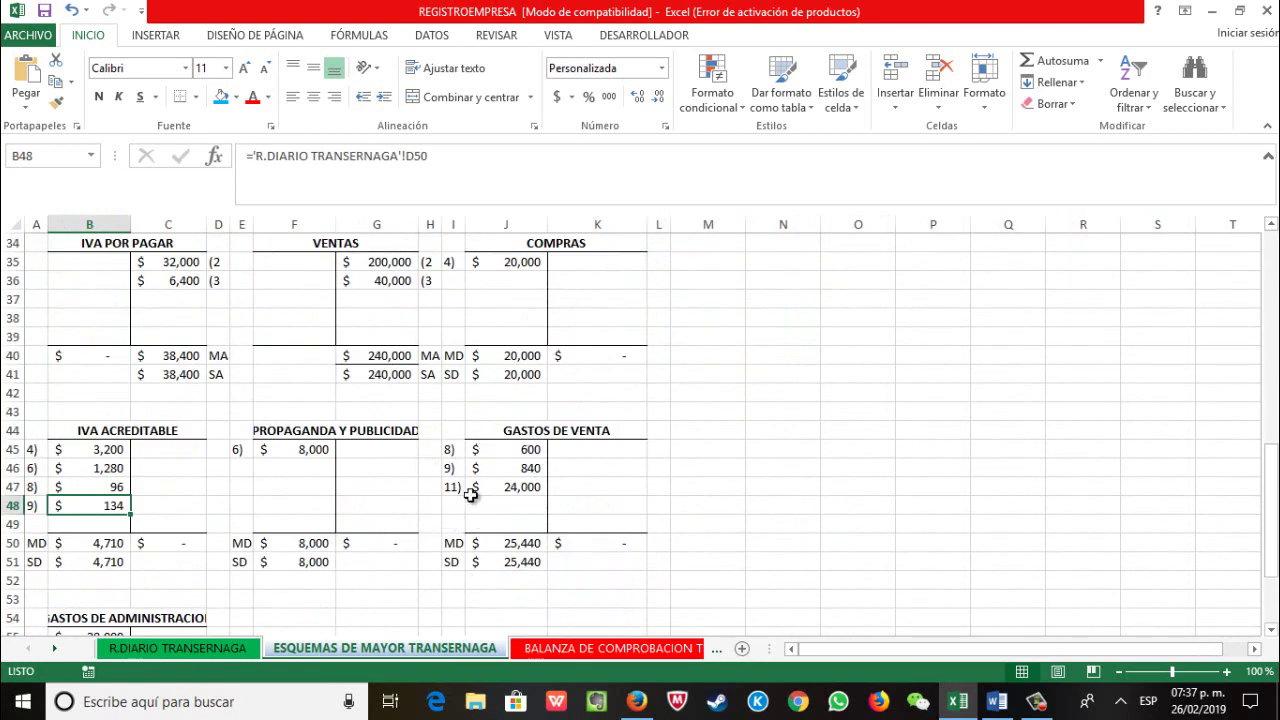
{"action": "scroll", "coordinate": [114, 571], "scroll_direction": "down", "scroll_amount": 3}
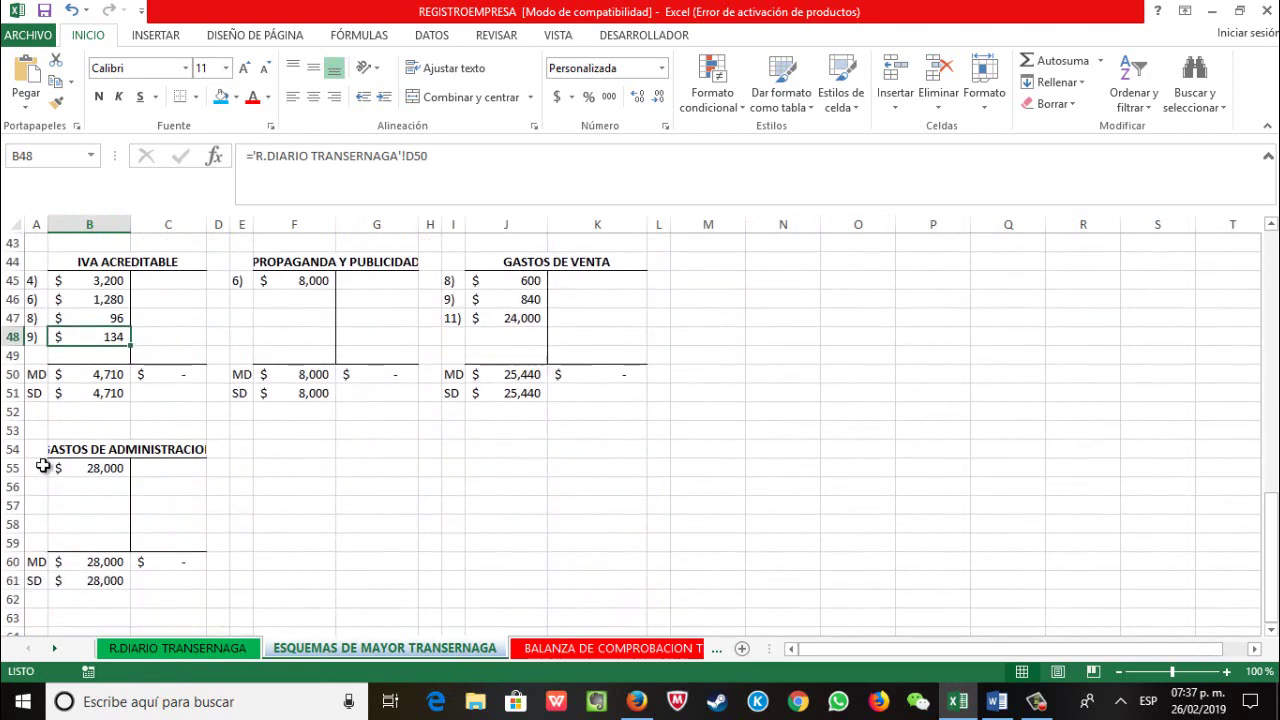
{"action": "left_click", "coordinate": [38, 467]}
{"action": "type", "text": "11"}
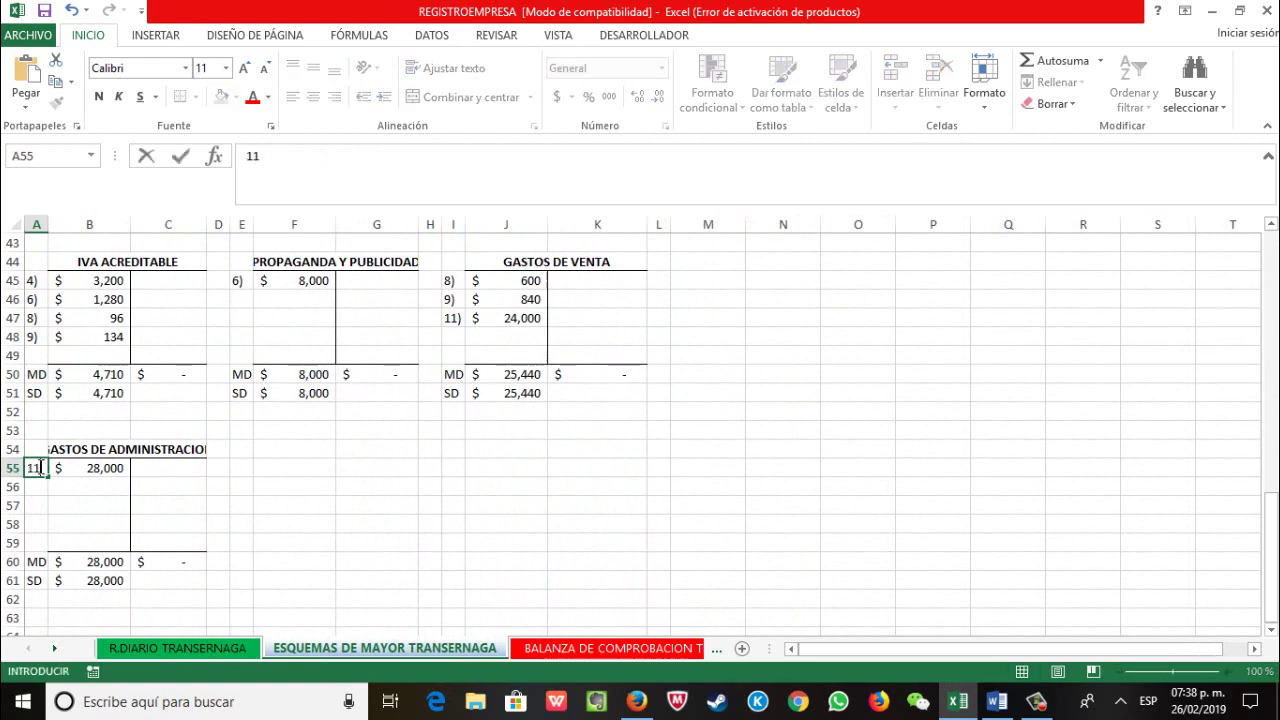
{"action": "key", "text": "Return"}
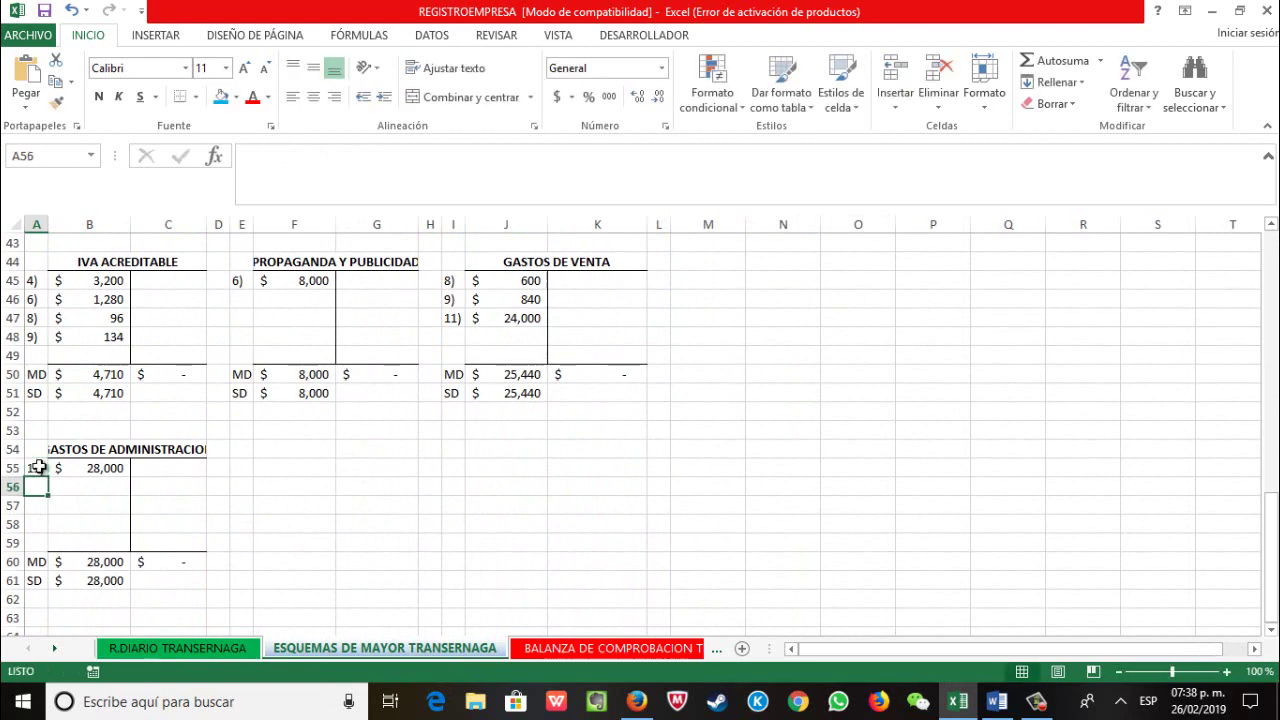
Step: Compare the Bancos credit of journal entry 11 with line 11 of the Bancos T-account in the ledger
{"action": "left_click", "coordinate": [175, 648]}
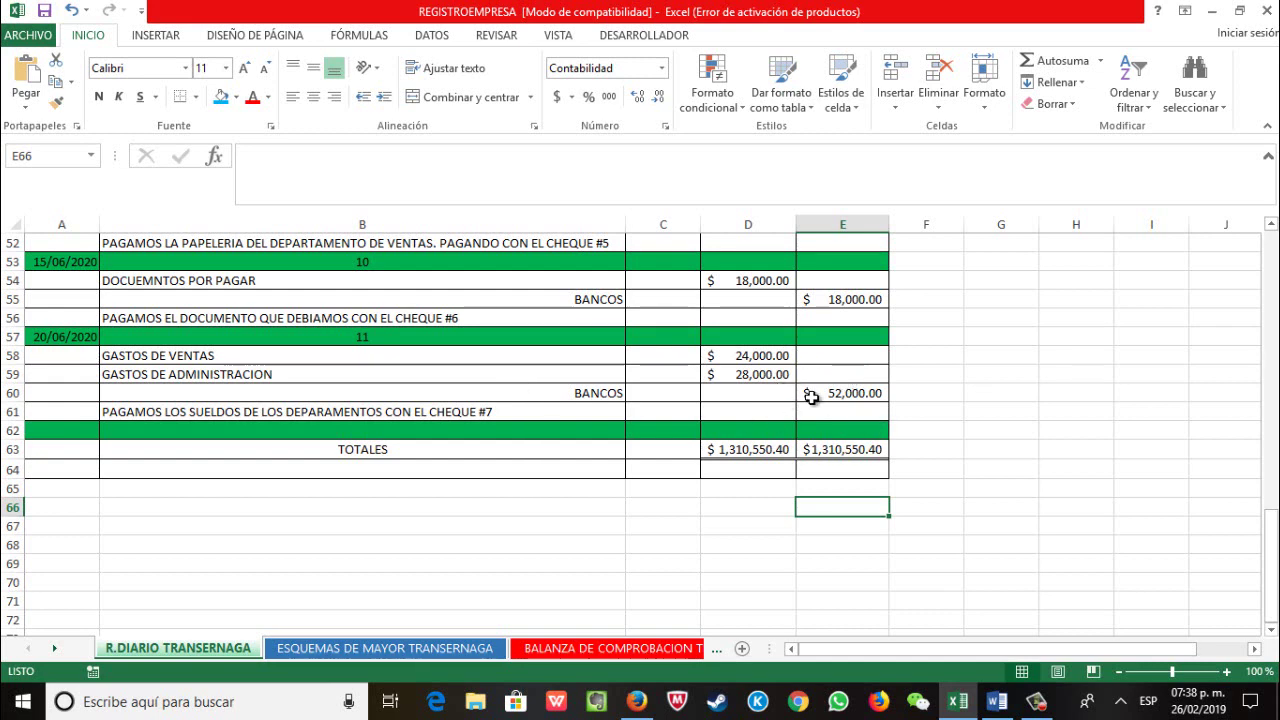
{"action": "left_click", "coordinate": [437, 650]}
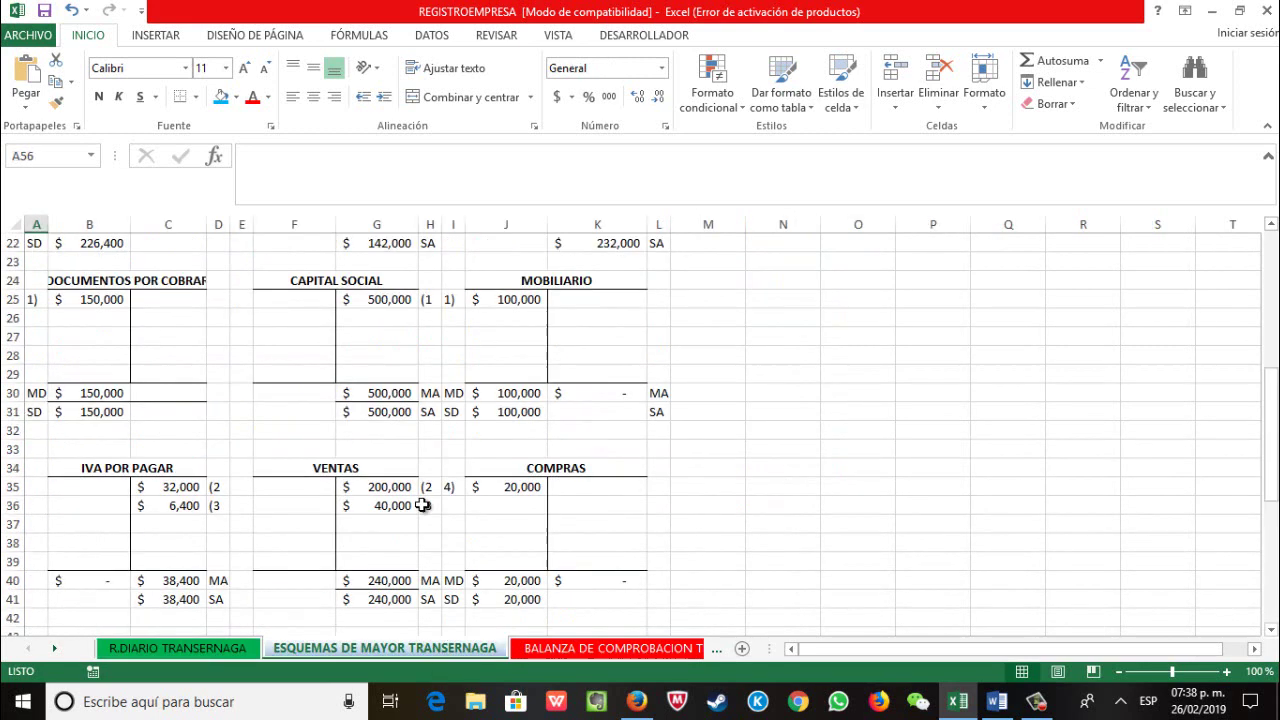
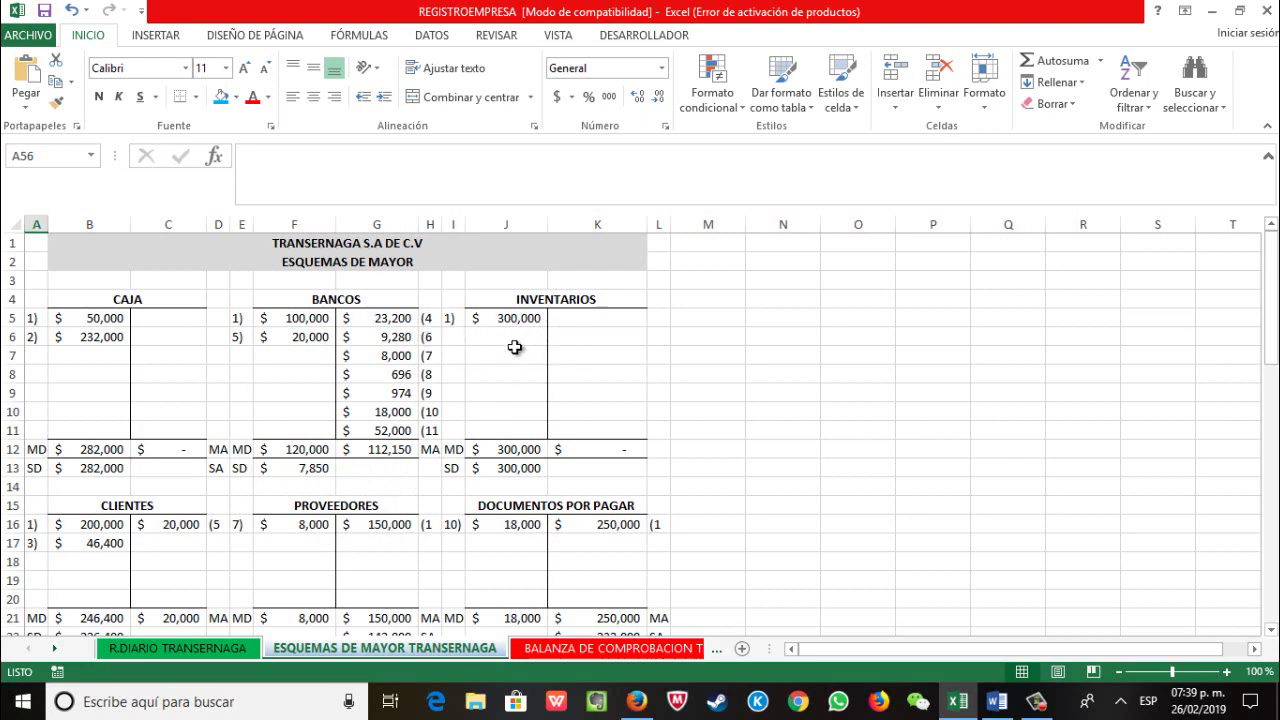
Step: Review the debit and credit movements and balances of every ledger T-account from Caja to Gastos de administración, returning to the first accounts
{"action": "scroll", "coordinate": [514, 346], "scroll_direction": "down", "scroll_amount": 1}
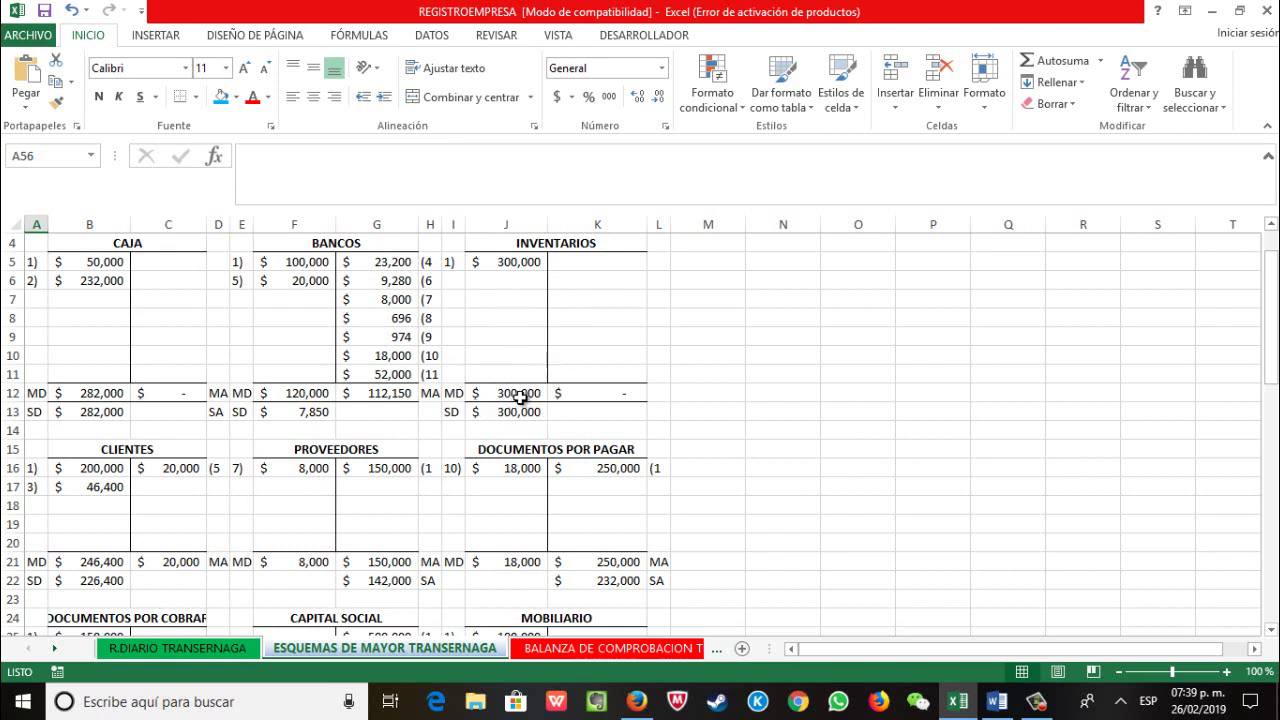
{"action": "scroll", "coordinate": [549, 412], "scroll_direction": "down", "scroll_amount": 3}
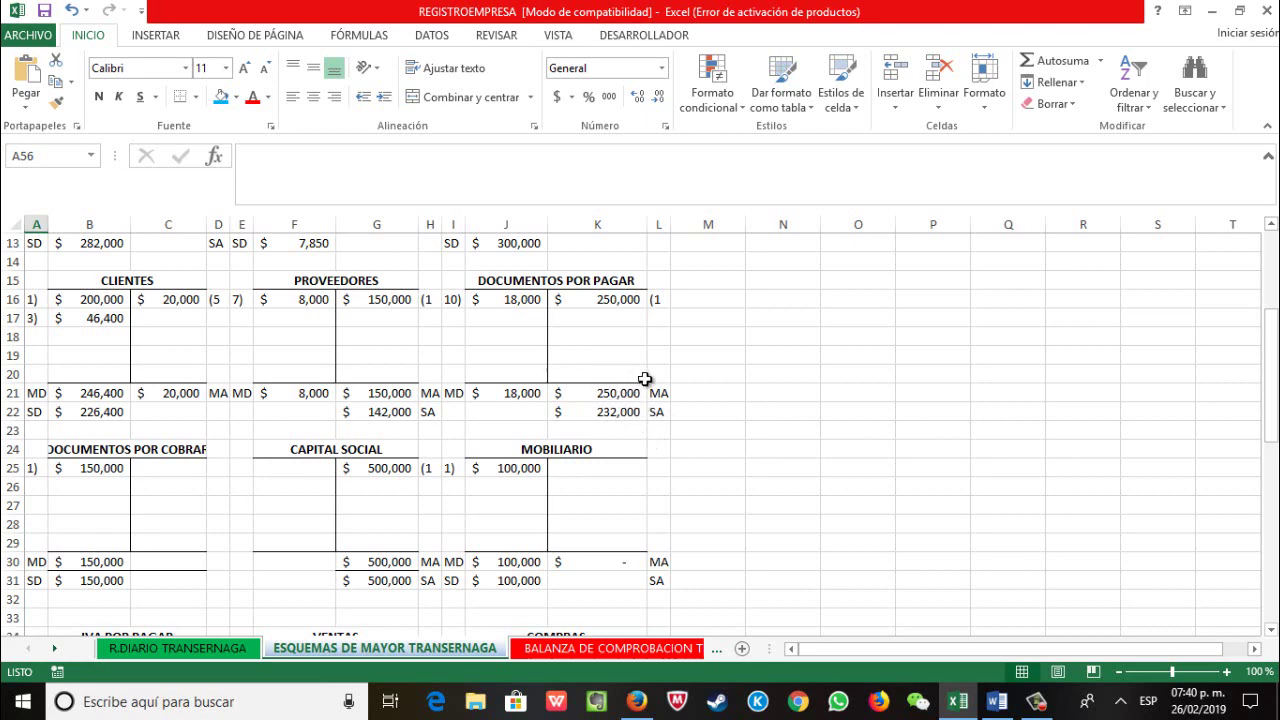
{"action": "scroll", "coordinate": [611, 391], "scroll_direction": "down", "scroll_amount": 3}
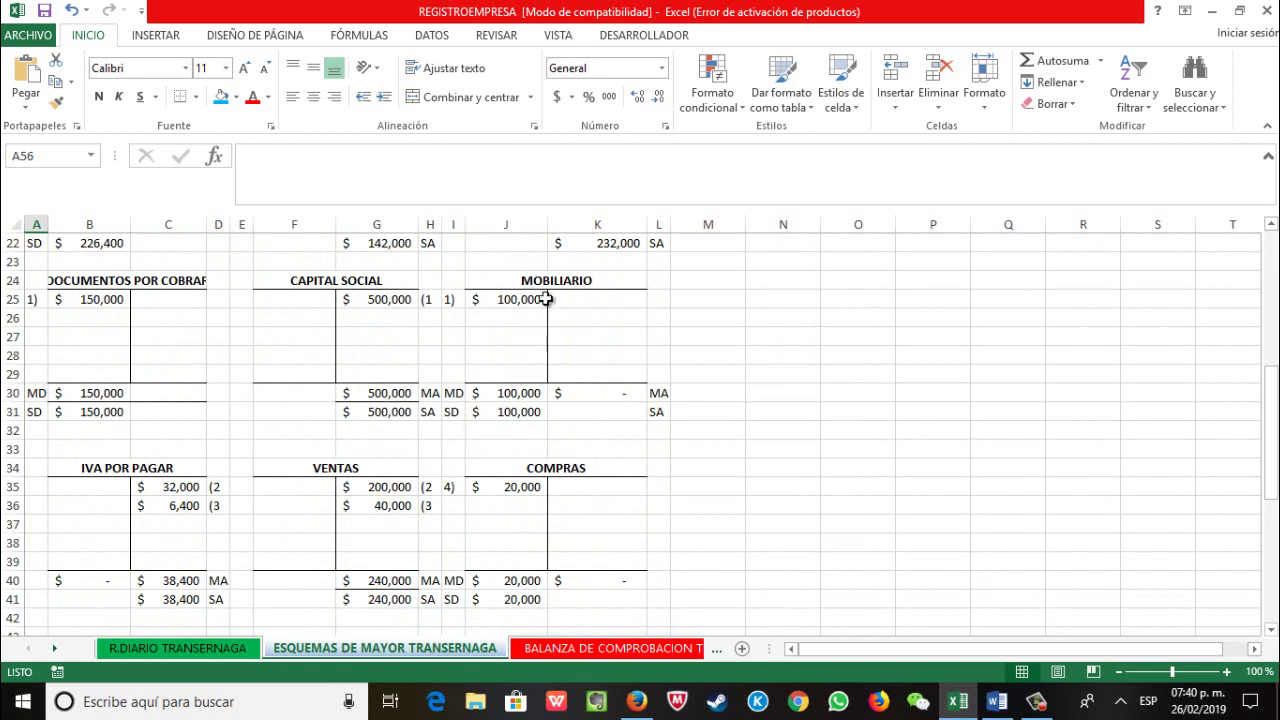
{"action": "scroll", "coordinate": [570, 325], "scroll_direction": "down", "scroll_amount": 1}
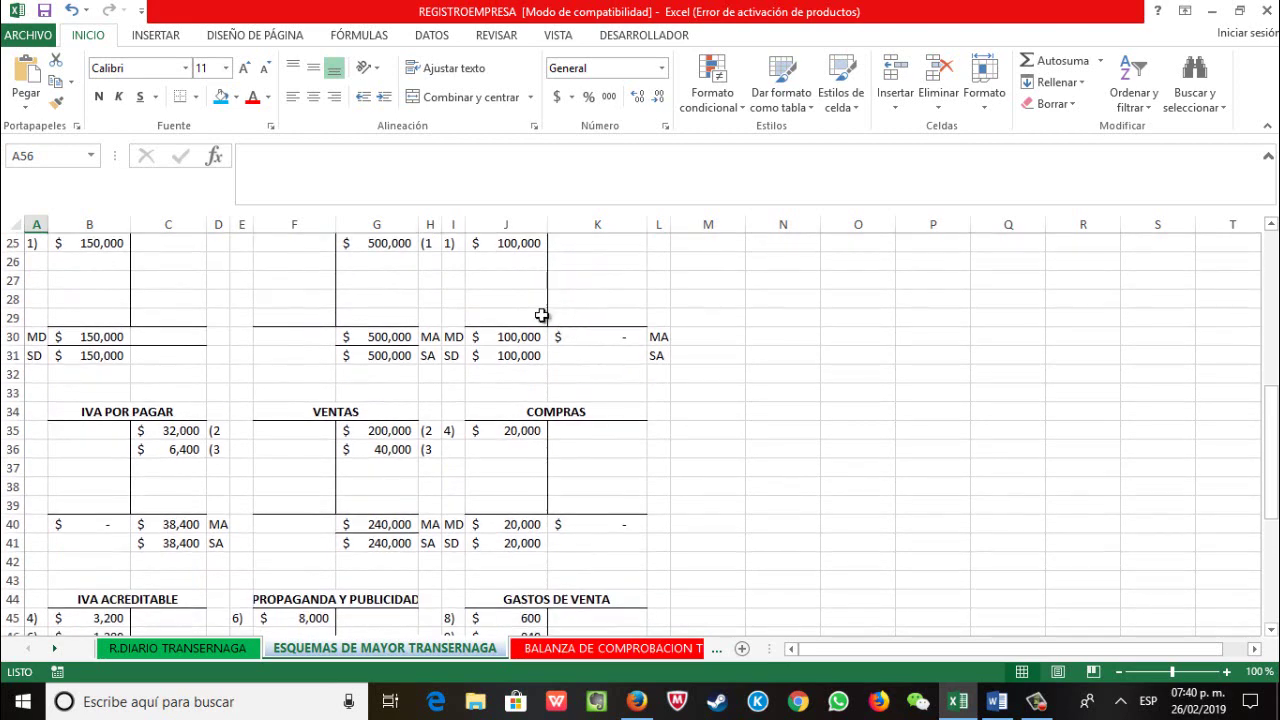
{"action": "scroll", "coordinate": [497, 334], "scroll_direction": "up", "scroll_amount": 1}
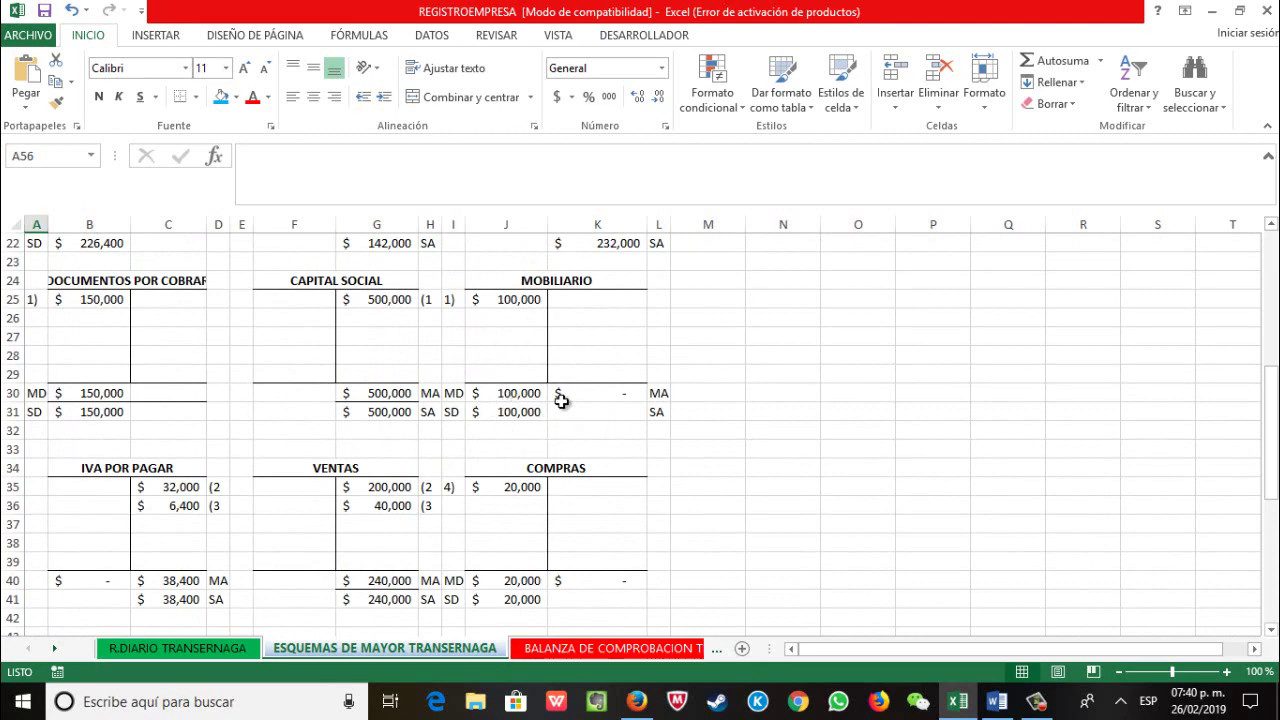
{"action": "scroll", "coordinate": [557, 400], "scroll_direction": "down", "scroll_amount": 3}
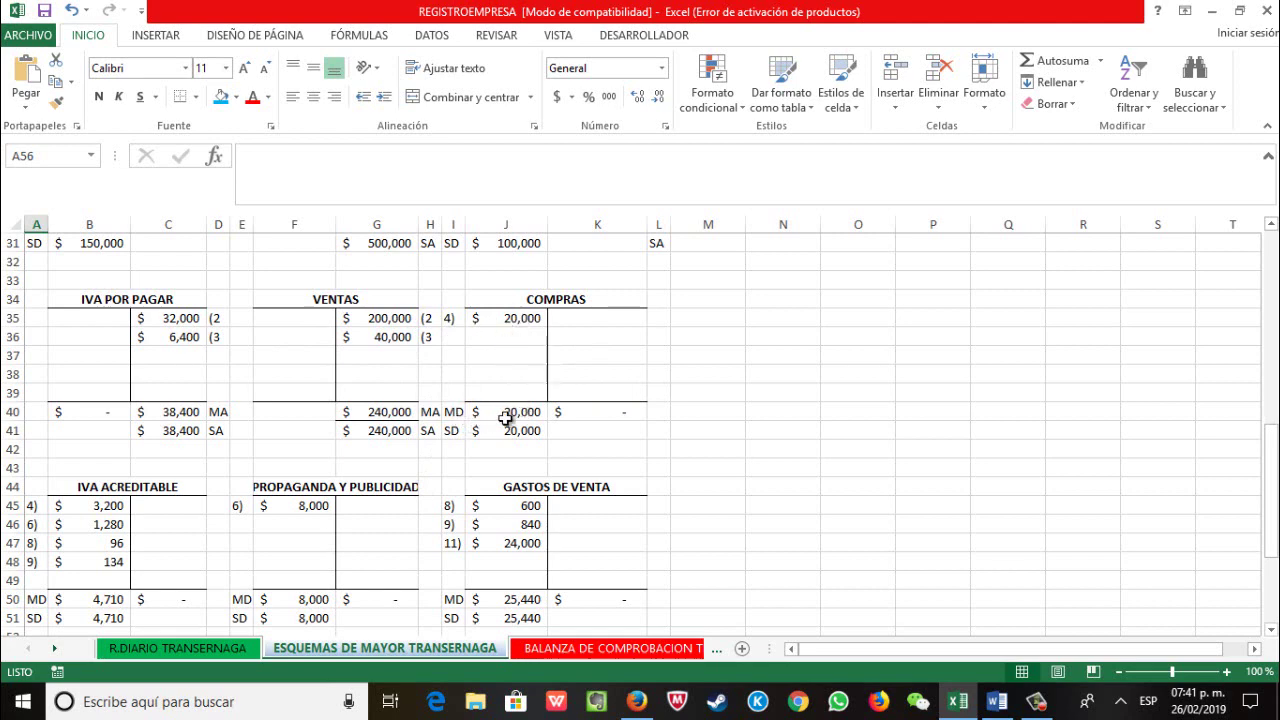
{"action": "scroll", "coordinate": [520, 440], "scroll_direction": "down", "scroll_amount": 3}
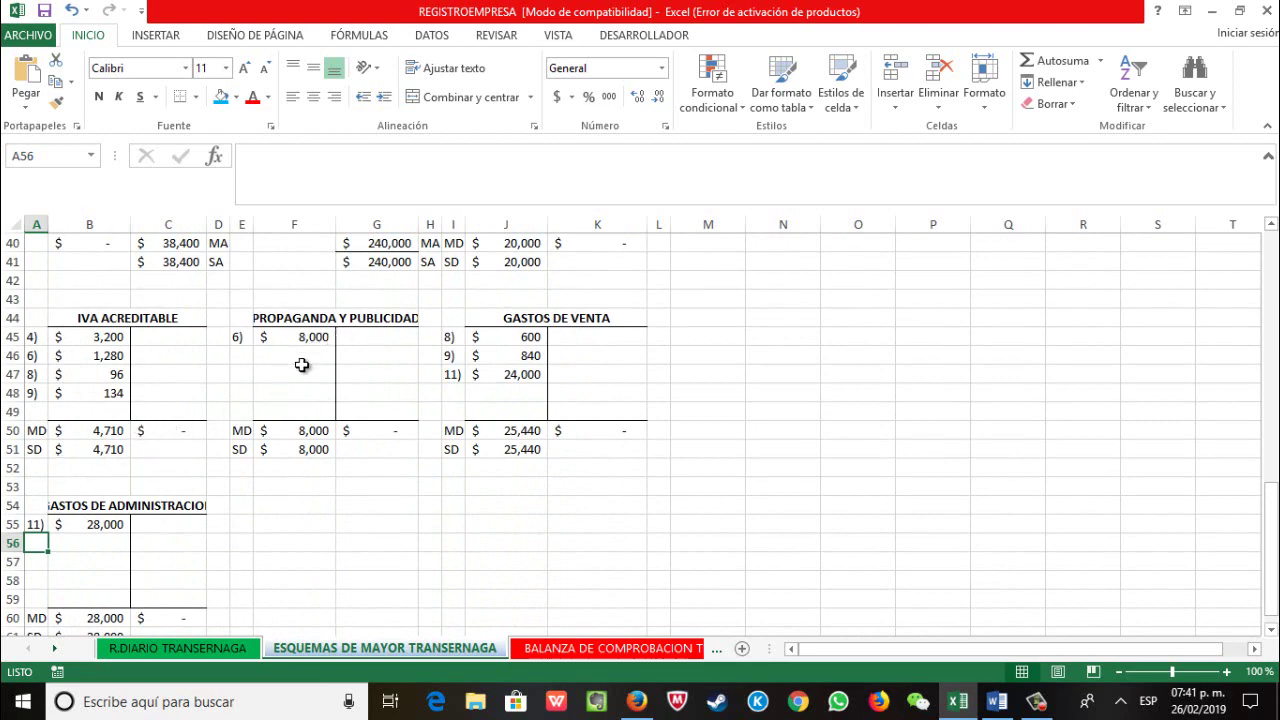
{"action": "scroll", "coordinate": [303, 364], "scroll_direction": "down", "scroll_amount": 1}
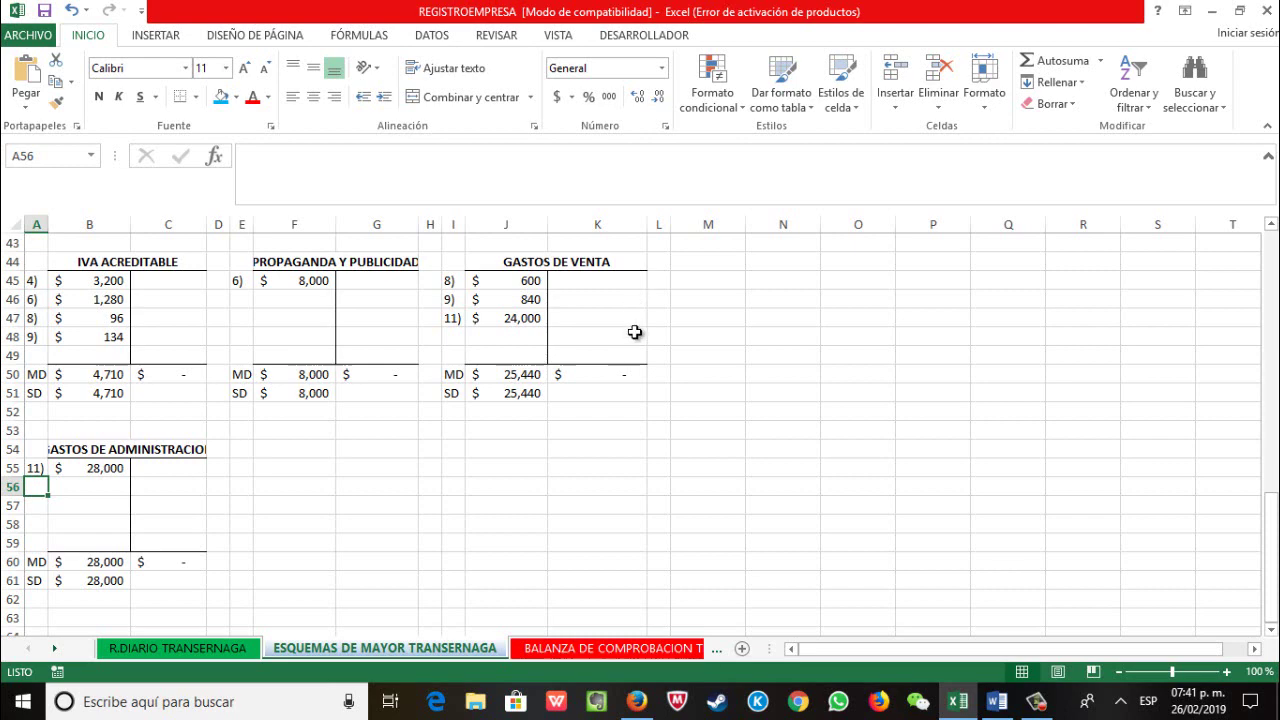
{"action": "scroll", "coordinate": [134, 480], "scroll_direction": "down", "scroll_amount": 1}
{"action": "scroll", "coordinate": [134, 480], "scroll_direction": "down", "scroll_amount": 1}
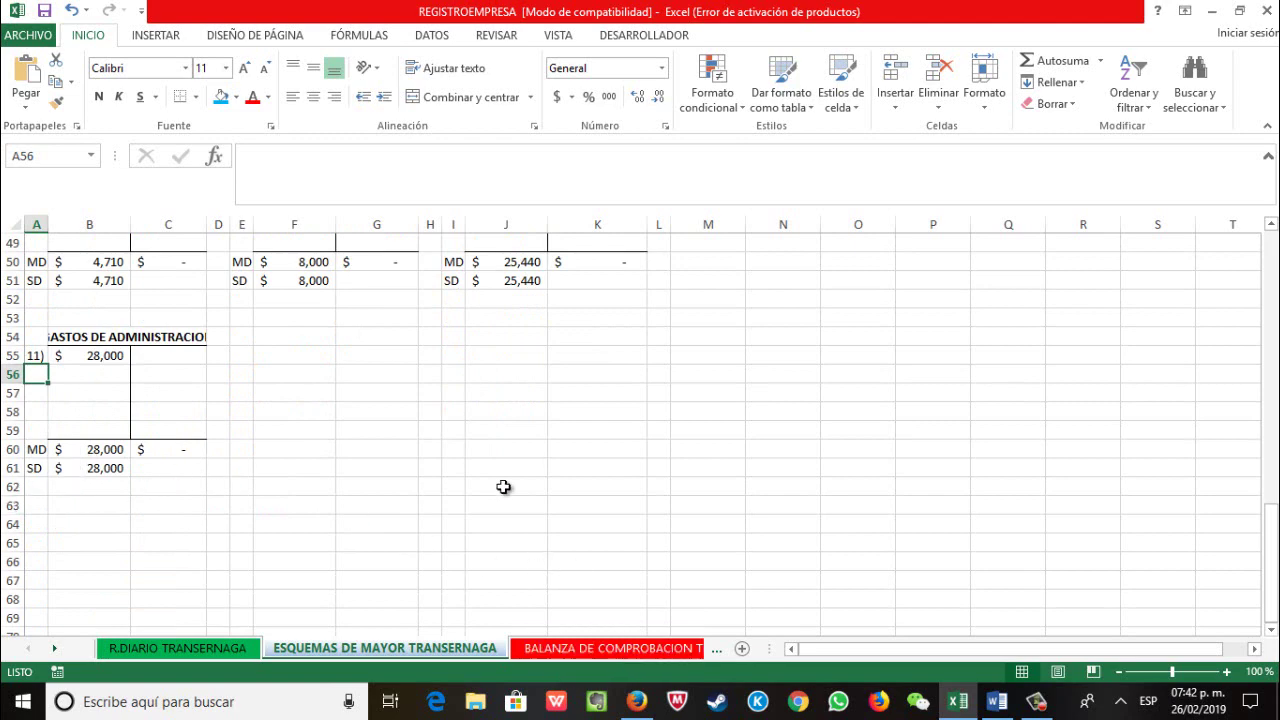
{"action": "scroll", "coordinate": [240, 440], "scroll_direction": "up", "scroll_amount": 8}
{"action": "scroll", "coordinate": [340, 468], "scroll_direction": "up", "scroll_amount": 8}
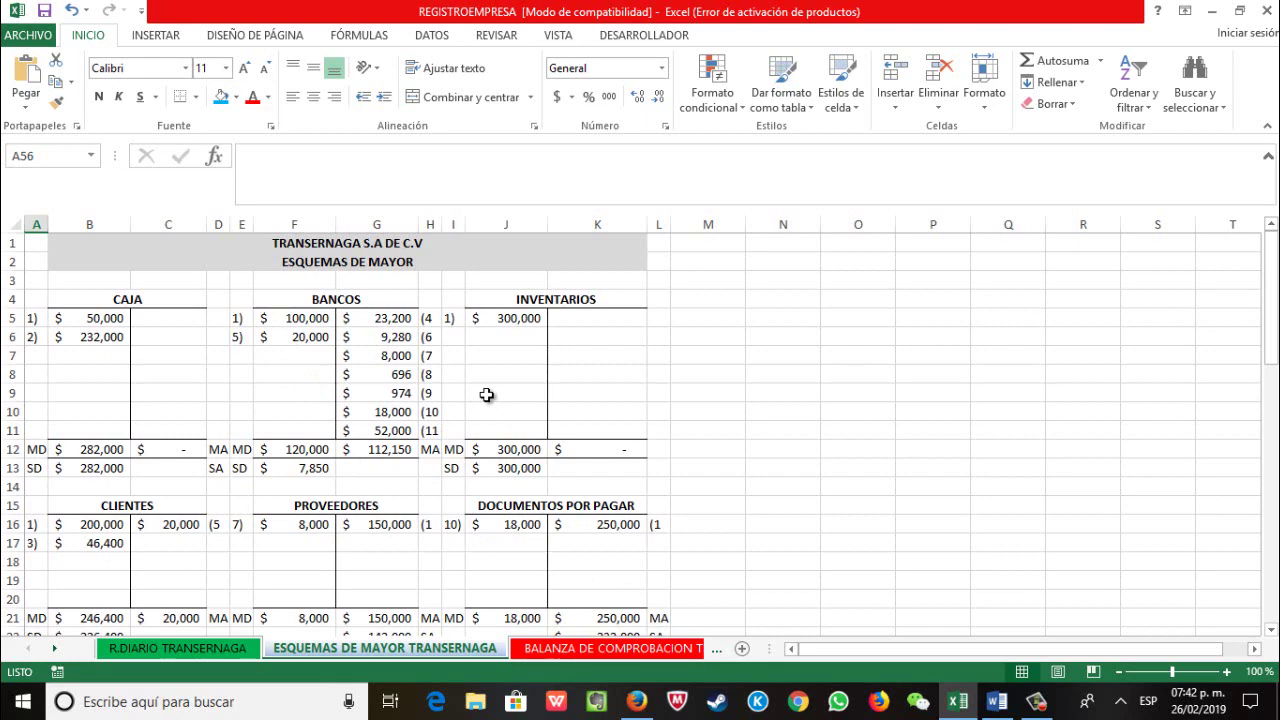
{"action": "scroll", "coordinate": [553, 413], "scroll_direction": "down", "scroll_amount": 2}
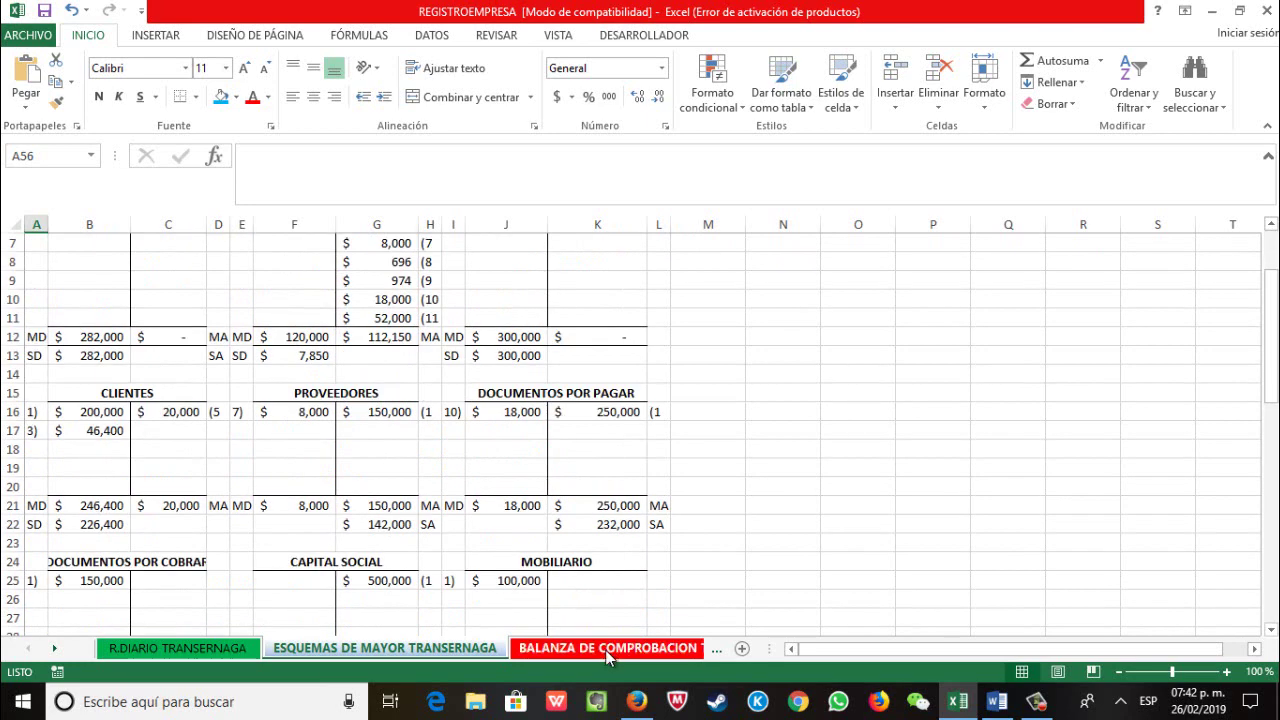
{"action": "scroll", "coordinate": [606, 451], "scroll_direction": "down", "scroll_amount": 1}
{"action": "scroll", "coordinate": [609, 449], "scroll_direction": "up", "scroll_amount": 3}
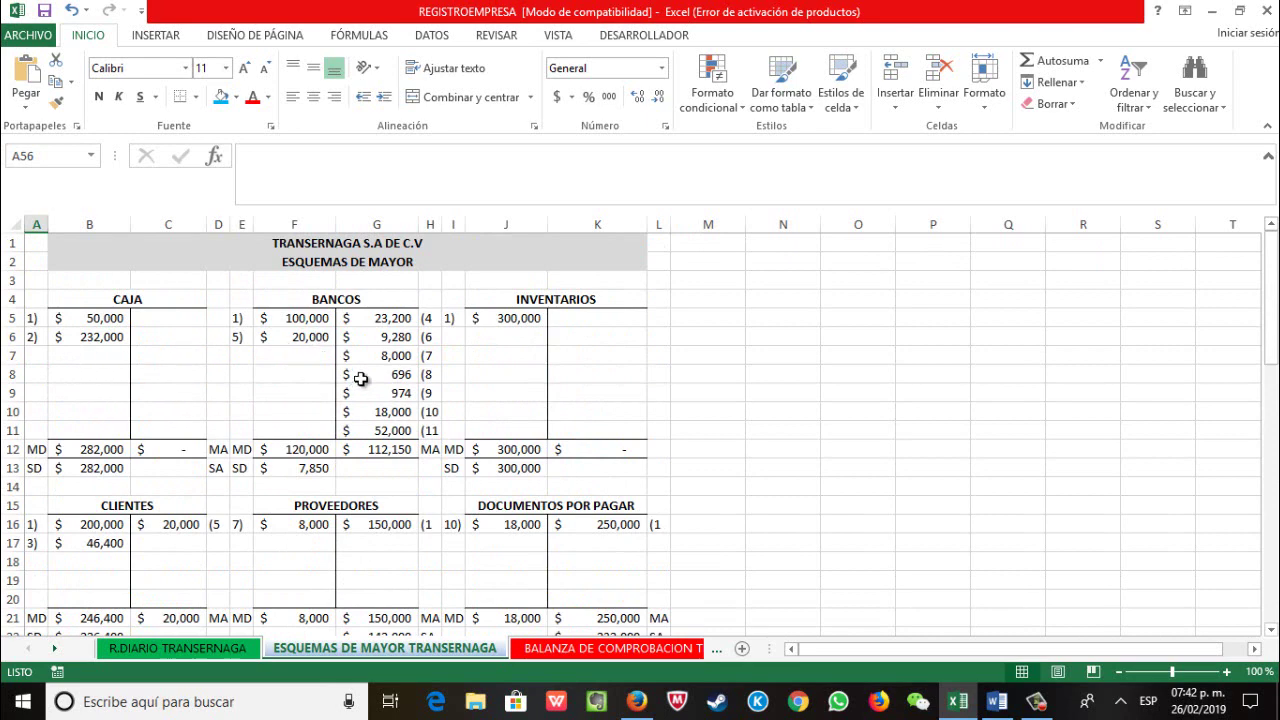
Step: Skim the ledger T-accounts, open the Transernaga trial balance sheet, and review its accounts, movement columns and balance columns
{"action": "scroll", "coordinate": [527, 346], "scroll_direction": "down", "scroll_amount": 16}
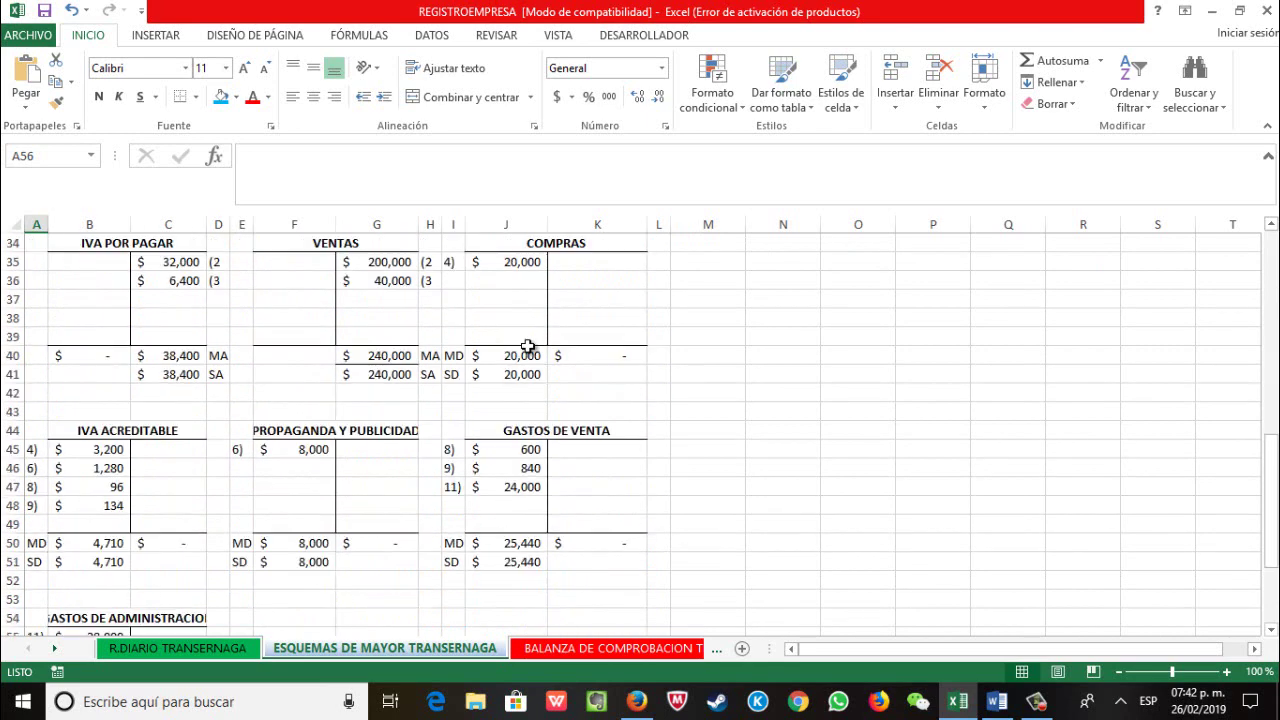
{"action": "scroll", "coordinate": [527, 346], "scroll_direction": "up", "scroll_amount": 7}
{"action": "scroll", "coordinate": [527, 346], "scroll_direction": "up", "scroll_amount": 9}
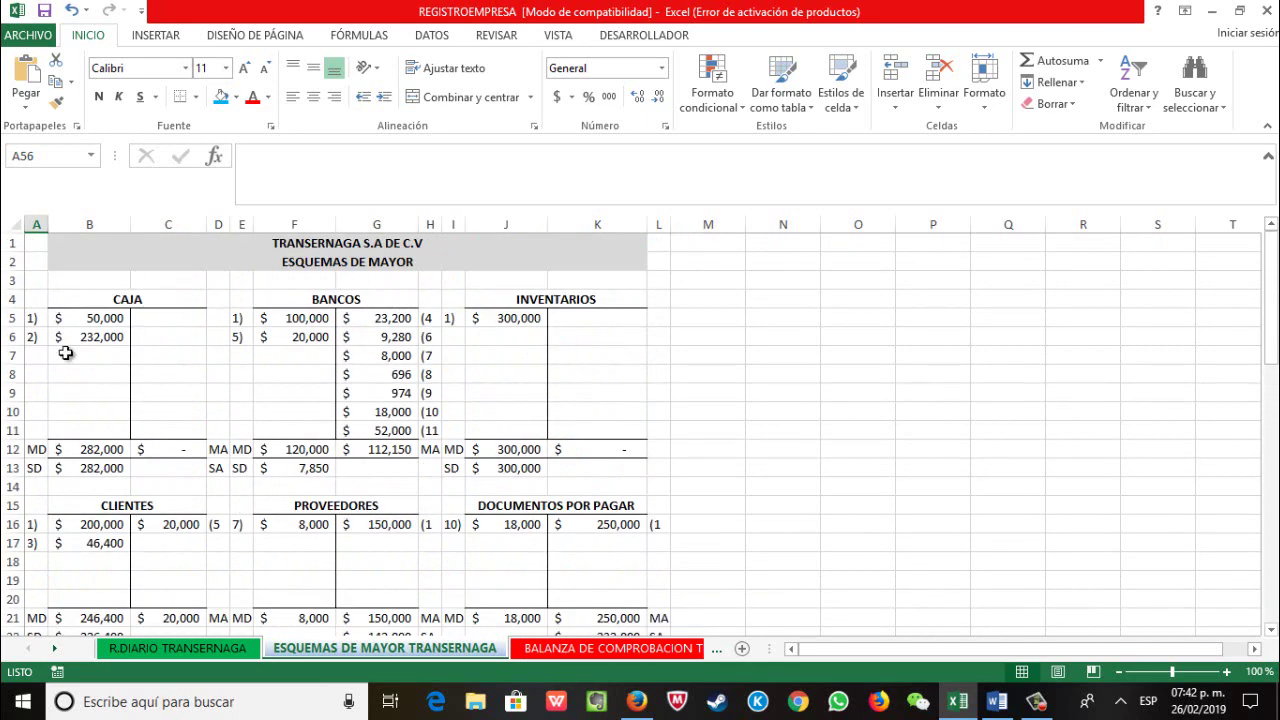
{"action": "left_click", "coordinate": [627, 648]}
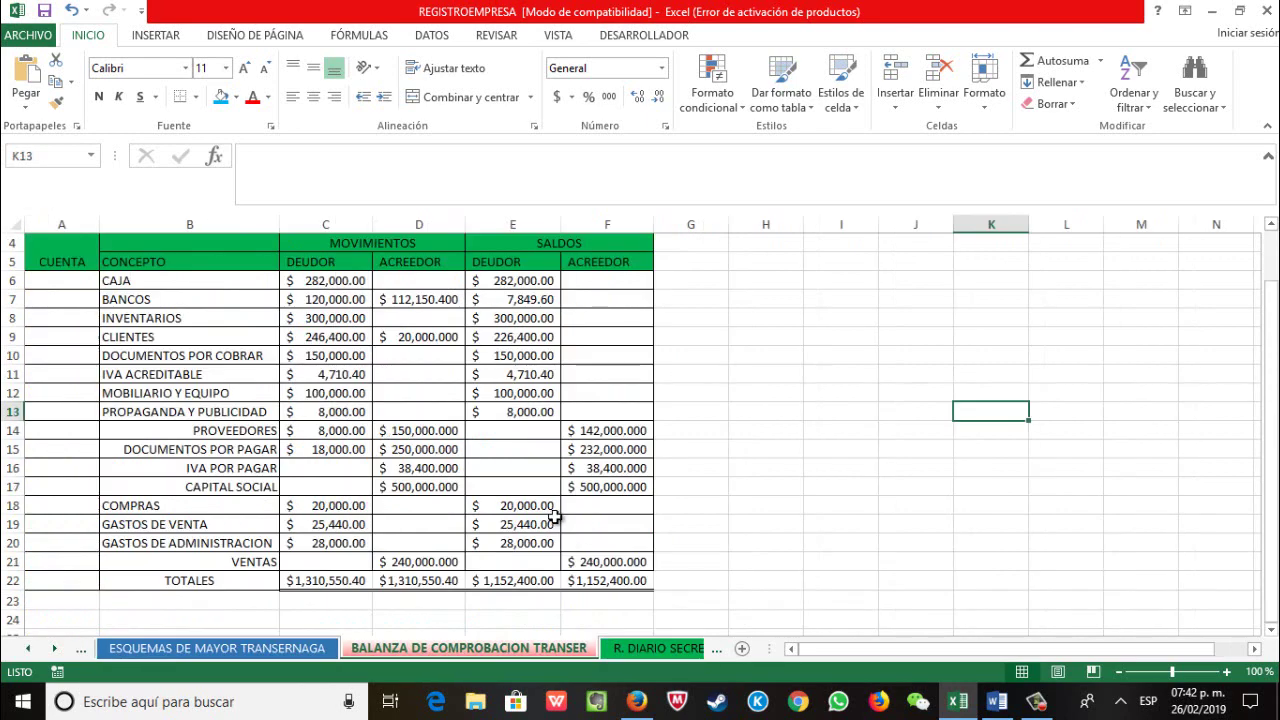
{"action": "scroll", "coordinate": [386, 480], "scroll_direction": "up", "scroll_amount": 1}
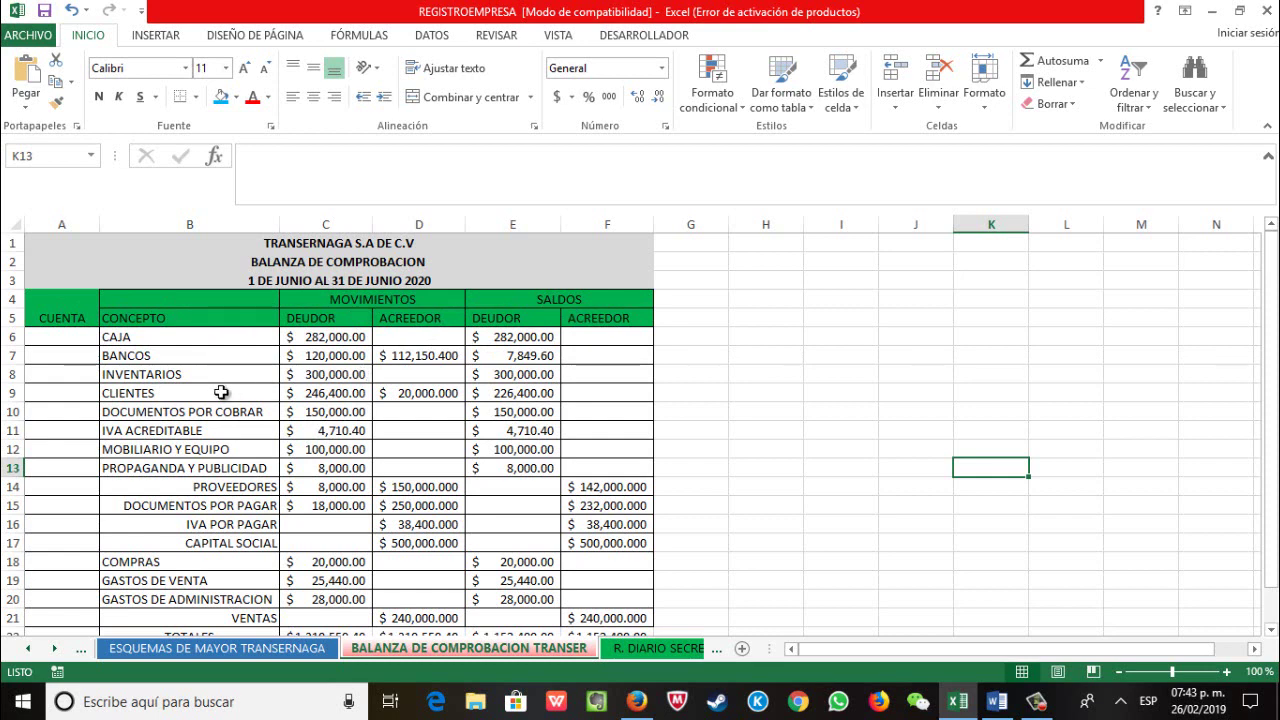
{"action": "scroll", "coordinate": [148, 336], "scroll_direction": "down", "scroll_amount": 1}
{"action": "scroll", "coordinate": [148, 336], "scroll_direction": "up", "scroll_amount": 1}
Step: Compare the accounts in the ledger T-accounts with the concept list of the trial balance
{"action": "left_click", "coordinate": [244, 650]}
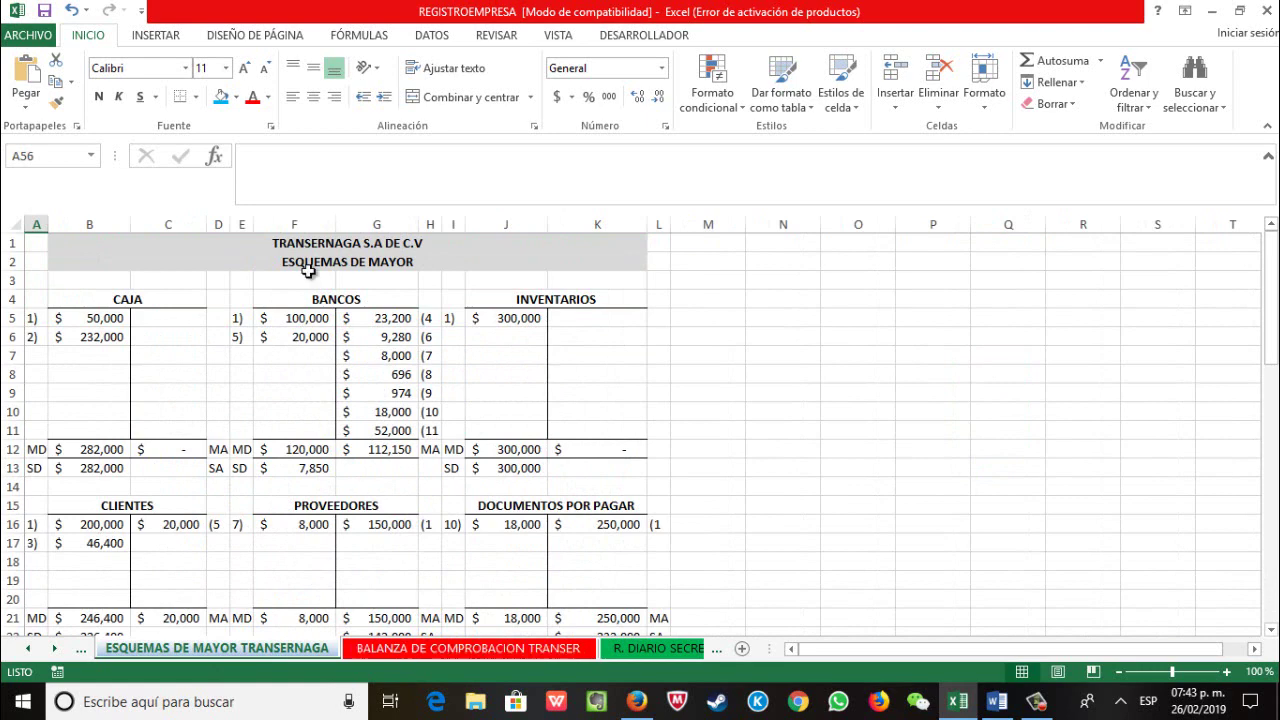
{"action": "left_click", "coordinate": [437, 650]}
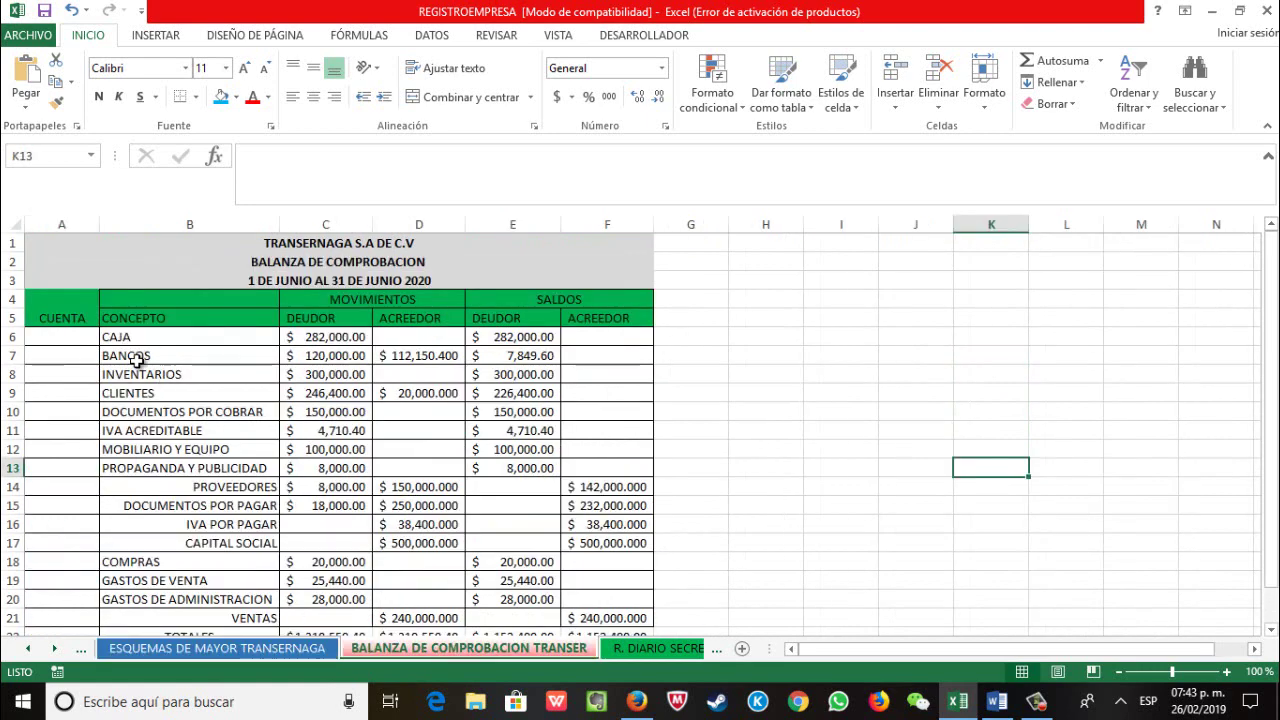
{"action": "left_click", "coordinate": [263, 650]}
{"action": "scroll", "coordinate": [180, 449], "scroll_direction": "down", "scroll_amount": 1}
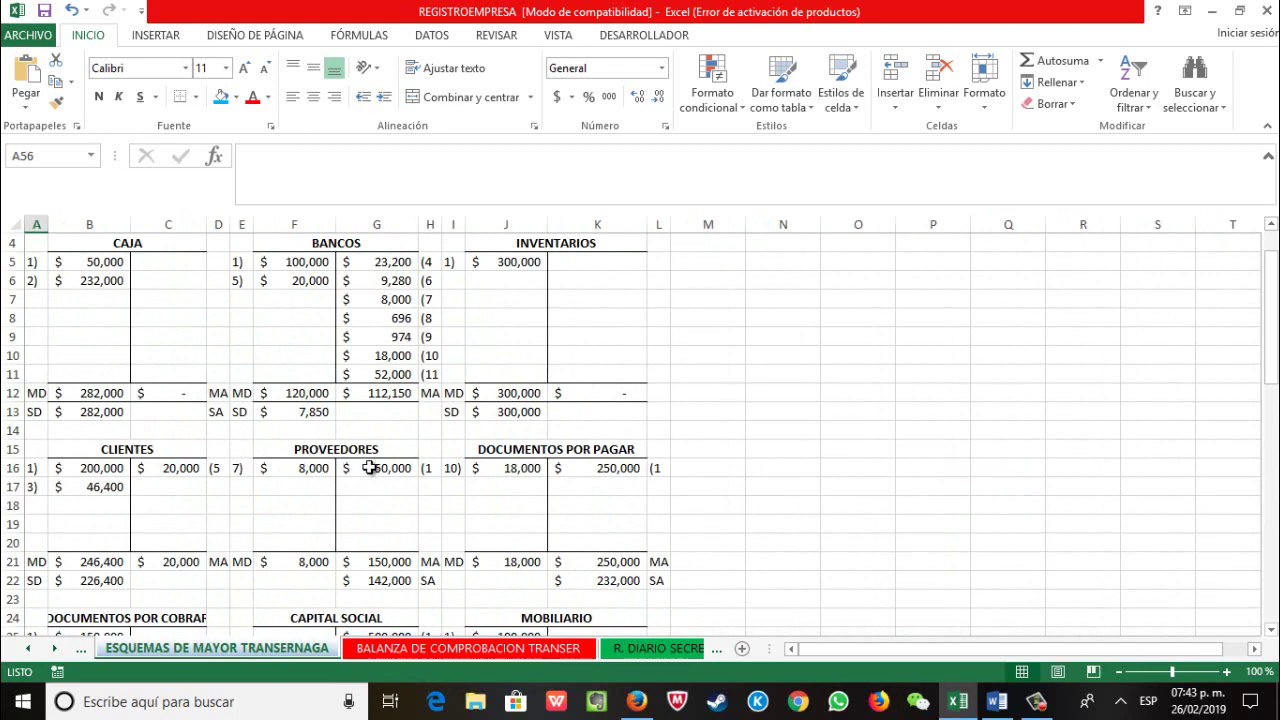
{"action": "left_click", "coordinate": [481, 651]}
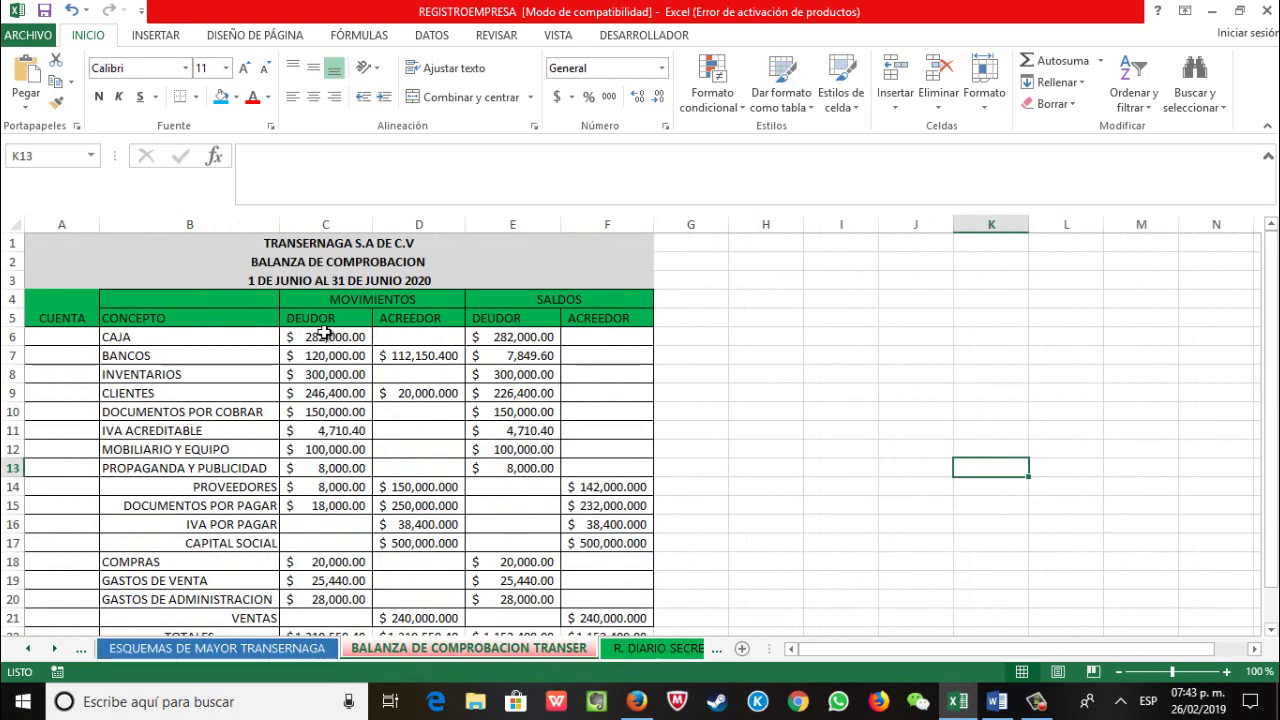
Step: Compare the debit movements of the first ledger accounts, Caja and Bancos, with the debit movements column of the trial balance
{"action": "left_click", "coordinate": [240, 650]}
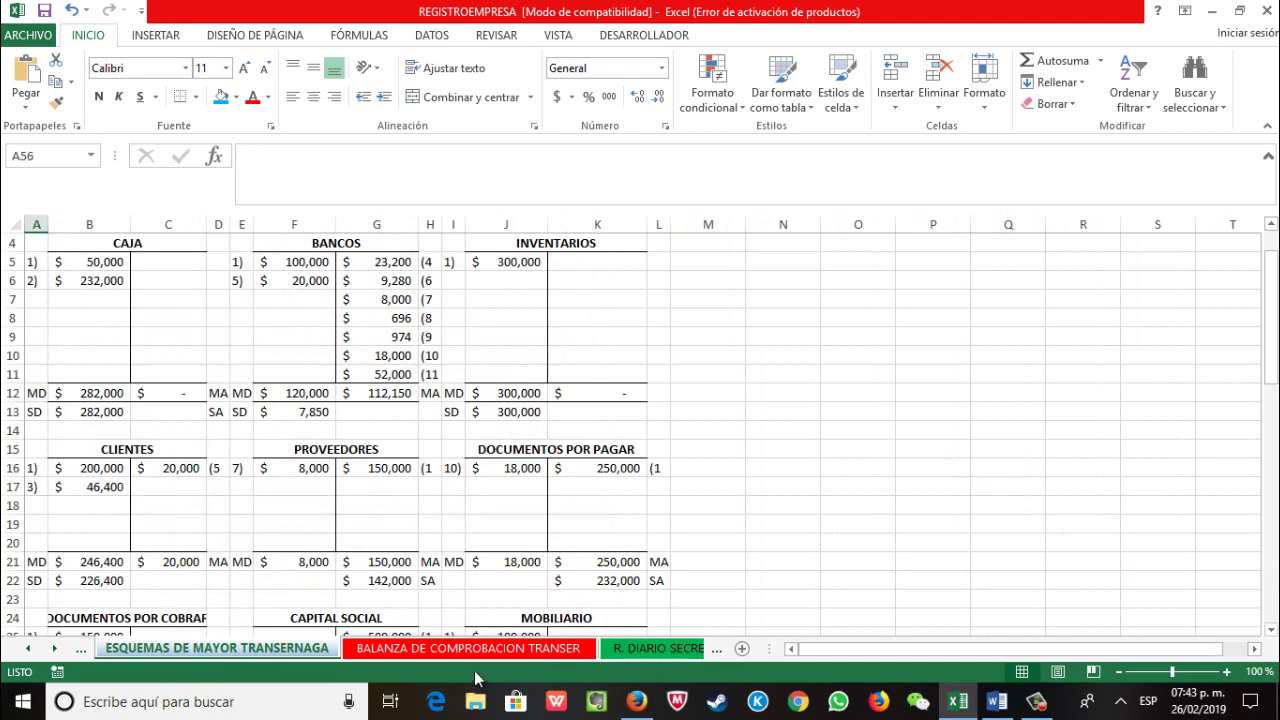
{"action": "left_click", "coordinate": [495, 648]}
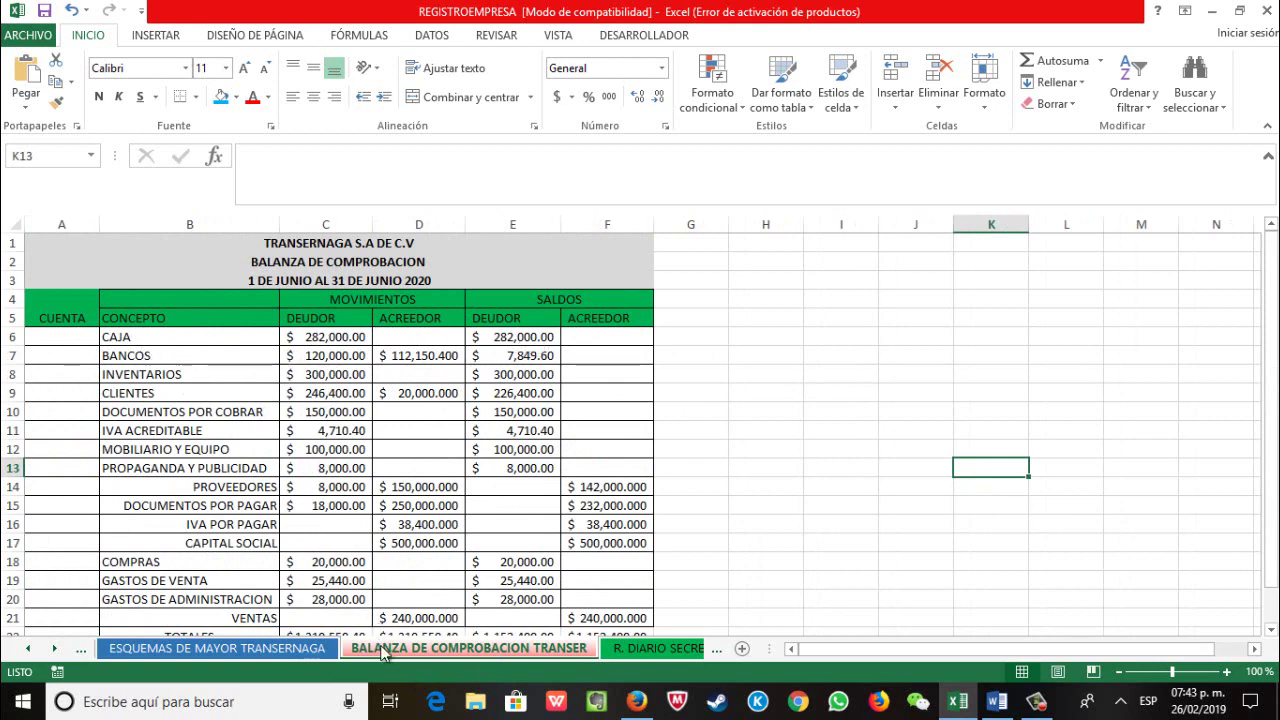
{"action": "left_click", "coordinate": [305, 648]}
{"action": "scroll", "coordinate": [280, 500], "scroll_direction": "up", "scroll_amount": 1}
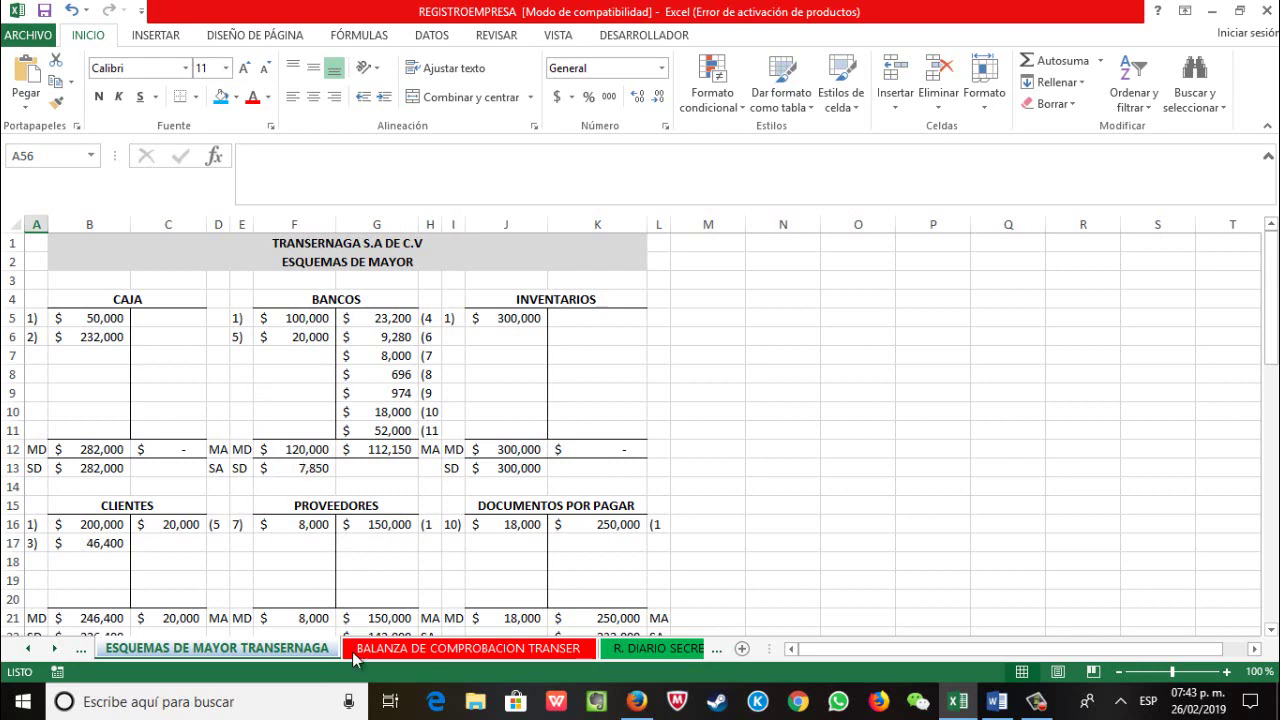
{"action": "left_click", "coordinate": [416, 648]}
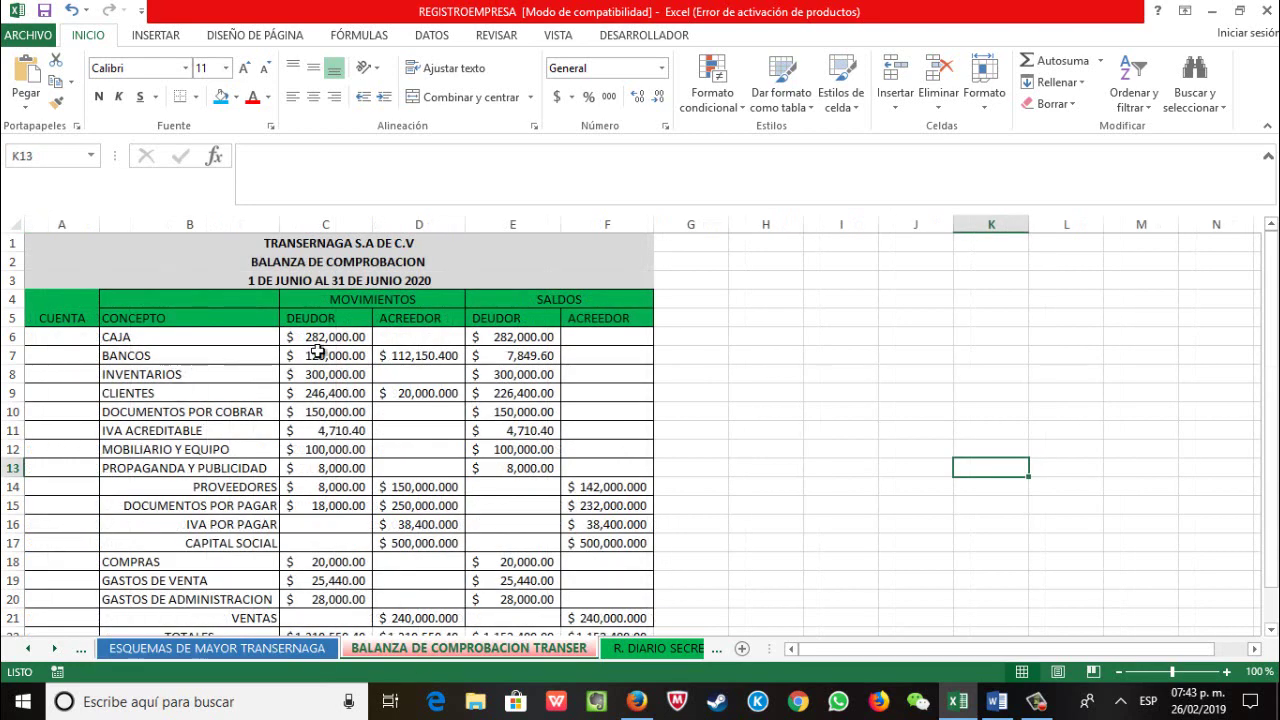
Step: Check the Bancos credit movement against the trial balance and inspect the ledger reference in D7
{"action": "left_click", "coordinate": [303, 654]}
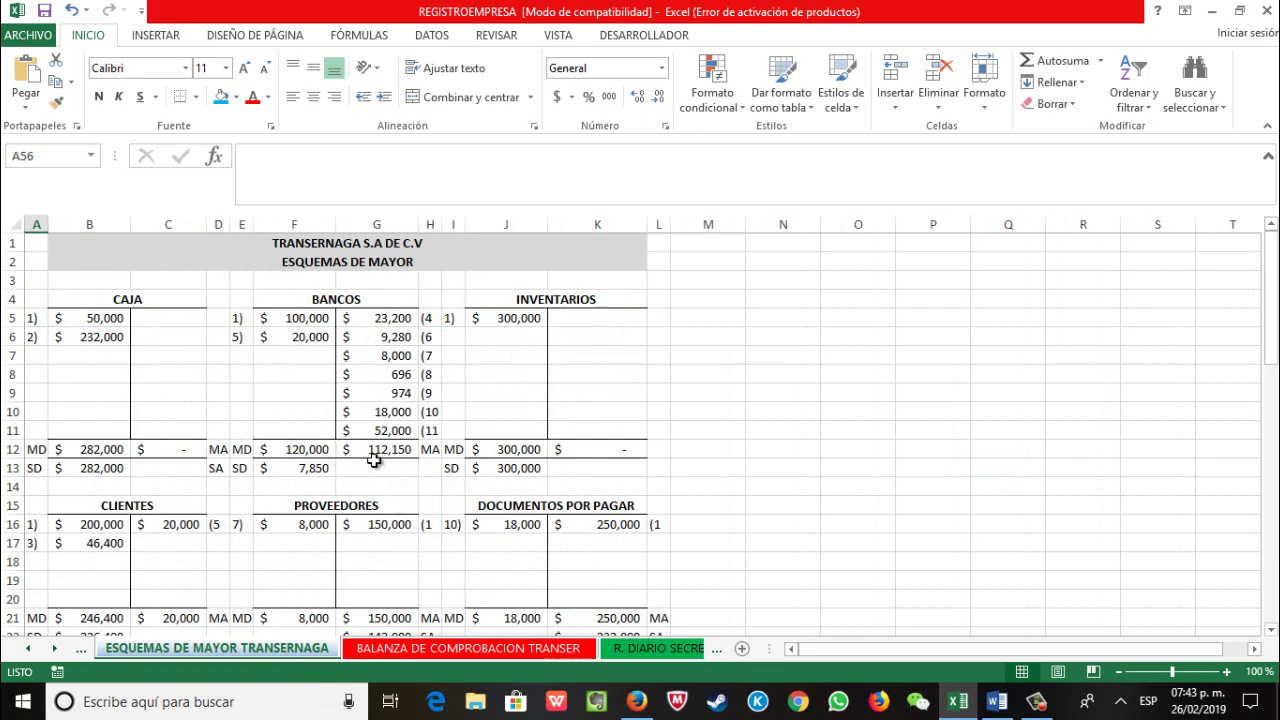
{"action": "left_click", "coordinate": [398, 651]}
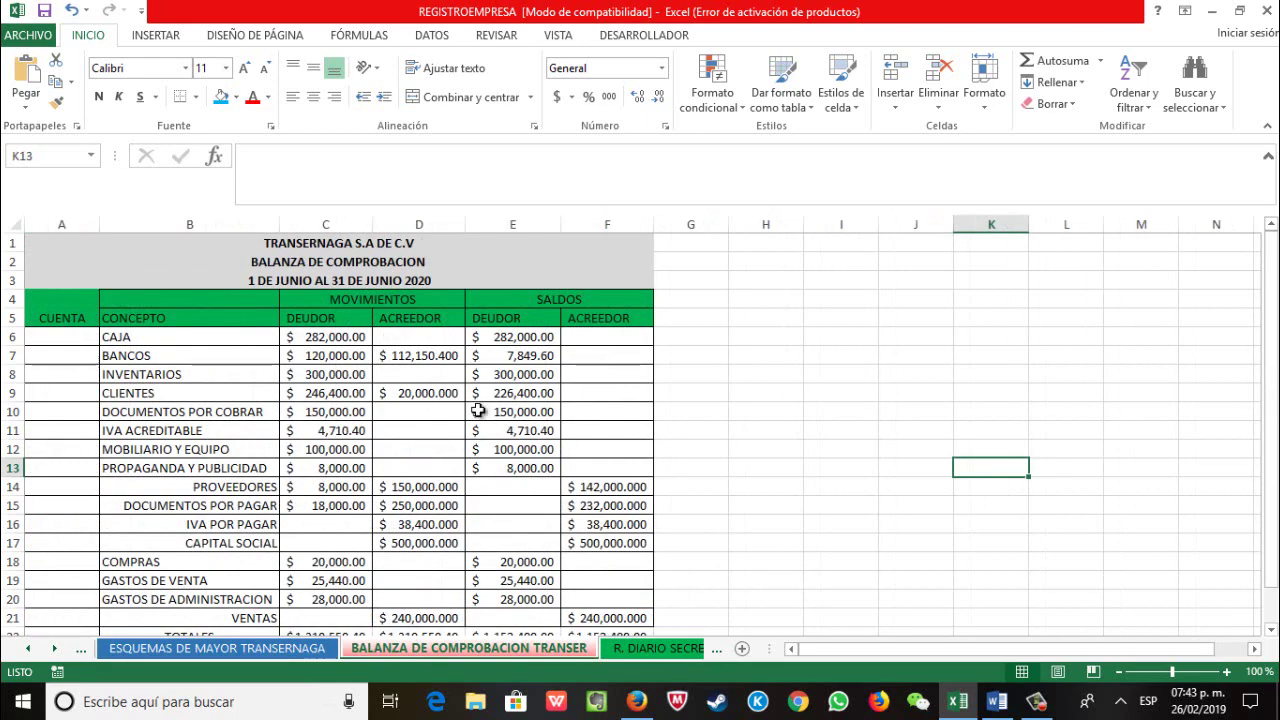
{"action": "left_click", "coordinate": [268, 652]}
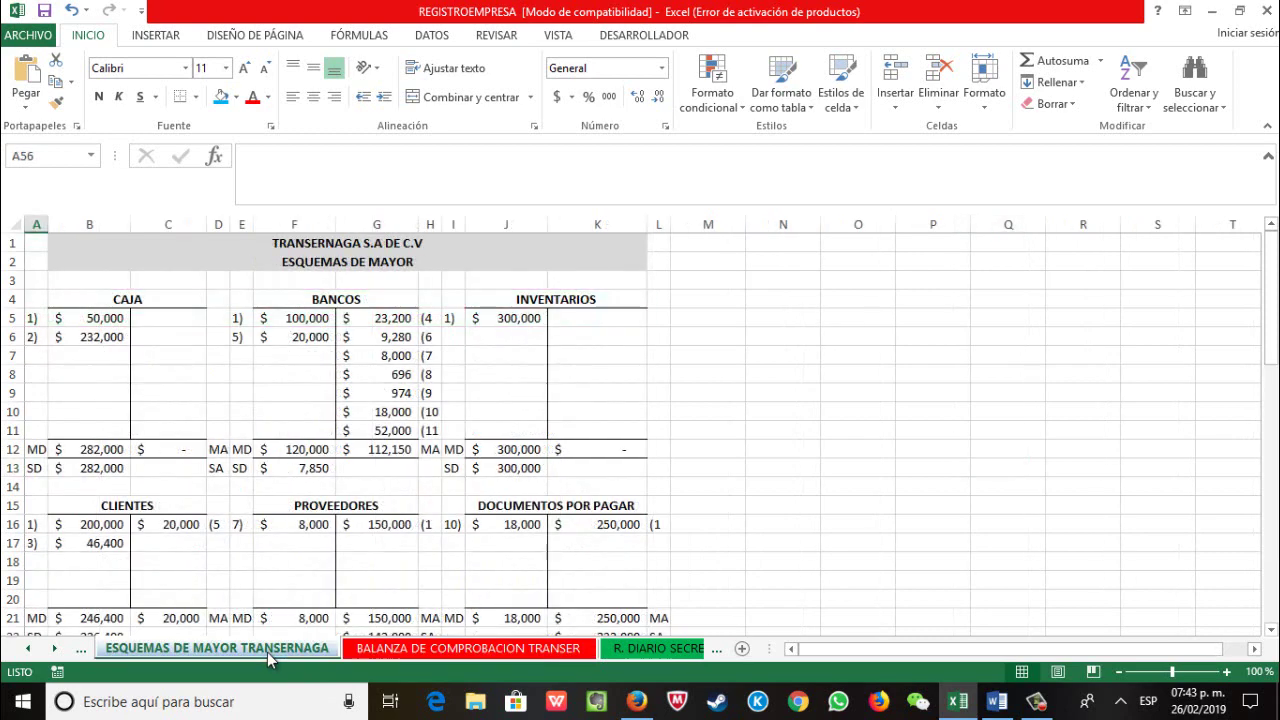
{"action": "left_click", "coordinate": [443, 655]}
{"action": "left_click", "coordinate": [422, 355]}
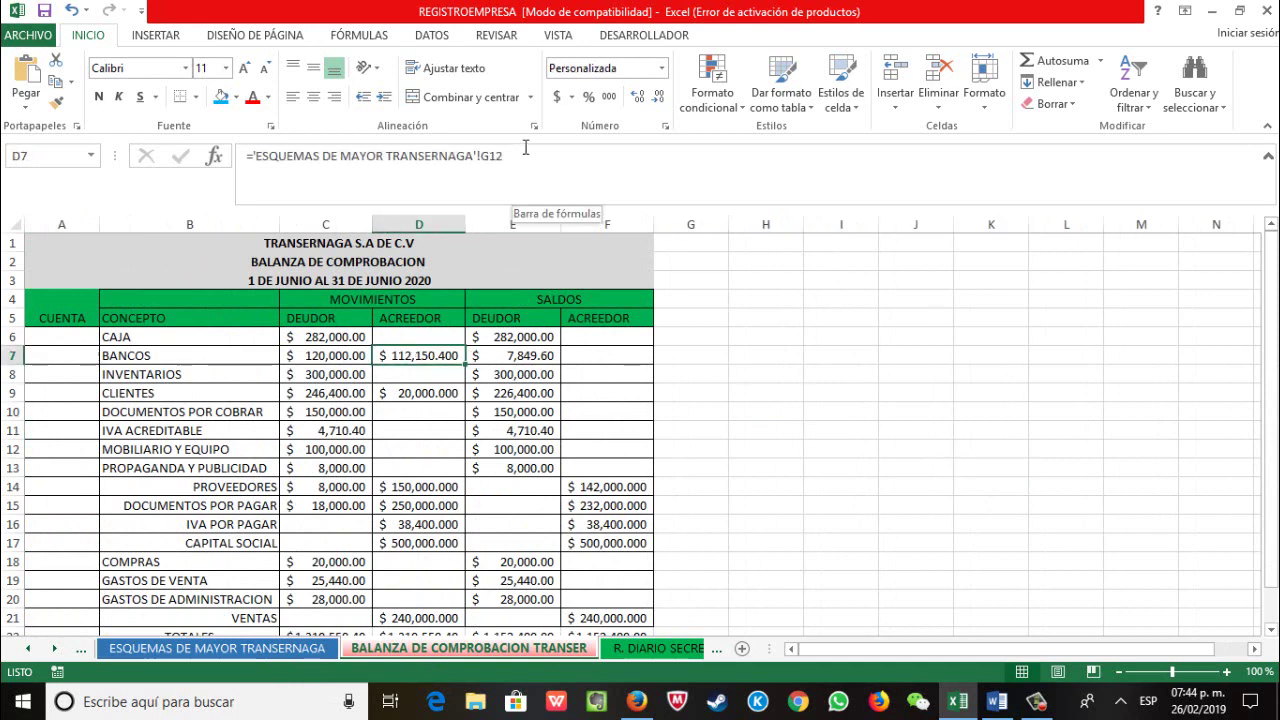
Step: Format the credit movements in column D of the trial balance with two decimal places
{"action": "left_click", "coordinate": [419, 222]}
{"action": "left_click", "coordinate": [638, 104]}
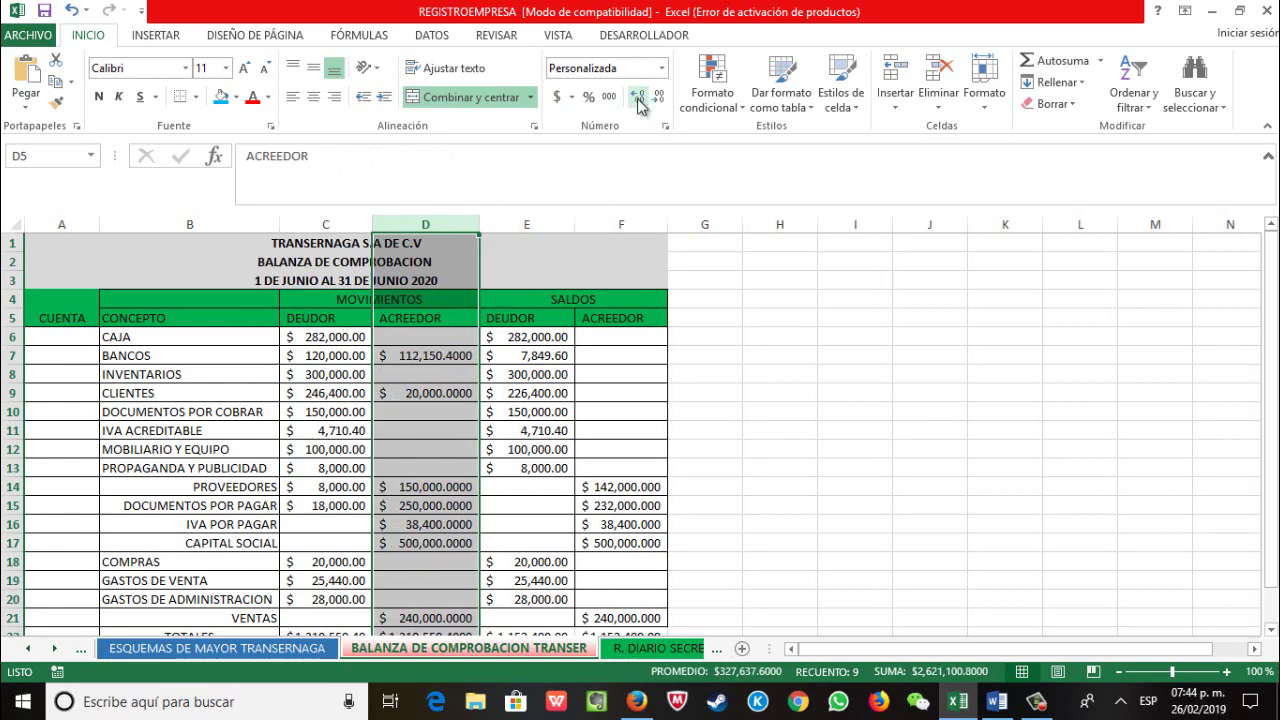
{"action": "left_click", "coordinate": [661, 98]}
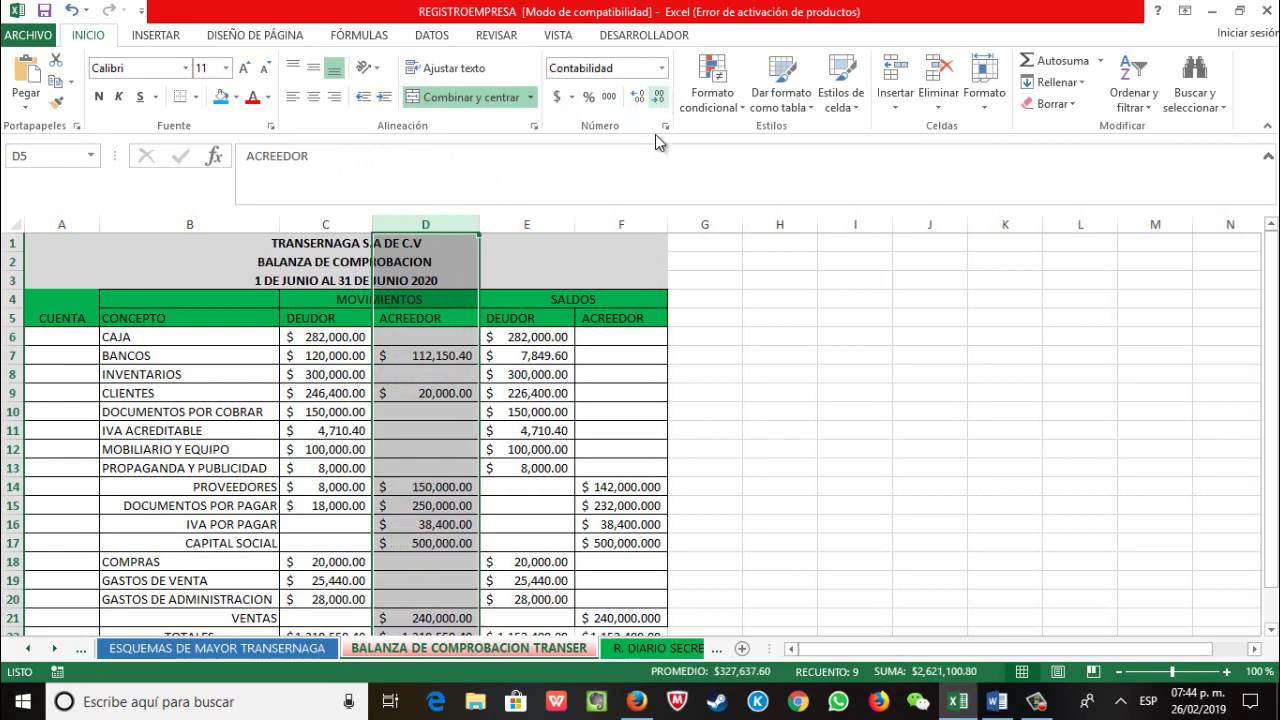
{"action": "left_click", "coordinate": [732, 408]}
Step: Examine the Totales row of the trial balance for debit and credit movements, returning to the first accounts
{"action": "scroll", "coordinate": [732, 405], "scroll_direction": "down", "scroll_amount": 7}
{"action": "scroll", "coordinate": [732, 405], "scroll_direction": "up", "scroll_amount": 2}
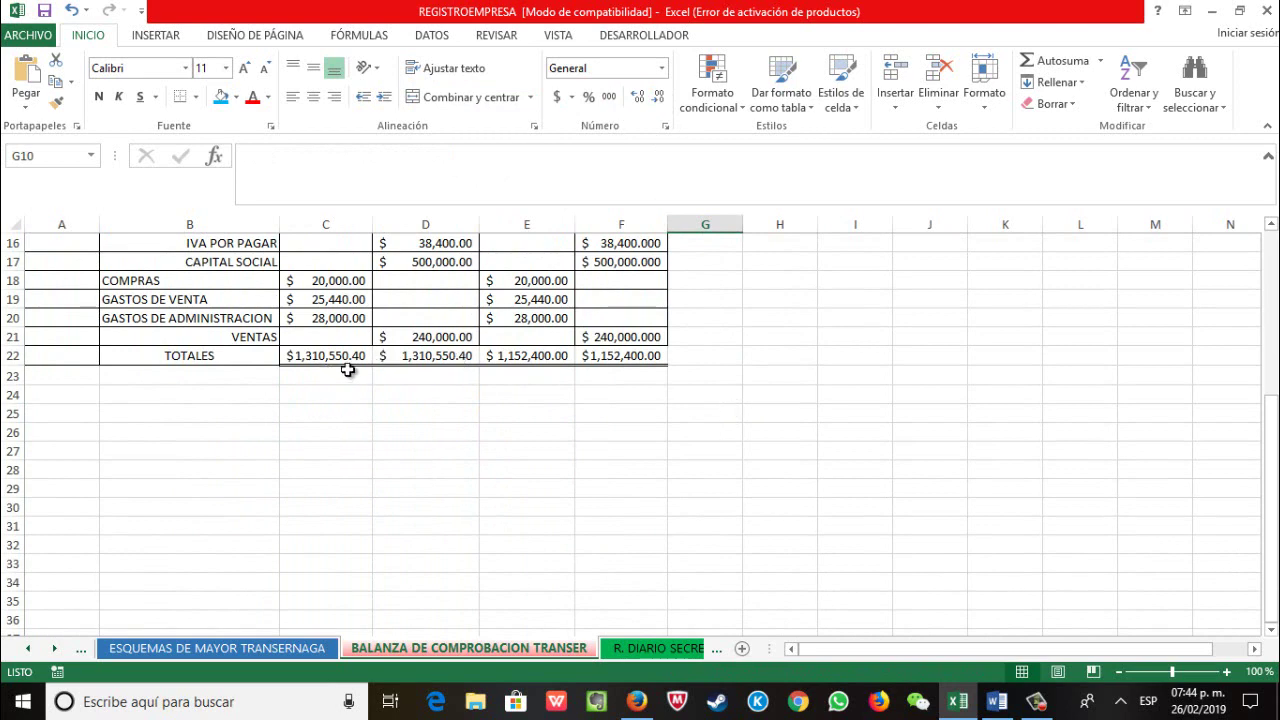
{"action": "scroll", "coordinate": [455, 360], "scroll_direction": "up", "scroll_amount": 5}
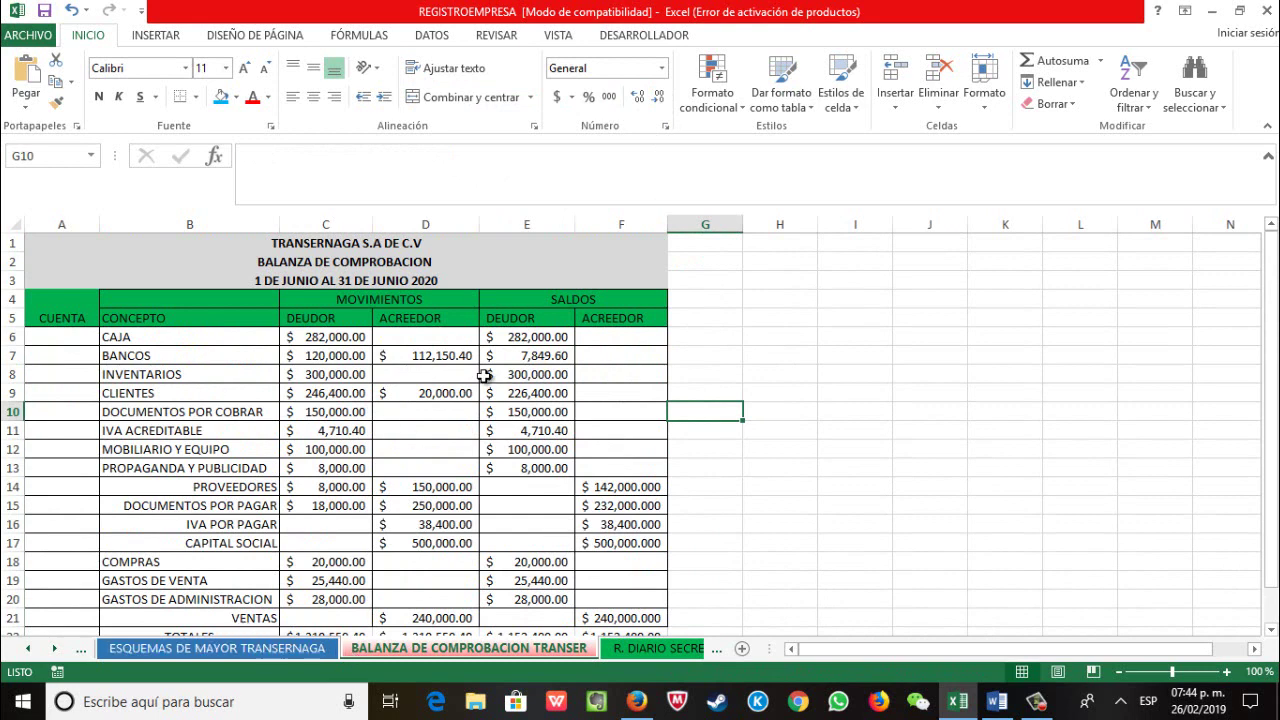
Step: Inspect the Bancos debit balance formula in E7 and its source cells C7 and D7, comparing them with the Bancos T-account
{"action": "left_click", "coordinate": [540, 358]}
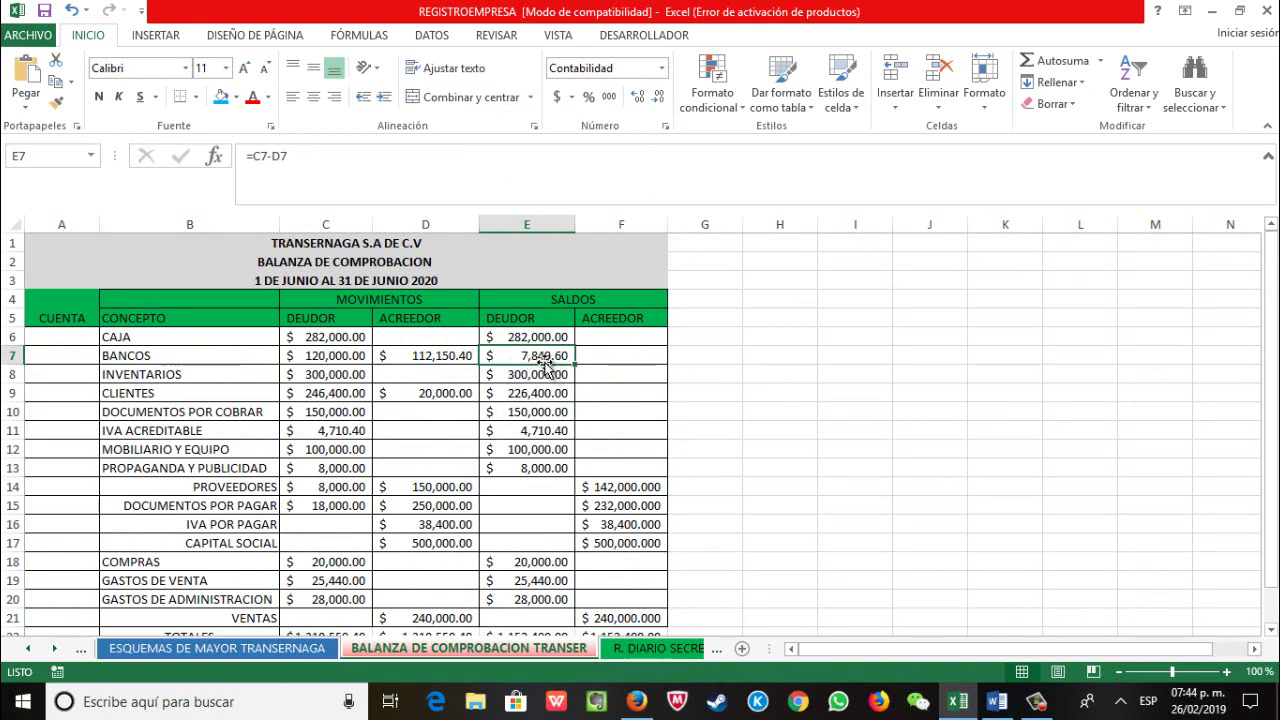
{"action": "left_click", "coordinate": [287, 652]}
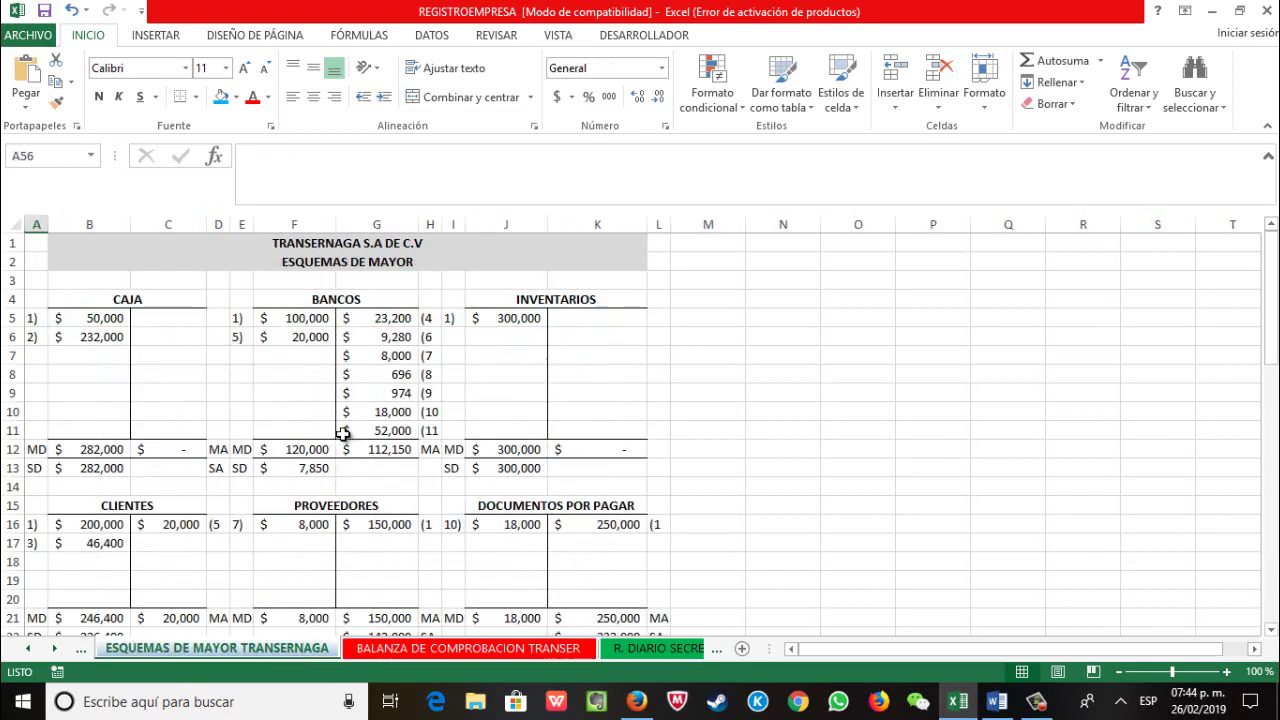
{"action": "left_click", "coordinate": [452, 650]}
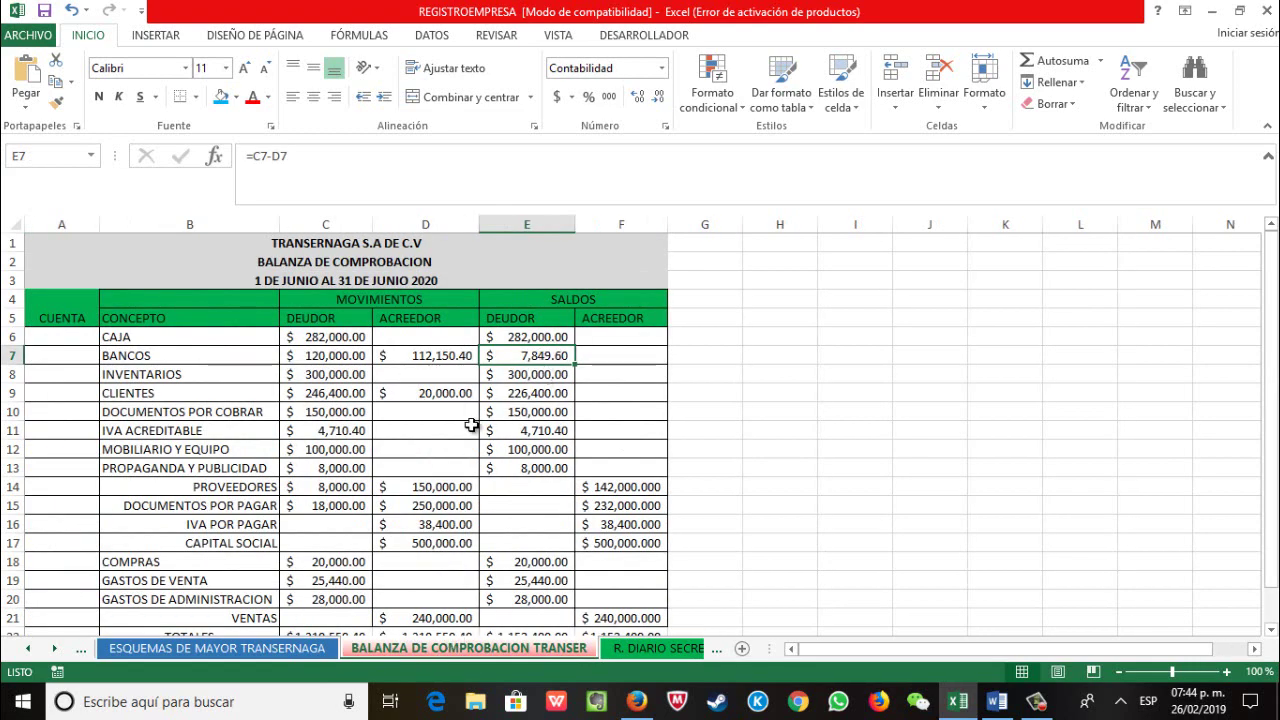
{"action": "left_click", "coordinate": [262, 649]}
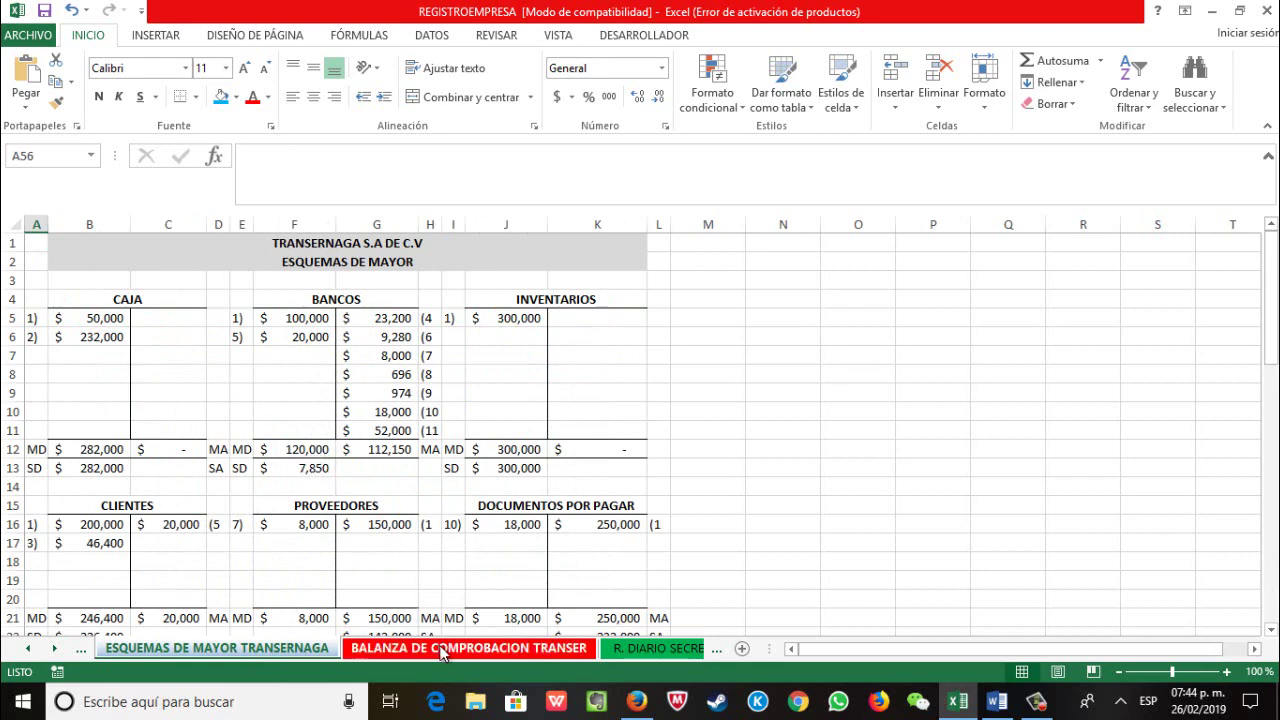
{"action": "left_click", "coordinate": [441, 650]}
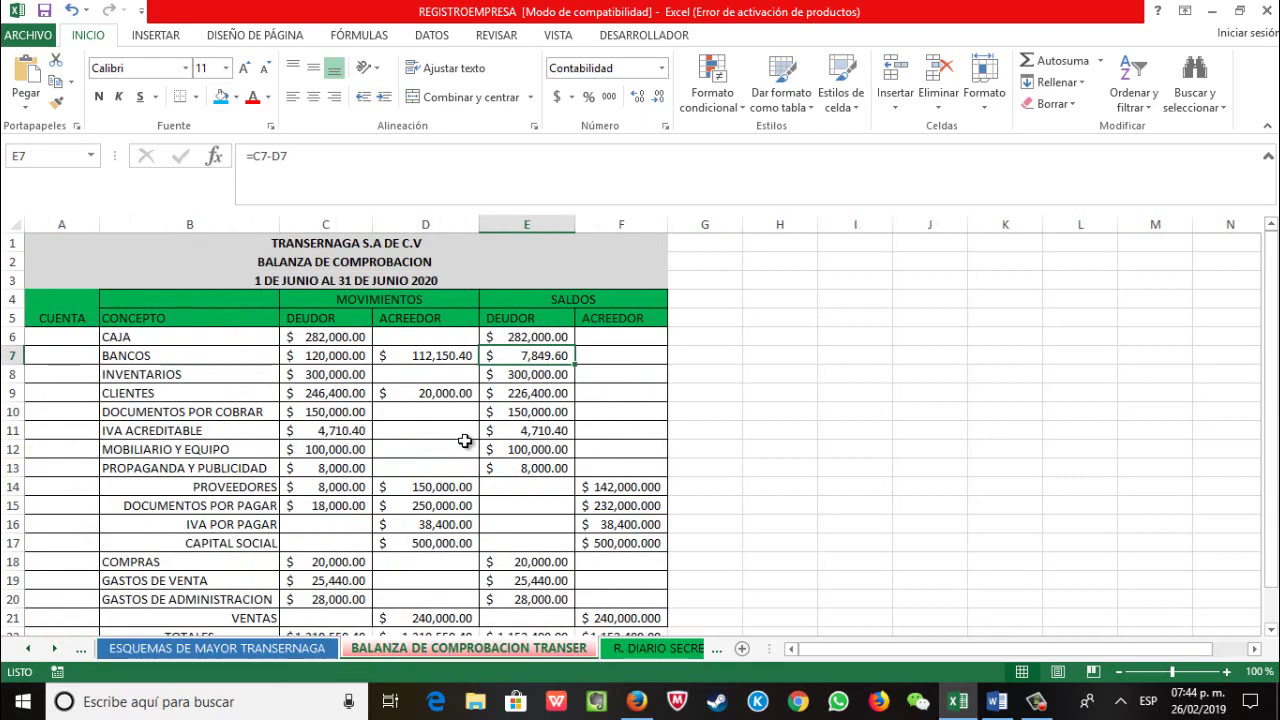
{"action": "left_click", "coordinate": [430, 356]}
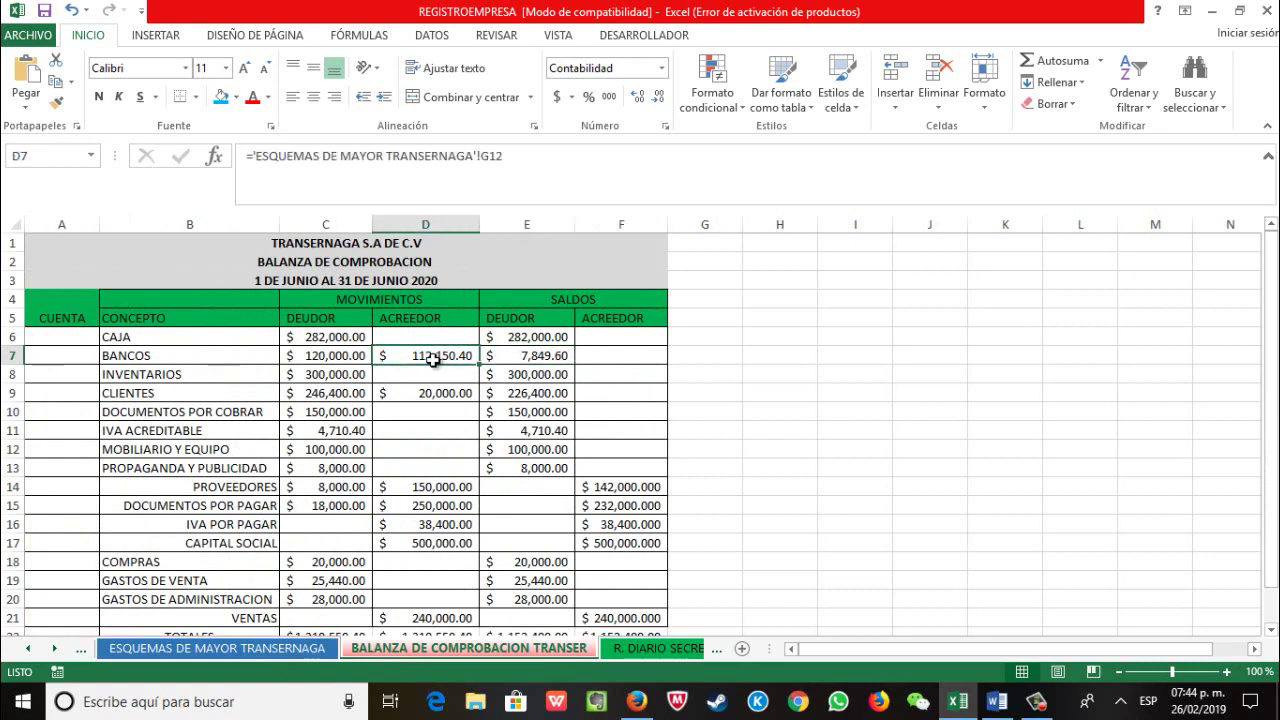
{"action": "left_click", "coordinate": [330, 357]}
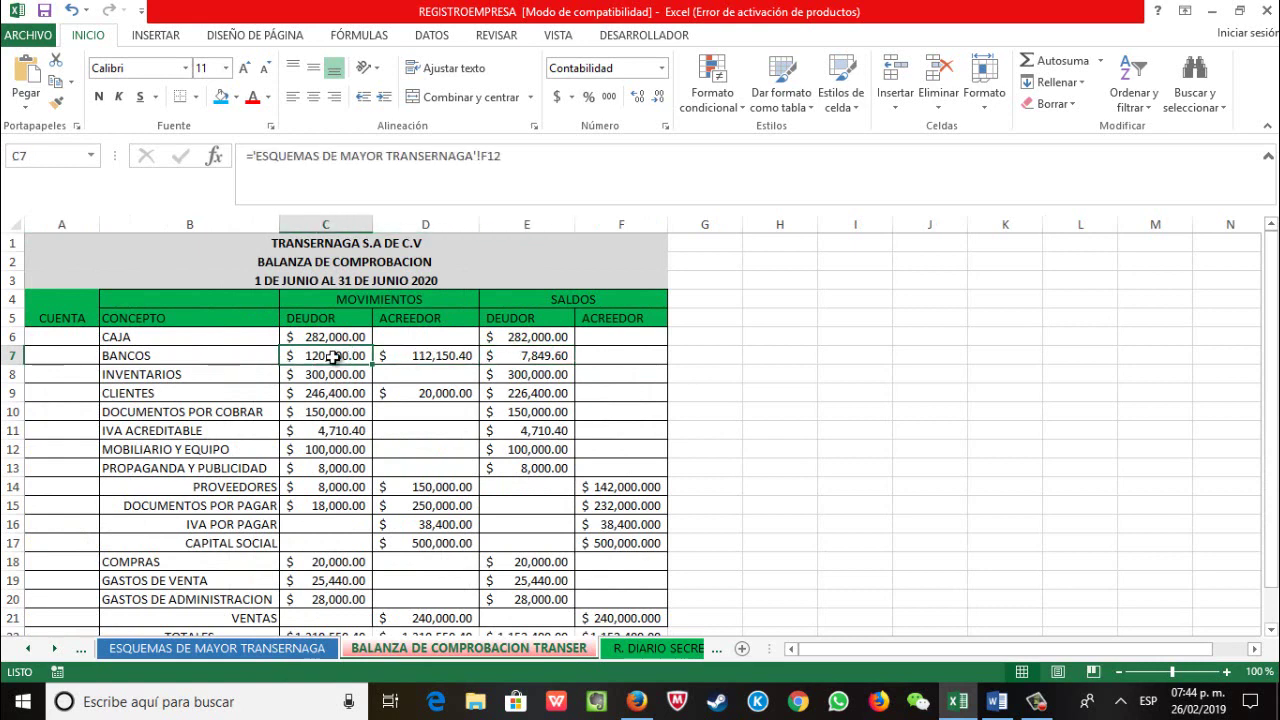
{"action": "left_click", "coordinate": [533, 355]}
Step: Compare the debit and credit balance totals at the end of the trial balance, returning to the account rows
{"action": "scroll", "coordinate": [597, 398], "scroll_direction": "down", "scroll_amount": 6}
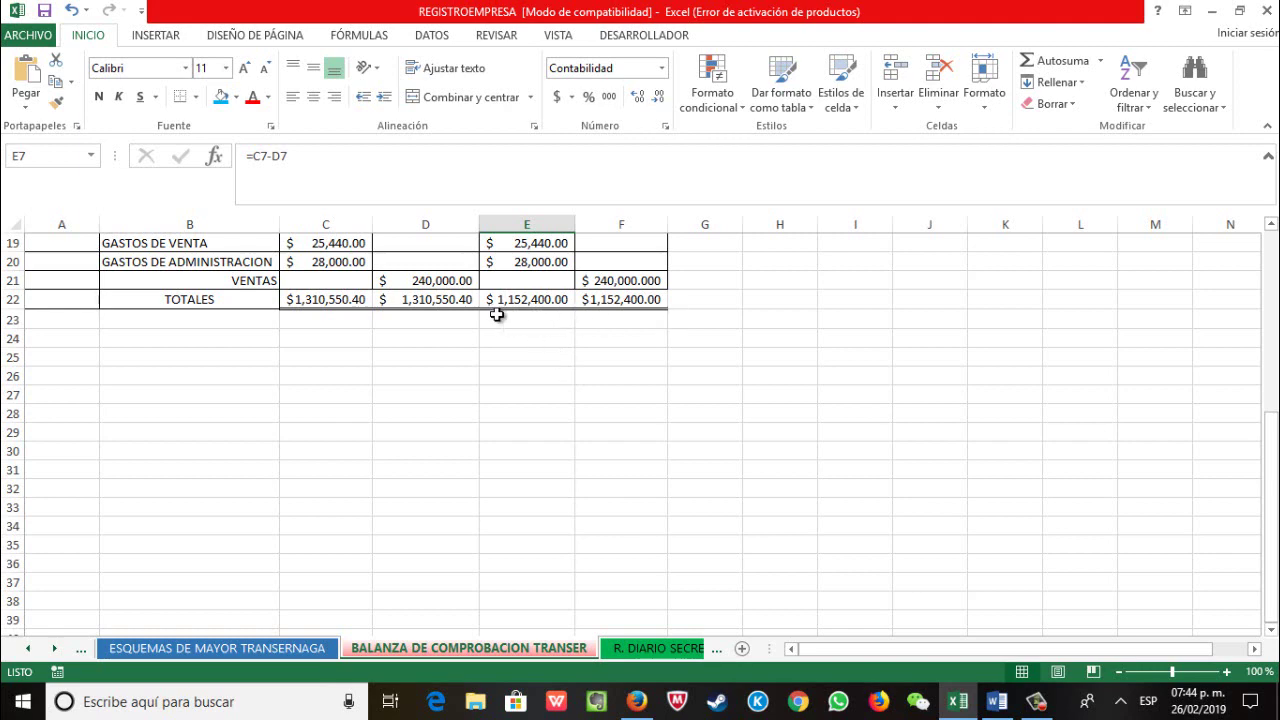
{"action": "scroll", "coordinate": [542, 310], "scroll_direction": "up", "scroll_amount": 6}
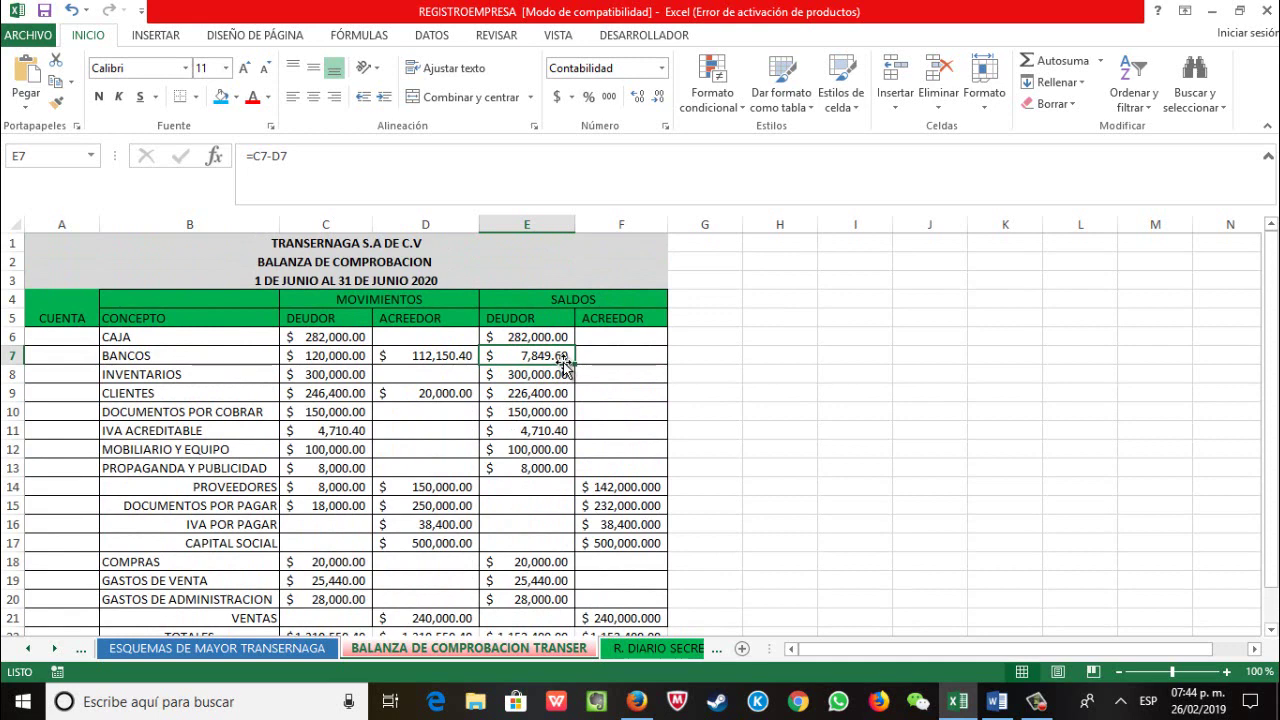
{"action": "scroll", "coordinate": [563, 368], "scroll_direction": "down", "scroll_amount": 3}
{"action": "scroll", "coordinate": [570, 450], "scroll_direction": "up", "scroll_amount": 3}
Step: Compare the movements and balances of the ledger accounts from Caja to Mobiliario with the matching trial balance rows
{"action": "left_click", "coordinate": [287, 648]}
{"action": "scroll", "coordinate": [400, 430], "scroll_direction": "down", "scroll_amount": 1}
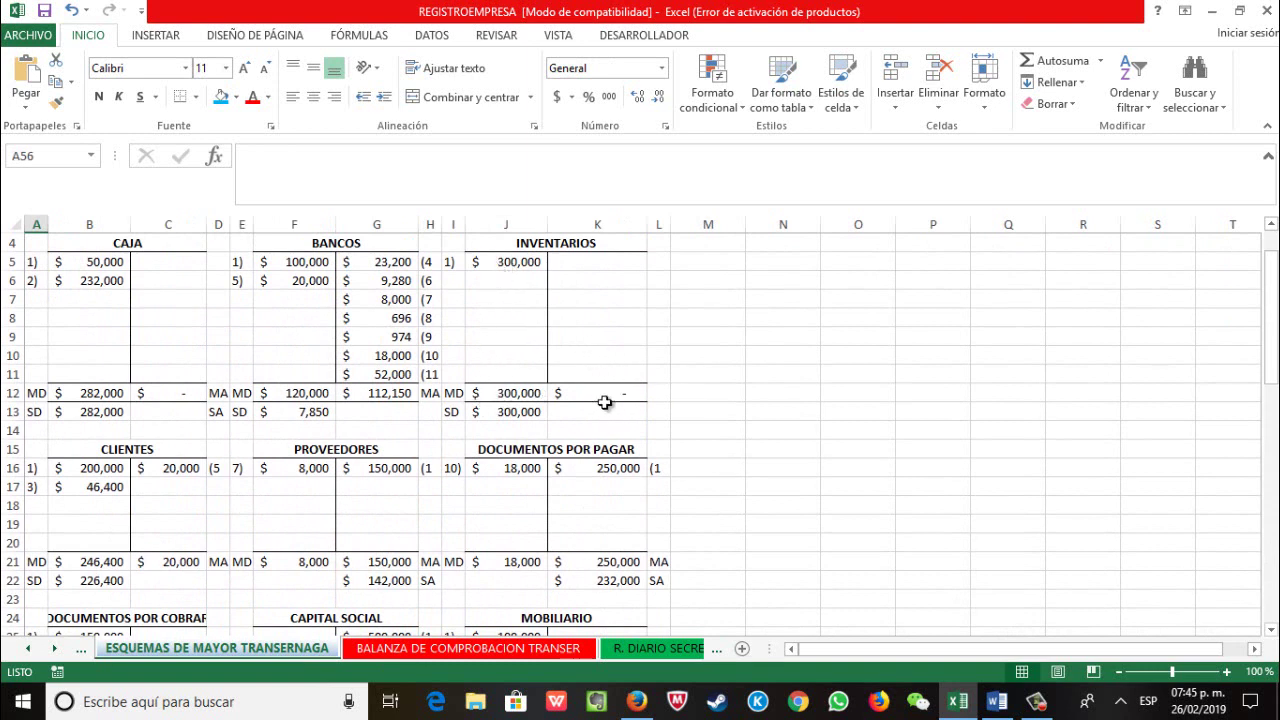
{"action": "left_click", "coordinate": [452, 648]}
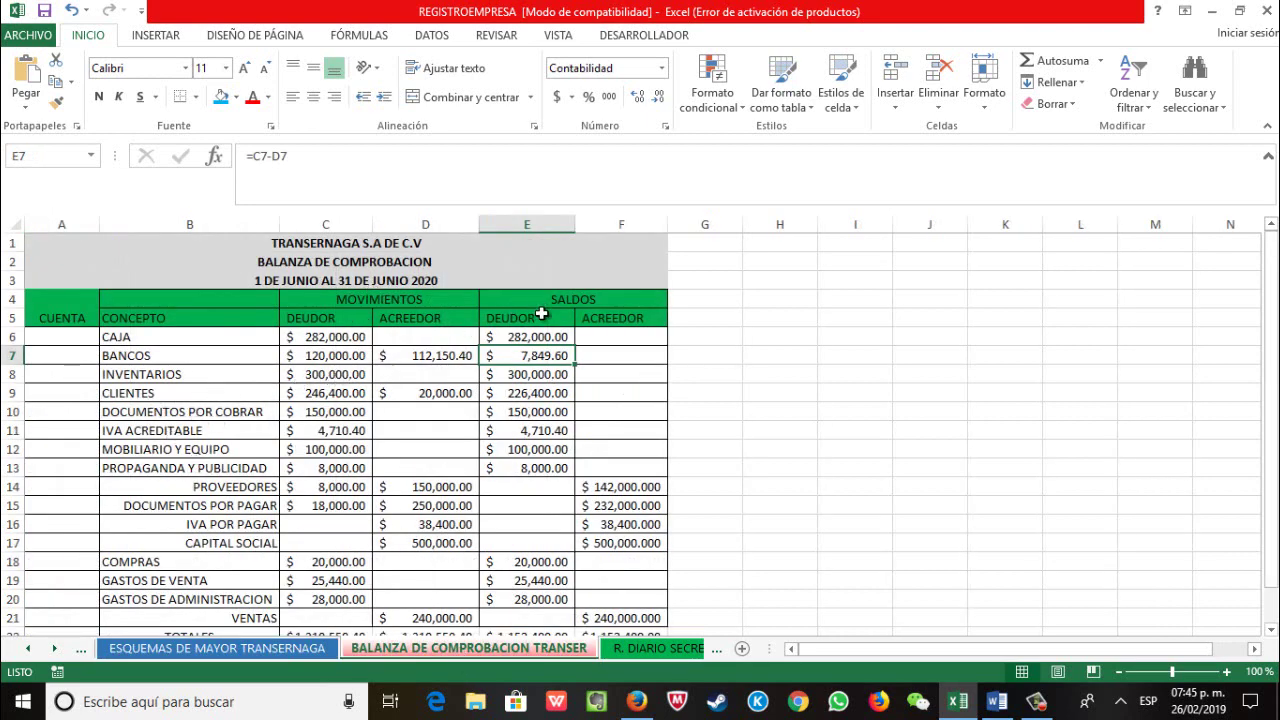
{"action": "scroll", "coordinate": [556, 380], "scroll_direction": "down", "scroll_amount": 2}
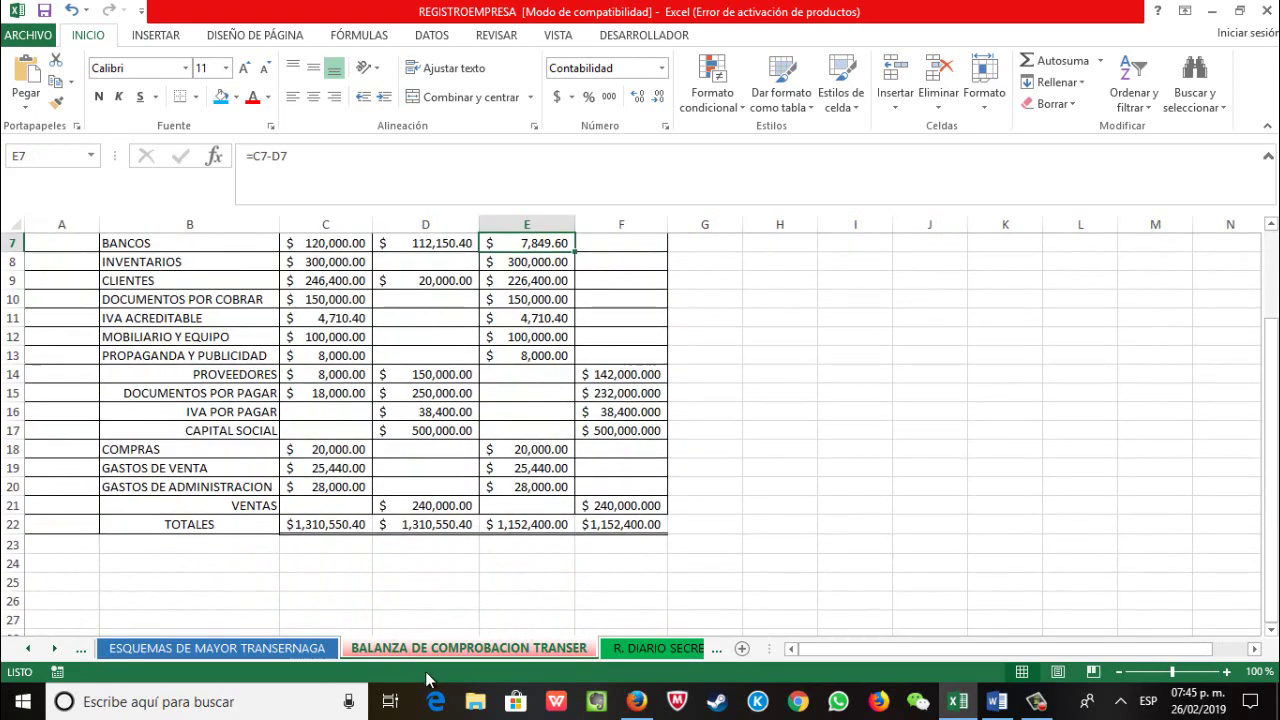
{"action": "left_click", "coordinate": [285, 649]}
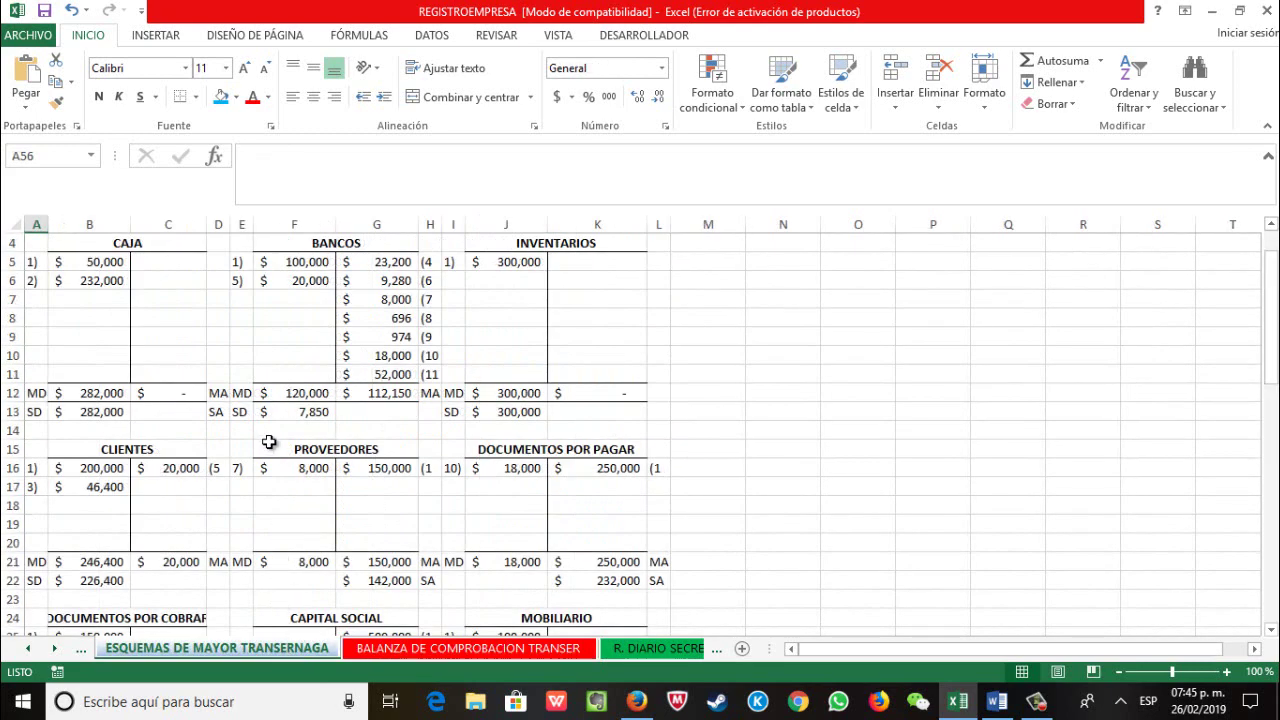
{"action": "scroll", "coordinate": [268, 442], "scroll_direction": "down", "scroll_amount": 3}
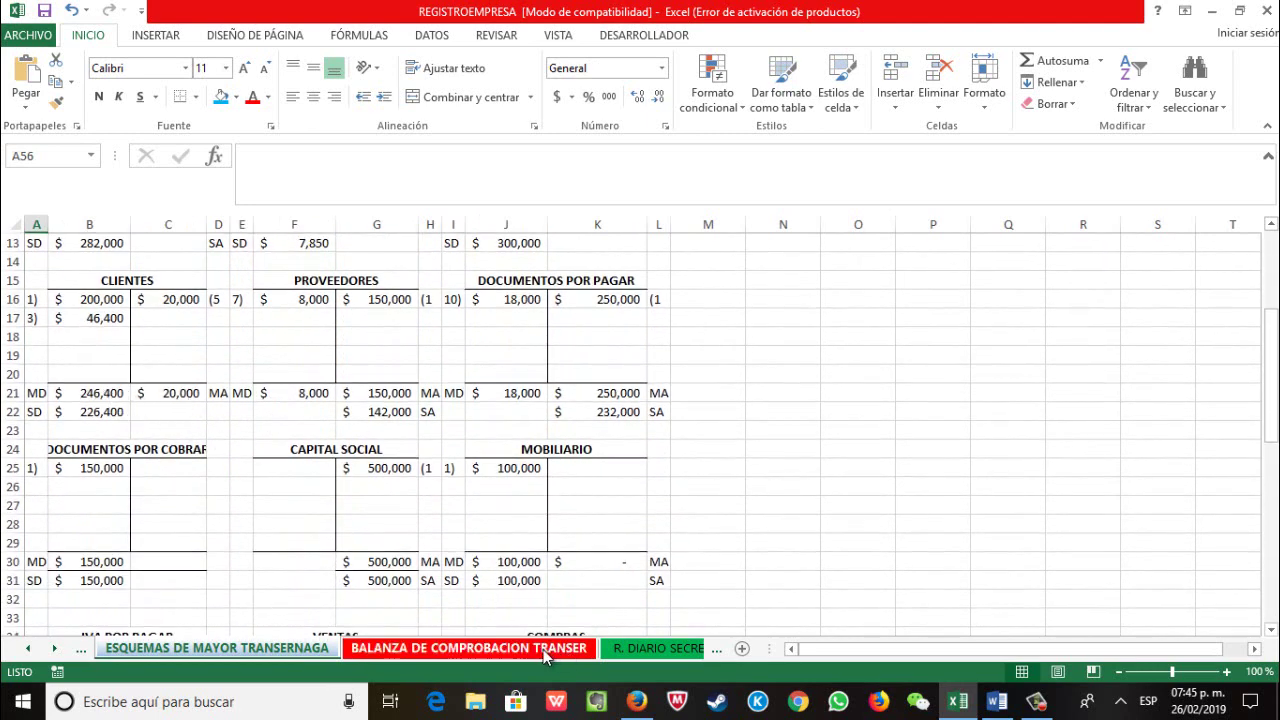
{"action": "left_click", "coordinate": [545, 649]}
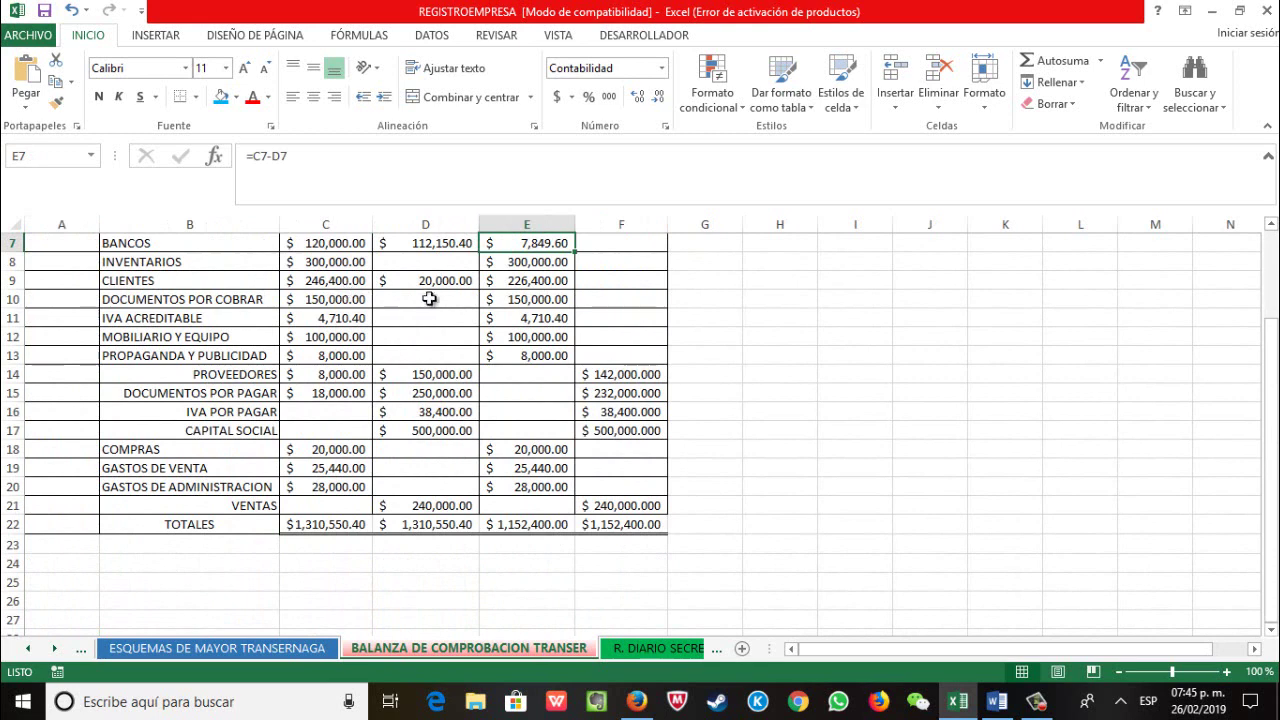
Step: Compare the Clientes and Documentos por Cobrar T-accounts with their trial balance rows, inspecting the Clientes debit balance formula in E9
{"action": "left_click", "coordinate": [290, 650]}
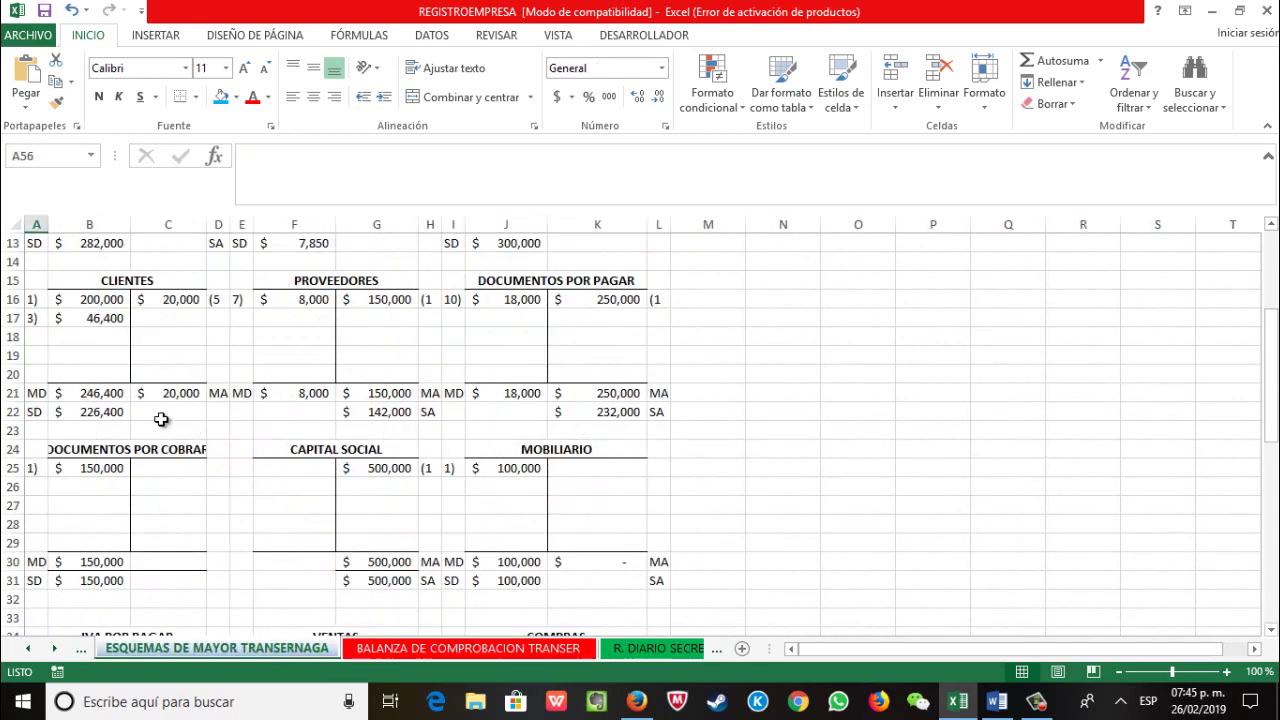
{"action": "left_click", "coordinate": [516, 648]}
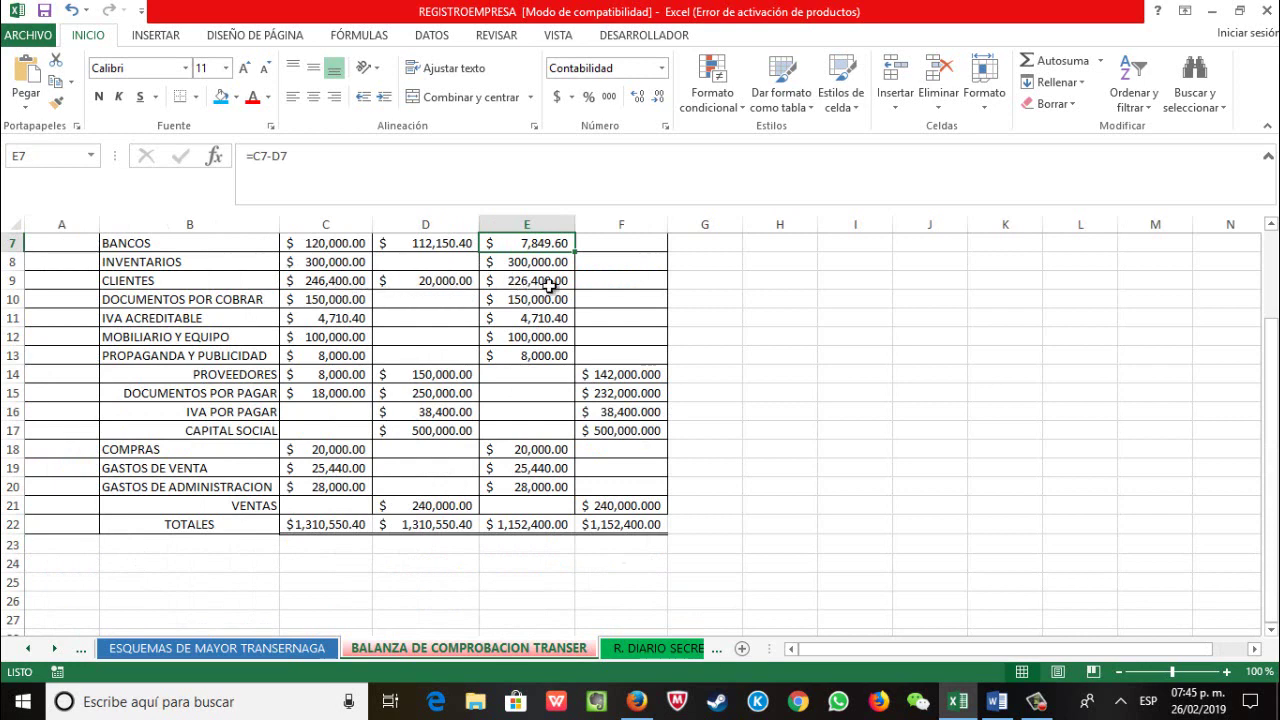
{"action": "key", "text": "Down"}
{"action": "key", "text": "Down"}
{"action": "scroll", "coordinate": [445, 308], "scroll_direction": "down", "scroll_amount": 1}
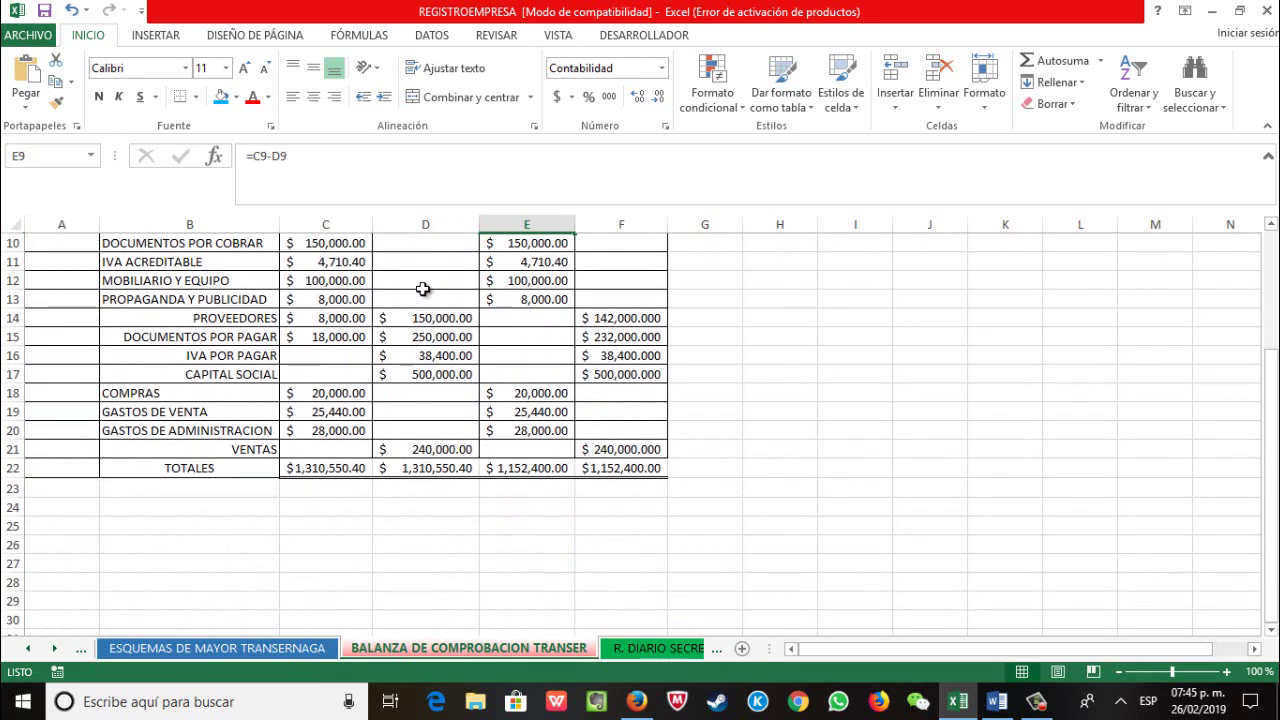
{"action": "scroll", "coordinate": [423, 289], "scroll_direction": "up", "scroll_amount": 1}
{"action": "left_click", "coordinate": [281, 649]}
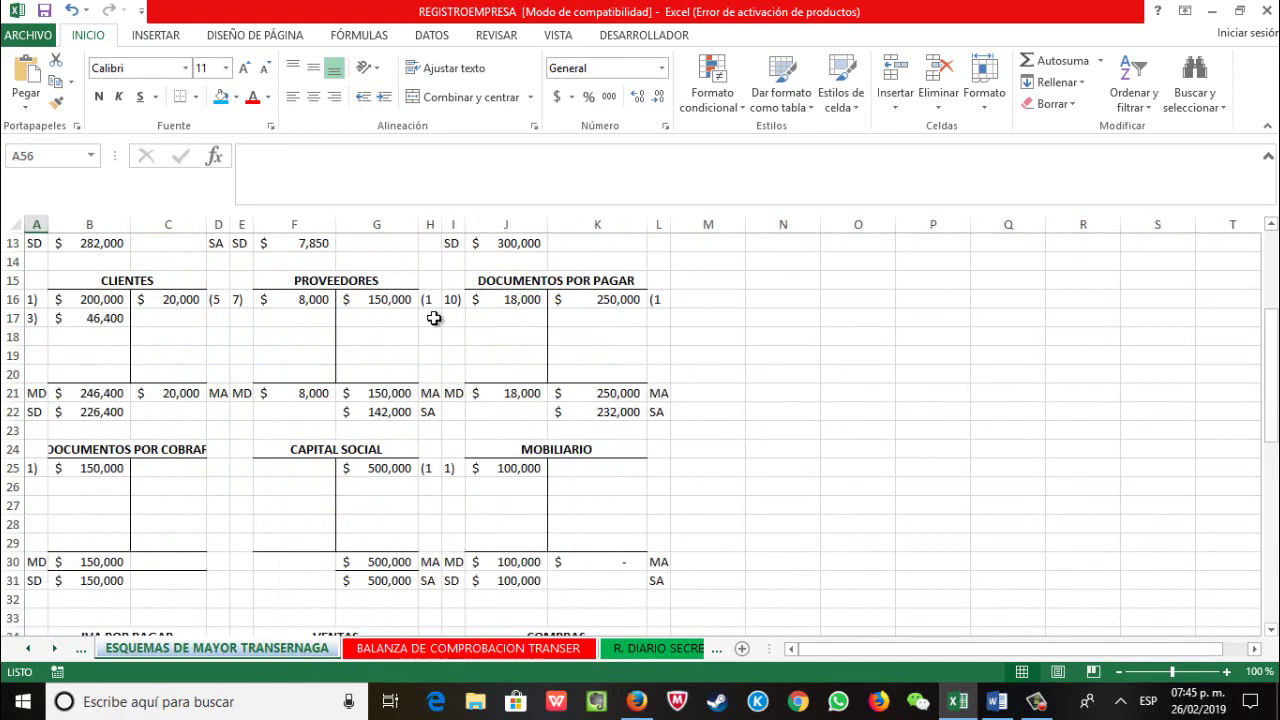
{"action": "scroll", "coordinate": [312, 394], "scroll_direction": "down", "scroll_amount": 1}
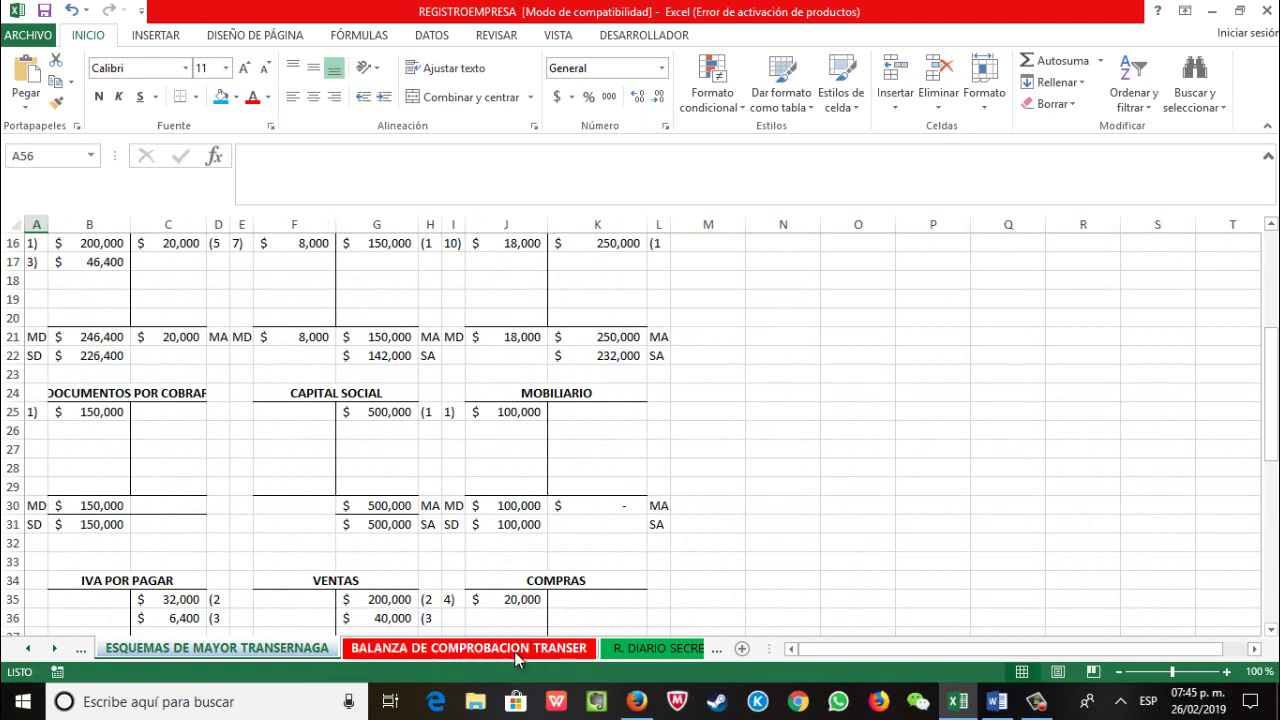
{"action": "left_click", "coordinate": [518, 650]}
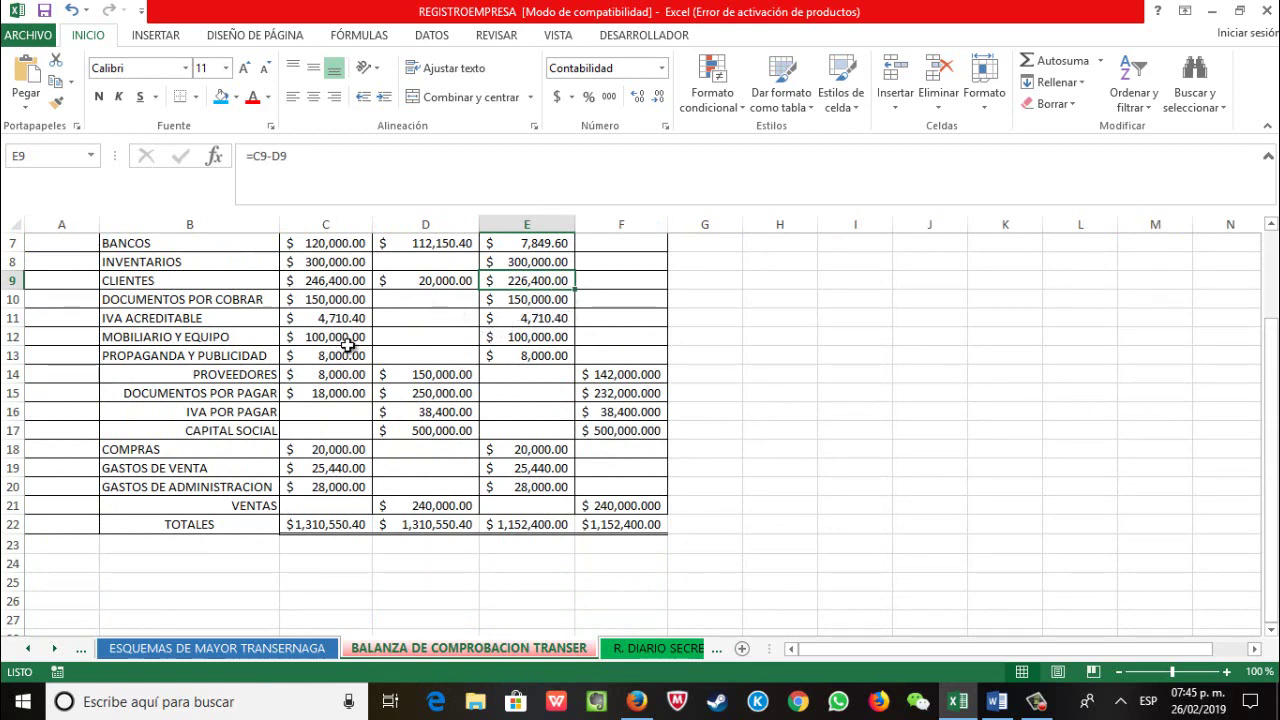
{"action": "scroll", "coordinate": [347, 345], "scroll_direction": "down", "scroll_amount": 1}
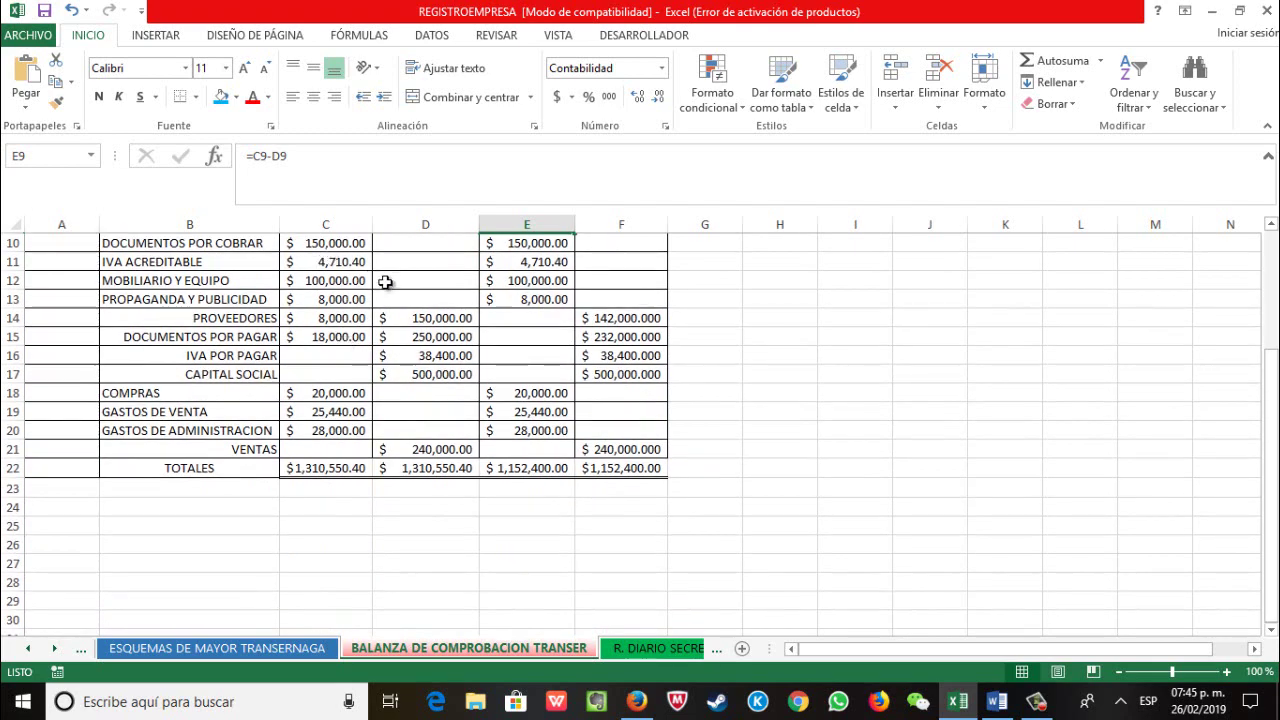
Step: Compare the IVA Acreditable T-account with its trial balance row, and check the account name on the Mobiliario T-account
{"action": "left_click", "coordinate": [297, 650]}
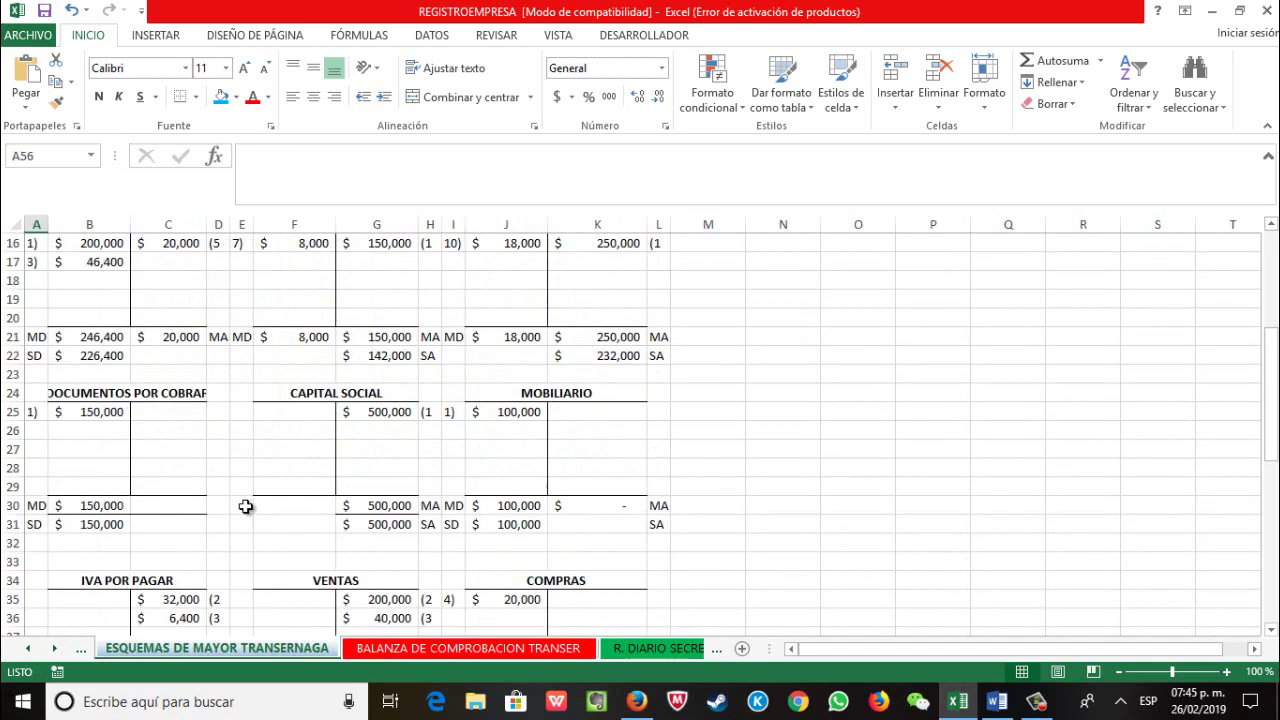
{"action": "scroll", "coordinate": [206, 480], "scroll_direction": "down", "scroll_amount": 6}
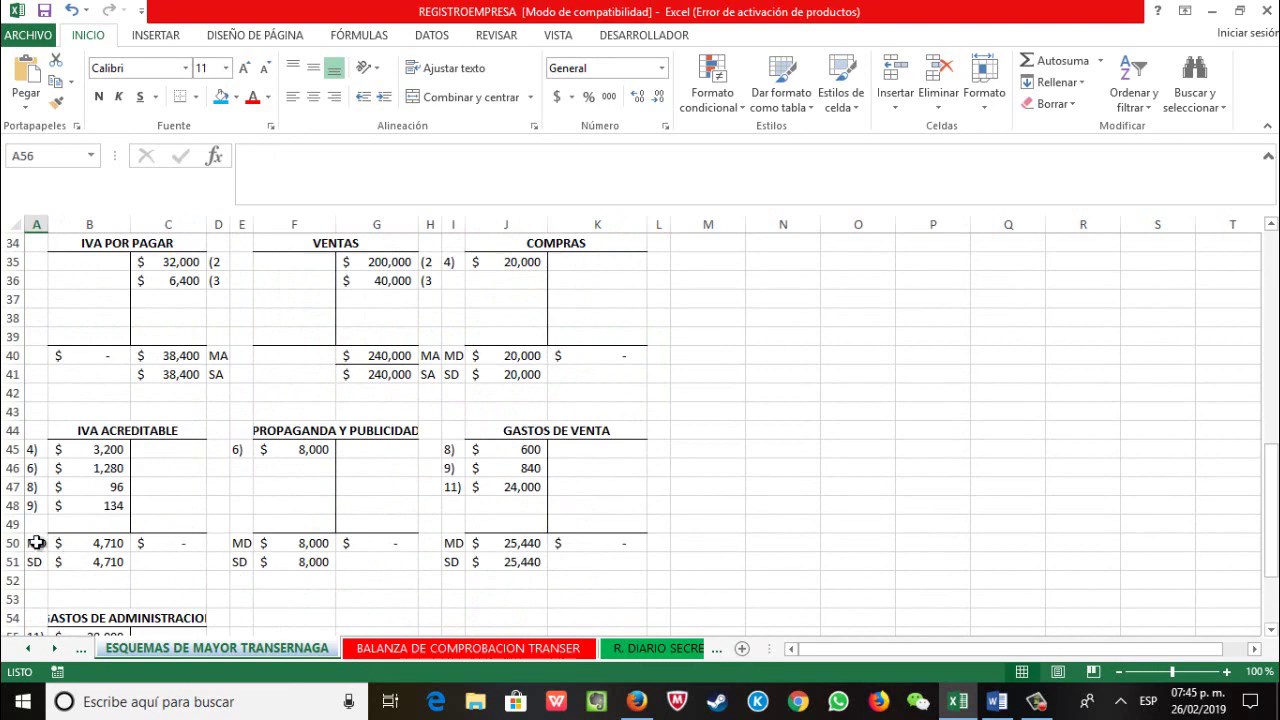
{"action": "left_click", "coordinate": [497, 650]}
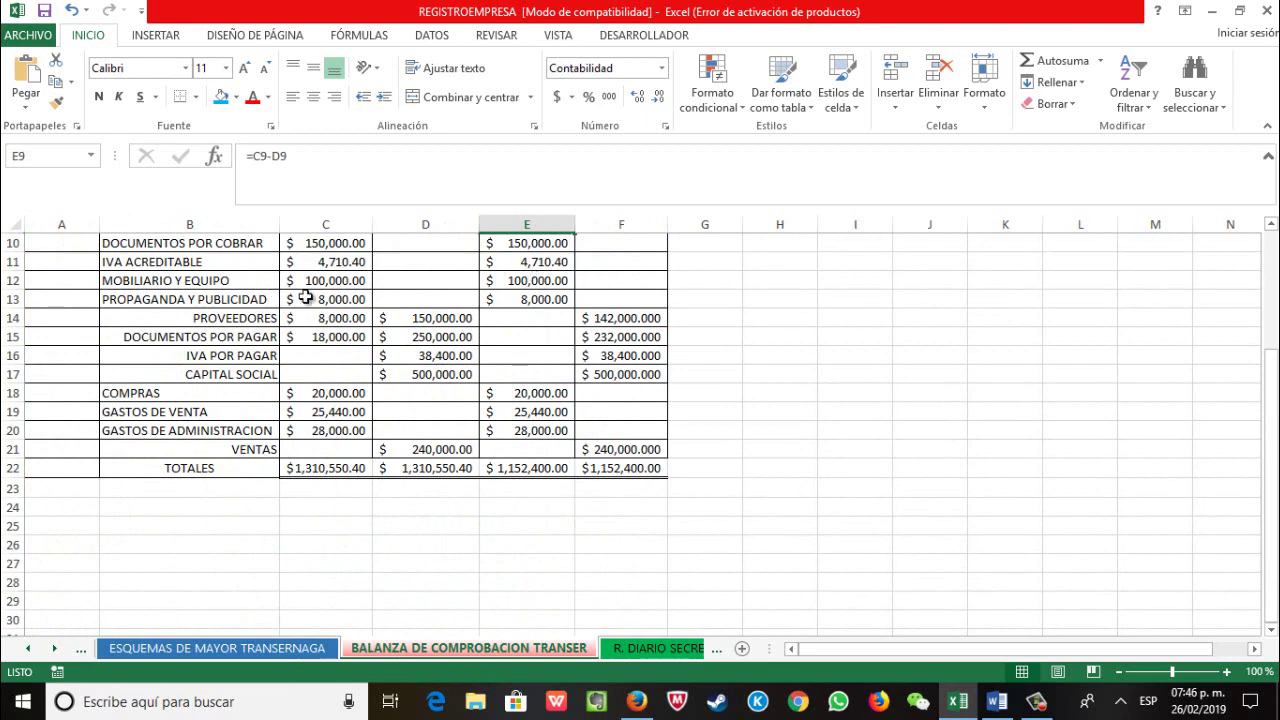
{"action": "left_click", "coordinate": [240, 650]}
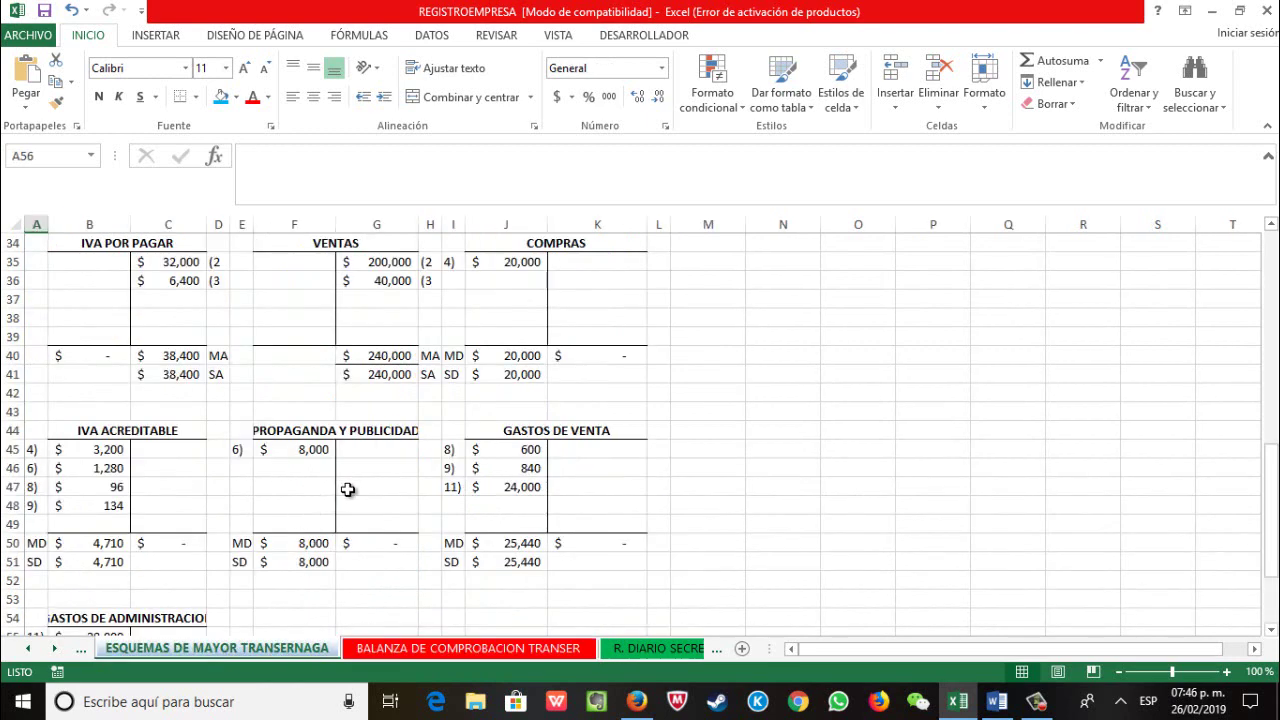
{"action": "scroll", "coordinate": [349, 489], "scroll_direction": "down", "scroll_amount": 4}
{"action": "scroll", "coordinate": [349, 489], "scroll_direction": "up", "scroll_amount": 3}
{"action": "scroll", "coordinate": [349, 489], "scroll_direction": "up", "scroll_amount": 2}
{"action": "scroll", "coordinate": [349, 489], "scroll_direction": "up", "scroll_amount": 3}
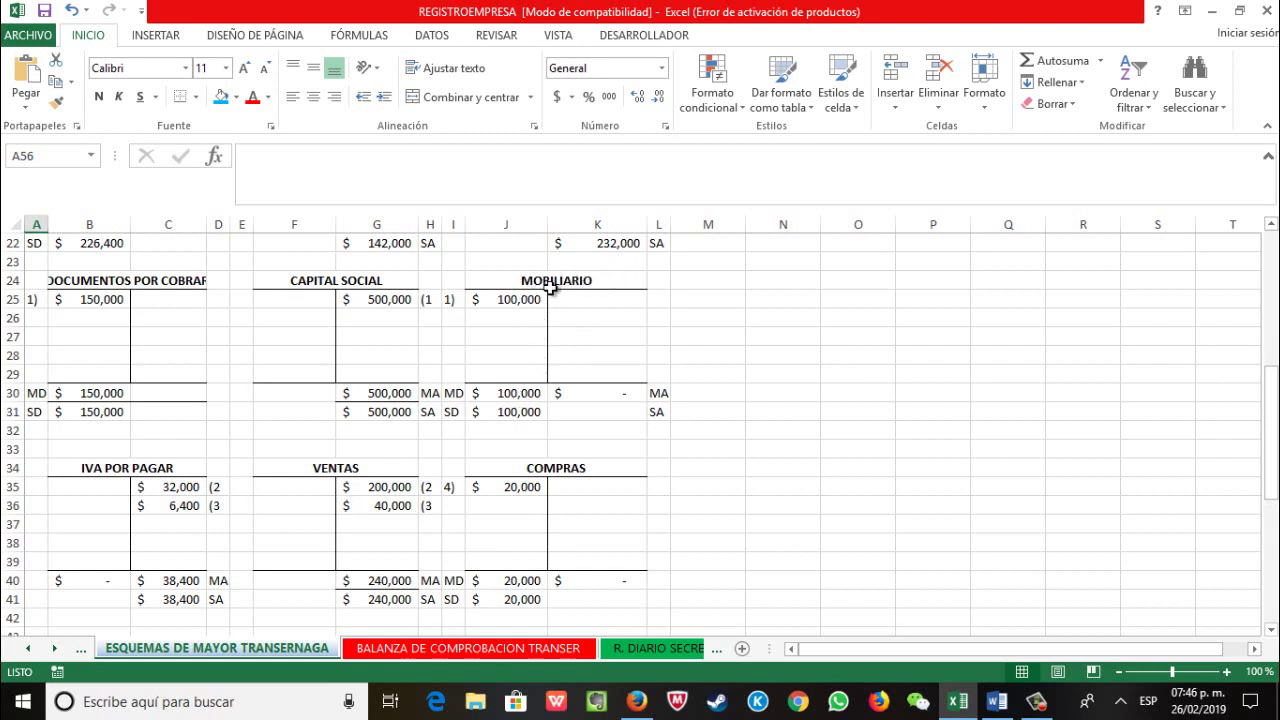
Step: Shorten the account name in trial balance cell B12 to MOBILIARIO
{"action": "left_click", "coordinate": [522, 648]}
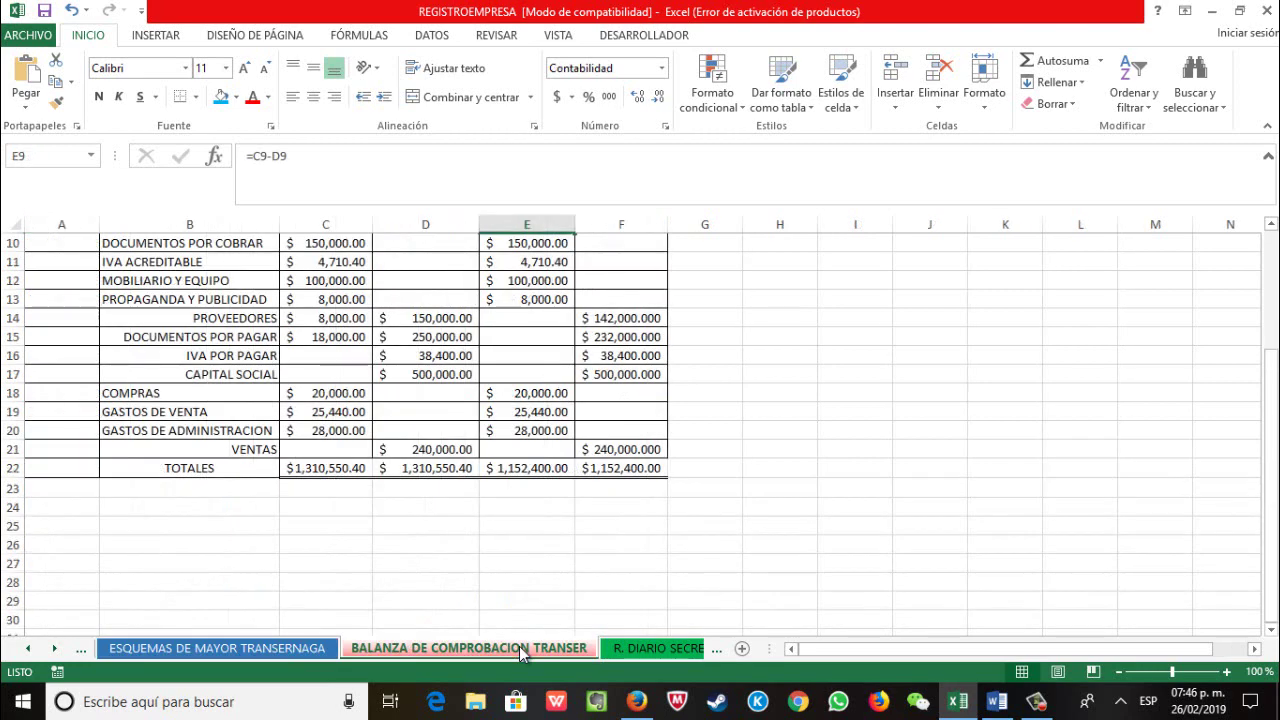
{"action": "left_click", "coordinate": [190, 281]}
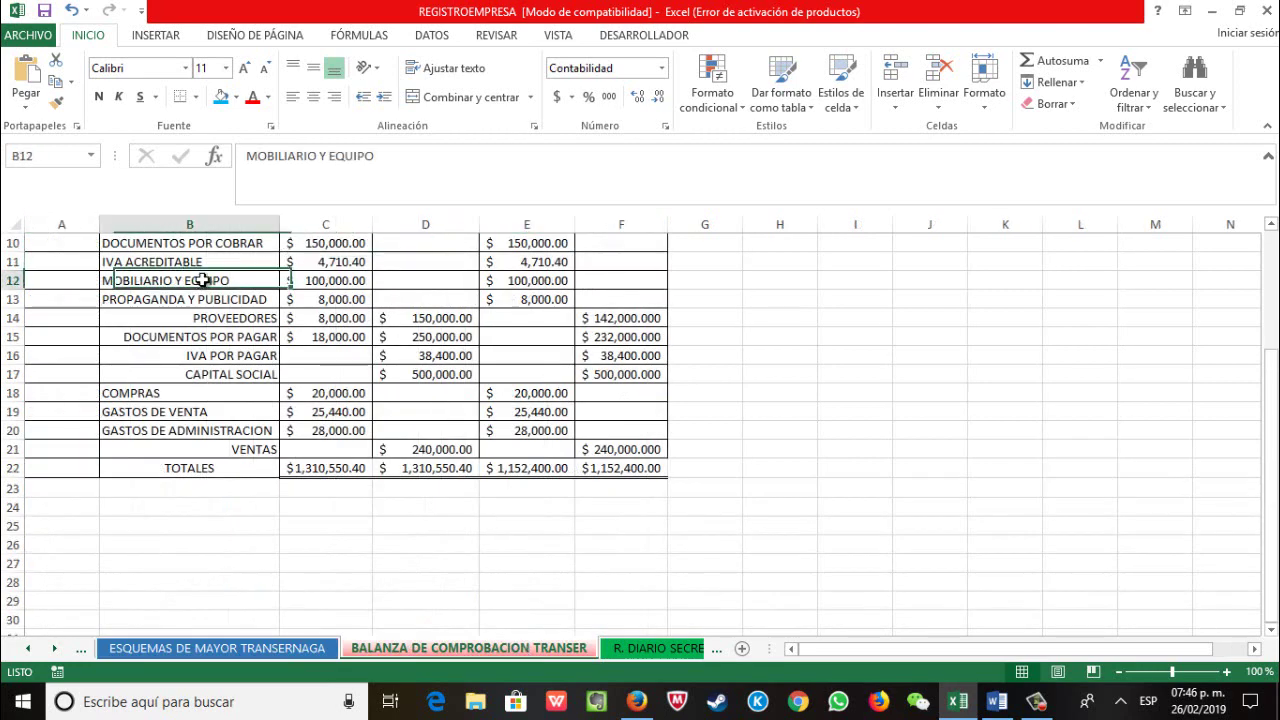
{"action": "left_click", "coordinate": [398, 161]}
{"action": "key", "text": "BackSpace"}
{"action": "key", "text": "BackSpace"}
{"action": "key", "text": "BackSpace"}
{"action": "key", "text": "BackSpace"}
{"action": "key", "text": "Return"}
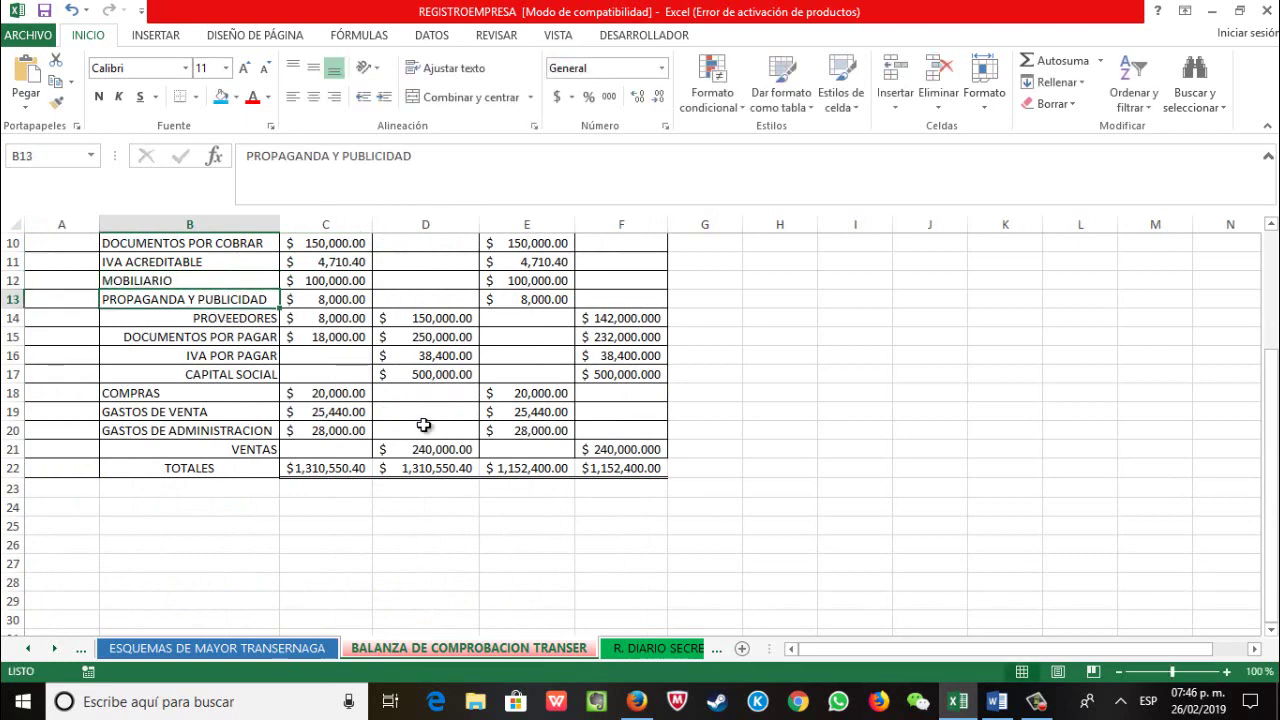
Step: Compare the Propaganda y Publicidad and Proveedores T-accounts with their matching rows in the trial balance
{"action": "left_click", "coordinate": [278, 648]}
{"action": "scroll", "coordinate": [469, 438], "scroll_direction": "down", "scroll_amount": 6}
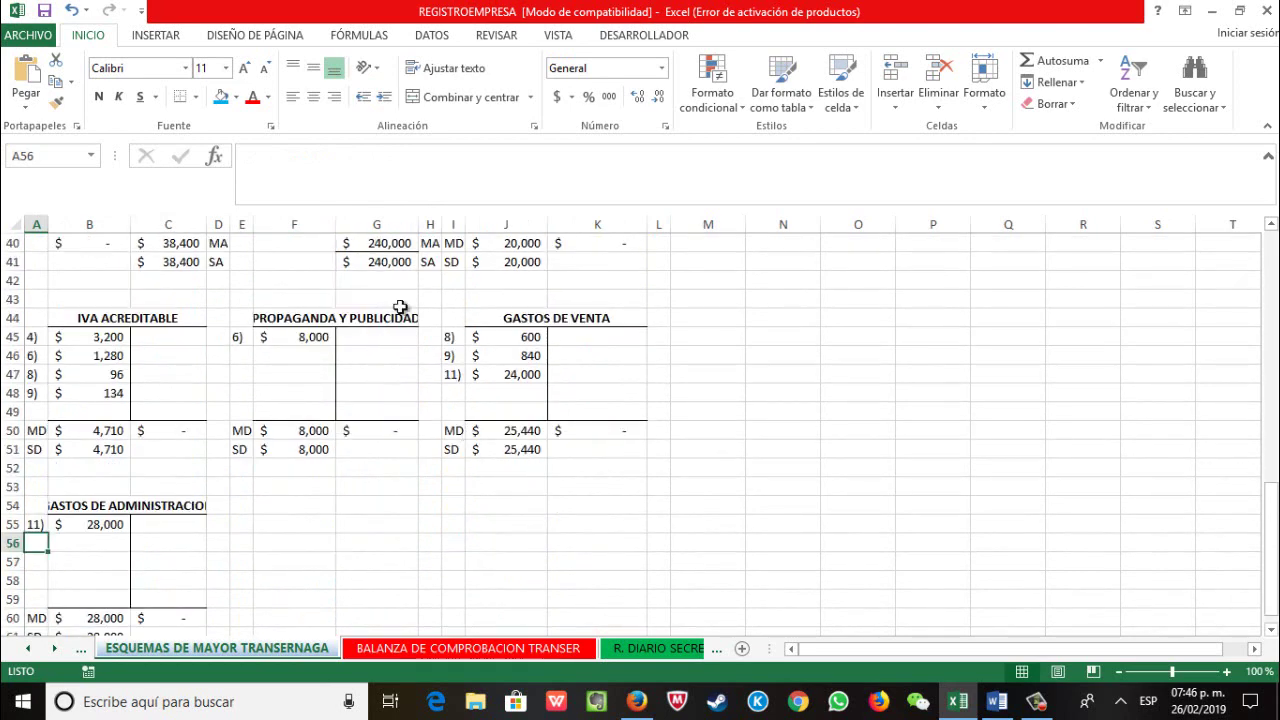
{"action": "left_click", "coordinate": [422, 648]}
{"action": "scroll", "coordinate": [443, 349], "scroll_direction": "down", "scroll_amount": 1}
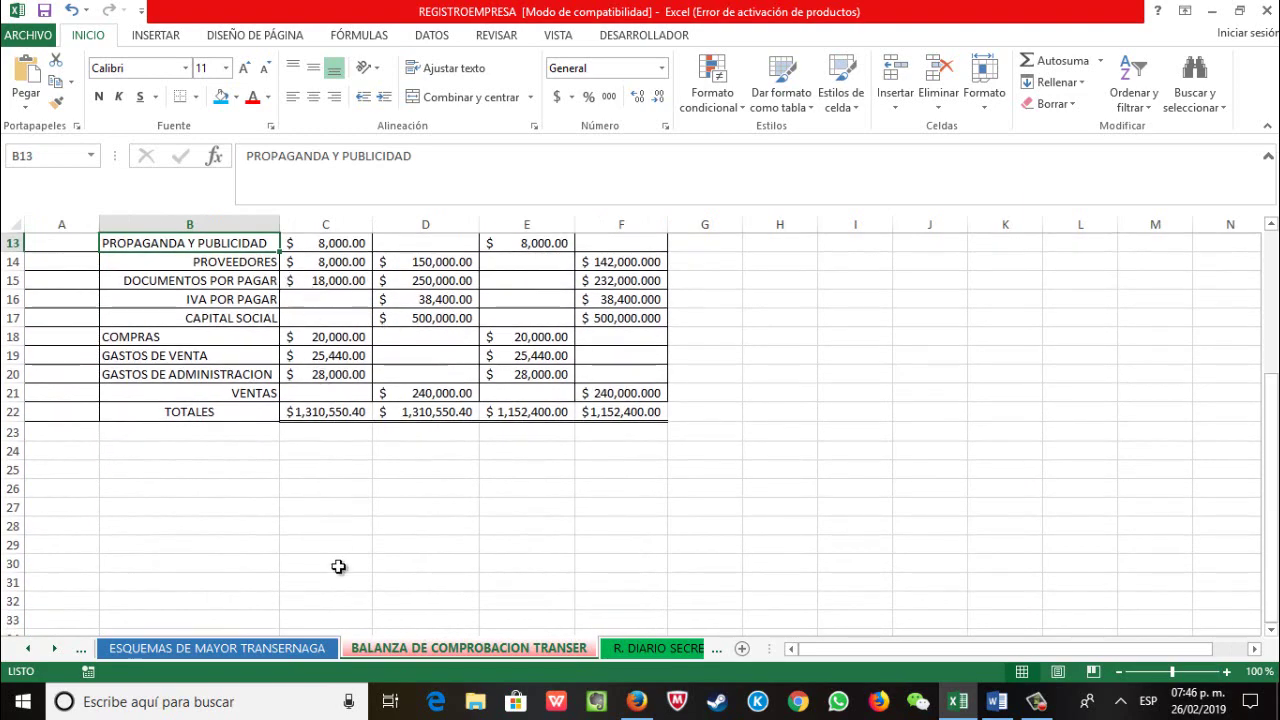
{"action": "left_click", "coordinate": [296, 652]}
{"action": "scroll", "coordinate": [427, 484], "scroll_direction": "up", "scroll_amount": 9}
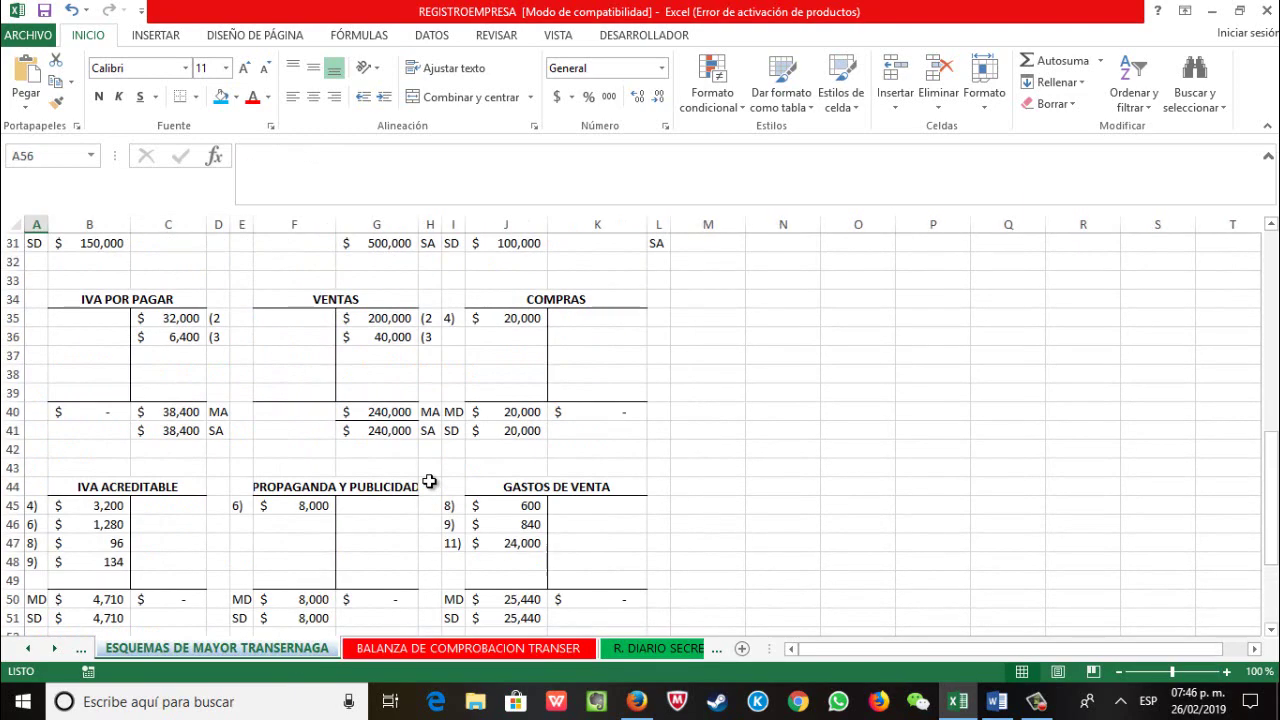
{"action": "scroll", "coordinate": [428, 481], "scroll_direction": "up", "scroll_amount": 2}
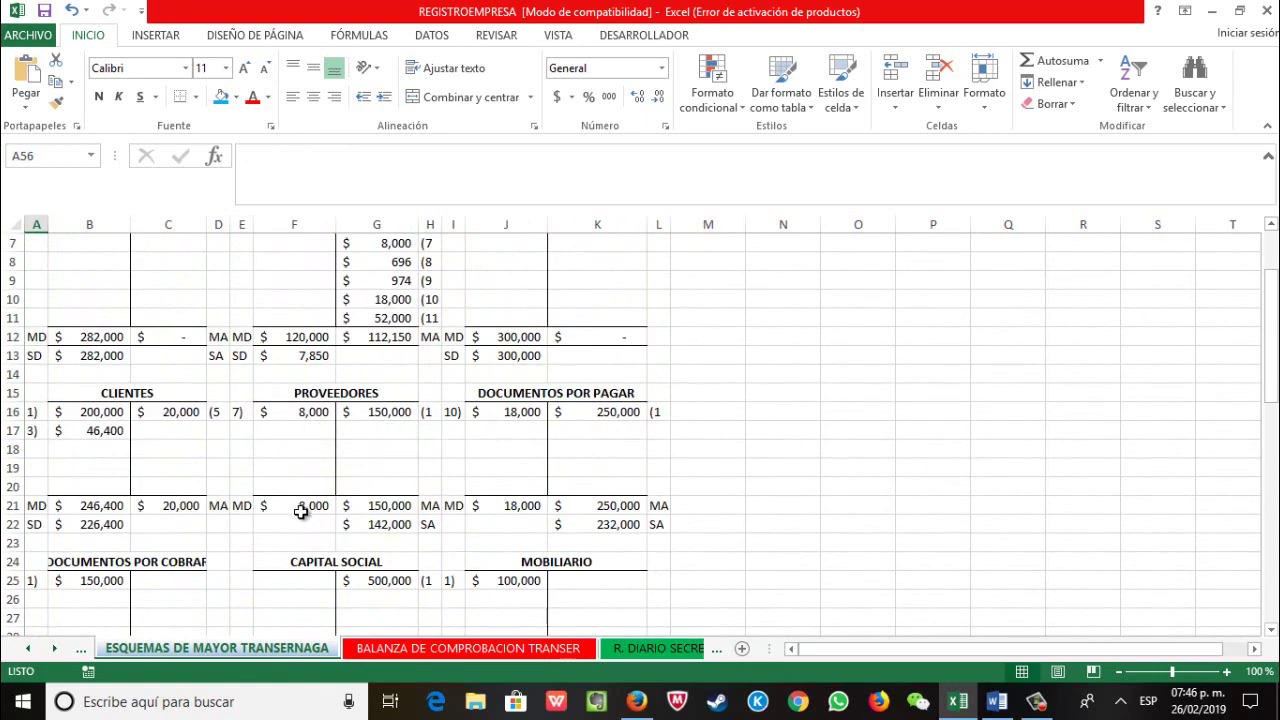
{"action": "left_click", "coordinate": [391, 651]}
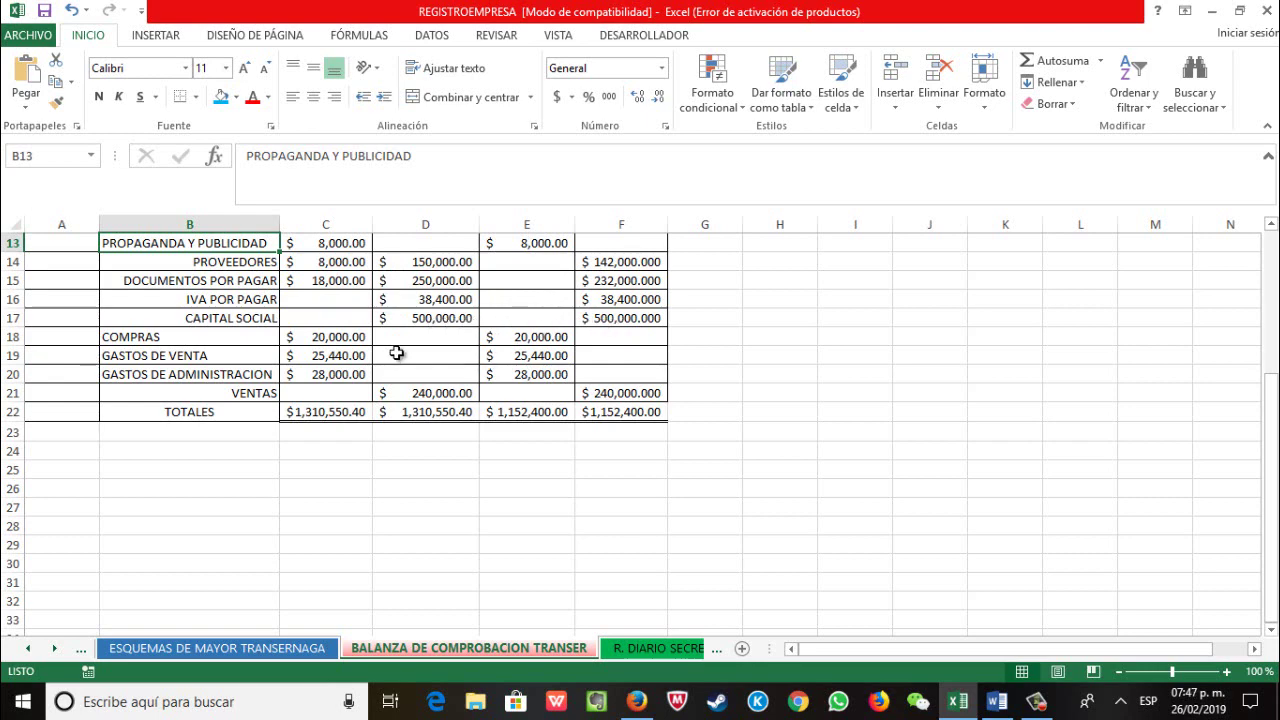
Step: Examine the whole trial balance, from the company heading through the account movements and balances to the Totales row
{"action": "scroll", "coordinate": [410, 357], "scroll_direction": "up", "scroll_amount": 3}
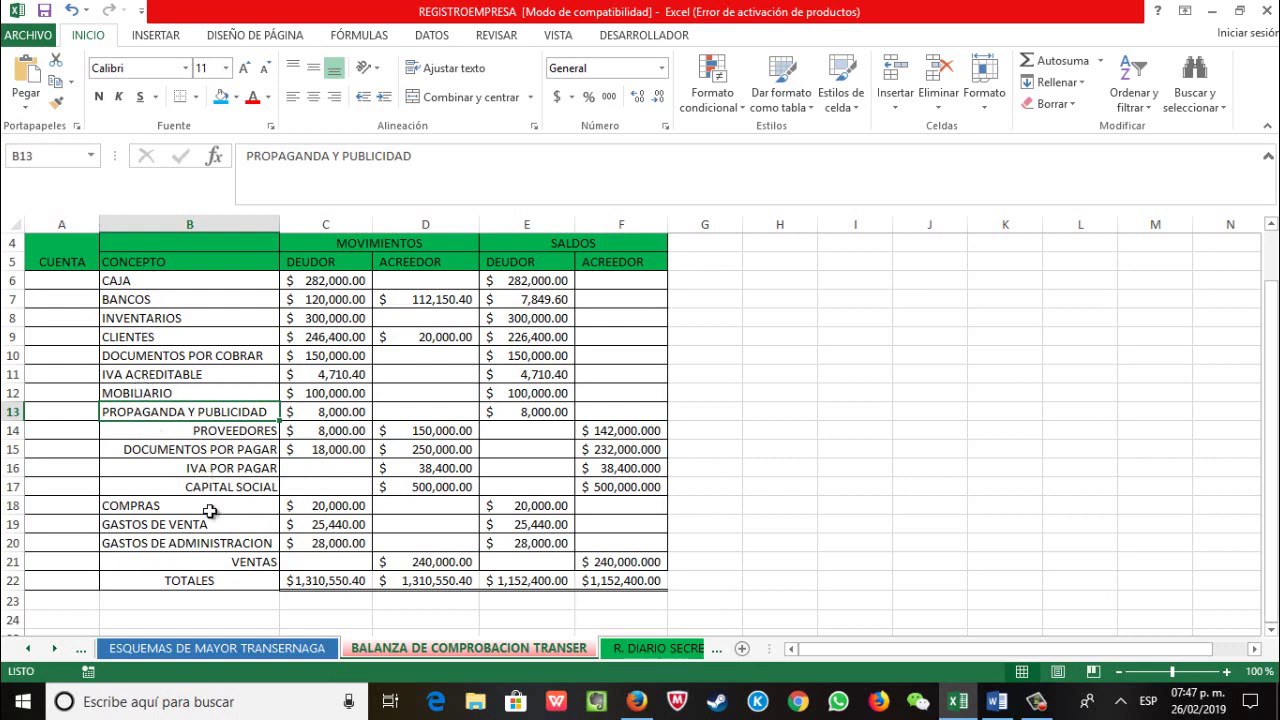
{"action": "scroll", "coordinate": [139, 524], "scroll_direction": "down", "scroll_amount": 1}
{"action": "scroll", "coordinate": [150, 520], "scroll_direction": "down", "scroll_amount": 1}
{"action": "scroll", "coordinate": [335, 458], "scroll_direction": "up", "scroll_amount": 1}
{"action": "scroll", "coordinate": [689, 467], "scroll_direction": "up", "scroll_amount": 1}
{"action": "scroll", "coordinate": [688, 362], "scroll_direction": "down", "scroll_amount": 2}
{"action": "scroll", "coordinate": [688, 361], "scroll_direction": "down", "scroll_amount": 1}
{"action": "scroll", "coordinate": [688, 361], "scroll_direction": "up", "scroll_amount": 2}
{"action": "scroll", "coordinate": [430, 468], "scroll_direction": "up", "scroll_amount": 1}
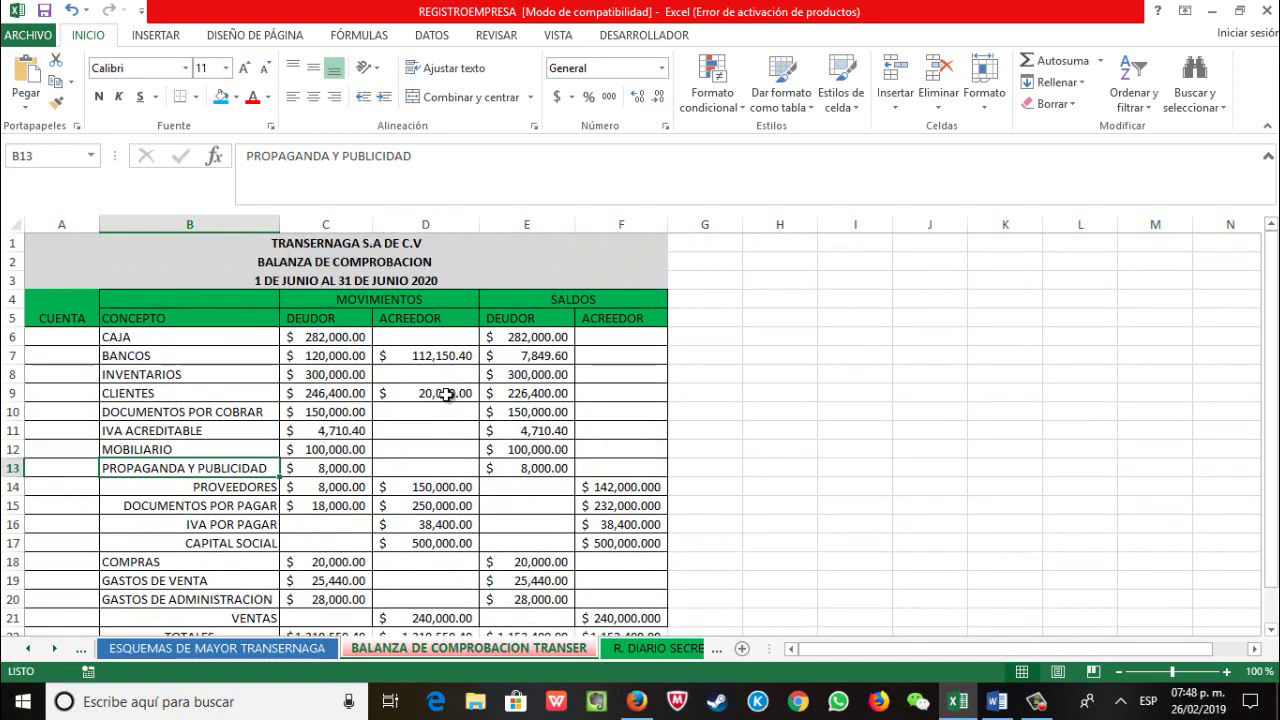
{"action": "scroll", "coordinate": [444, 396], "scroll_direction": "down", "scroll_amount": 2}
{"action": "scroll", "coordinate": [444, 396], "scroll_direction": "up", "scroll_amount": 1}
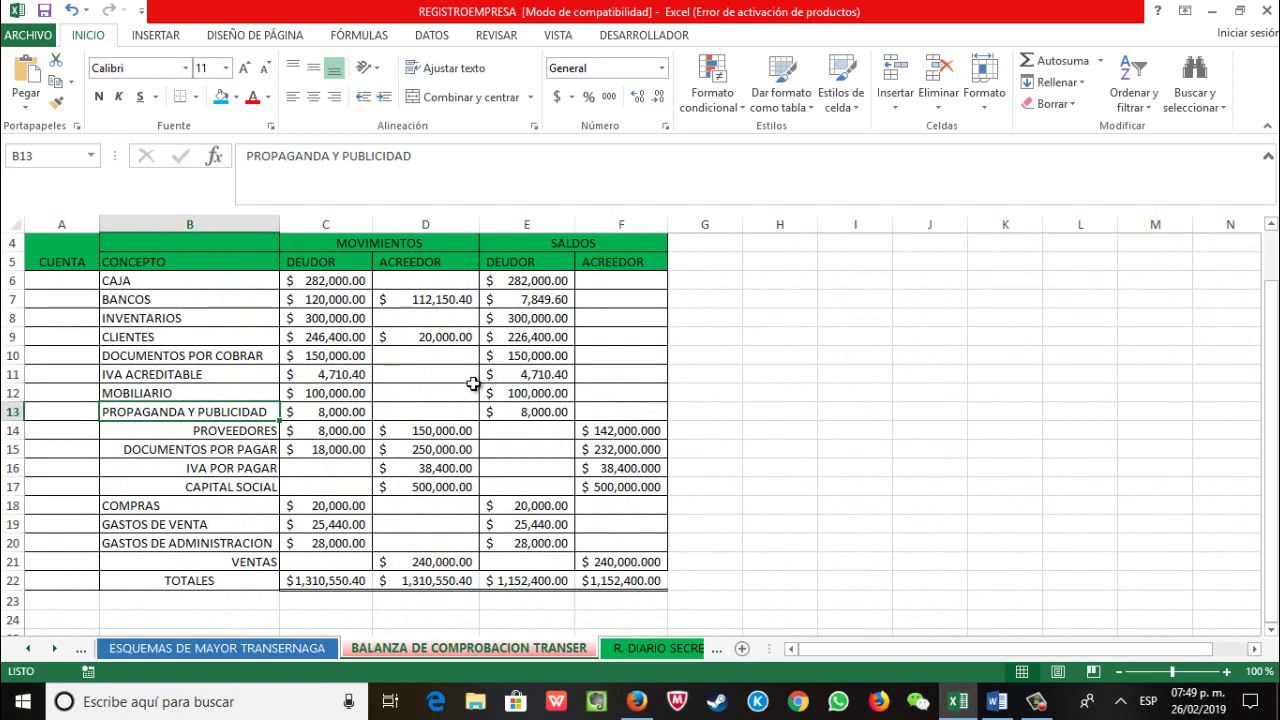
{"action": "scroll", "coordinate": [178, 347], "scroll_direction": "up", "scroll_amount": 1}
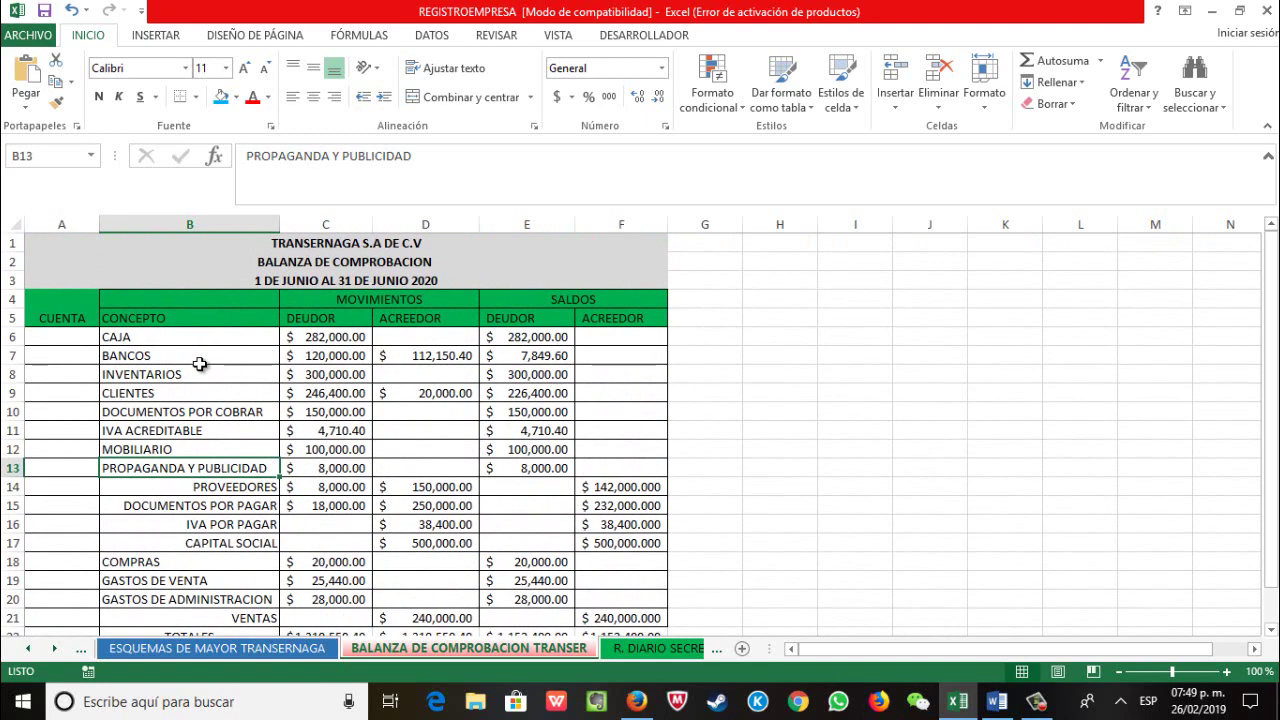
{"action": "scroll", "coordinate": [200, 364], "scroll_direction": "down", "scroll_amount": 1}
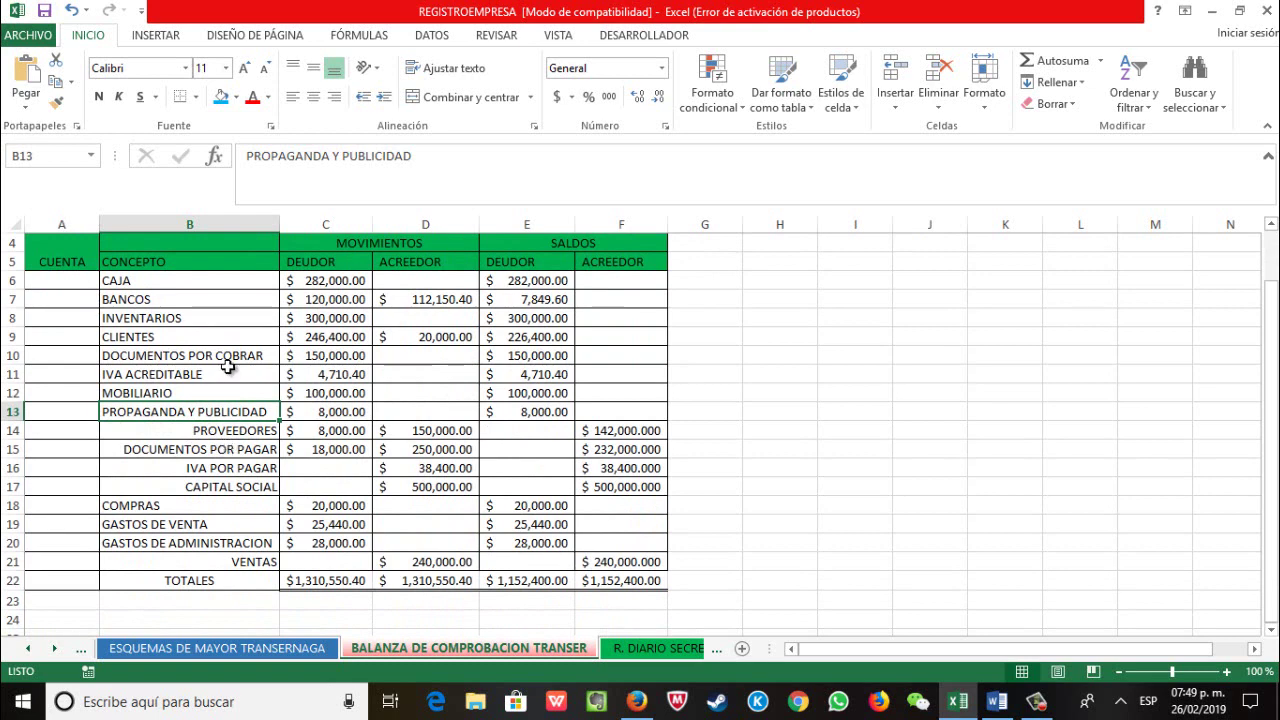
Step: Review the start of Transernaga's daily journal and the first T-accounts in its ledger sheet
{"action": "left_click", "coordinate": [28, 655]}
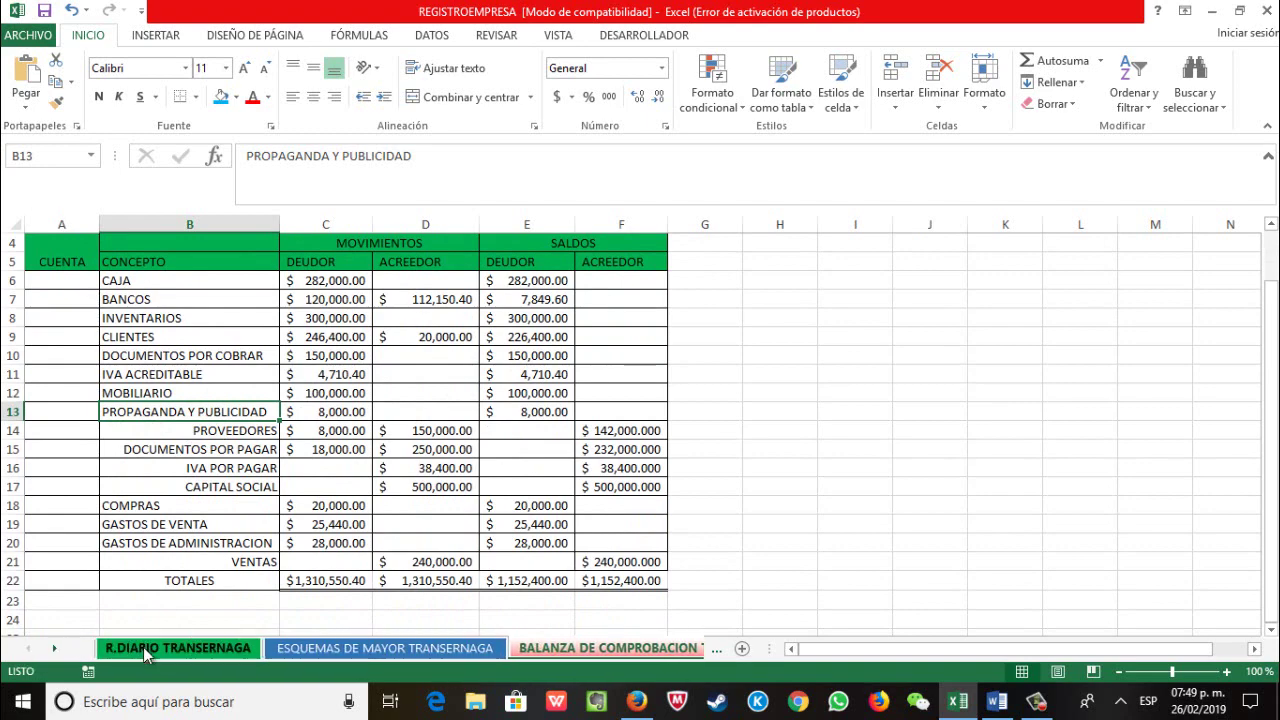
{"action": "left_click", "coordinate": [150, 648]}
{"action": "scroll", "coordinate": [325, 545], "scroll_direction": "up", "scroll_amount": 17}
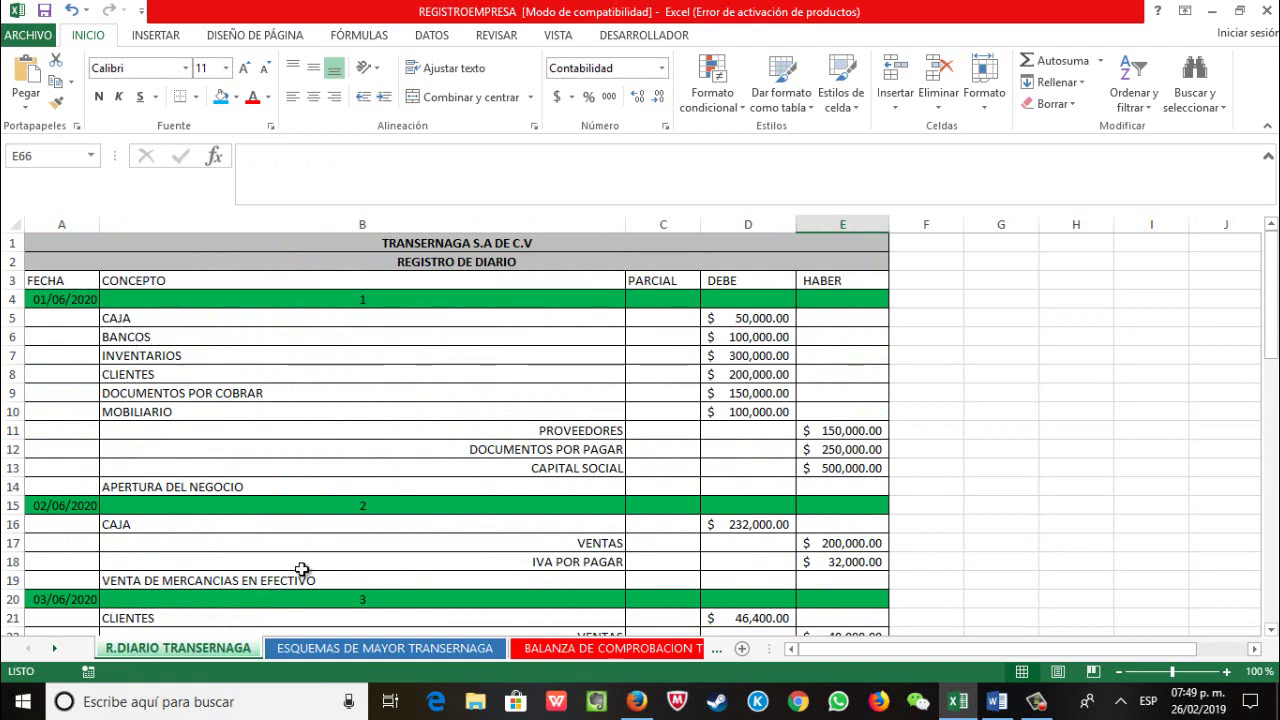
{"action": "left_click", "coordinate": [326, 648]}
{"action": "scroll", "coordinate": [177, 411], "scroll_direction": "up", "scroll_amount": 2}
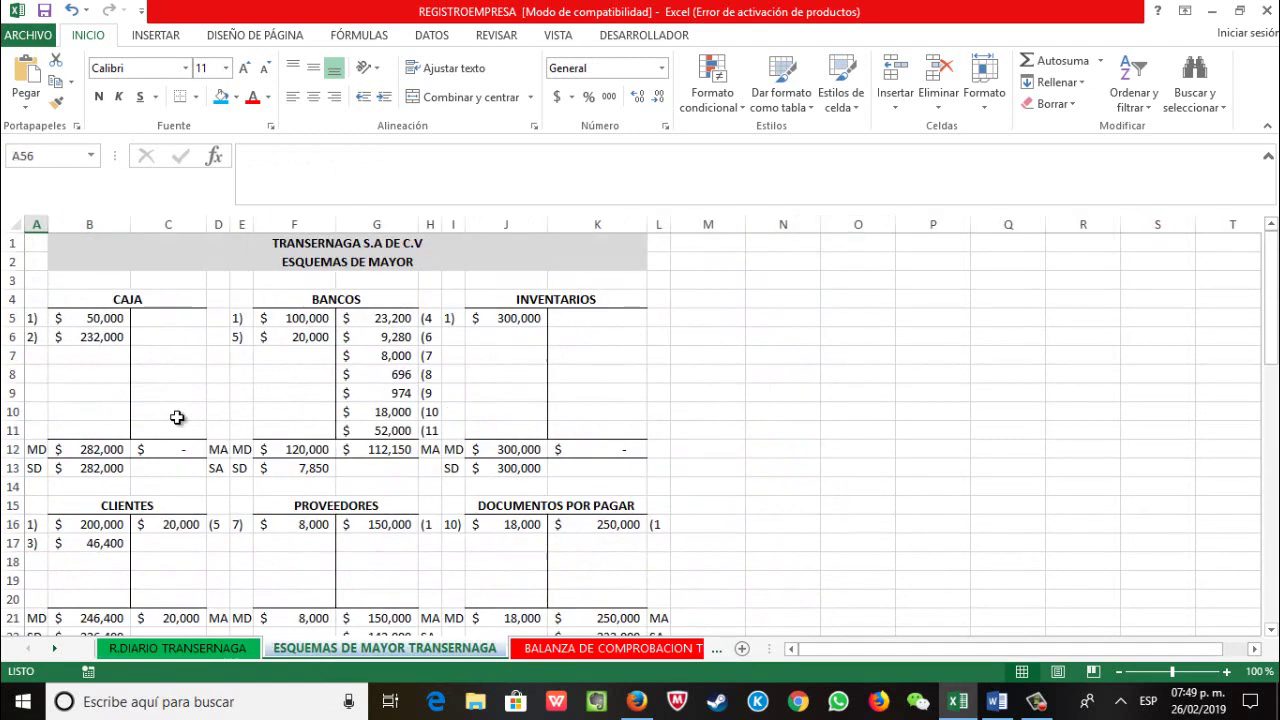
Step: Examine Transernaga's journal entries 1 to 11 and the Totales row, returning to the earlier entries
{"action": "left_click", "coordinate": [197, 651]}
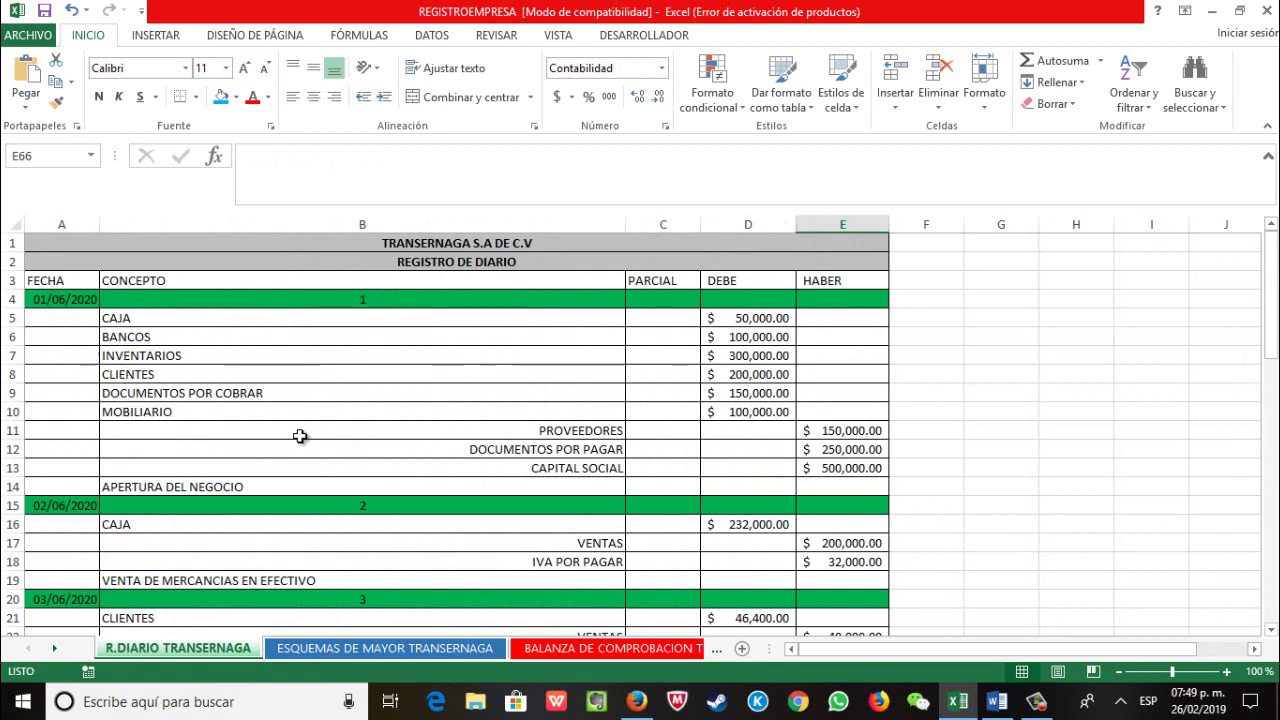
{"action": "scroll", "coordinate": [300, 435], "scroll_direction": "down", "scroll_amount": 1}
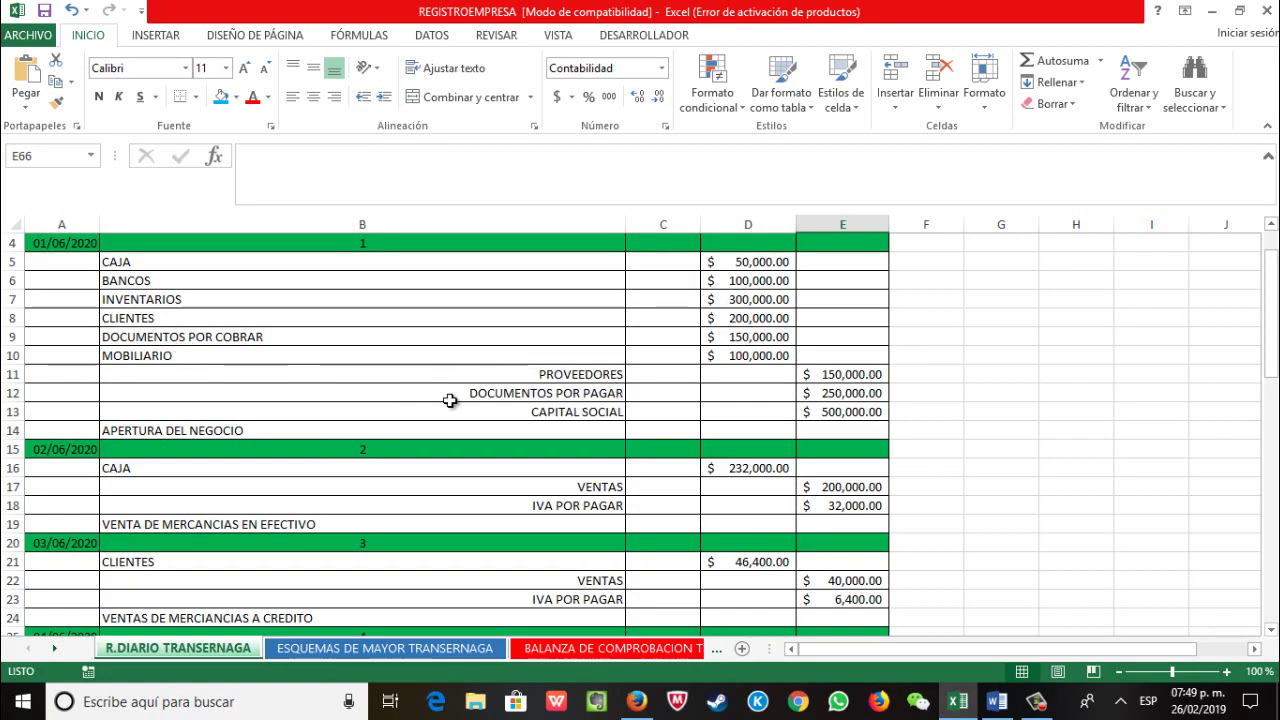
{"action": "scroll", "coordinate": [399, 415], "scroll_direction": "down", "scroll_amount": 1}
{"action": "scroll", "coordinate": [399, 415], "scroll_direction": "down", "scroll_amount": 5}
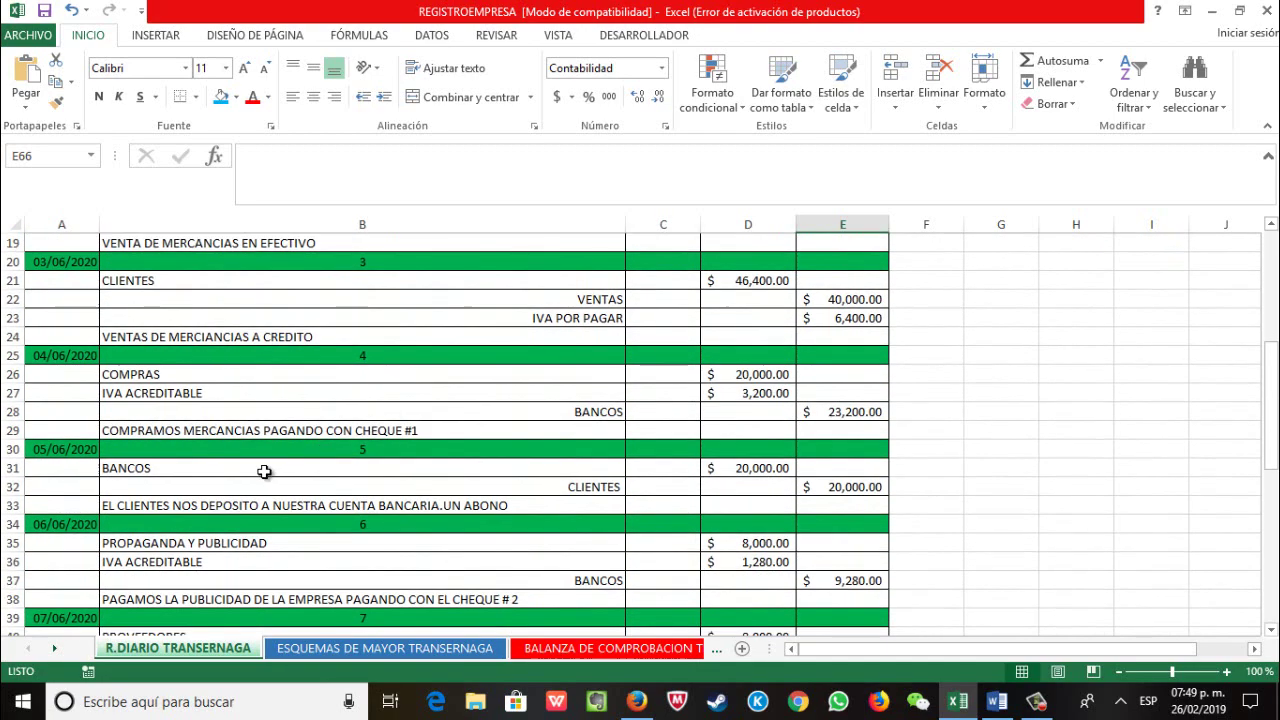
{"action": "scroll", "coordinate": [270, 503], "scroll_direction": "down", "scroll_amount": 5}
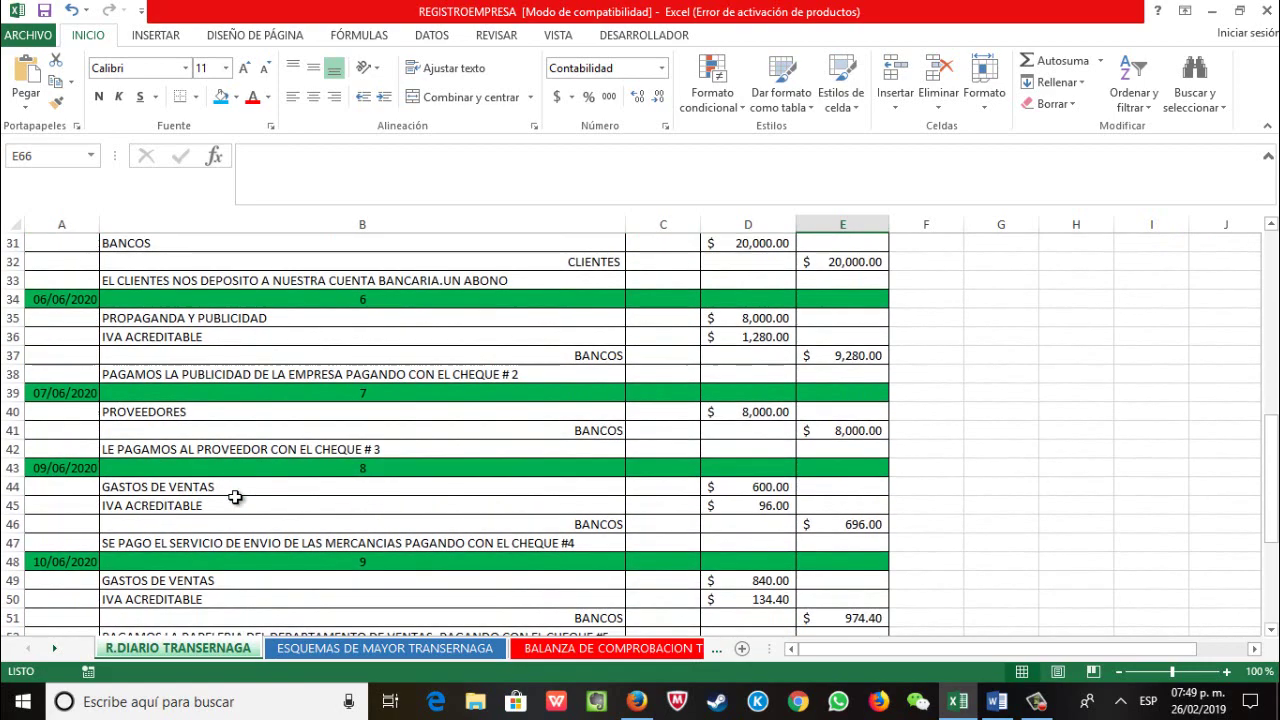
{"action": "scroll", "coordinate": [218, 503], "scroll_direction": "down", "scroll_amount": 4}
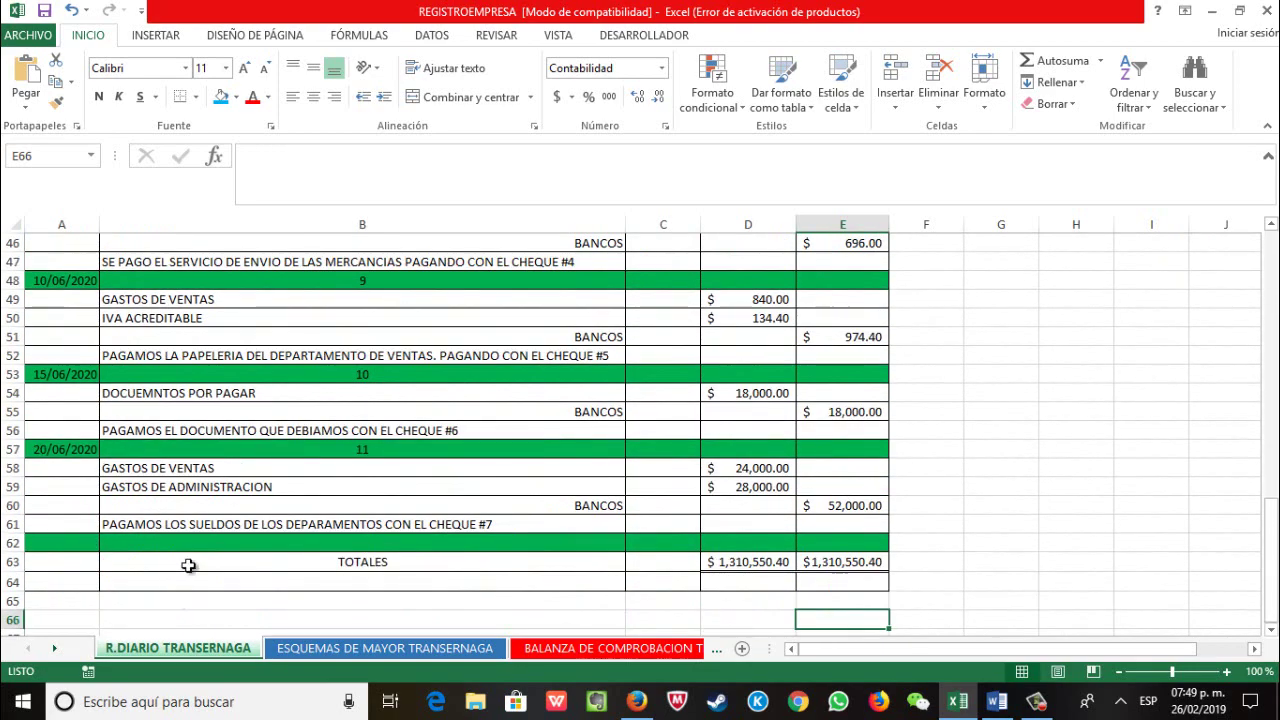
{"action": "scroll", "coordinate": [191, 561], "scroll_direction": "up", "scroll_amount": 8}
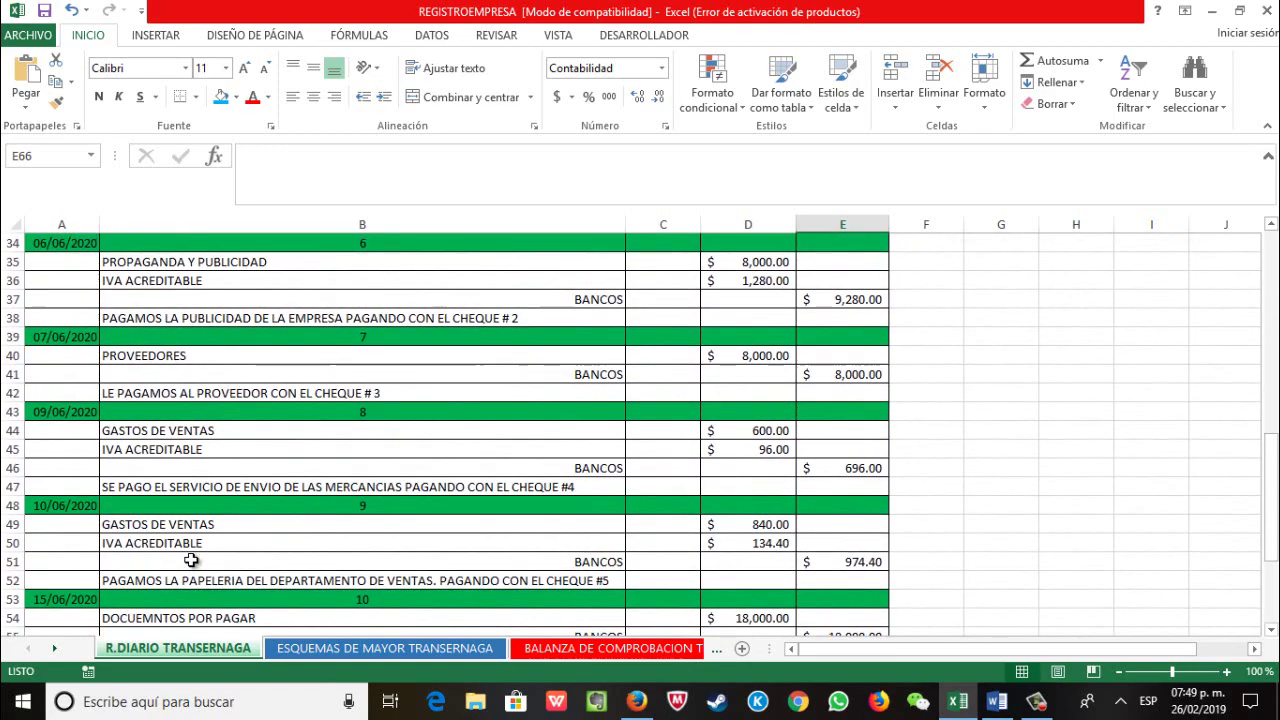
{"action": "scroll", "coordinate": [191, 561], "scroll_direction": "up", "scroll_amount": 5}
{"action": "scroll", "coordinate": [157, 512], "scroll_direction": "down", "scroll_amount": 3}
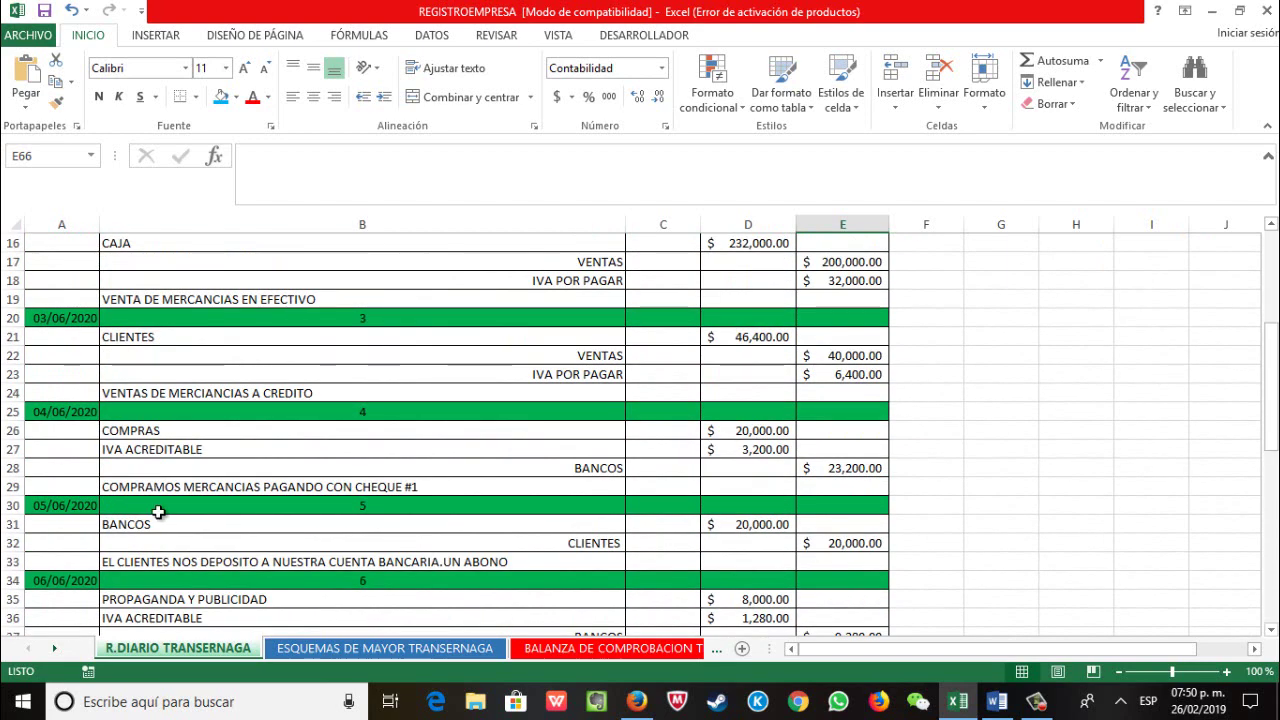
Step: Review Transernaga's ledger T-accounts alongside the trial balance, from the company heading and CAJA down to the TOTALES row
{"action": "left_click", "coordinate": [343, 650]}
{"action": "scroll", "coordinate": [449, 399], "scroll_direction": "down", "scroll_amount": 3}
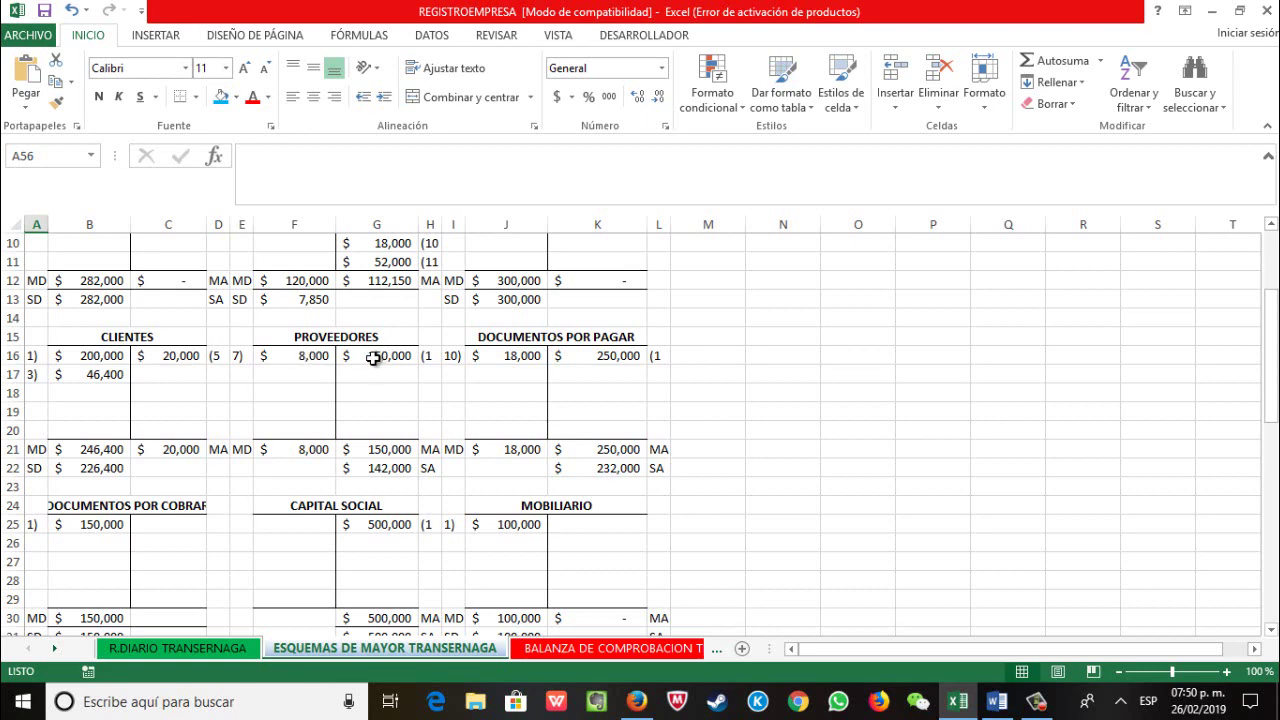
{"action": "scroll", "coordinate": [373, 358], "scroll_direction": "up", "scroll_amount": 3}
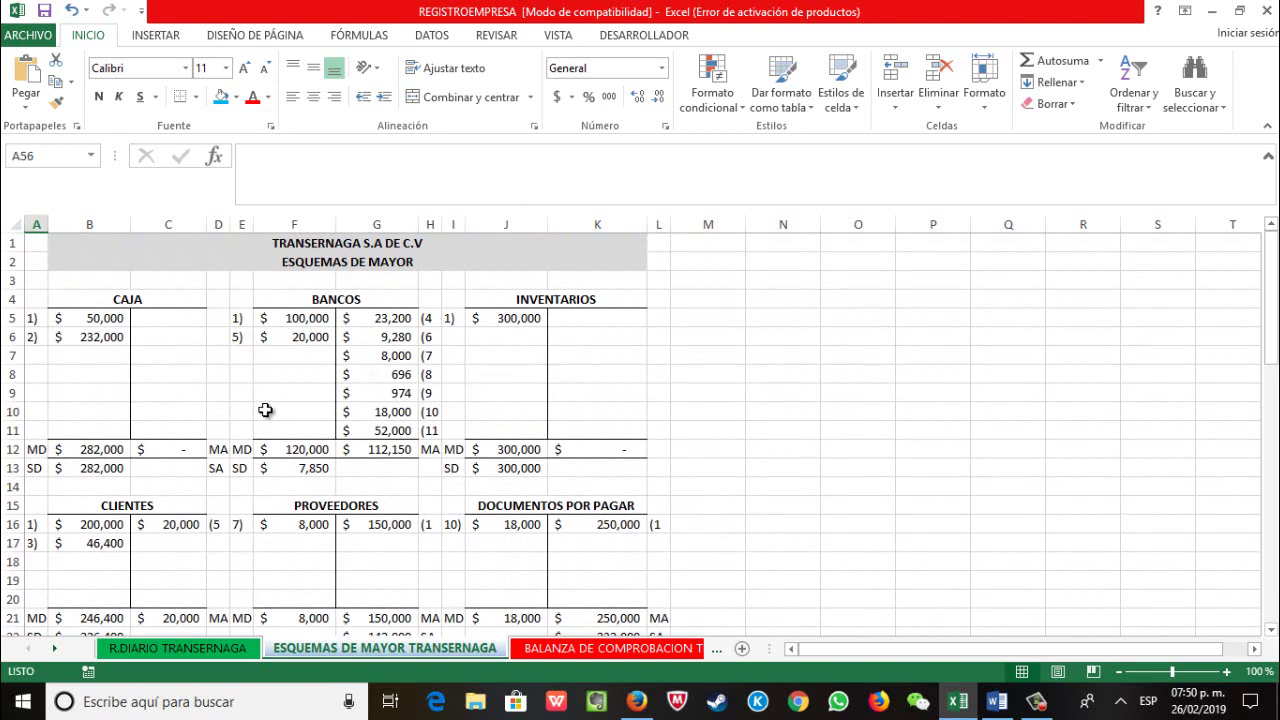
{"action": "left_click", "coordinate": [601, 648]}
{"action": "scroll", "coordinate": [300, 340], "scroll_direction": "up", "scroll_amount": 1}
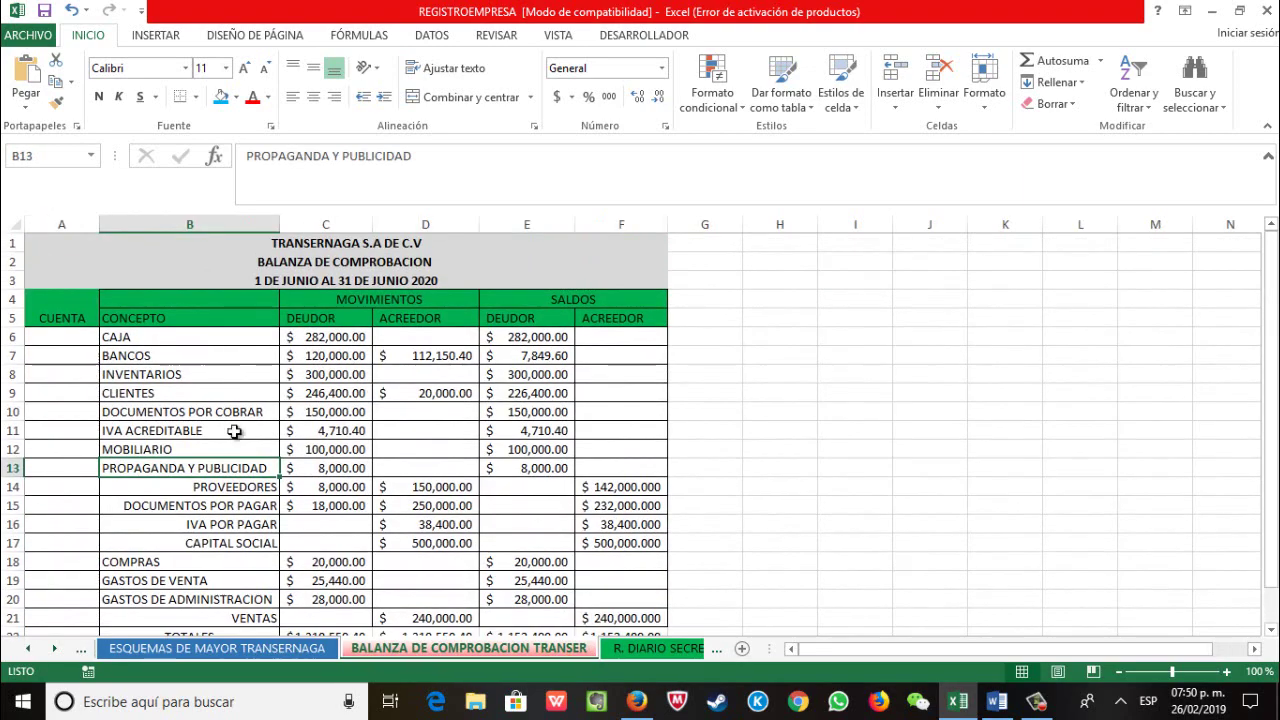
{"action": "left_click", "coordinate": [288, 650]}
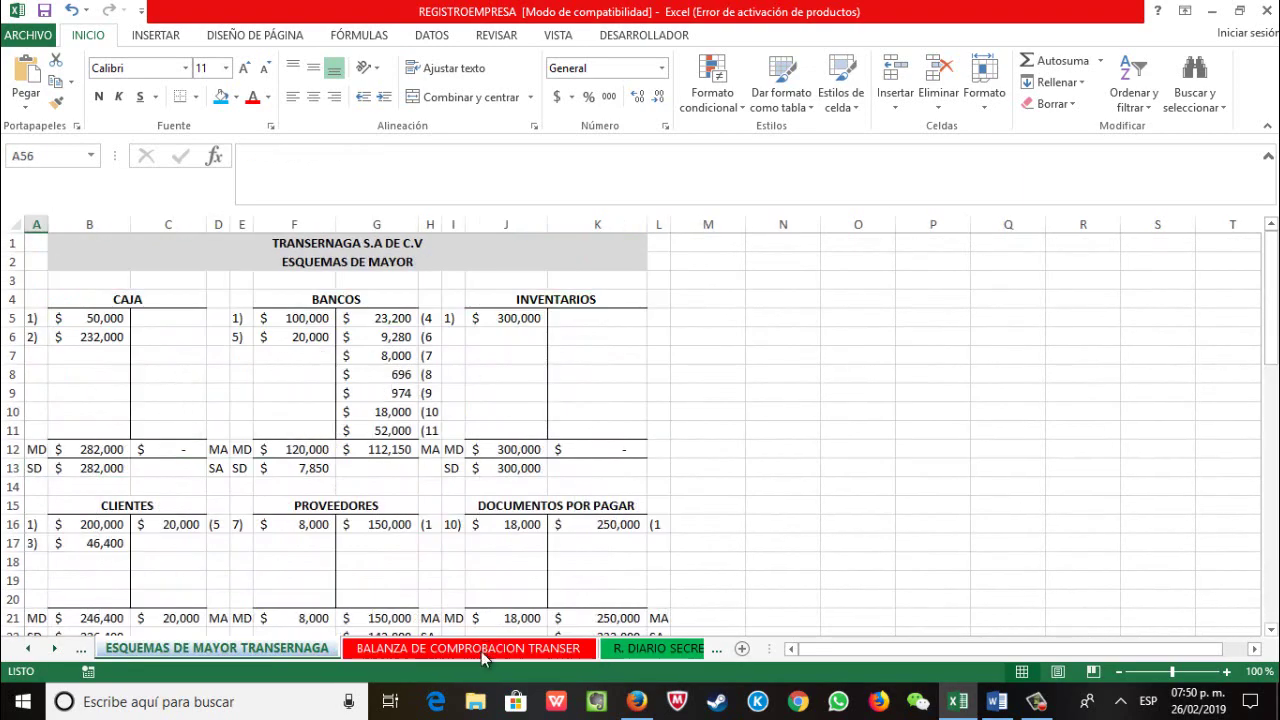
{"action": "left_click", "coordinate": [488, 650]}
{"action": "scroll", "coordinate": [330, 428], "scroll_direction": "down", "scroll_amount": 1}
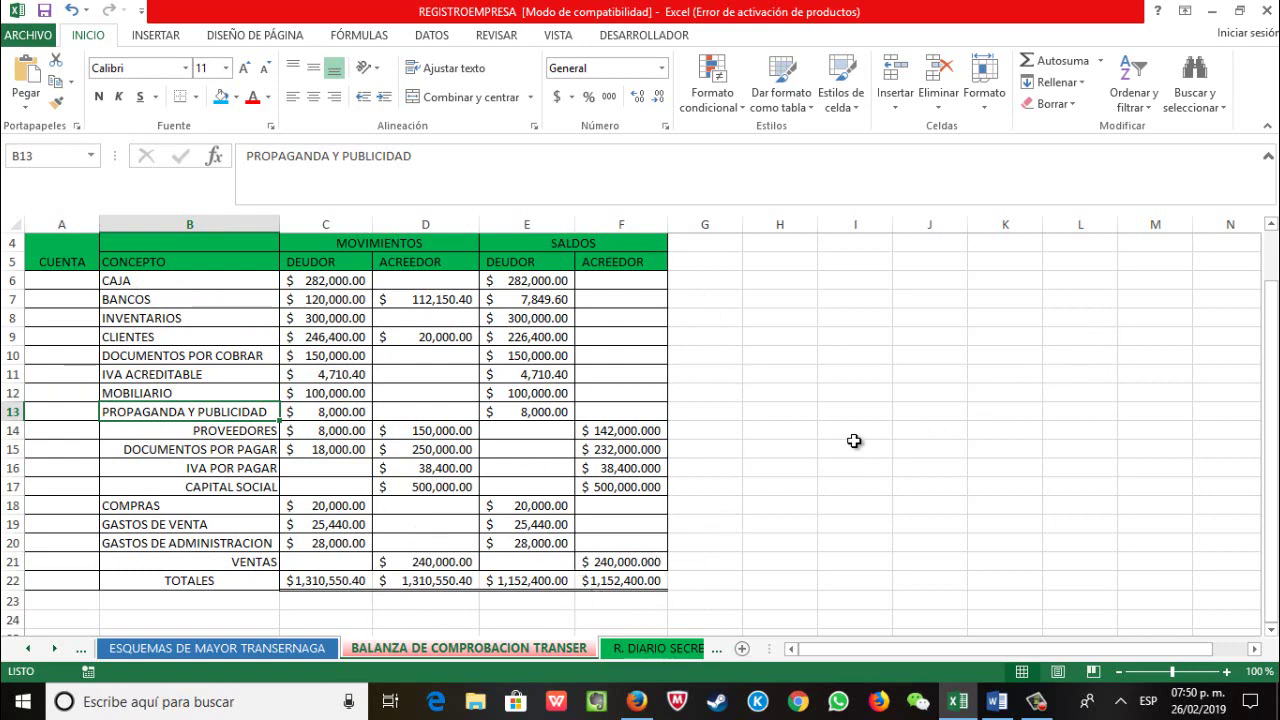
{"action": "scroll", "coordinate": [854, 441], "scroll_direction": "up", "scroll_amount": 1}
{"action": "scroll", "coordinate": [775, 339], "scroll_direction": "down", "scroll_amount": 1}
Step: Look through the workbook's sheet names as far as REGISTRO DIARIO MONTE ALBAN, returning to the Transernaga sheets
{"action": "left_click", "coordinate": [30, 650]}
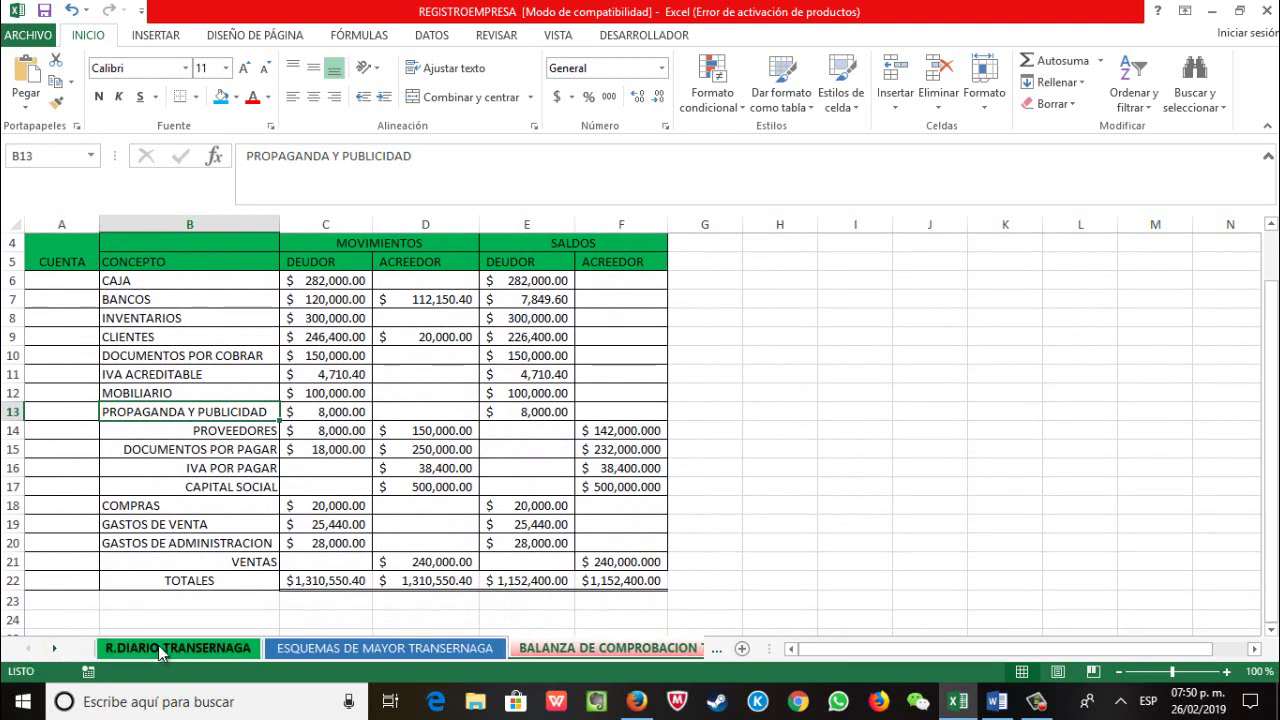
{"action": "left_click", "coordinate": [56, 649]}
{"action": "left_click", "coordinate": [56, 649]}
{"action": "left_click", "coordinate": [57, 647]}
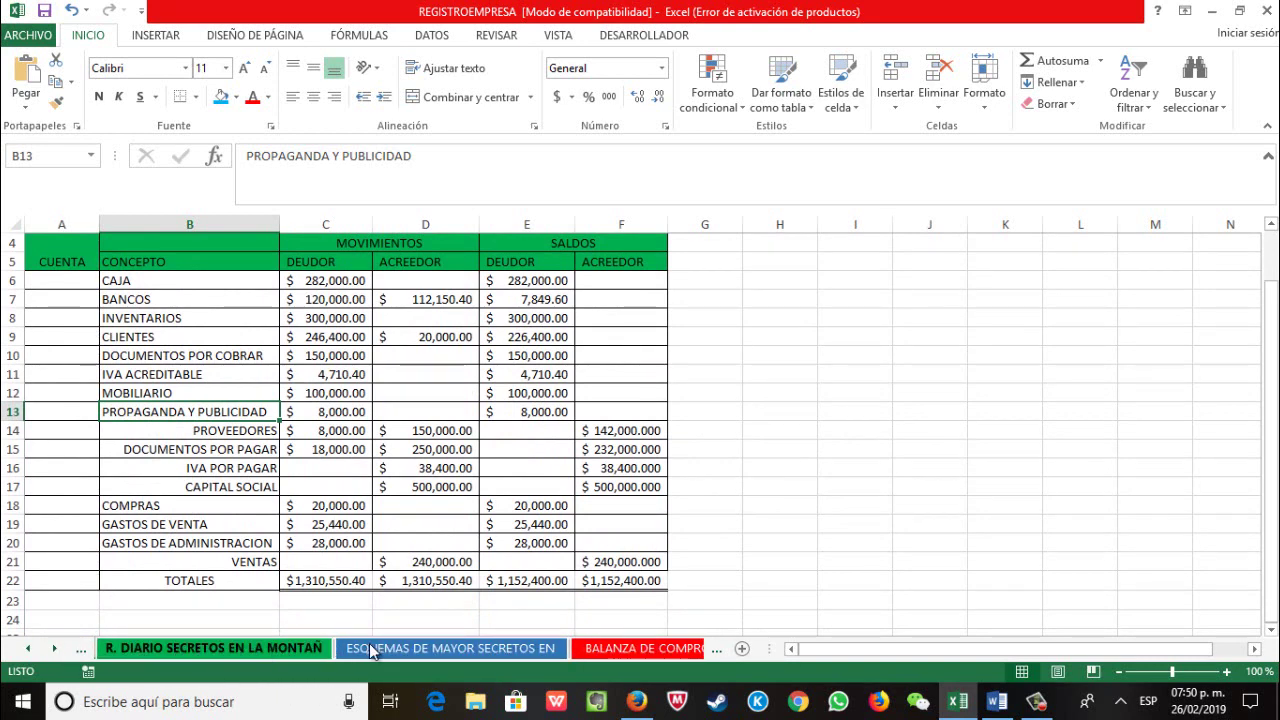
{"action": "left_click", "coordinate": [56, 648]}
{"action": "left_click", "coordinate": [56, 648]}
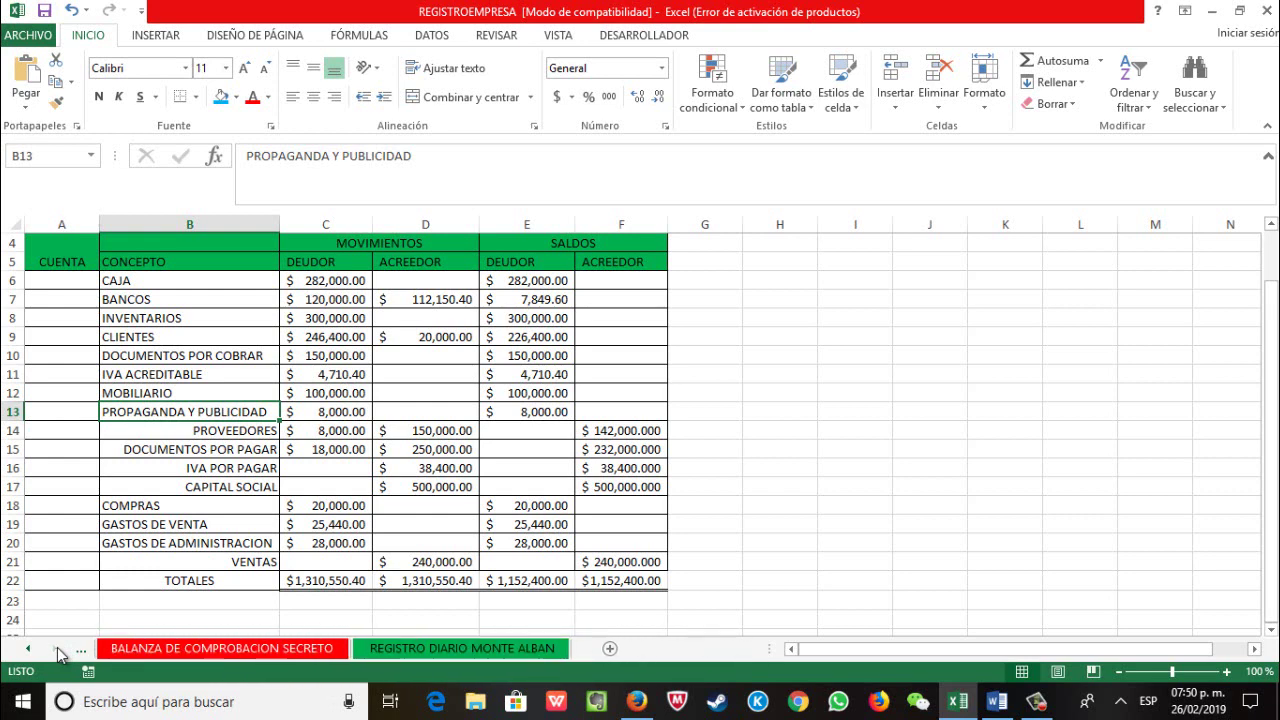
{"action": "left_click", "coordinate": [28, 649]}
{"action": "left_click", "coordinate": [28, 649]}
{"action": "left_click", "coordinate": [28, 649]}
{"action": "left_click", "coordinate": [28, 649]}
{"action": "left_click", "coordinate": [28, 649]}
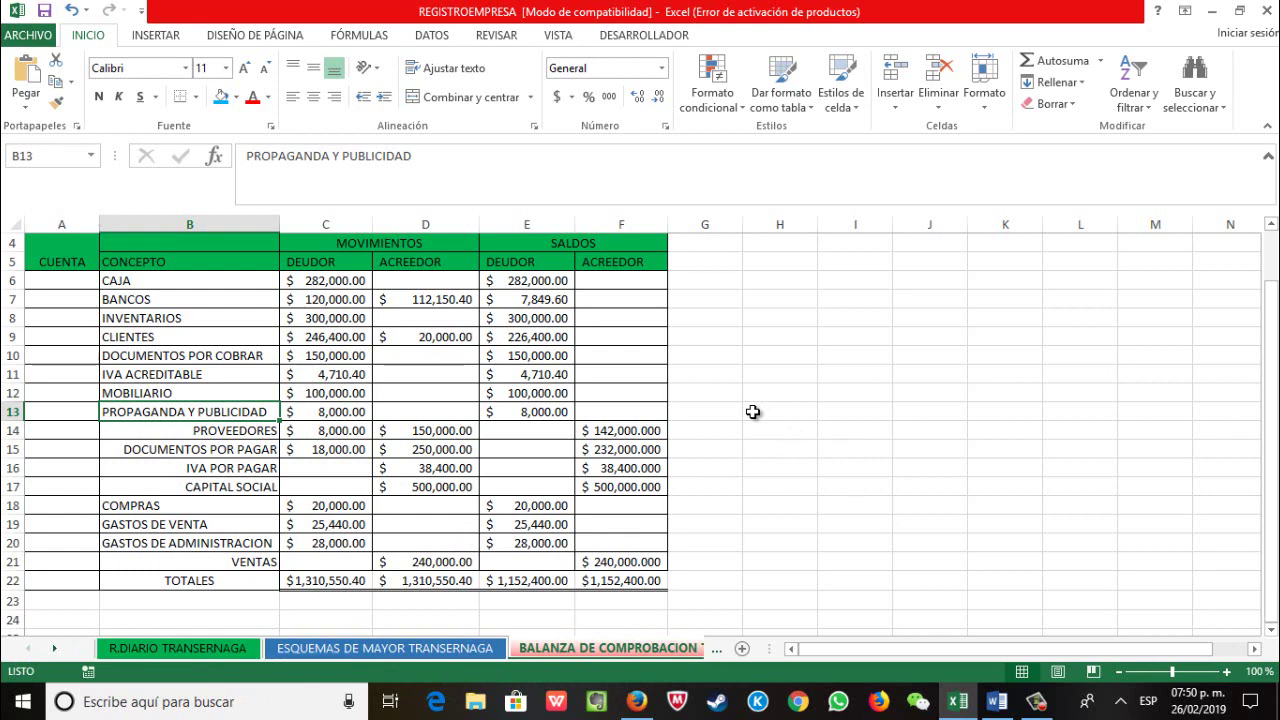
Step: Compare the headings of Transernaga's trial balance and daily journal, ending on the journal's opening entry
{"action": "scroll", "coordinate": [753, 412], "scroll_direction": "up", "scroll_amount": 1}
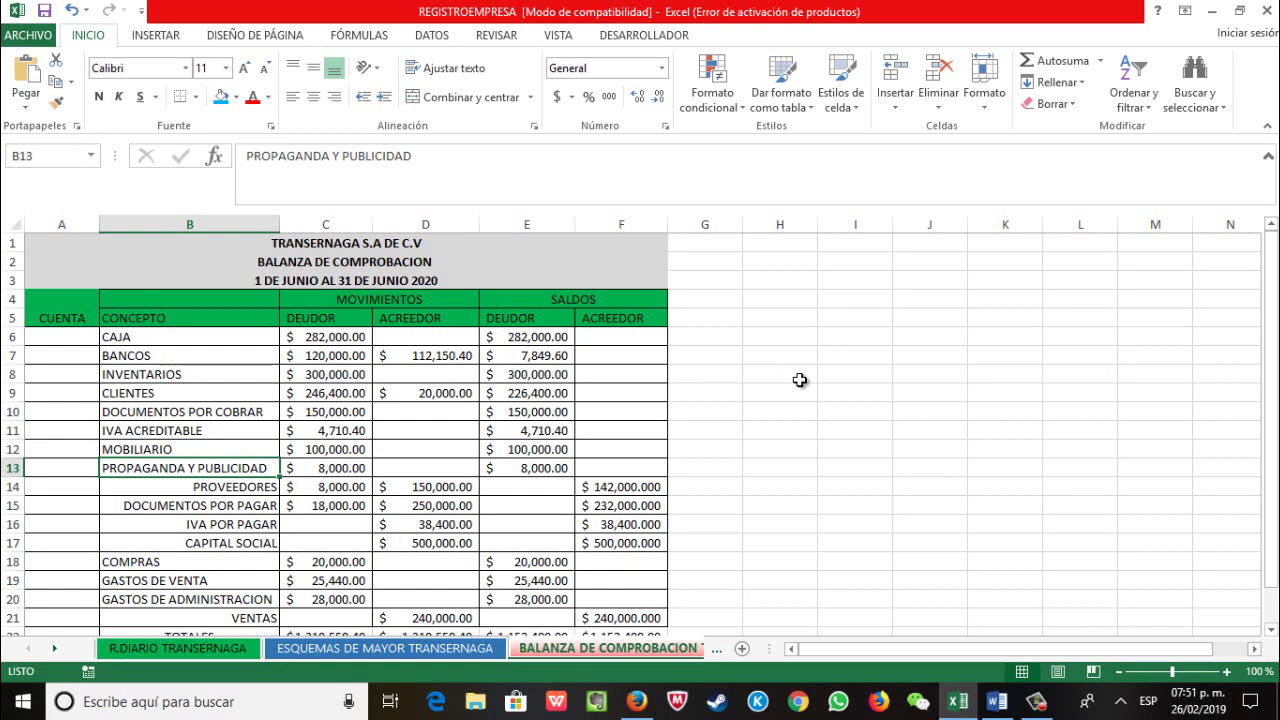
{"action": "left_click", "coordinate": [193, 650]}
{"action": "scroll", "coordinate": [223, 466], "scroll_direction": "up", "scroll_amount": 5}
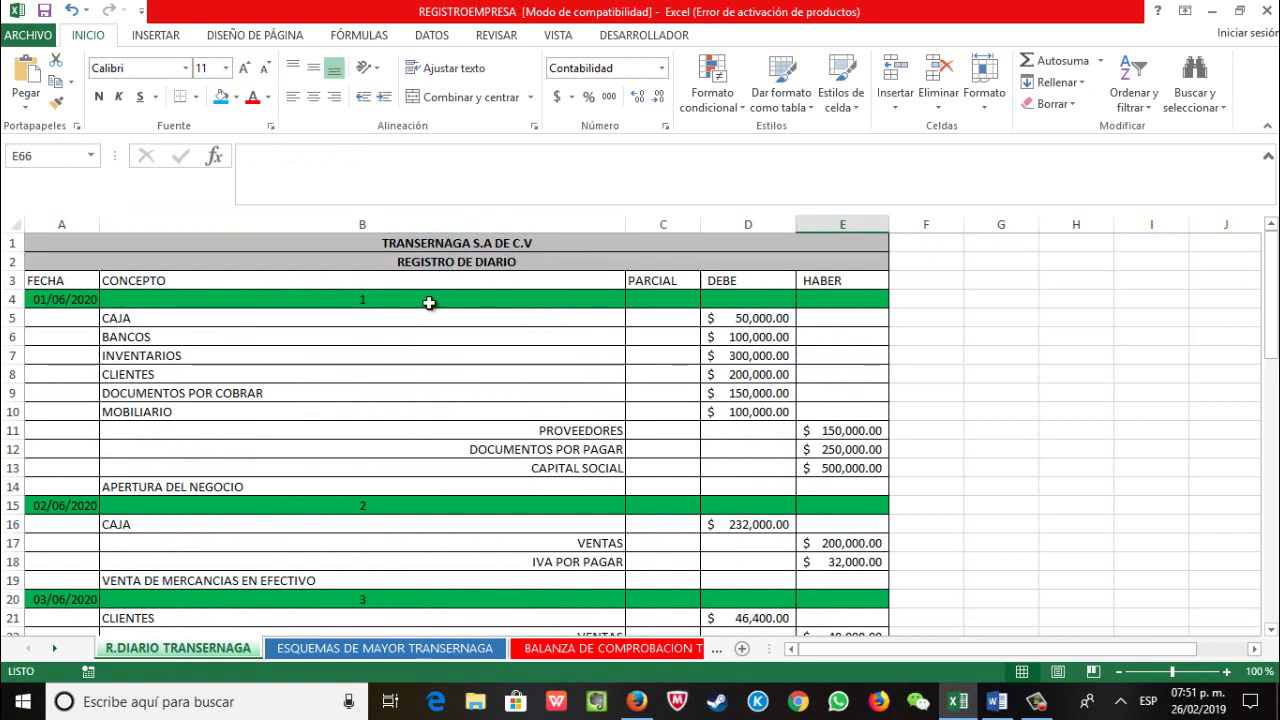
{"action": "left_click", "coordinate": [385, 648]}
{"action": "key", "text": "ctrl+Page_Down"}
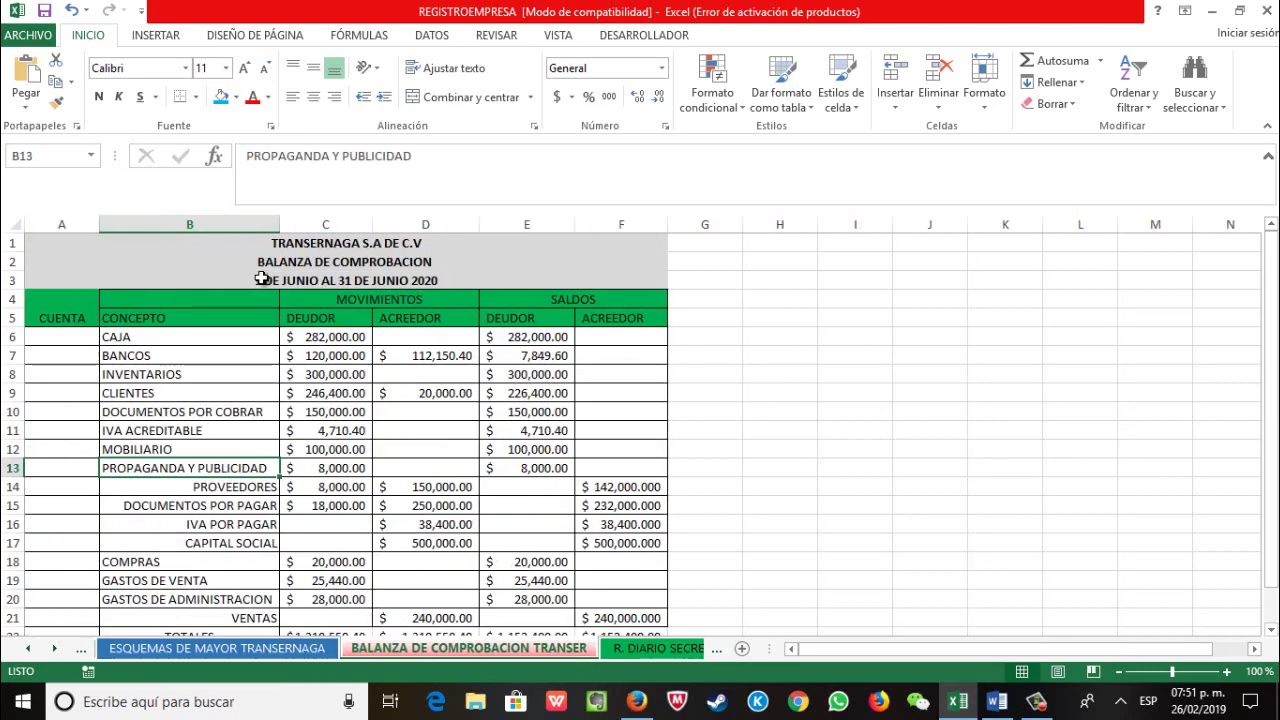
{"action": "left_click", "coordinate": [30, 650]}
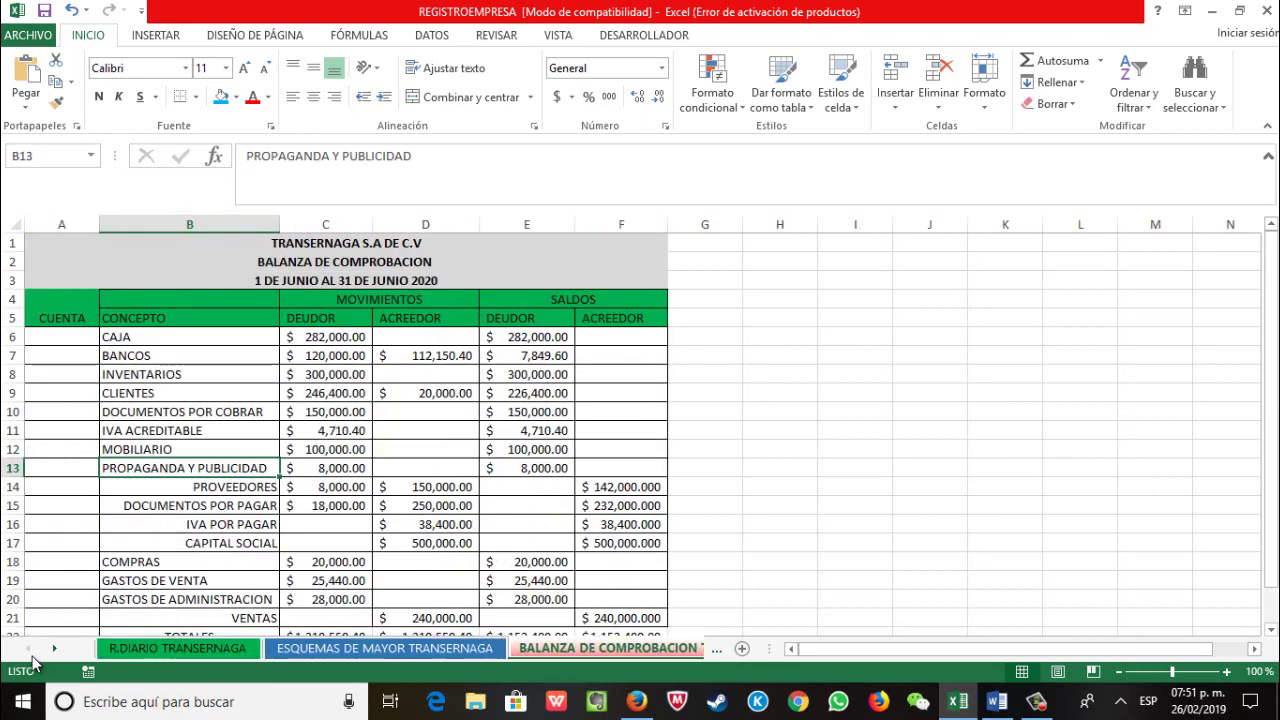
{"action": "left_click", "coordinate": [180, 648]}
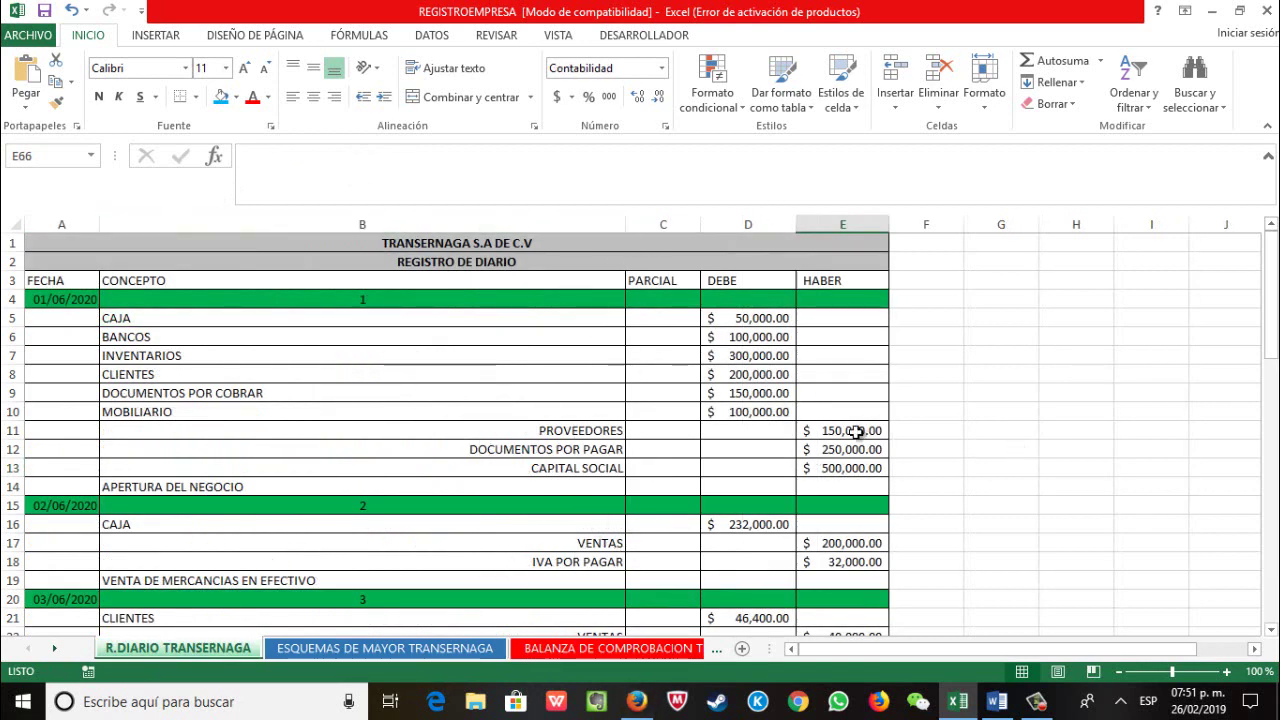
Step: Switch to Firefox and open the free Contabilidad 0 course page on the Estudiando Contaduria site
{"action": "left_click", "coordinate": [638, 702]}
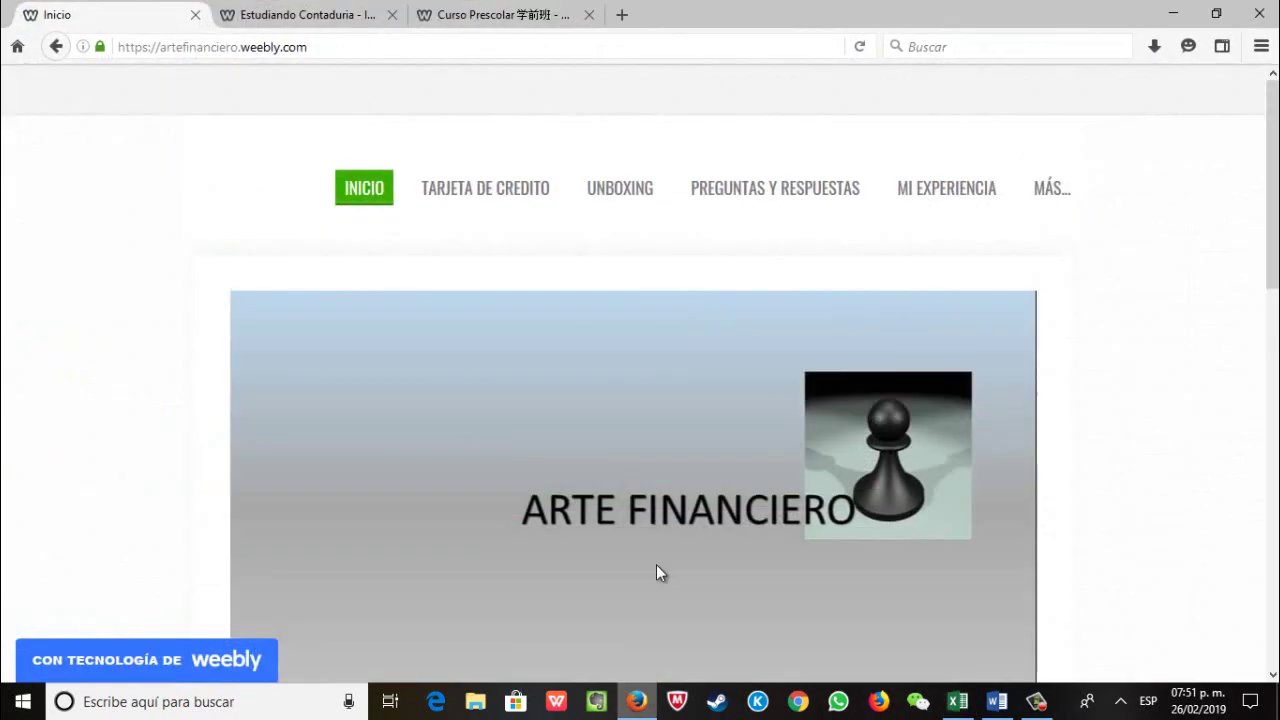
{"action": "left_click", "coordinate": [523, 16]}
{"action": "left_click", "coordinate": [343, 17]}
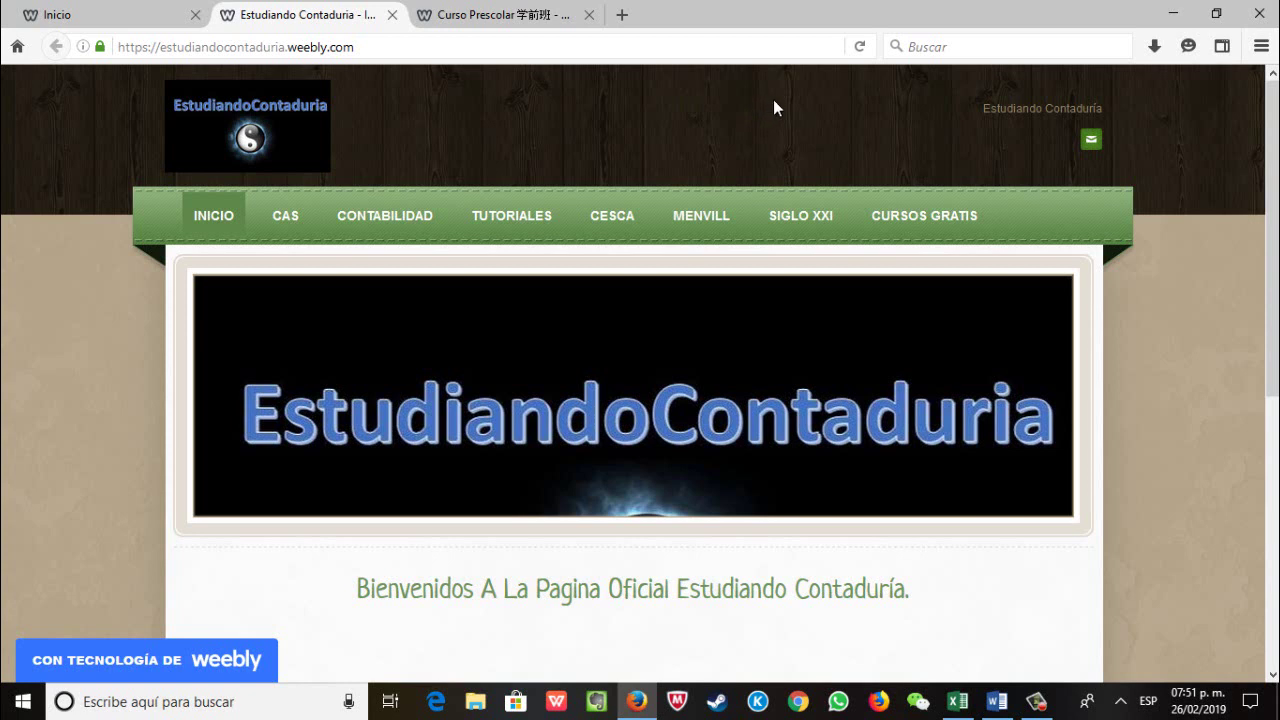
{"action": "mouse_move", "coordinate": [937, 222]}
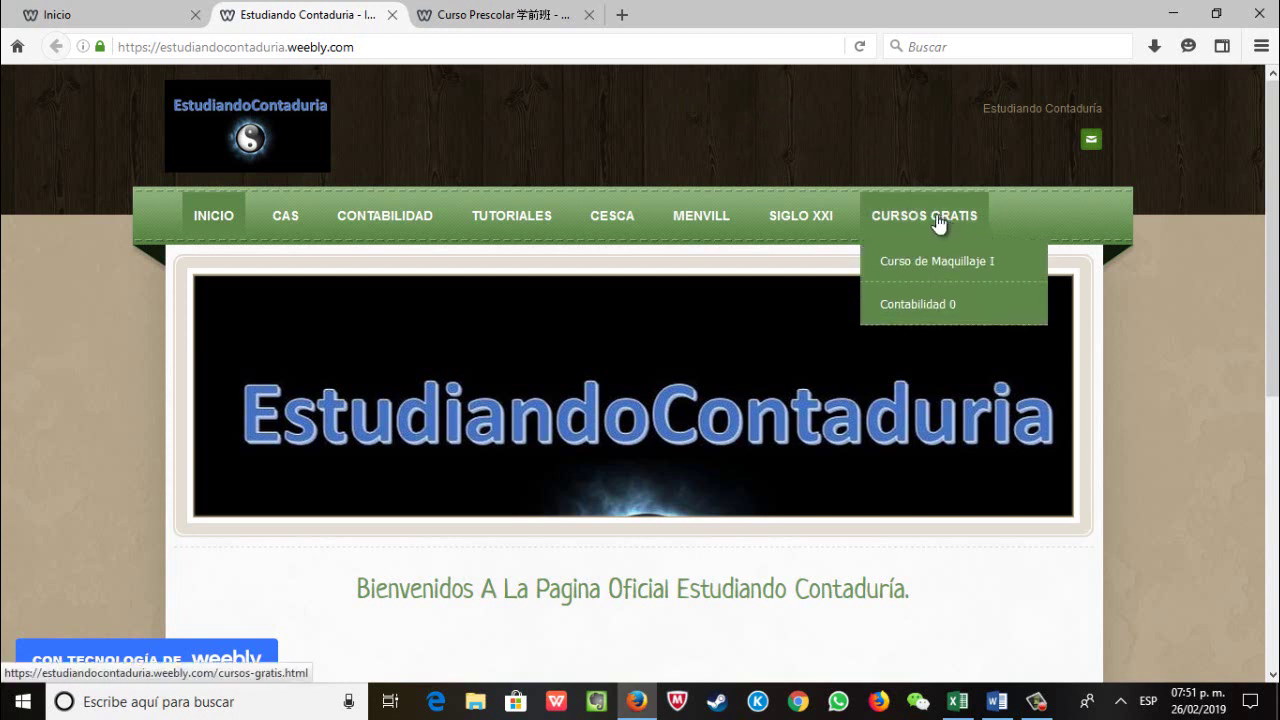
{"action": "left_click", "coordinate": [944, 311]}
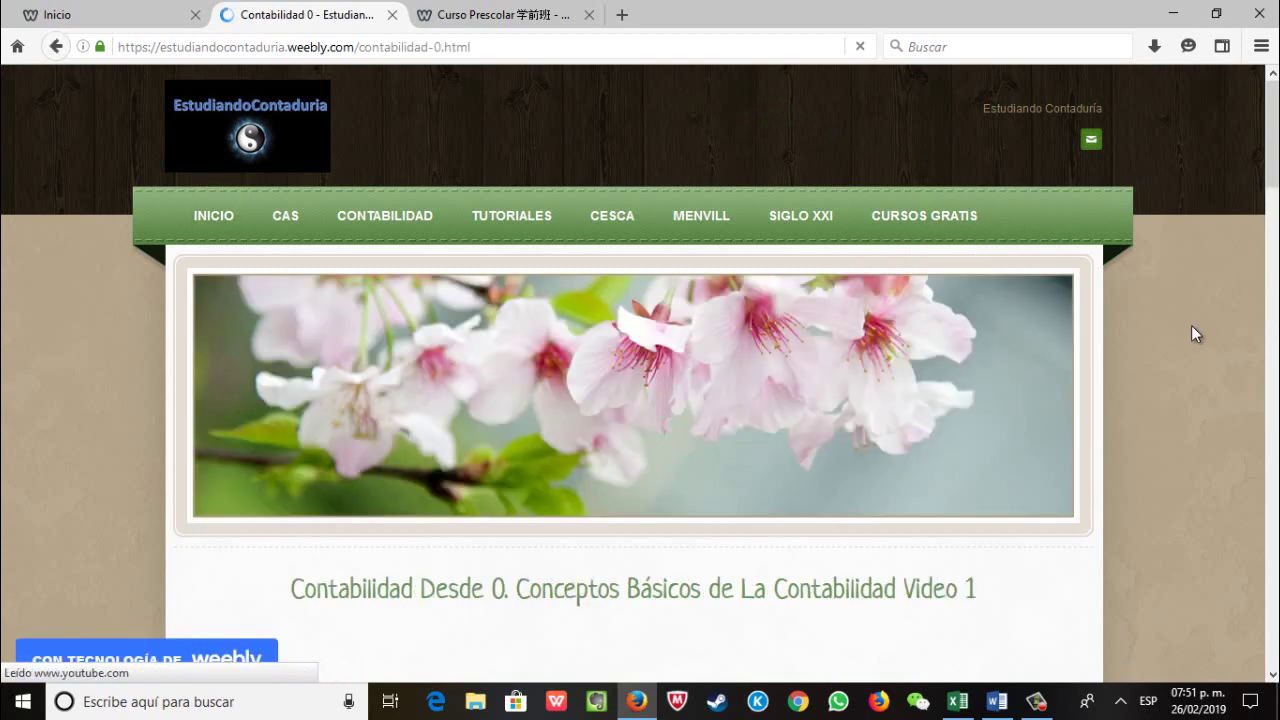
Step: Examine the Contabilidad 0 page's Video 1 to Video 4 and the site's Cursos Gratis and CAS course lists
{"action": "scroll", "coordinate": [1191, 325], "scroll_direction": "down", "scroll_amount": 3}
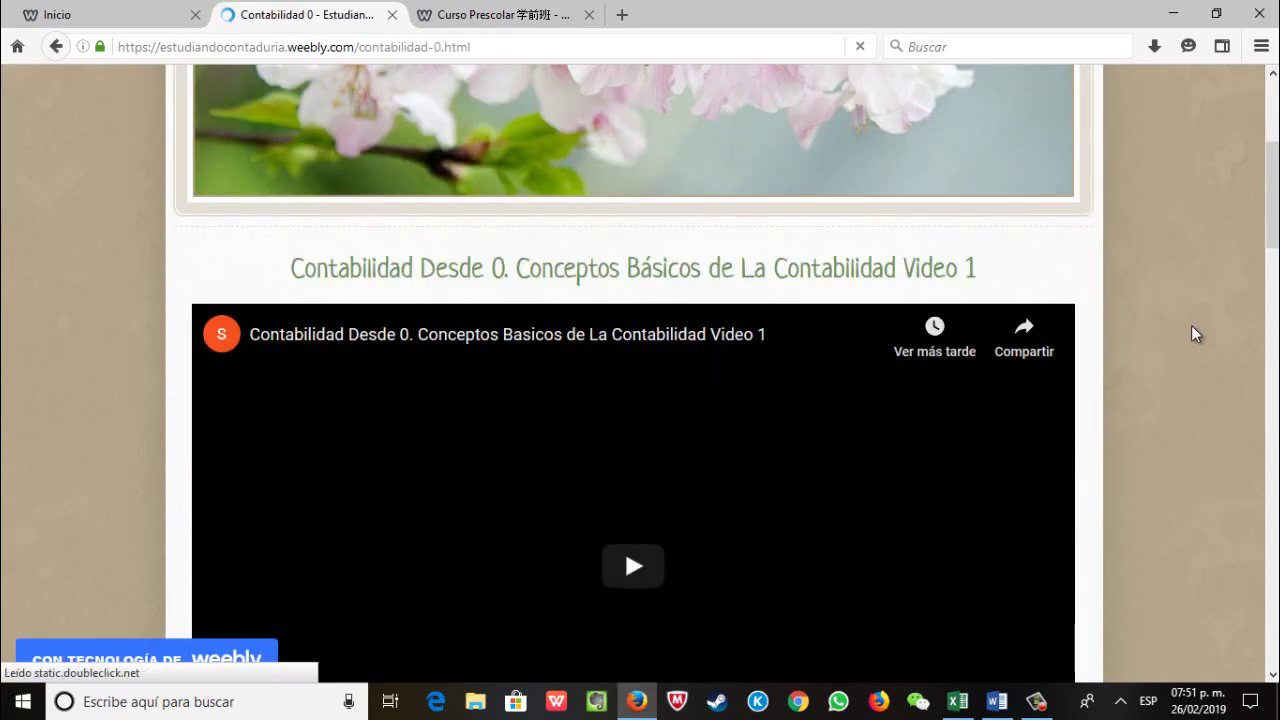
{"action": "scroll", "coordinate": [1192, 333], "scroll_direction": "up", "scroll_amount": 1}
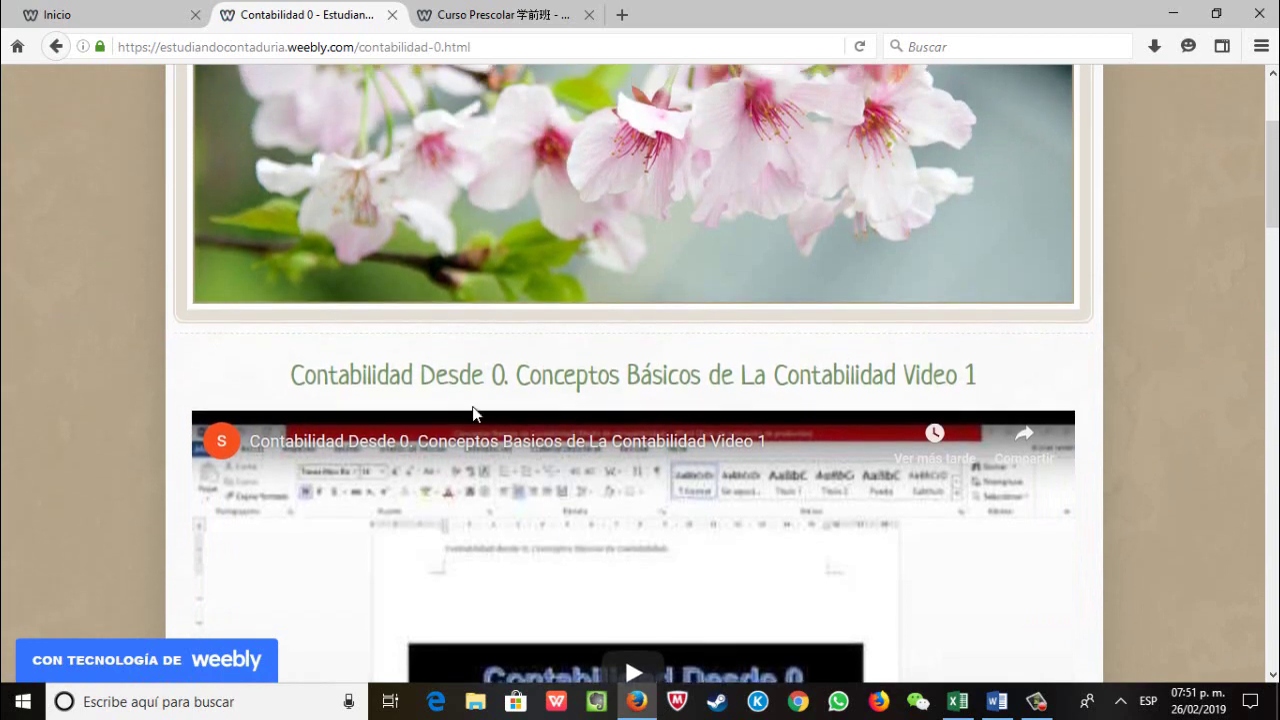
{"action": "scroll", "coordinate": [1066, 354], "scroll_direction": "down", "scroll_amount": 7}
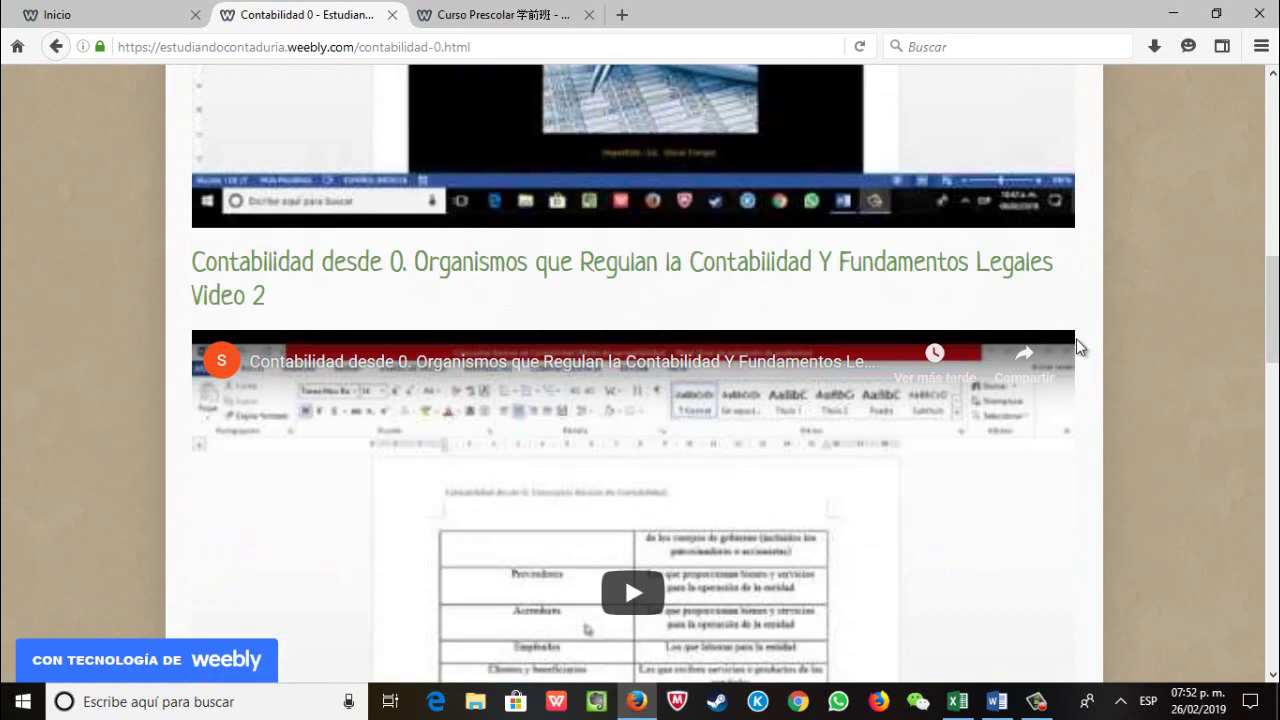
{"action": "scroll", "coordinate": [820, 245], "scroll_direction": "down", "scroll_amount": 4}
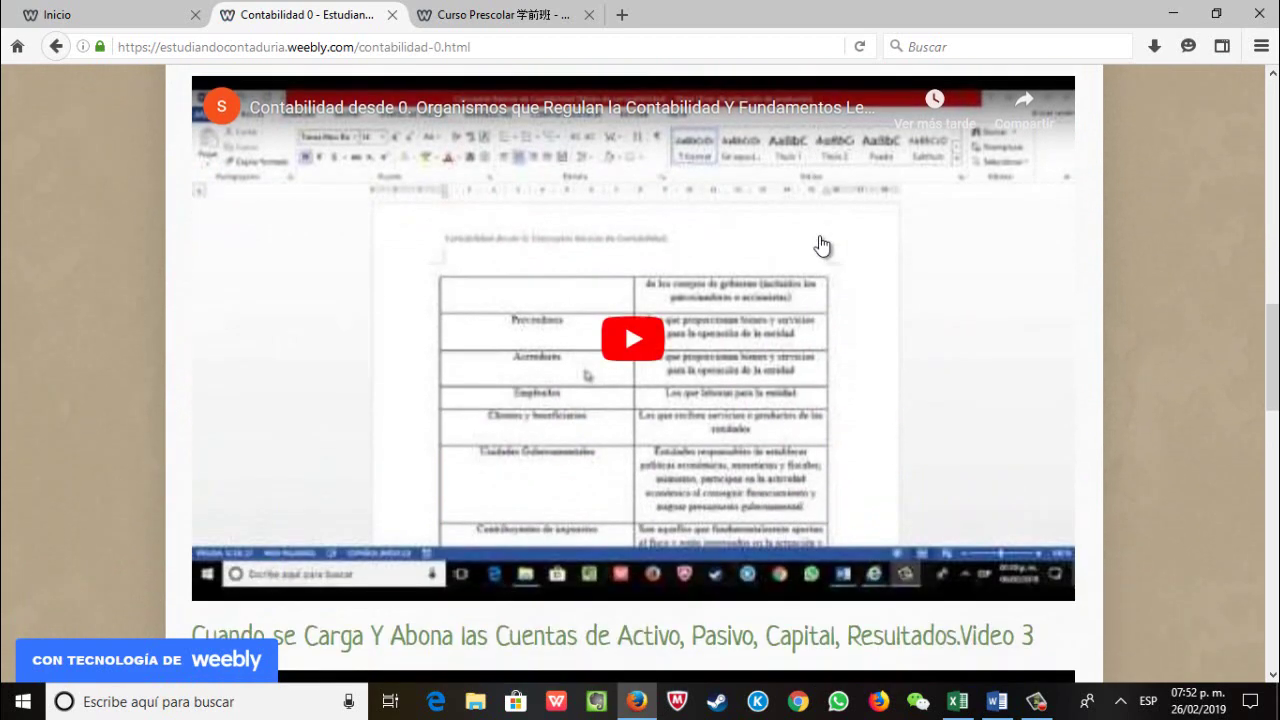
{"action": "scroll", "coordinate": [820, 245], "scroll_direction": "down", "scroll_amount": 2}
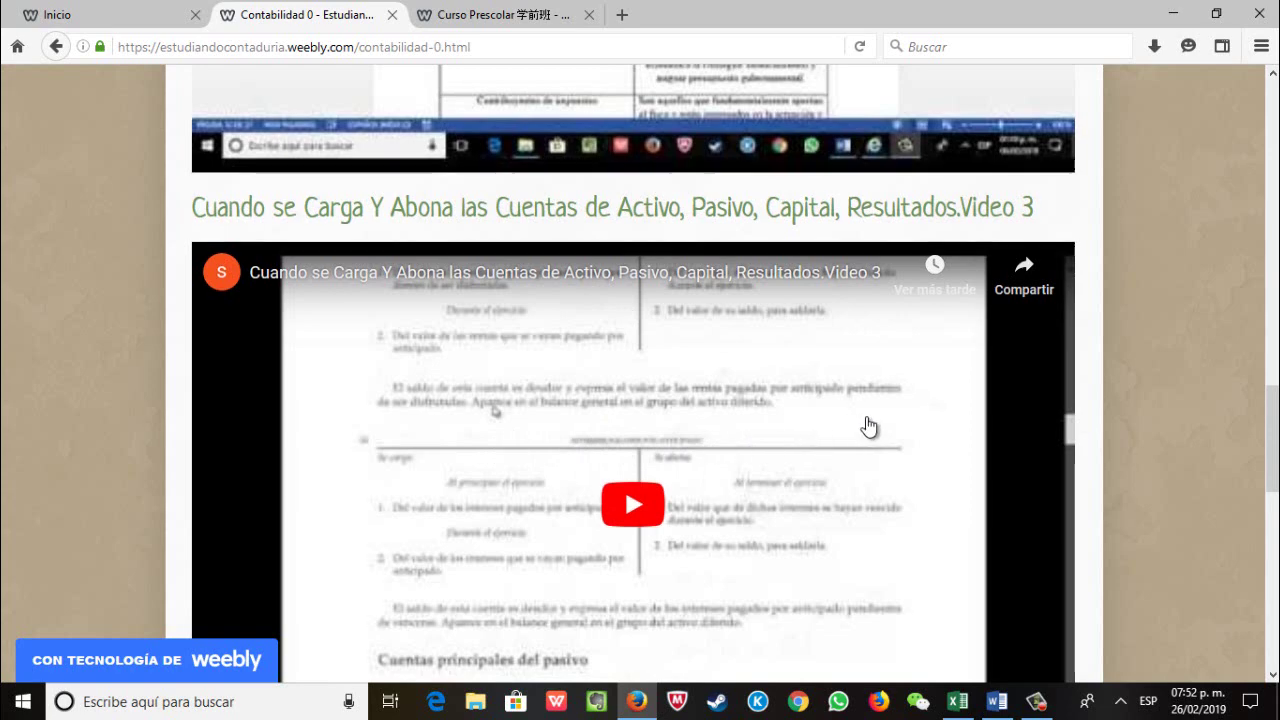
{"action": "scroll", "coordinate": [869, 429], "scroll_direction": "down", "scroll_amount": 3}
{"action": "scroll", "coordinate": [873, 412], "scroll_direction": "down", "scroll_amount": 2}
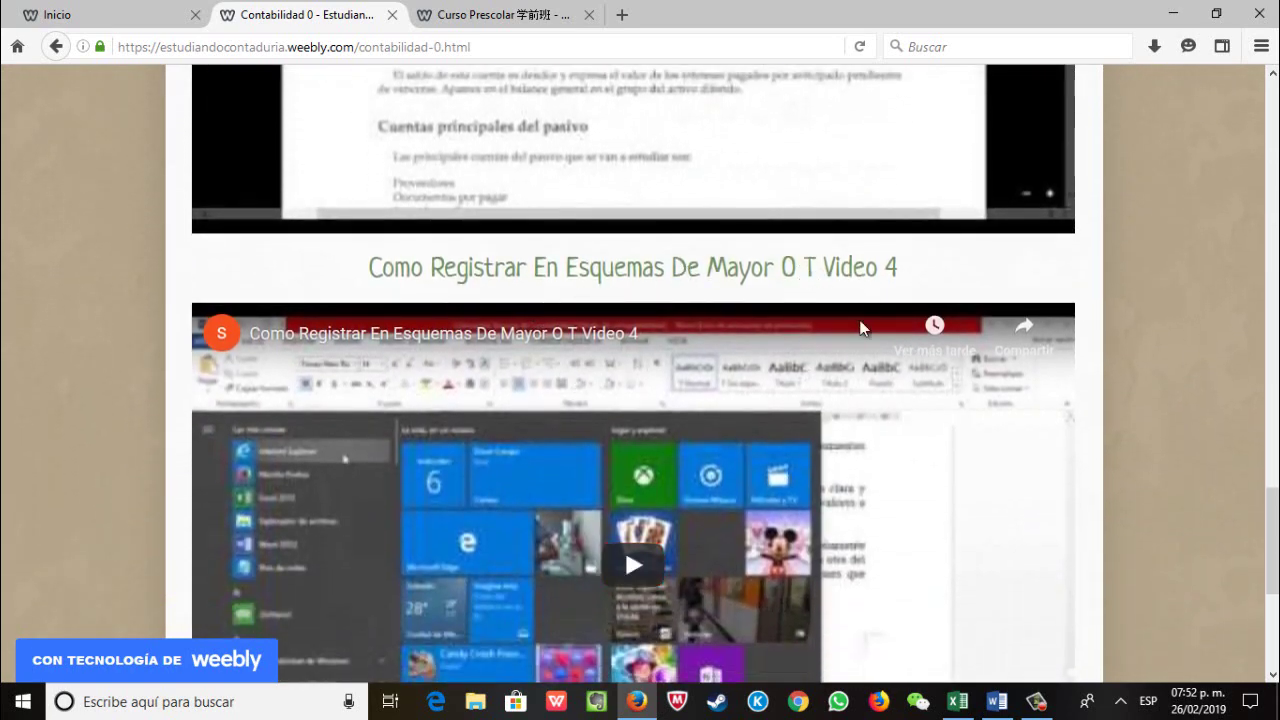
{"action": "scroll", "coordinate": [852, 445], "scroll_direction": "down", "scroll_amount": 4}
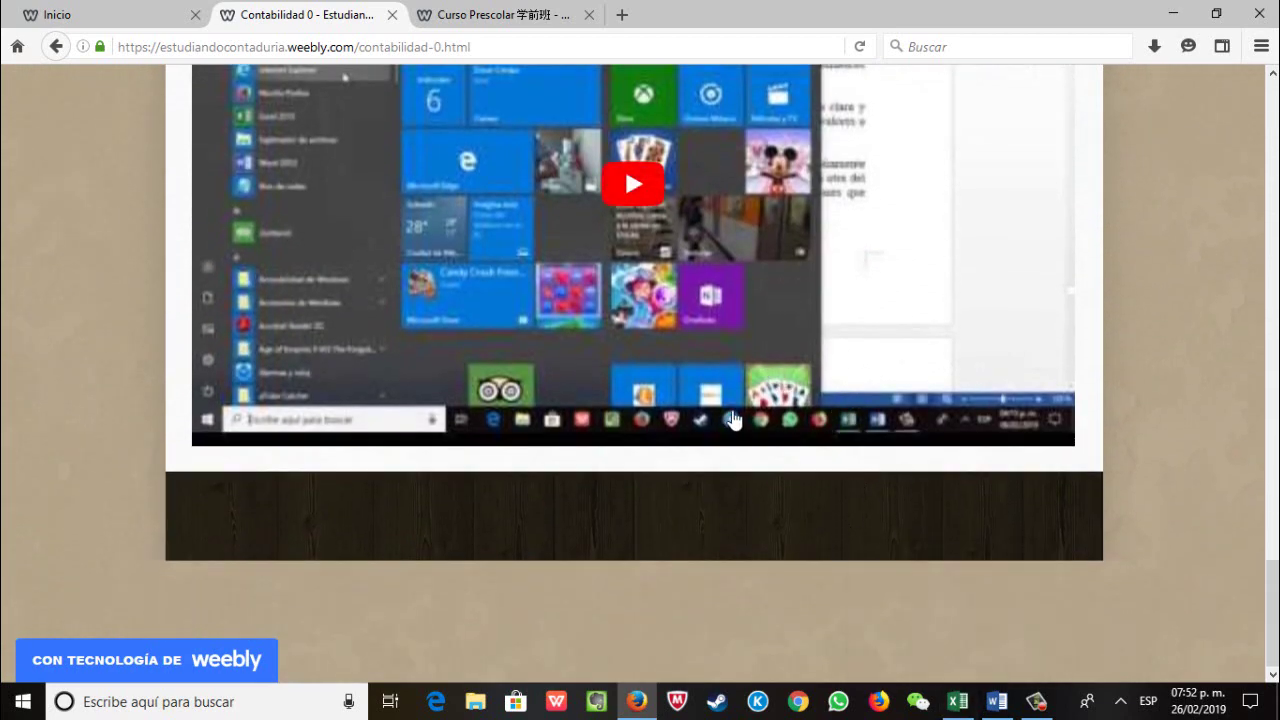
{"action": "scroll", "coordinate": [1227, 257], "scroll_direction": "up", "scroll_amount": 15}
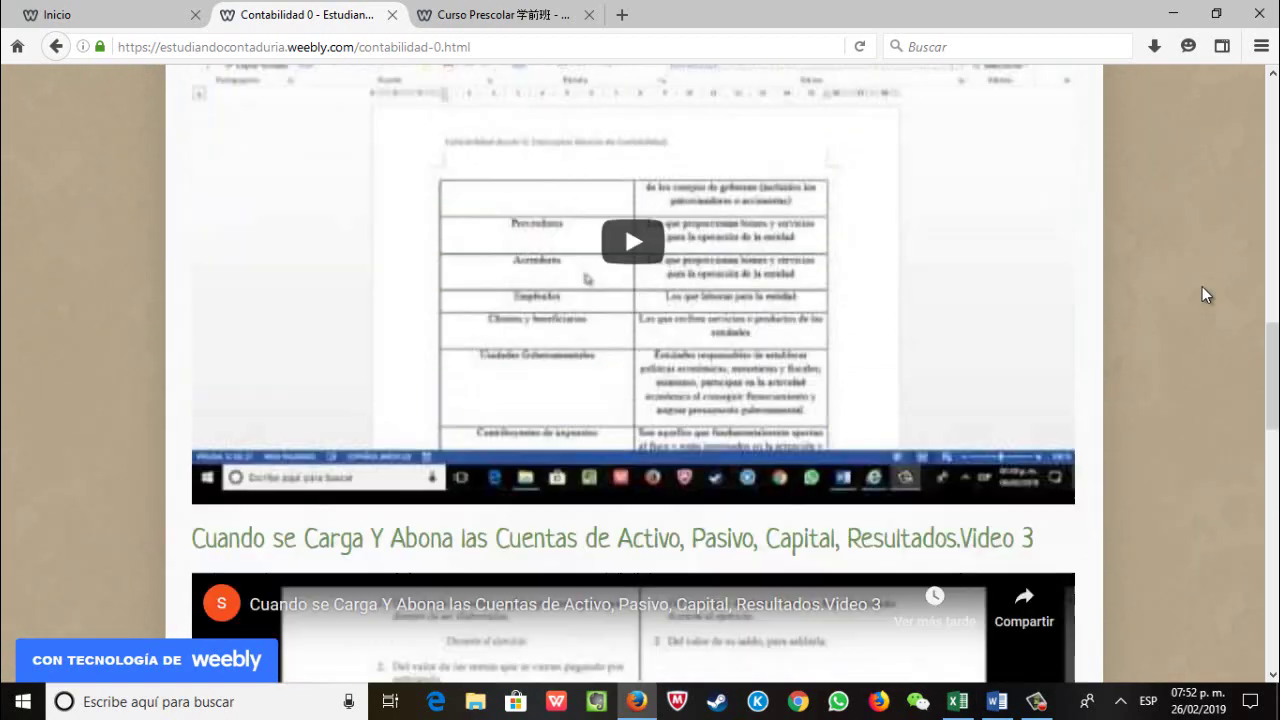
{"action": "scroll", "coordinate": [1202, 286], "scroll_direction": "up", "scroll_amount": 5}
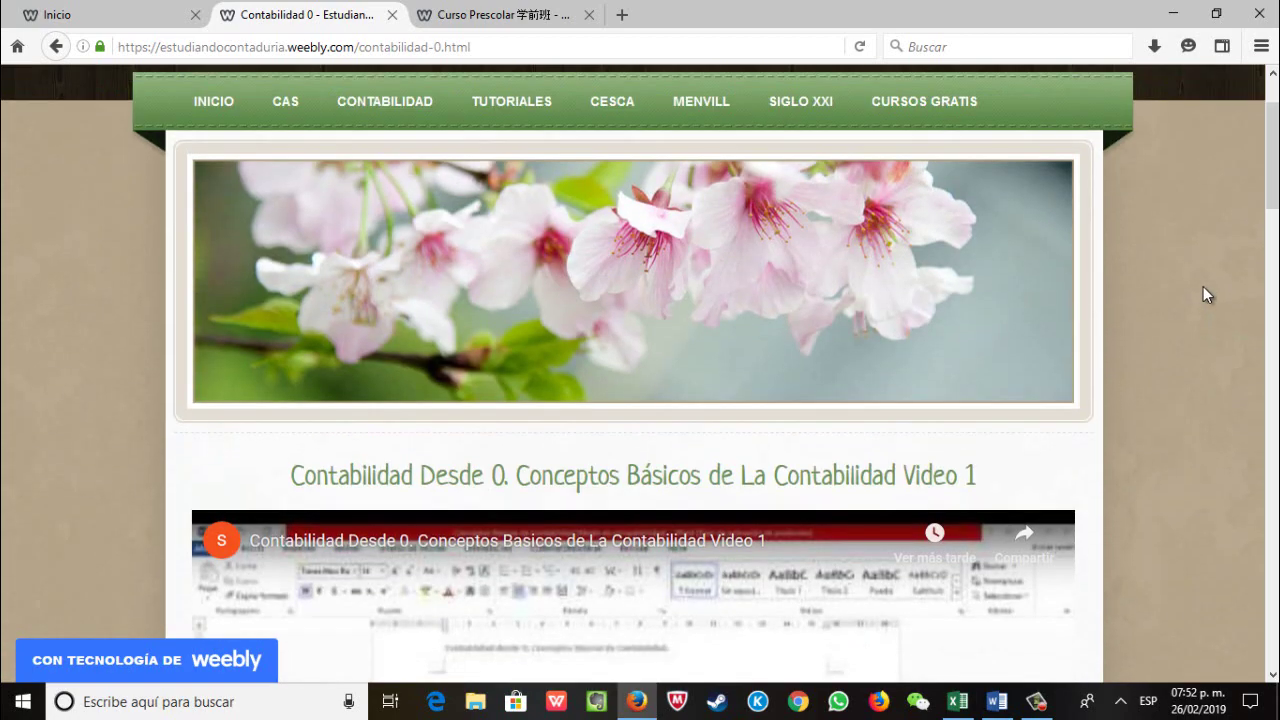
{"action": "scroll", "coordinate": [1203, 286], "scroll_direction": "up", "scroll_amount": 1}
{"action": "mouse_move", "coordinate": [932, 215]}
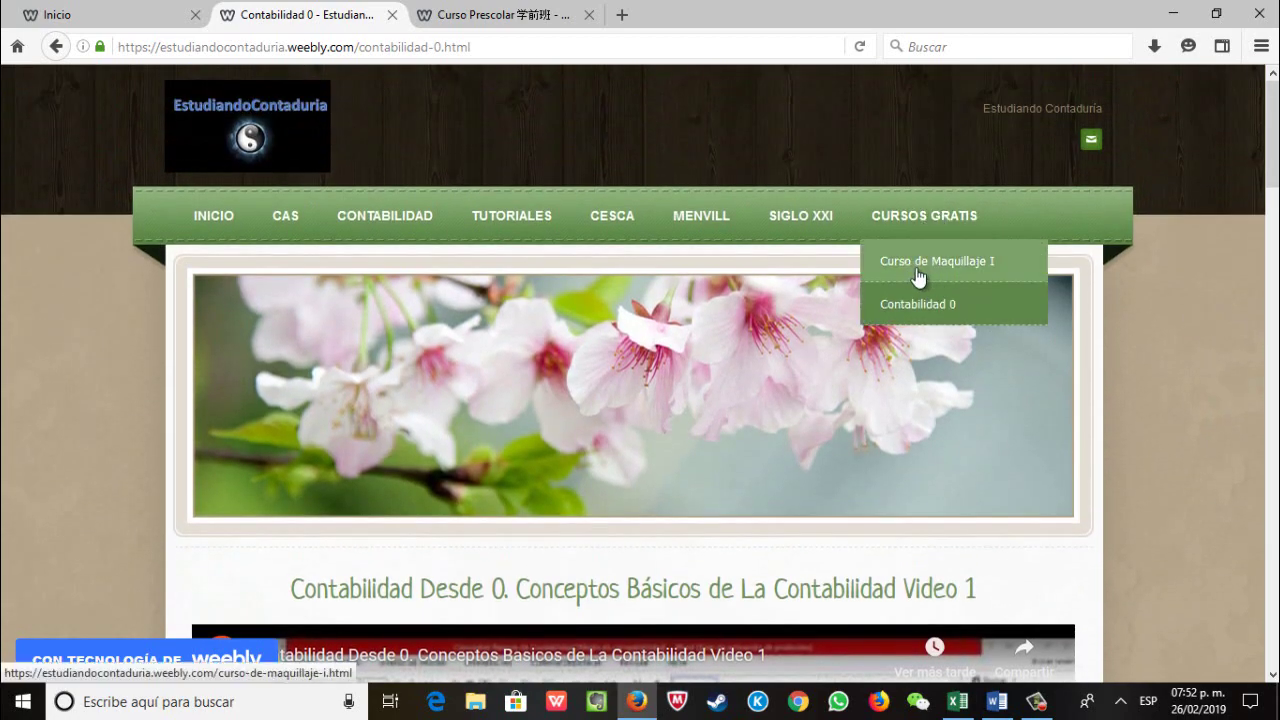
{"action": "mouse_move", "coordinate": [722, 220]}
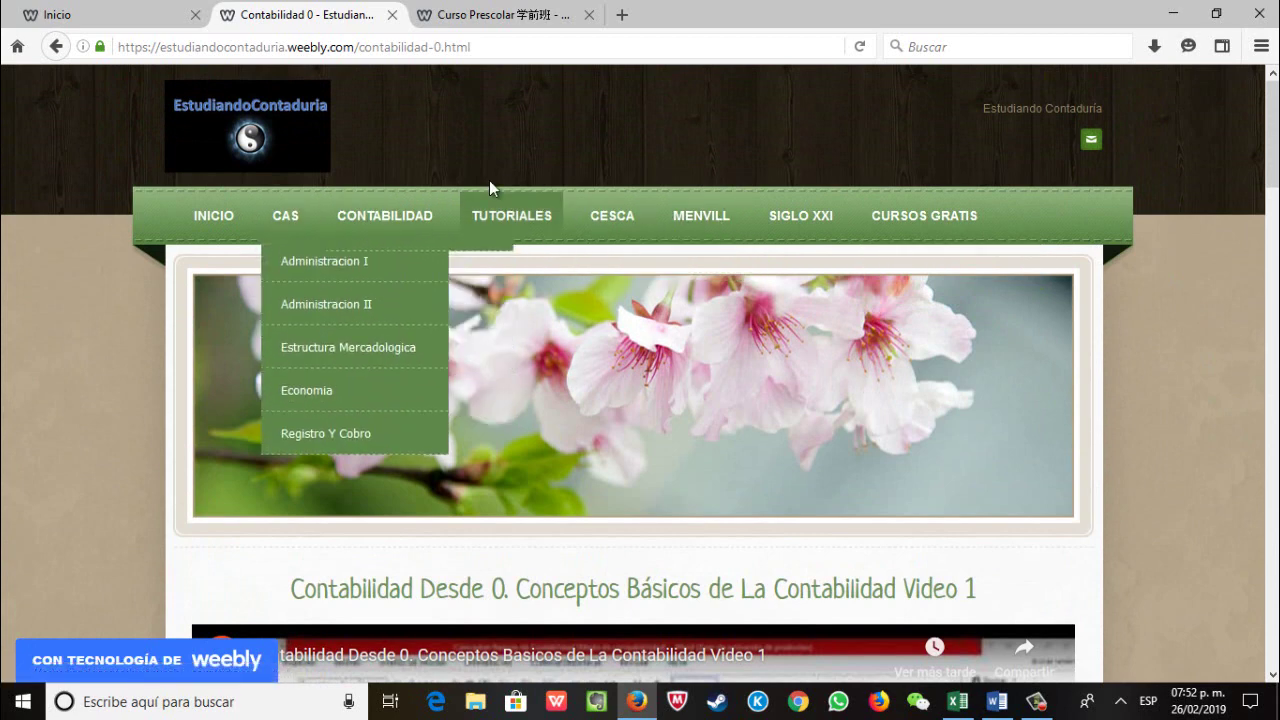
Step: Look through the Curso Prescolar page of the Chinese Mandarin site, from lesson 1 to the lesson 3 description
{"action": "left_click", "coordinate": [502, 16]}
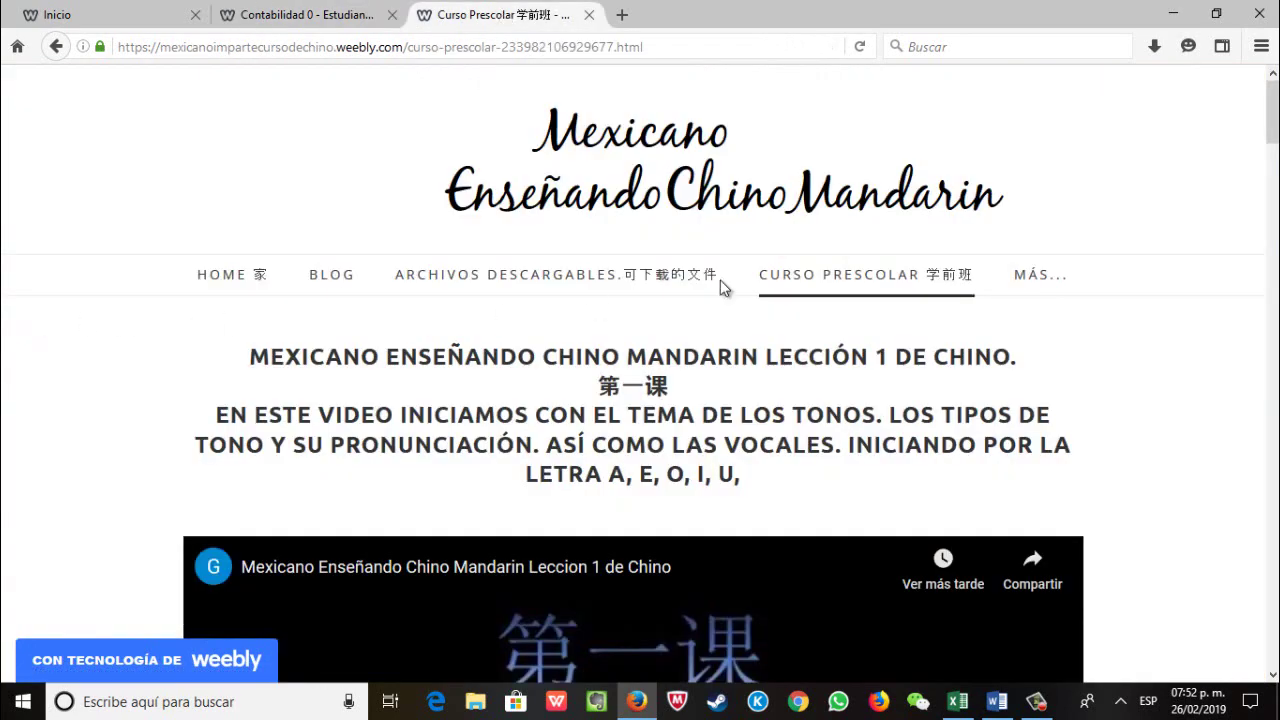
{"action": "scroll", "coordinate": [576, 236], "scroll_direction": "down", "scroll_amount": 2}
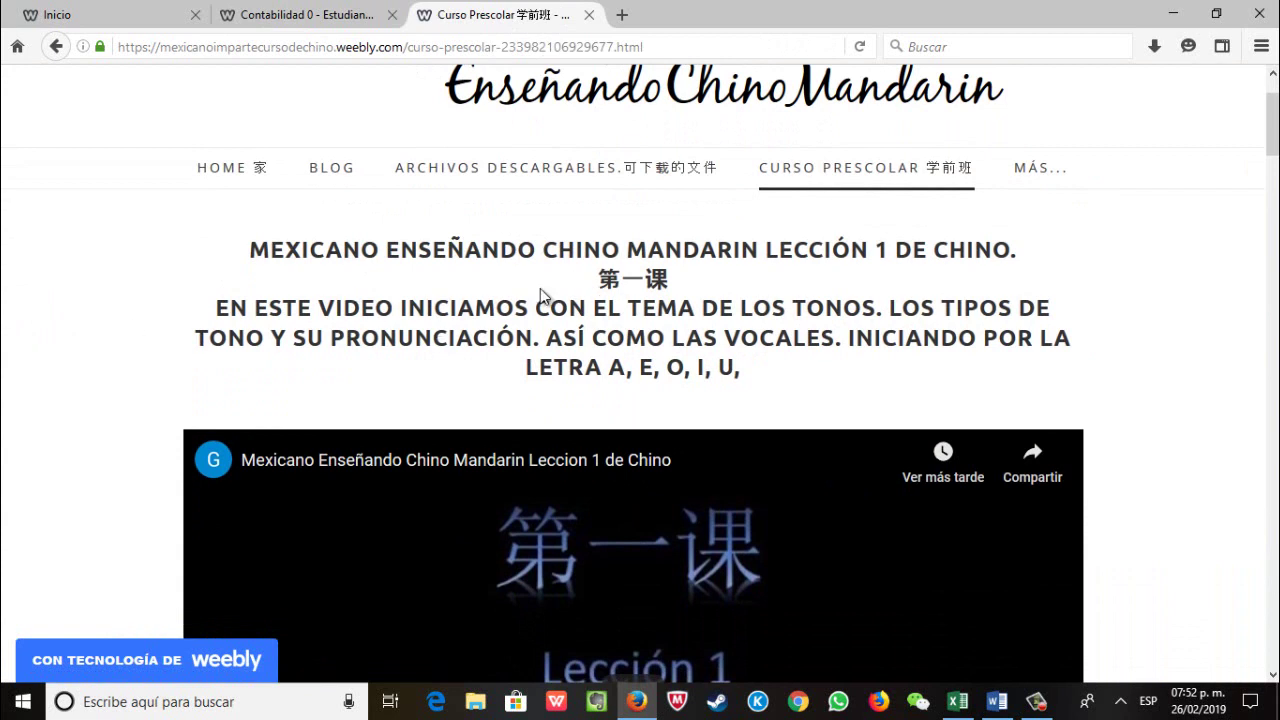
{"action": "scroll", "coordinate": [734, 298], "scroll_direction": "up", "scroll_amount": 2}
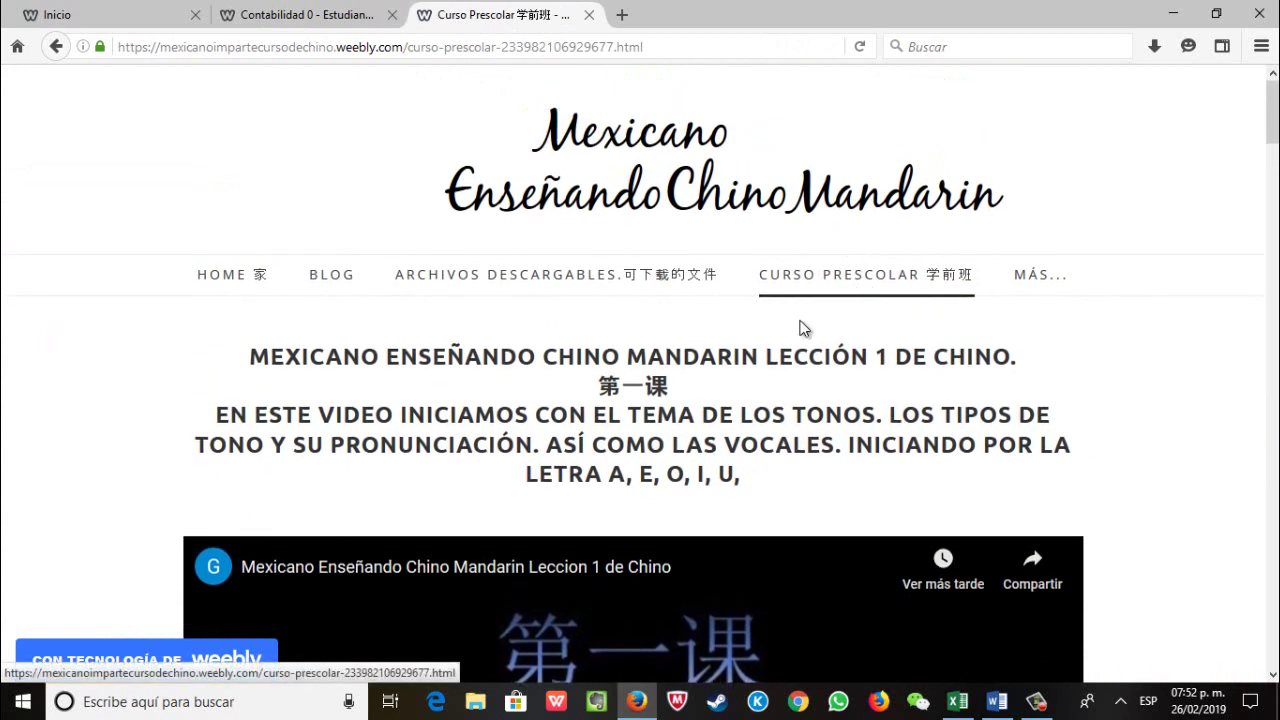
{"action": "scroll", "coordinate": [340, 395], "scroll_direction": "down", "scroll_amount": 2}
{"action": "scroll", "coordinate": [376, 362], "scroll_direction": "down", "scroll_amount": 6}
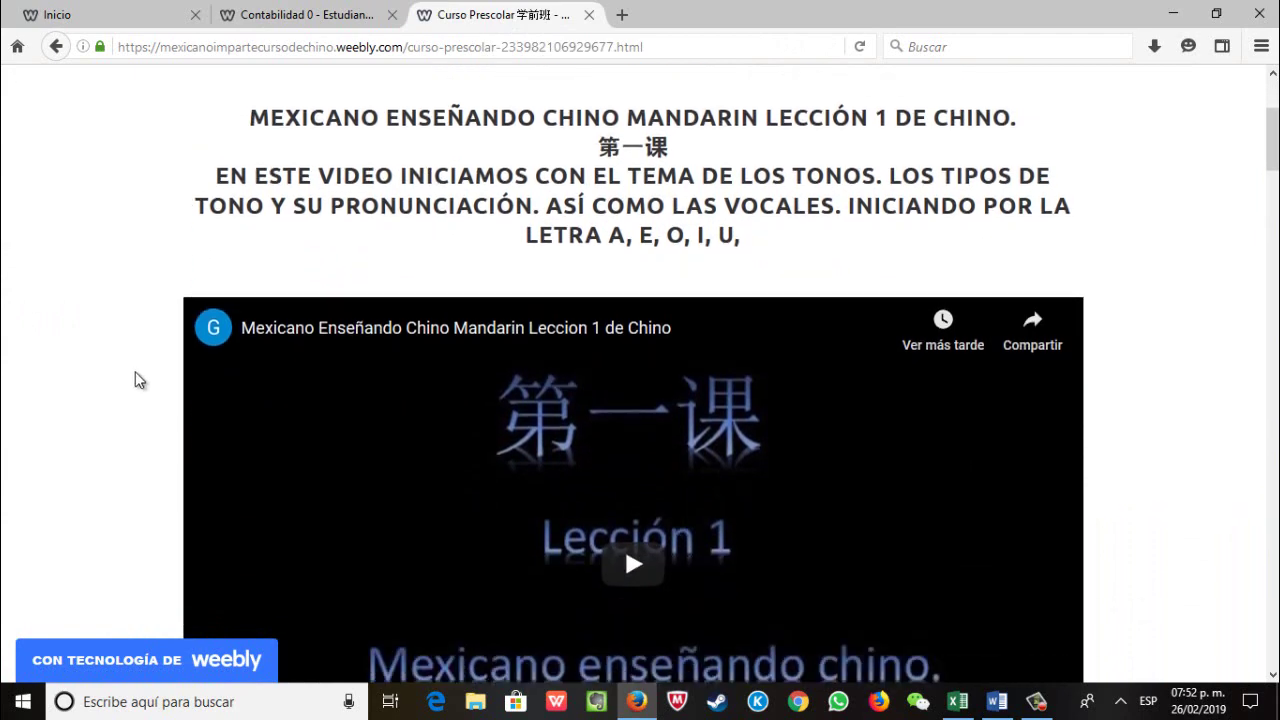
{"action": "scroll", "coordinate": [61, 393], "scroll_direction": "down", "scroll_amount": 10}
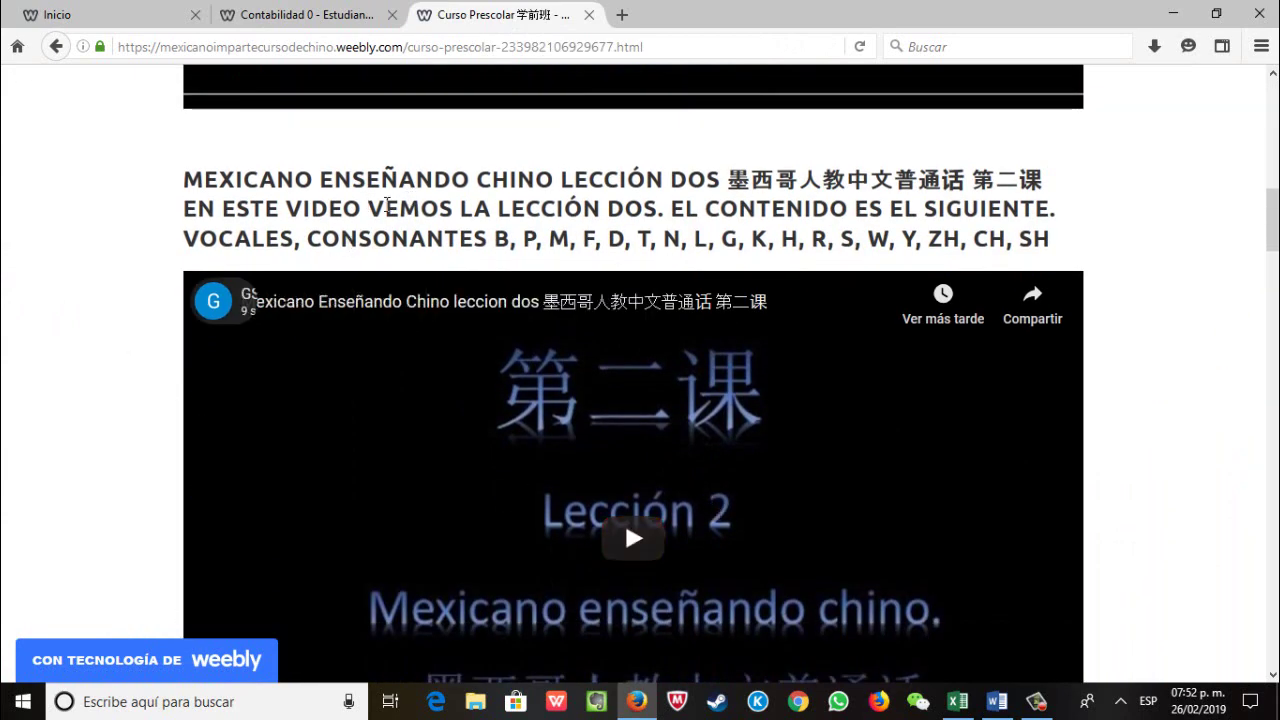
{"action": "scroll", "coordinate": [6, 309], "scroll_direction": "down", "scroll_amount": 14}
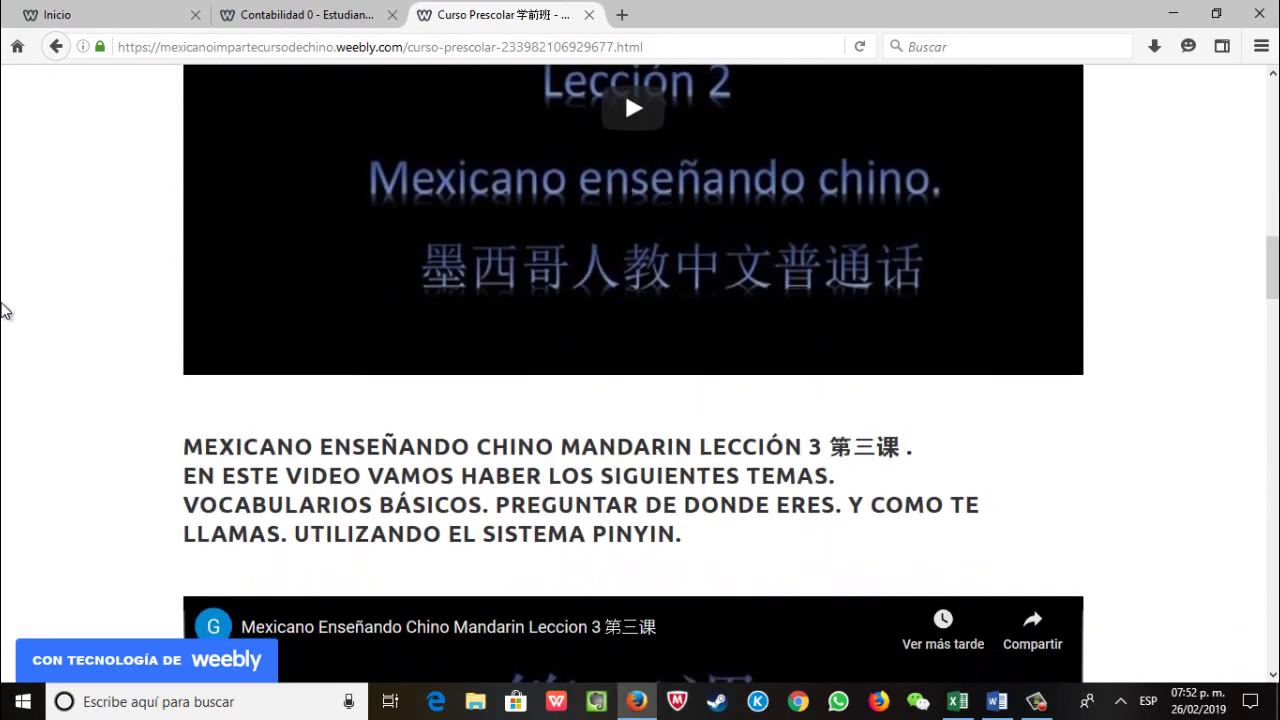
Step: View the lesson 4 section of the Curso Prescolar page, and open the Chinese Mandarin site's home page
{"action": "scroll", "coordinate": [101, 382], "scroll_direction": "down", "scroll_amount": 11}
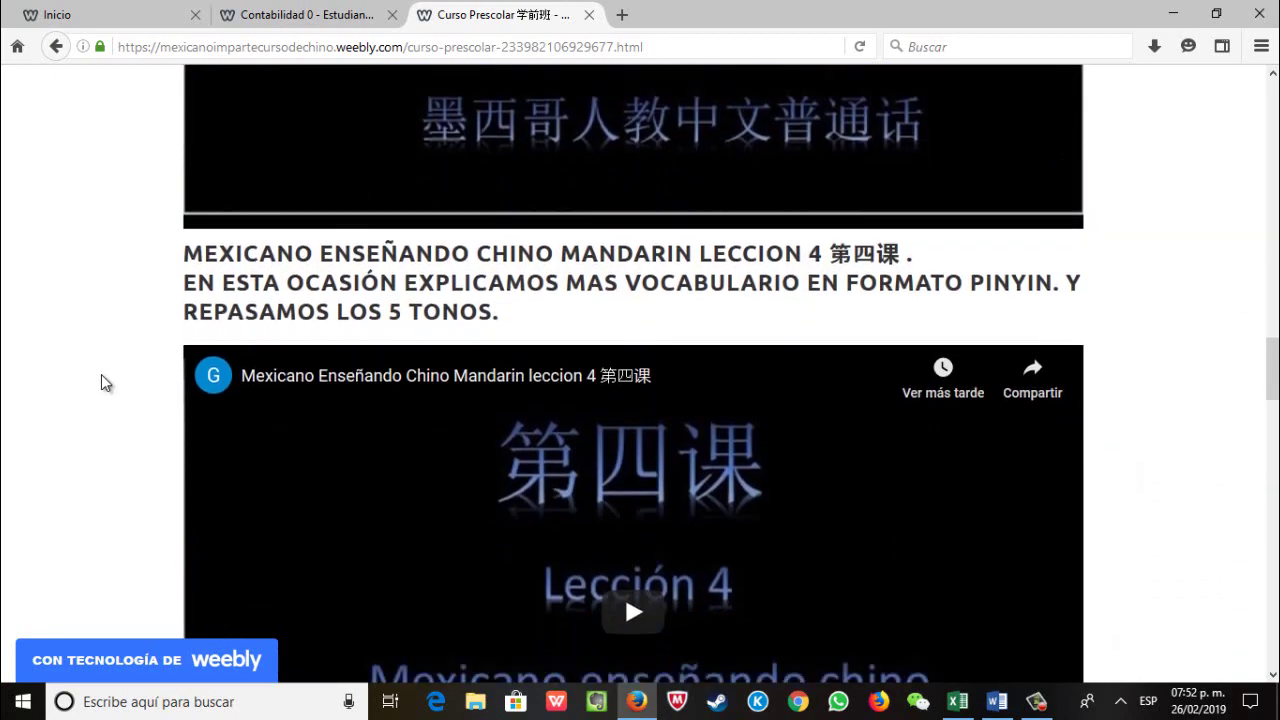
{"action": "scroll", "coordinate": [98, 376], "scroll_direction": "up", "scroll_amount": 20}
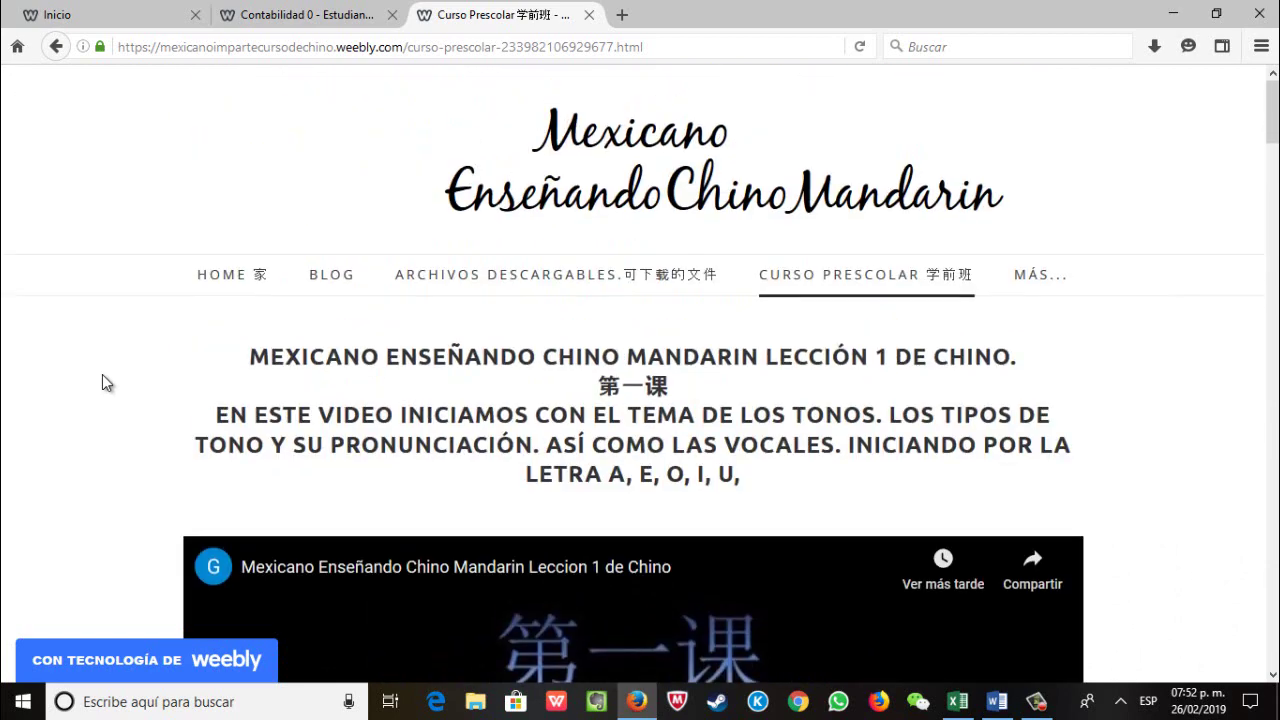
{"action": "left_click", "coordinate": [233, 289]}
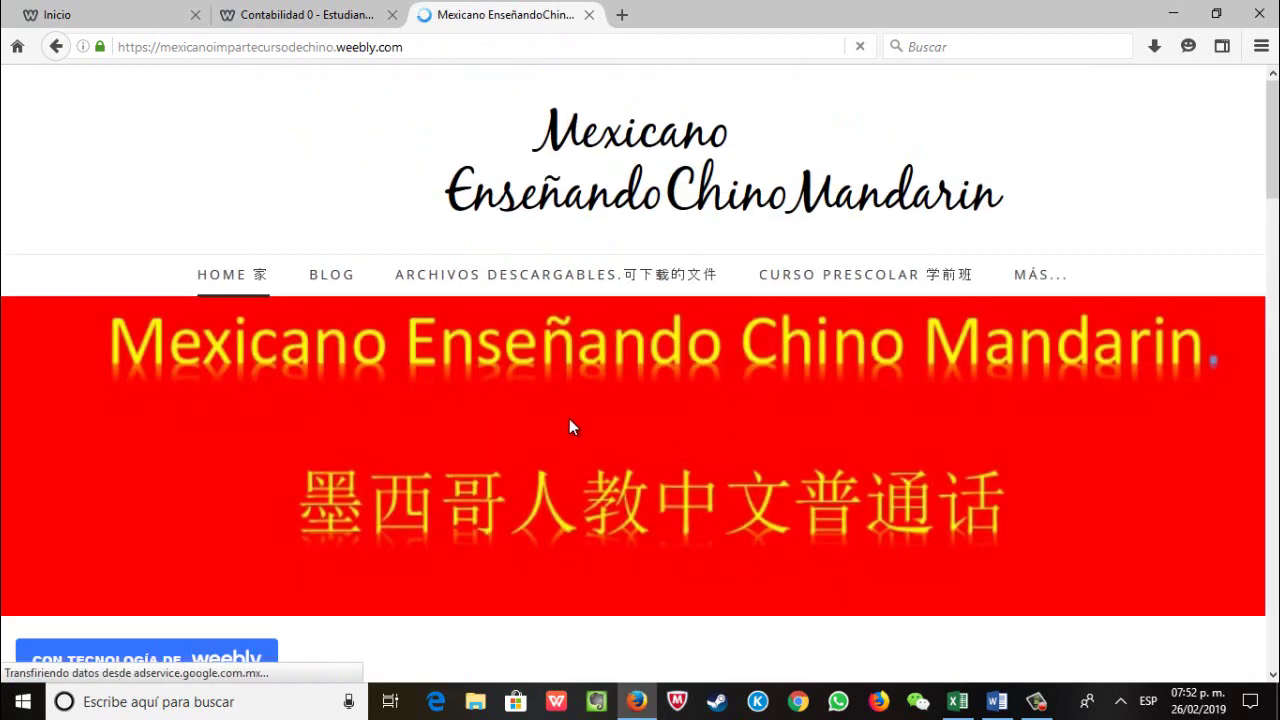
Step: Look through the home page from the introduction video and the recommended Chinese books video to the donation section at its end
{"action": "scroll", "coordinate": [569, 418], "scroll_direction": "down", "scroll_amount": 4}
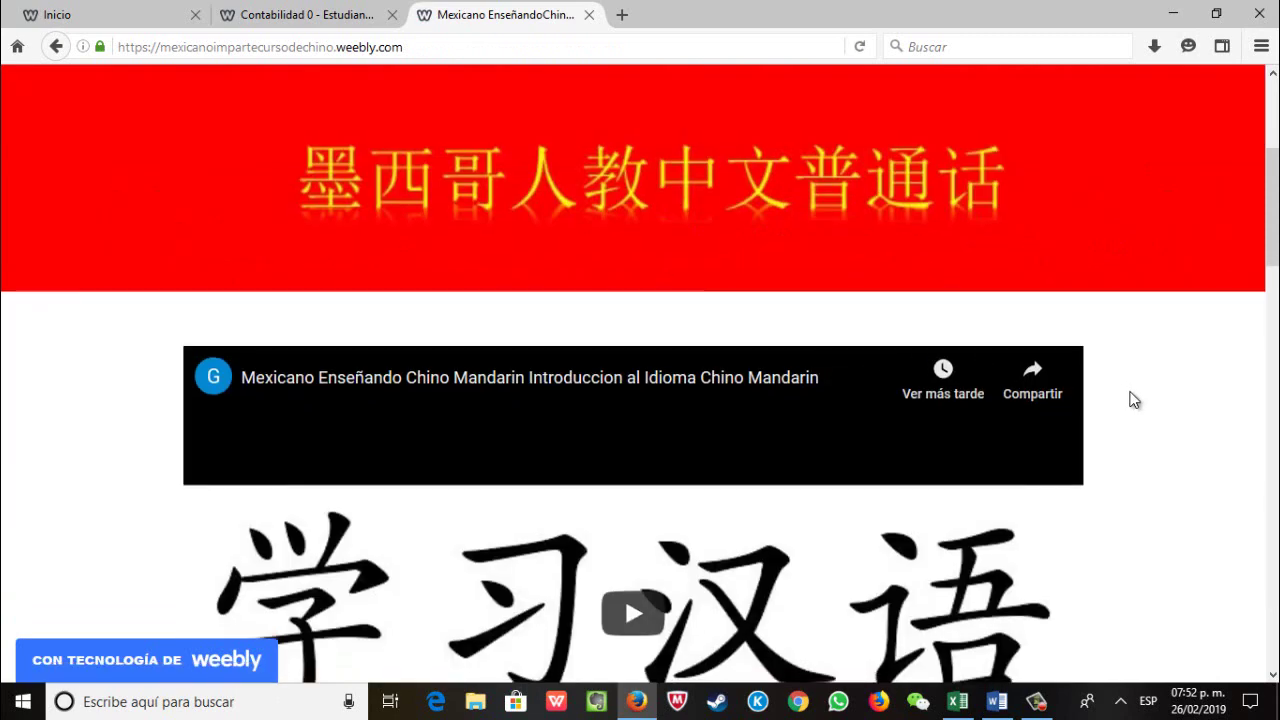
{"action": "scroll", "coordinate": [403, 277], "scroll_direction": "down", "scroll_amount": 3}
{"action": "scroll", "coordinate": [1195, 314], "scroll_direction": "down", "scroll_amount": 10}
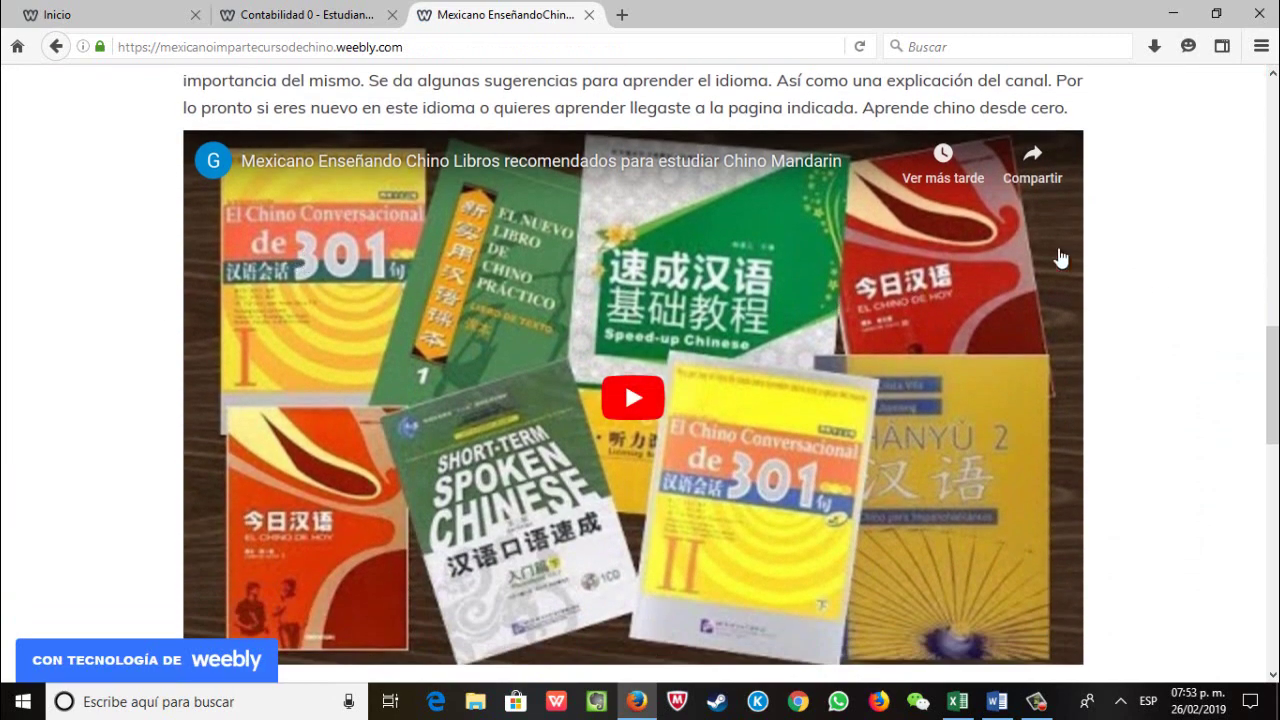
{"action": "scroll", "coordinate": [1172, 295], "scroll_direction": "down", "scroll_amount": 8}
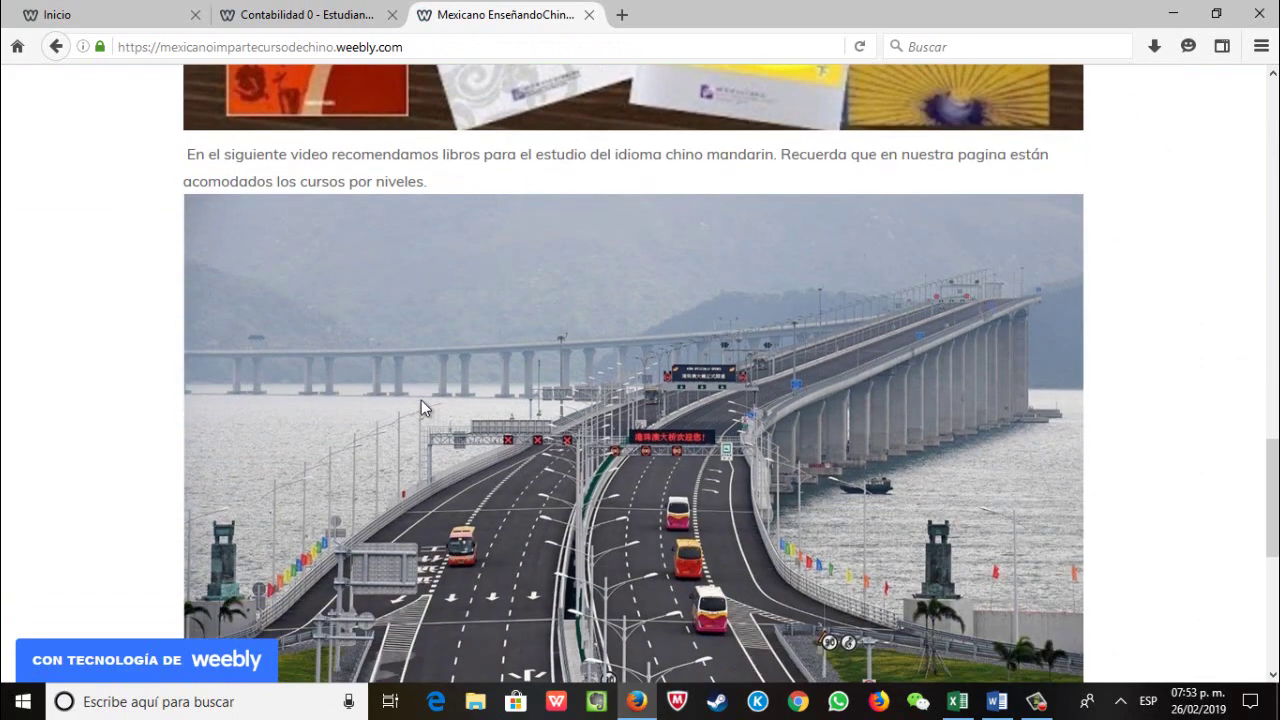
{"action": "scroll", "coordinate": [420, 408], "scroll_direction": "down", "scroll_amount": 4}
{"action": "scroll", "coordinate": [282, 356], "scroll_direction": "up", "scroll_amount": 5}
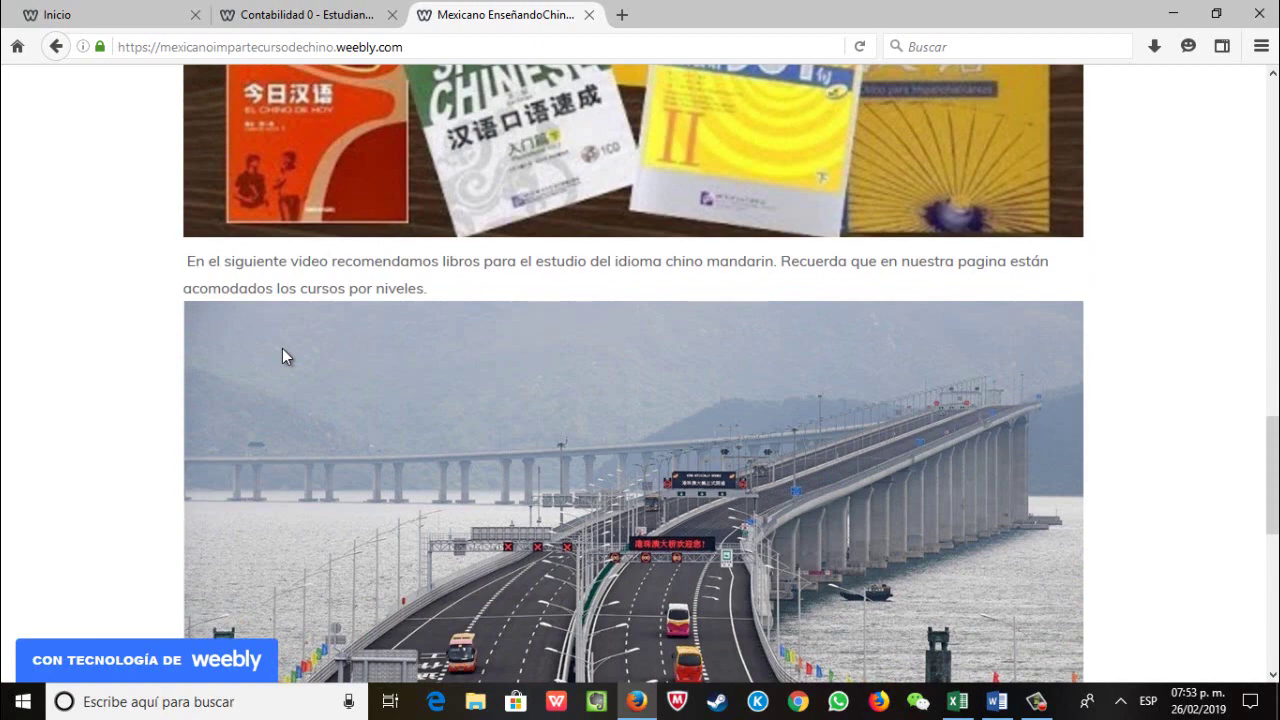
{"action": "scroll", "coordinate": [290, 360], "scroll_direction": "down", "scroll_amount": 8}
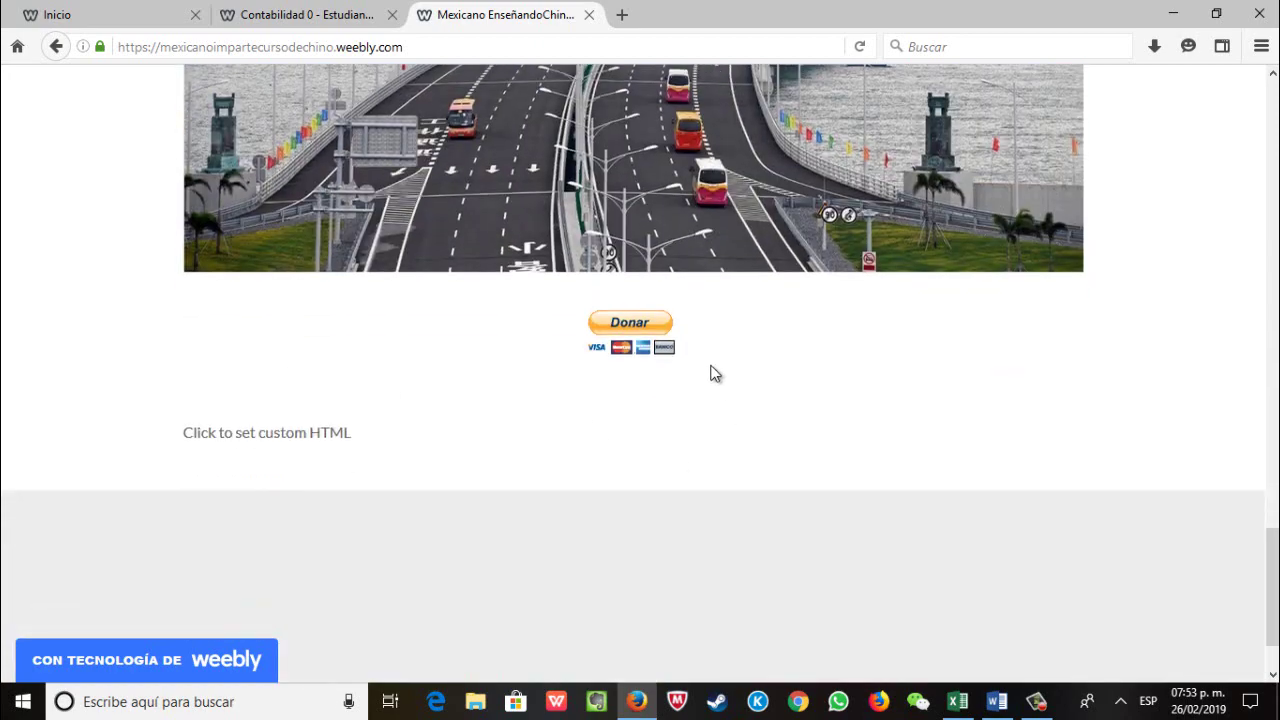